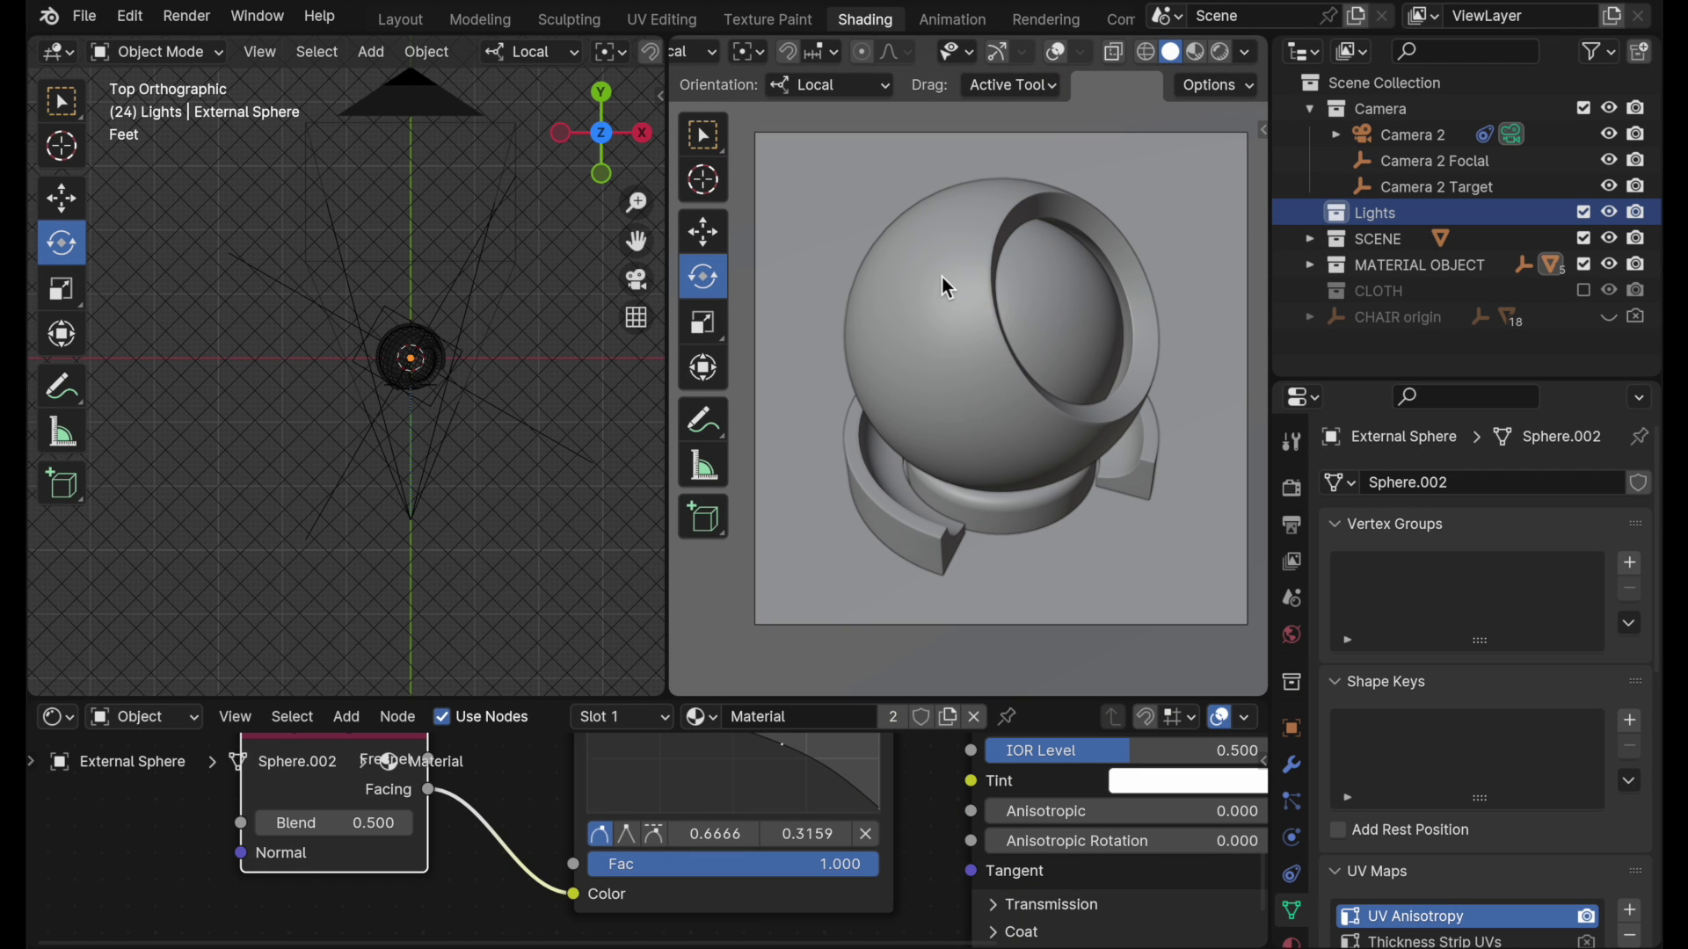
Step: Confirm World Strength is 0, switch the viewport to Rendered shading, and select the External Sphere
{"action": "left_click", "coordinate": [1292, 634]}
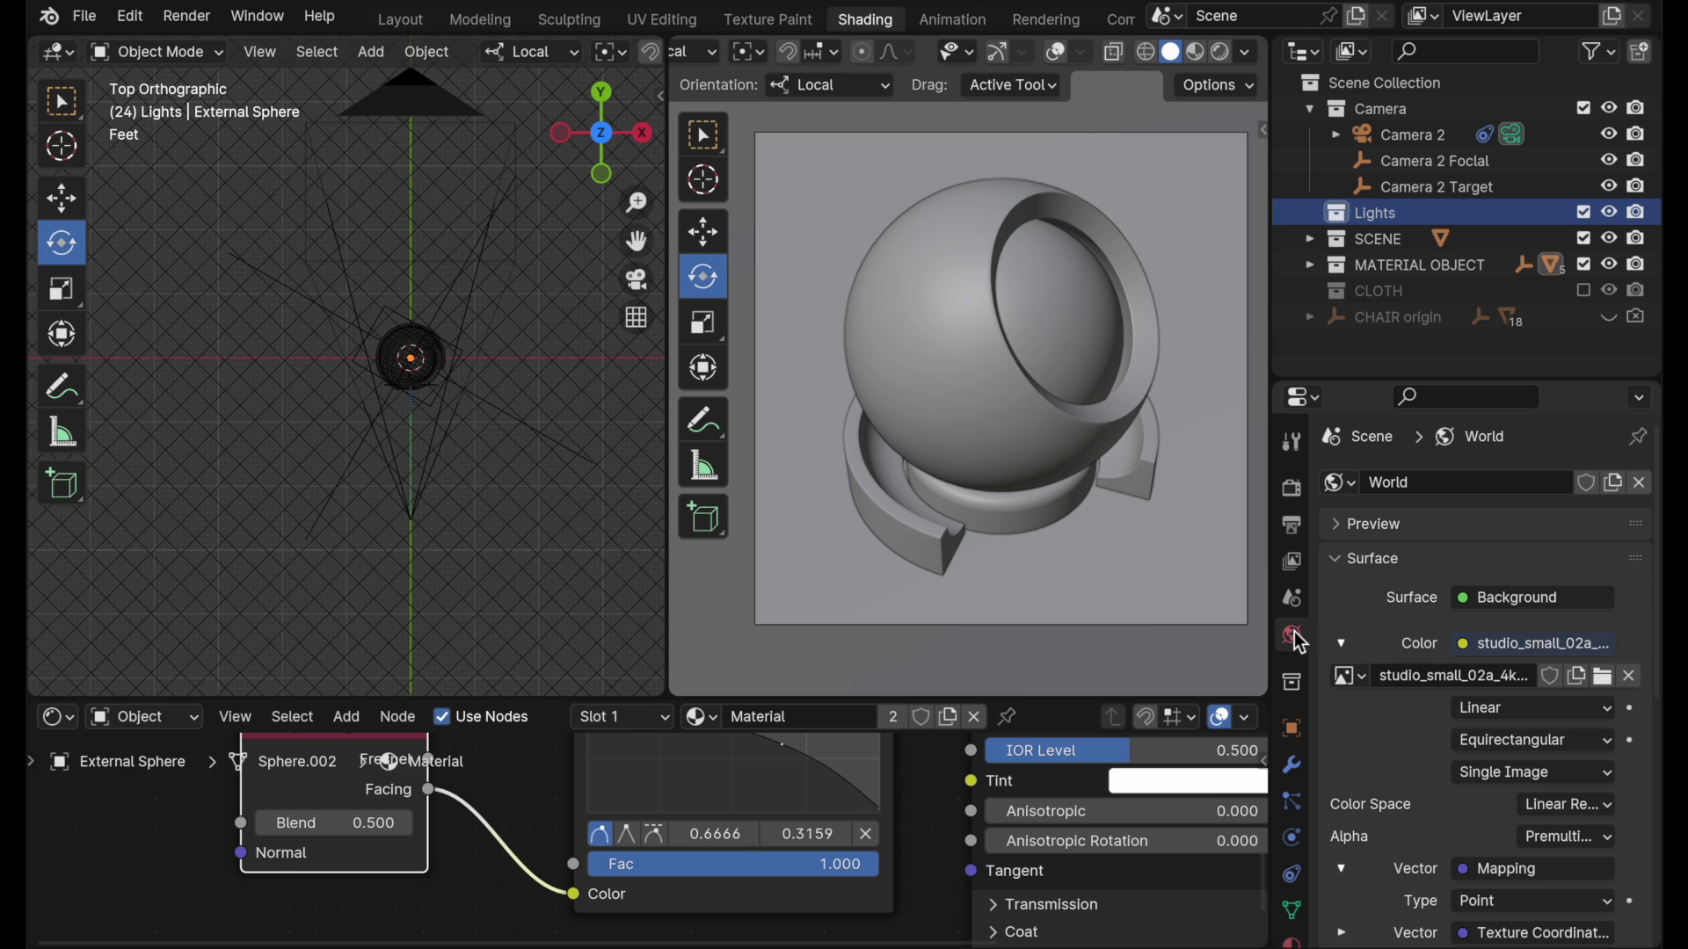
{"action": "left_click", "coordinate": [1343, 646]}
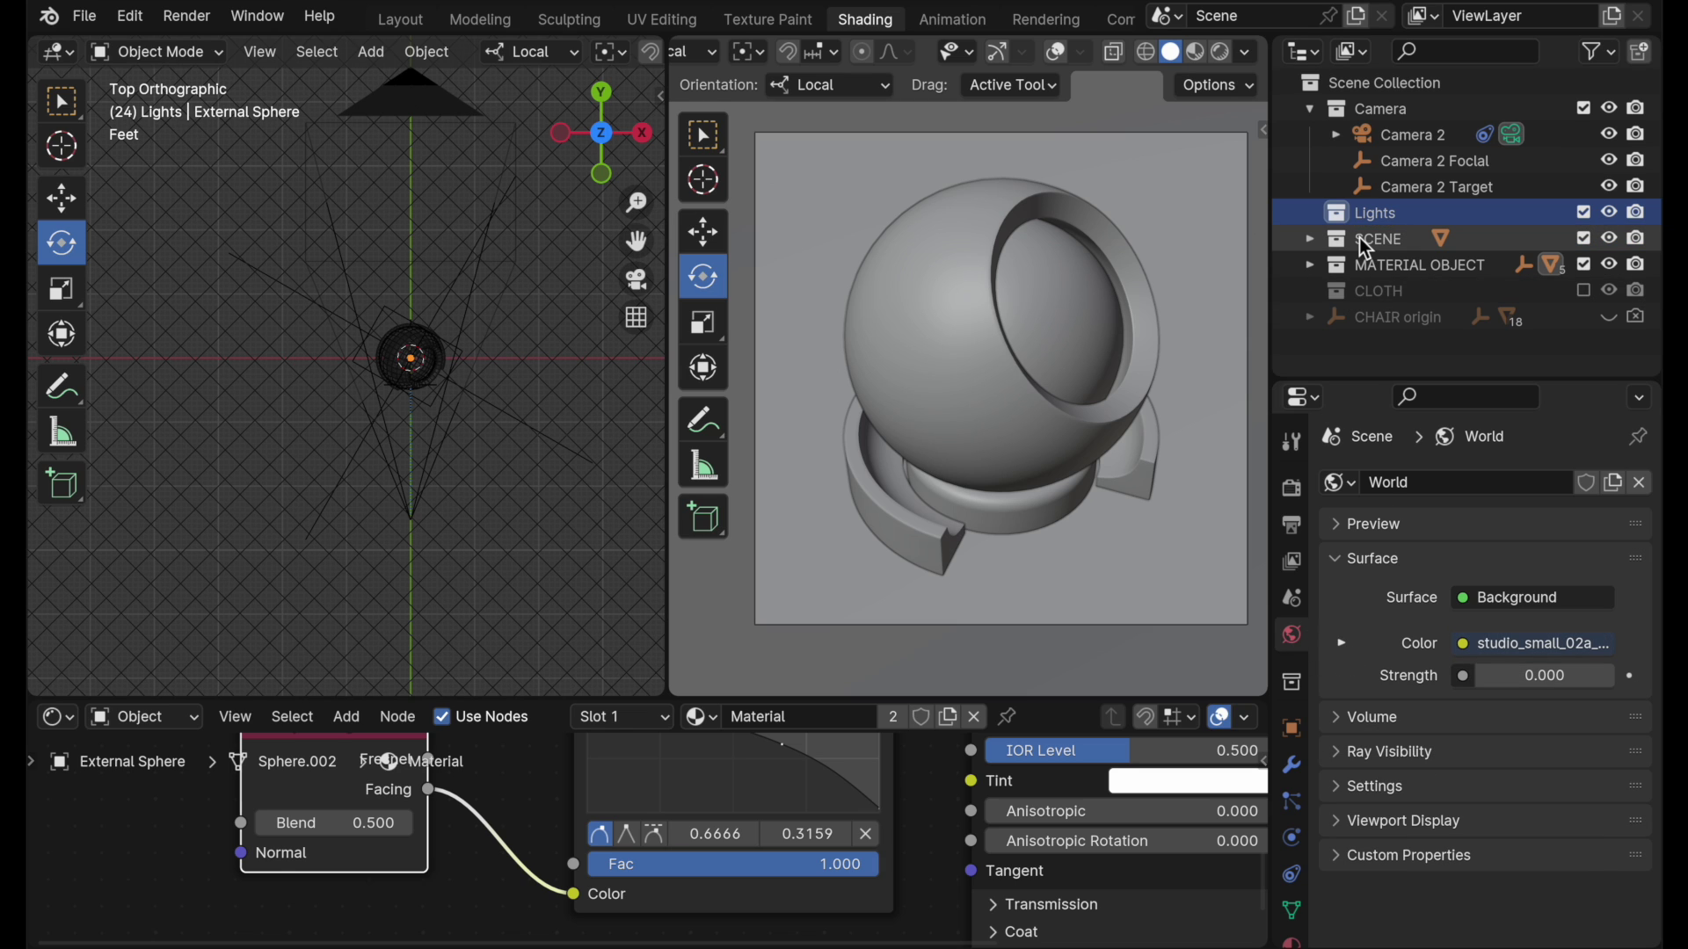
{"action": "left_click", "coordinate": [1222, 53]}
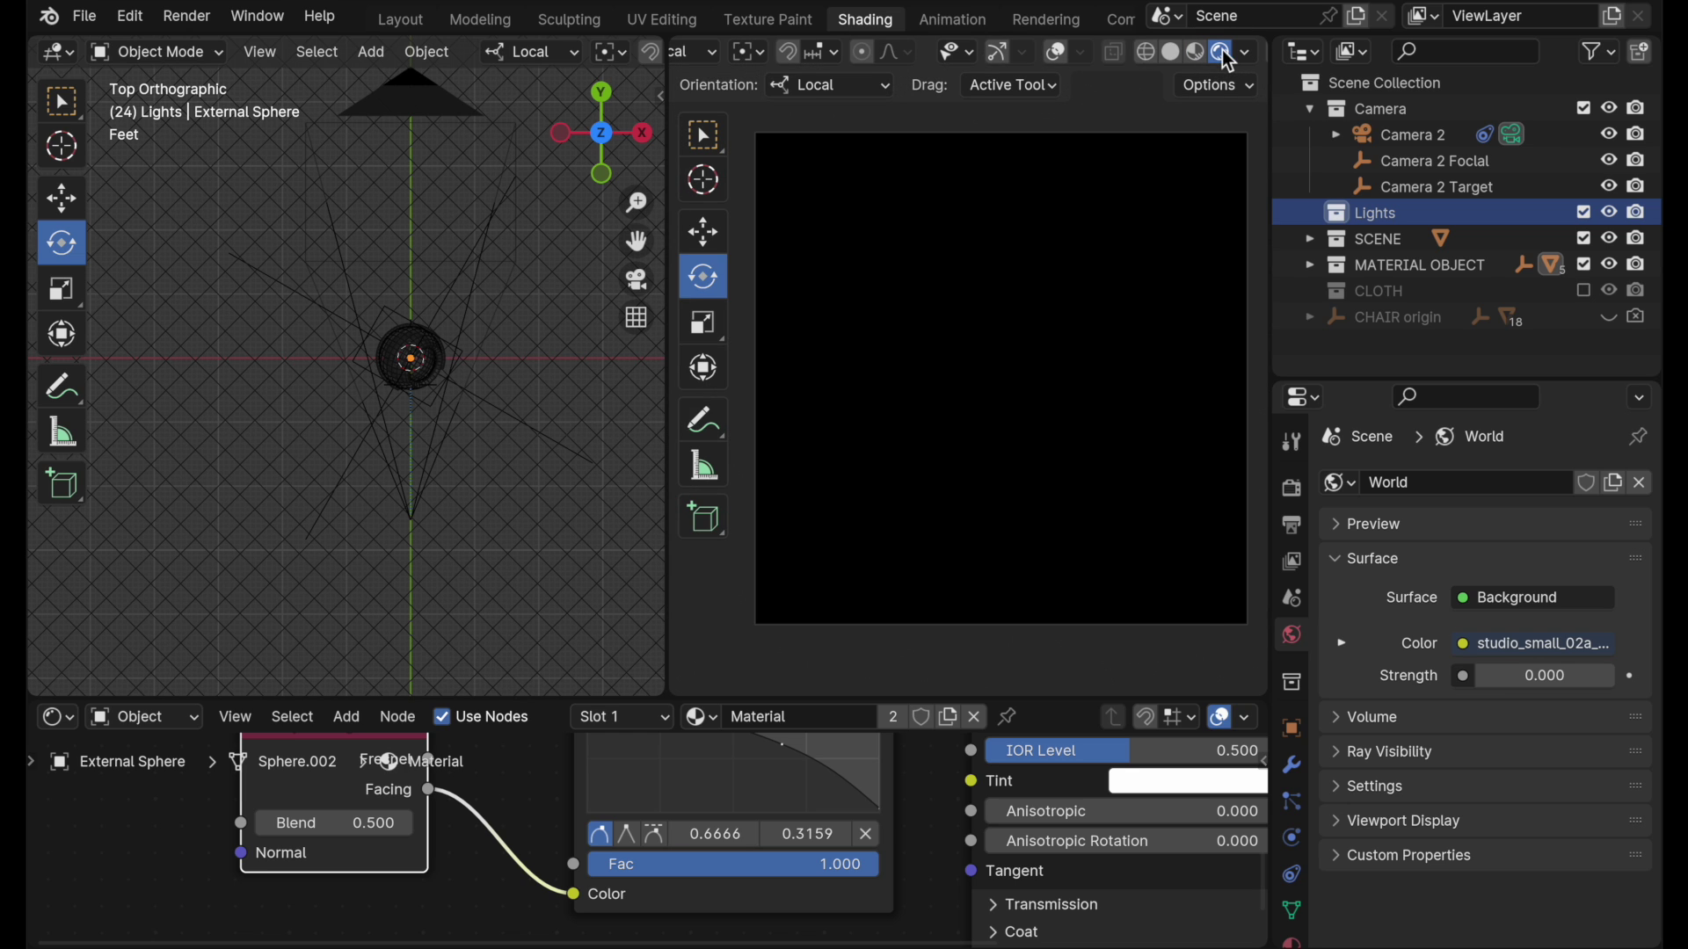
{"action": "left_click", "coordinate": [913, 261]}
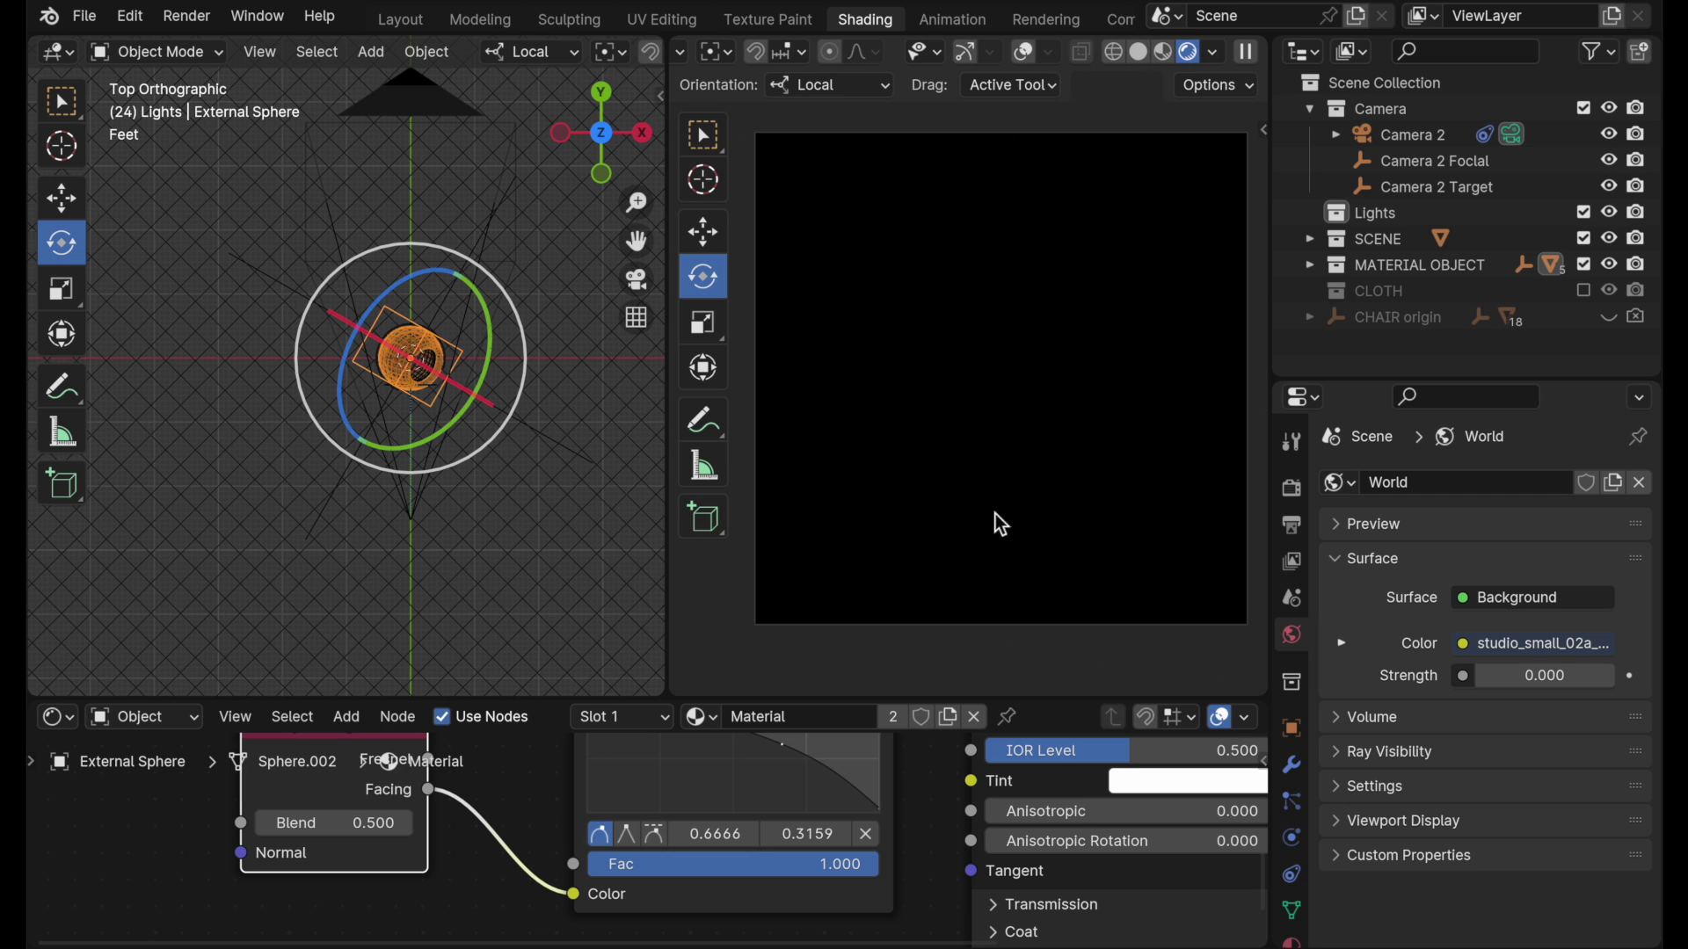
Step: Add a Scrim area light through Light Operations > Add Light, aimed at the sphere's upper left
{"action": "right_click", "coordinate": [923, 291]}
{"action": "mouse_move", "coordinate": [925, 292]}
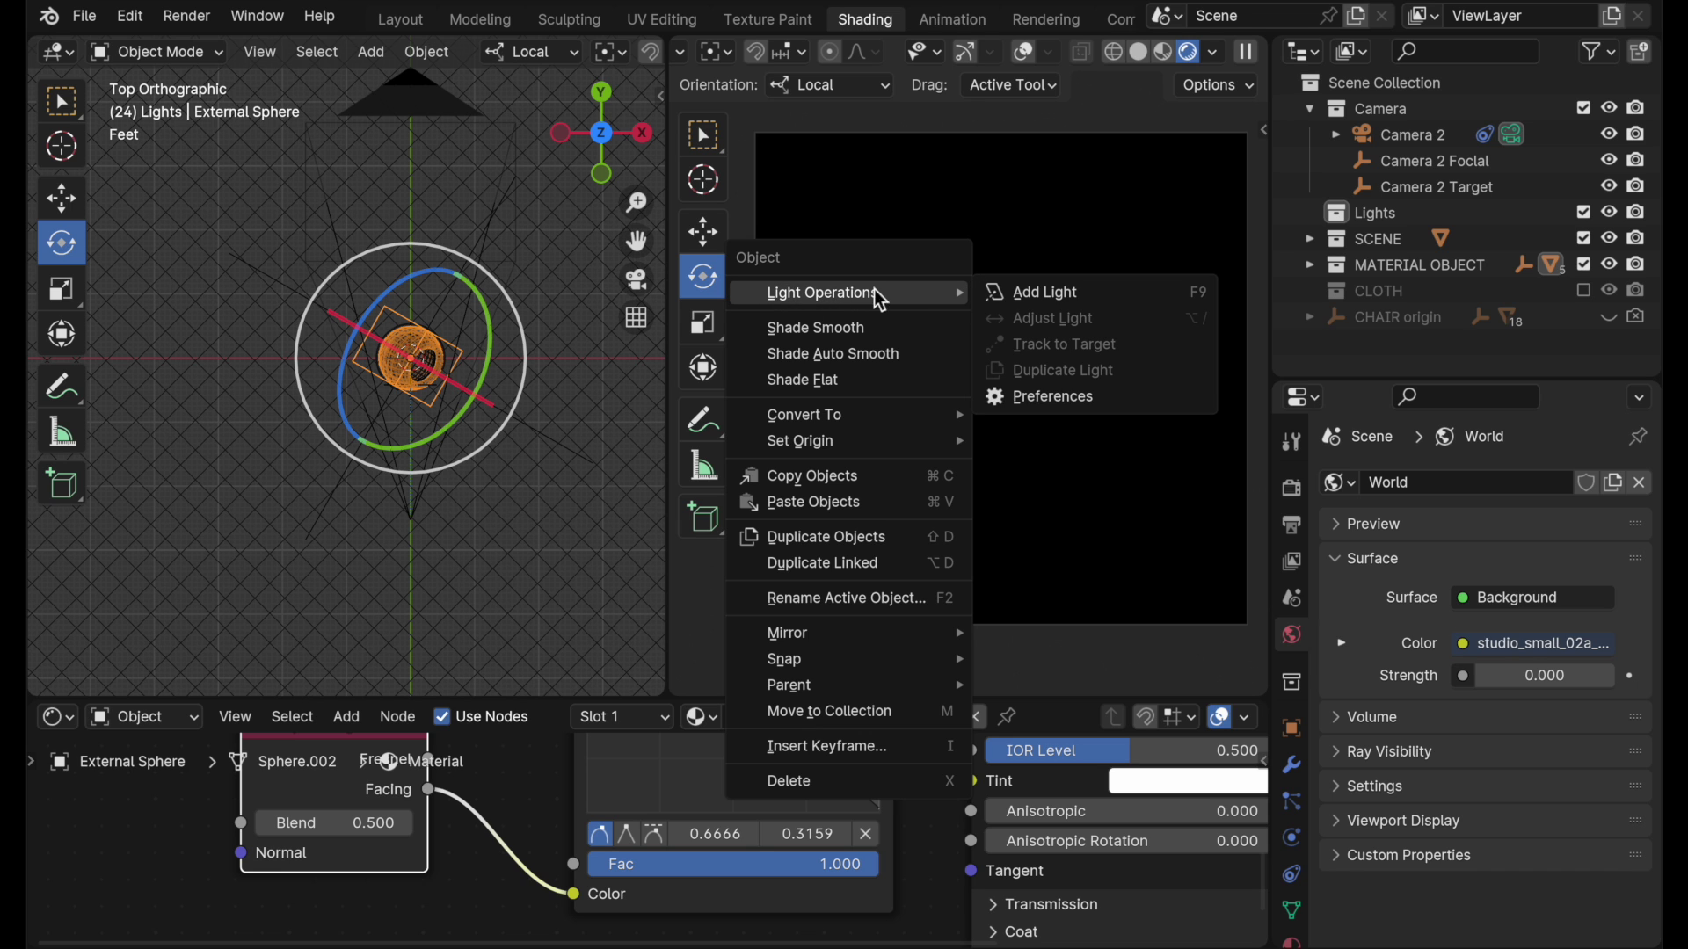
{"action": "left_click", "coordinate": [1044, 301]}
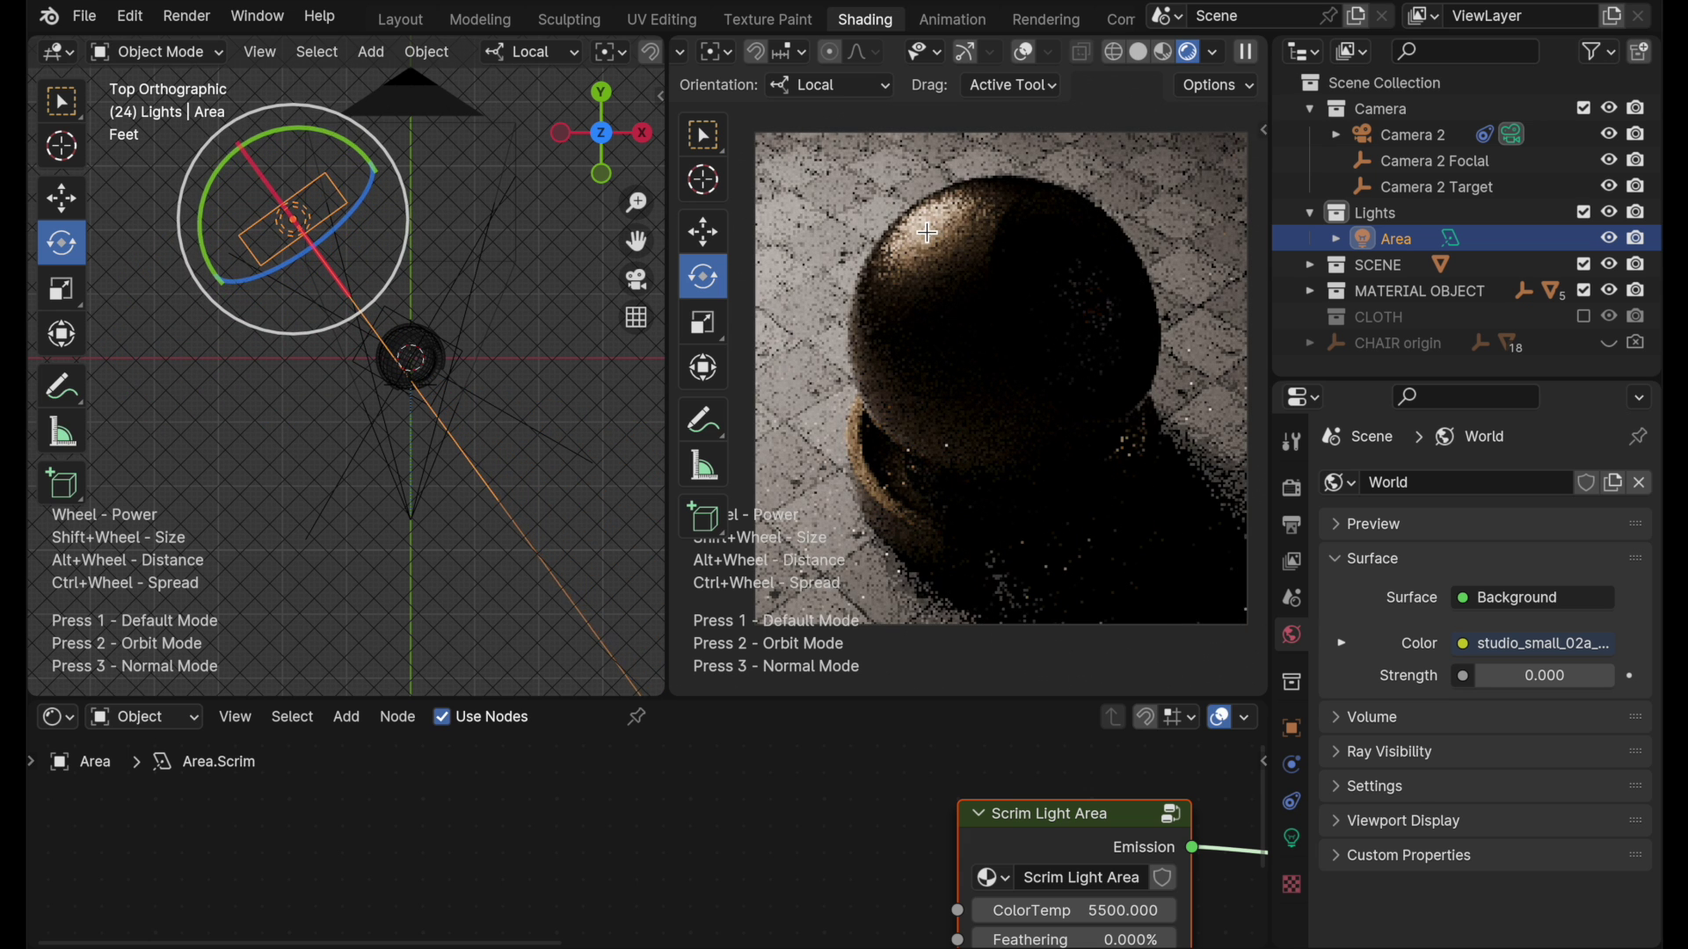
Step: Confirm the new light's aim, then use Adjust Light to move it further left
{"action": "left_click", "coordinate": [909, 308]}
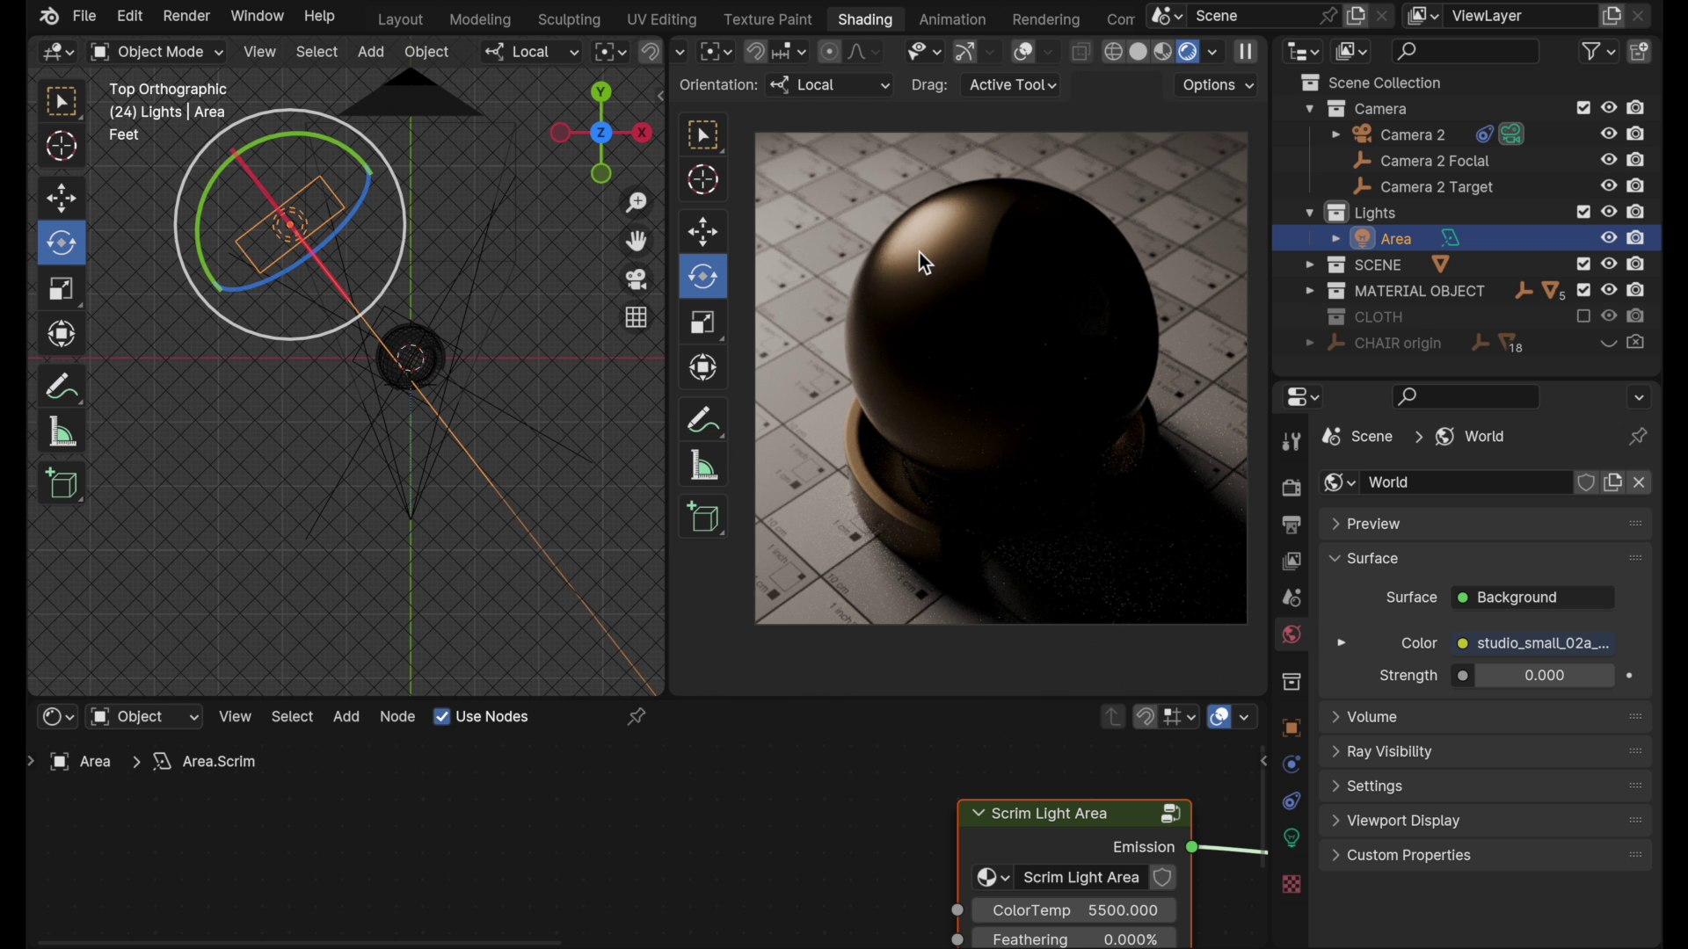
{"action": "right_click", "coordinate": [919, 252]}
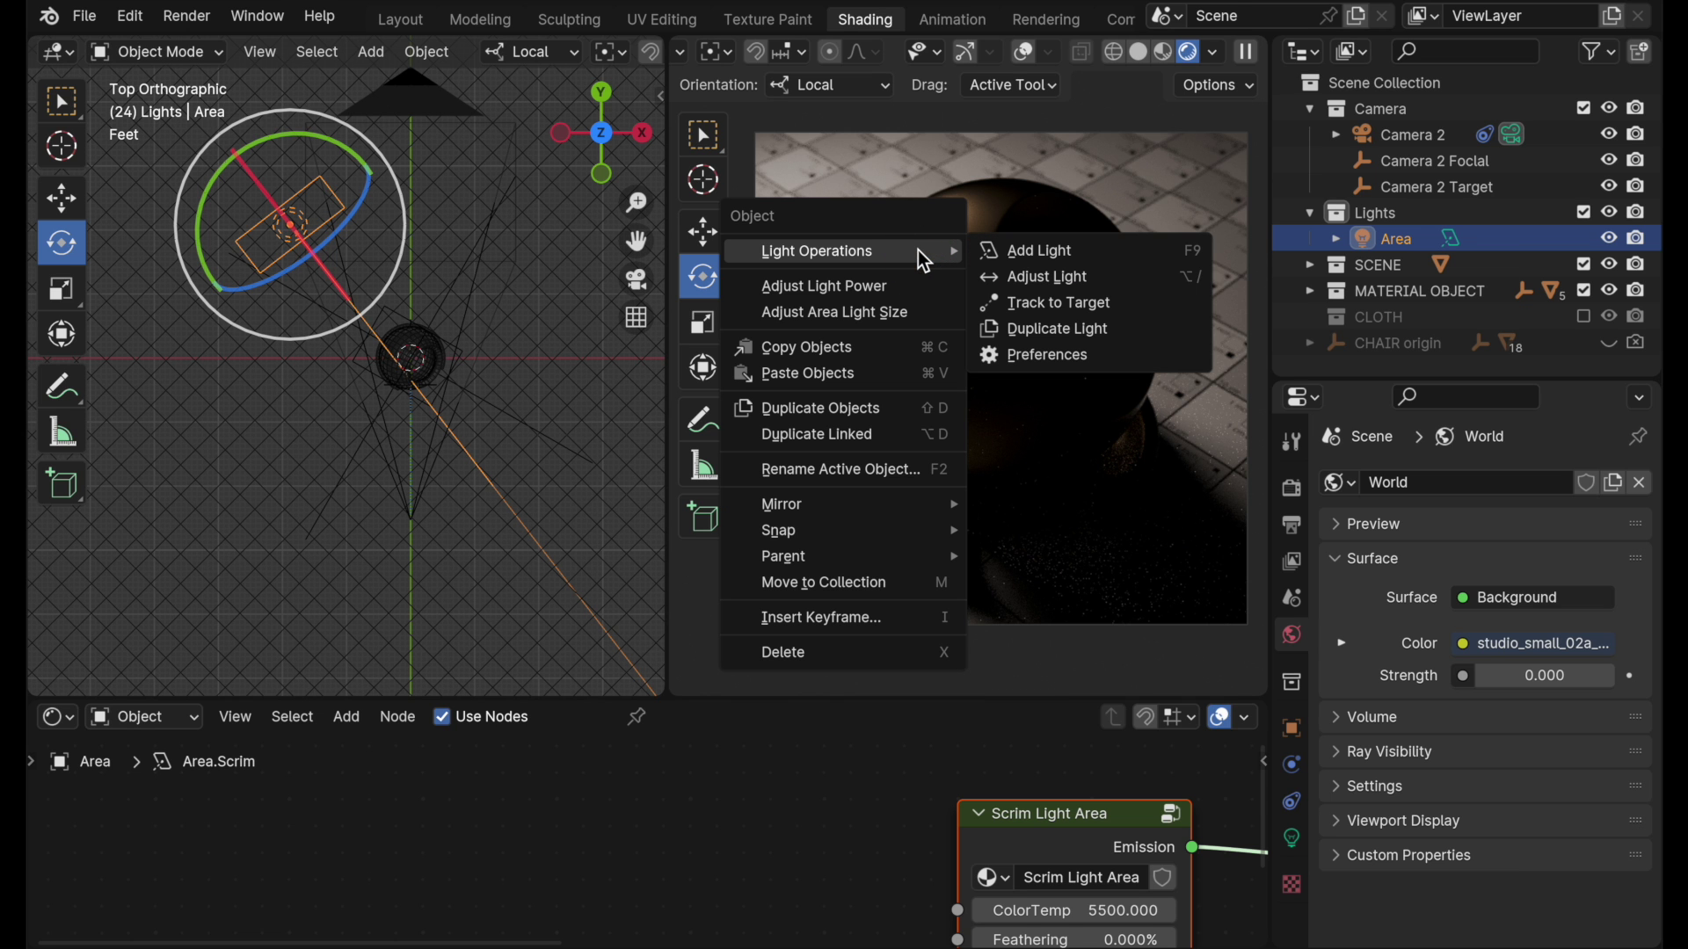
{"action": "left_click", "coordinate": [1027, 279]}
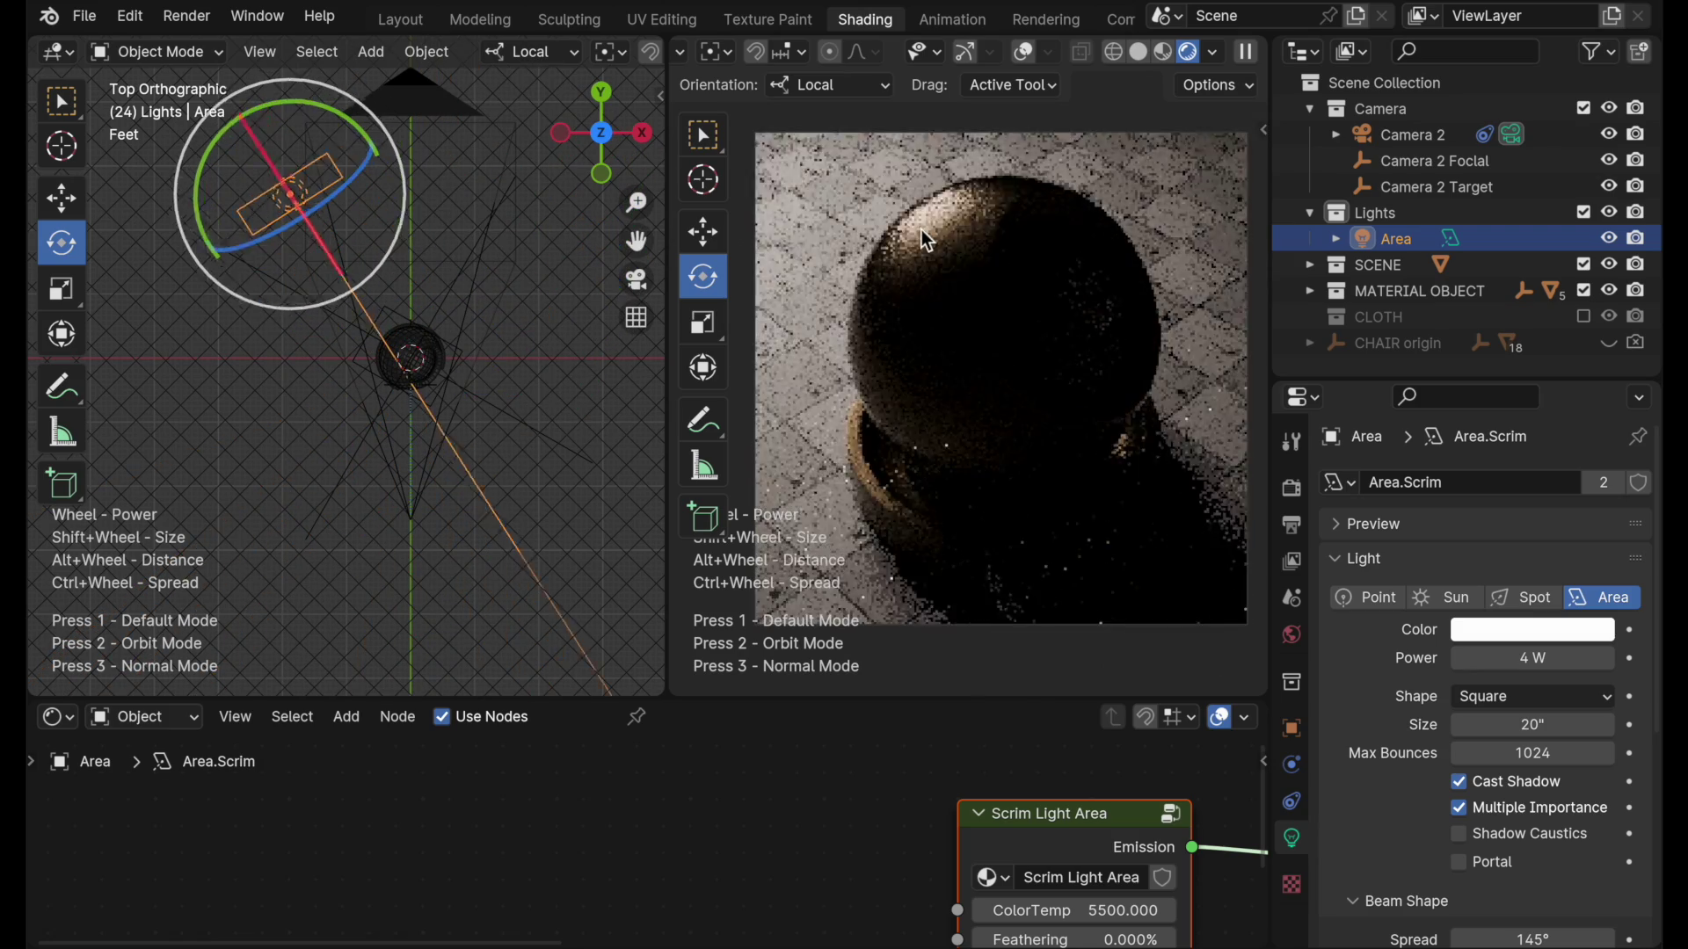
{"action": "left_click", "coordinate": [898, 273]}
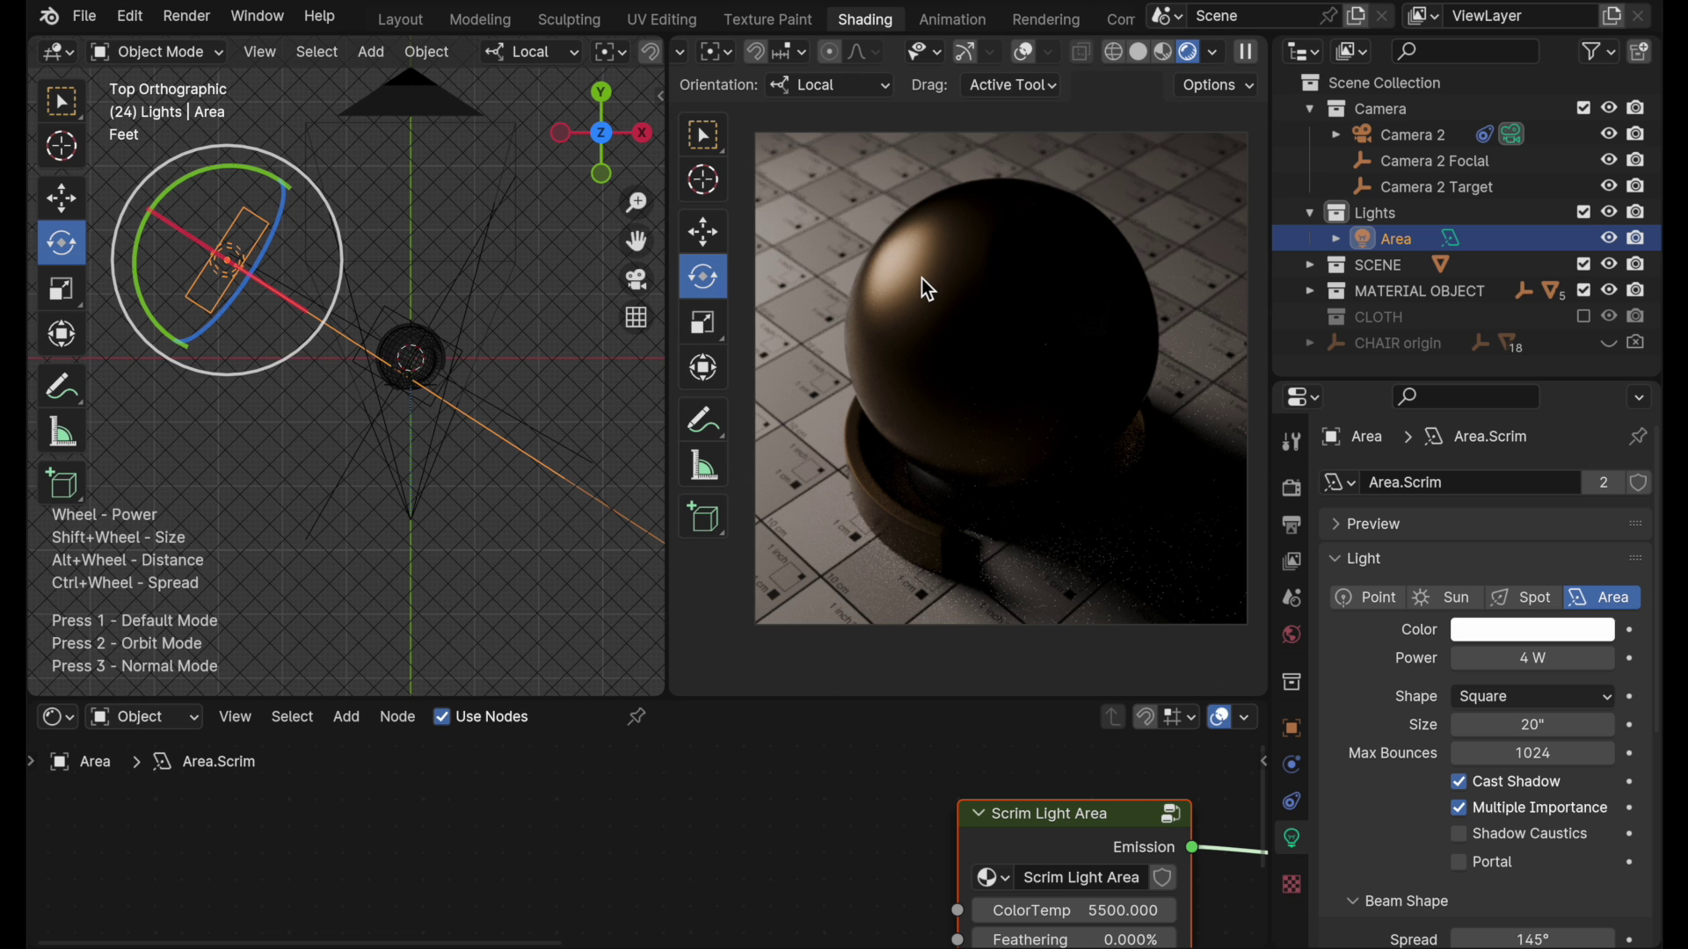
Step: Inspect the Scrim Light Area nodes and light properties, then select the External Sphere
{"action": "scroll", "coordinate": [960, 811], "scroll_direction": "right", "scroll_amount": 10, "text": "ctrl"}
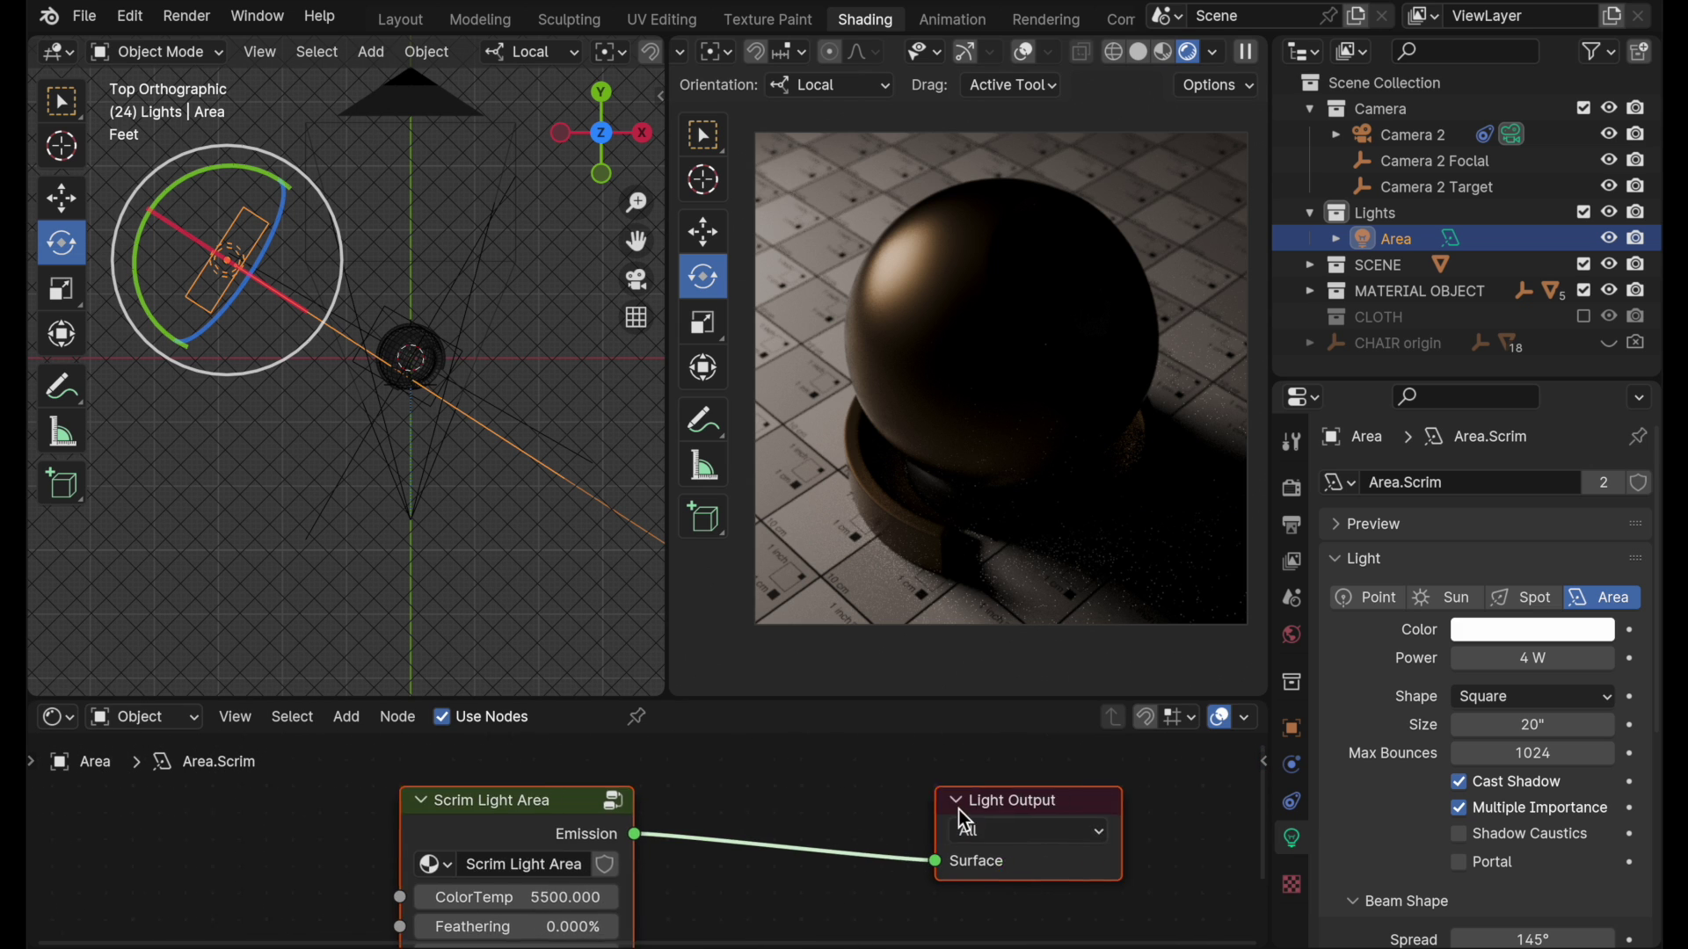
{"action": "scroll", "coordinate": [958, 810], "scroll_direction": "left", "scroll_amount": 3, "text": "ctrl"}
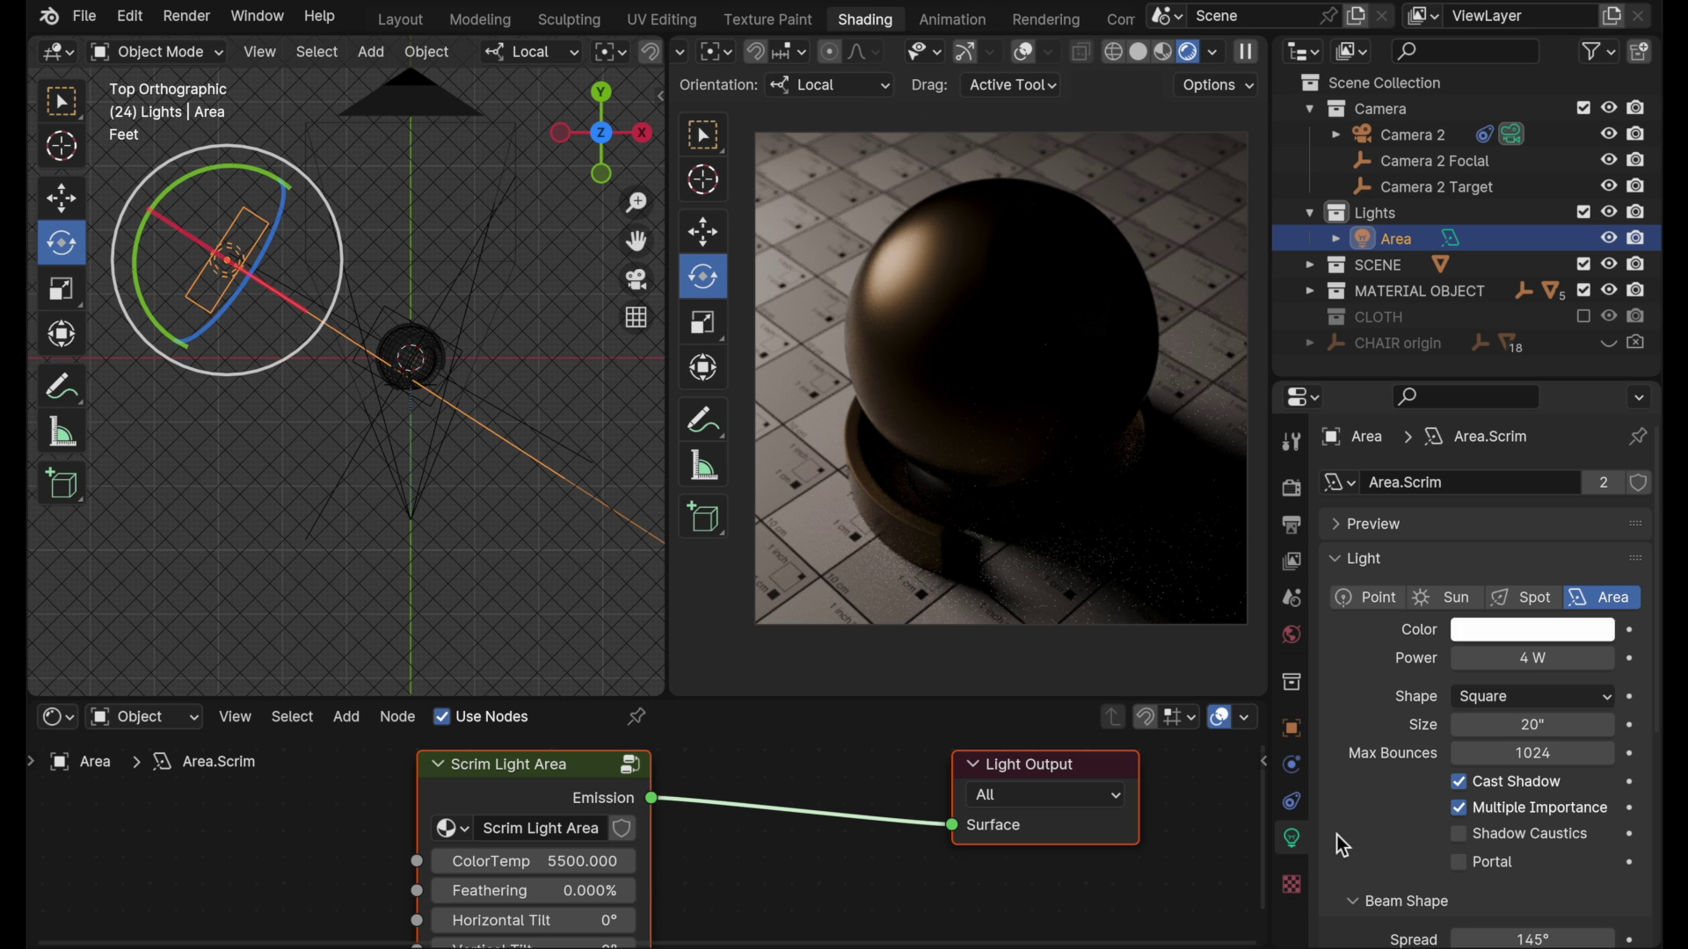
{"action": "scroll", "coordinate": [1354, 835], "scroll_direction": "down", "scroll_amount": 5}
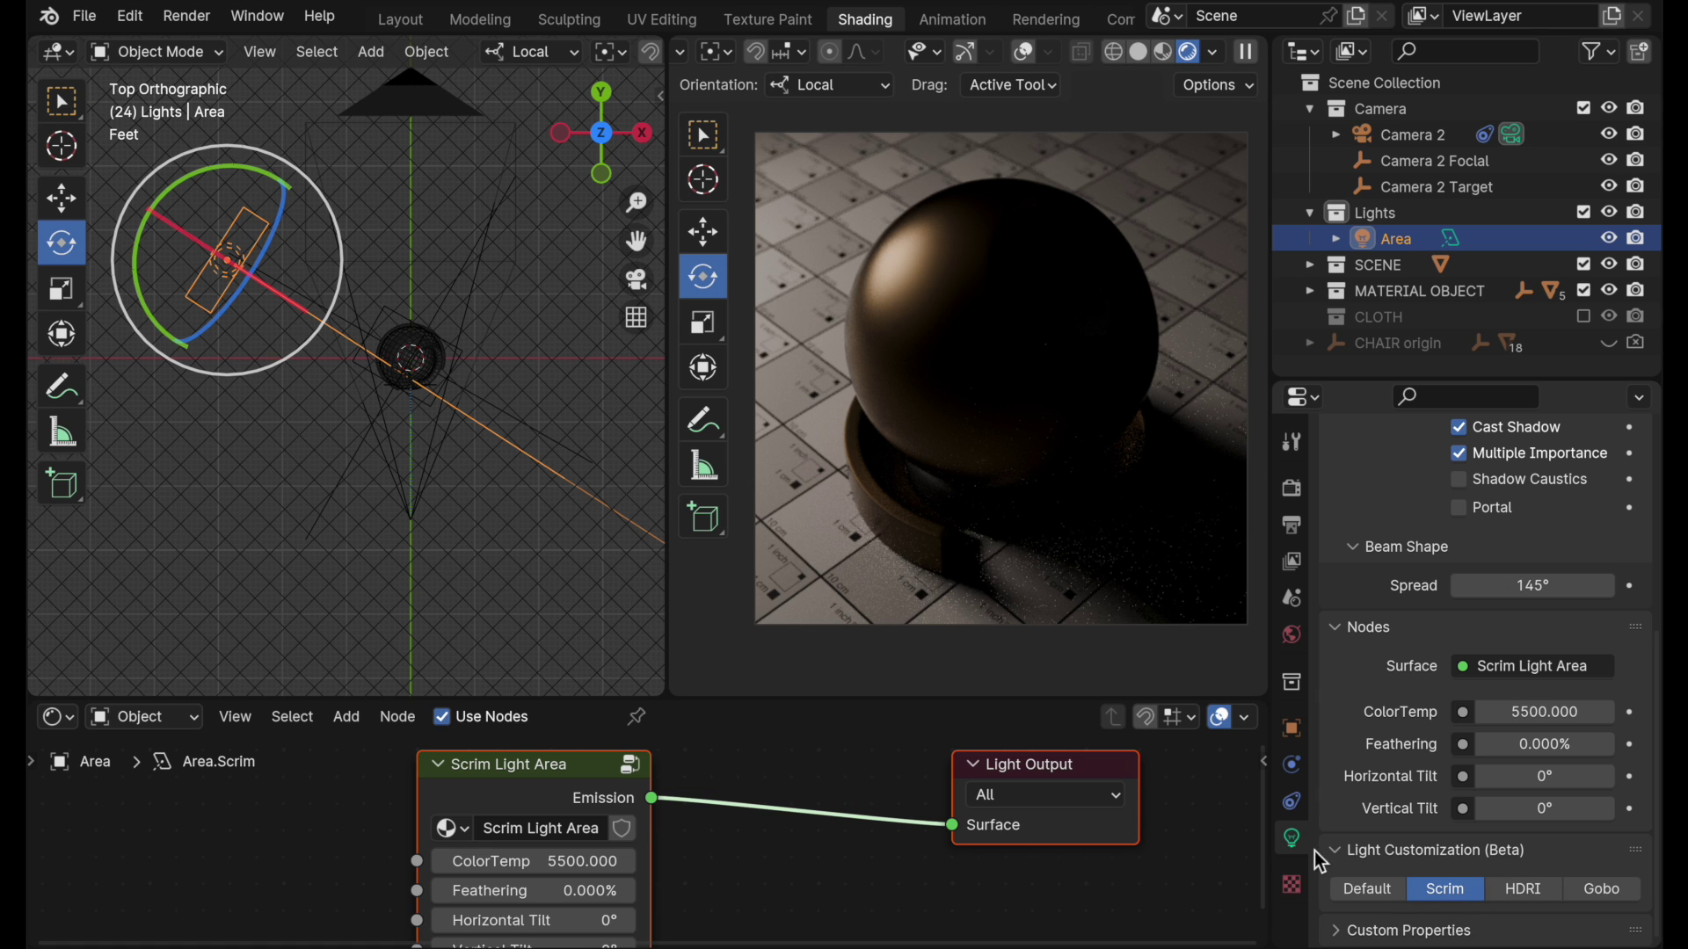
{"action": "left_click", "coordinate": [962, 294]}
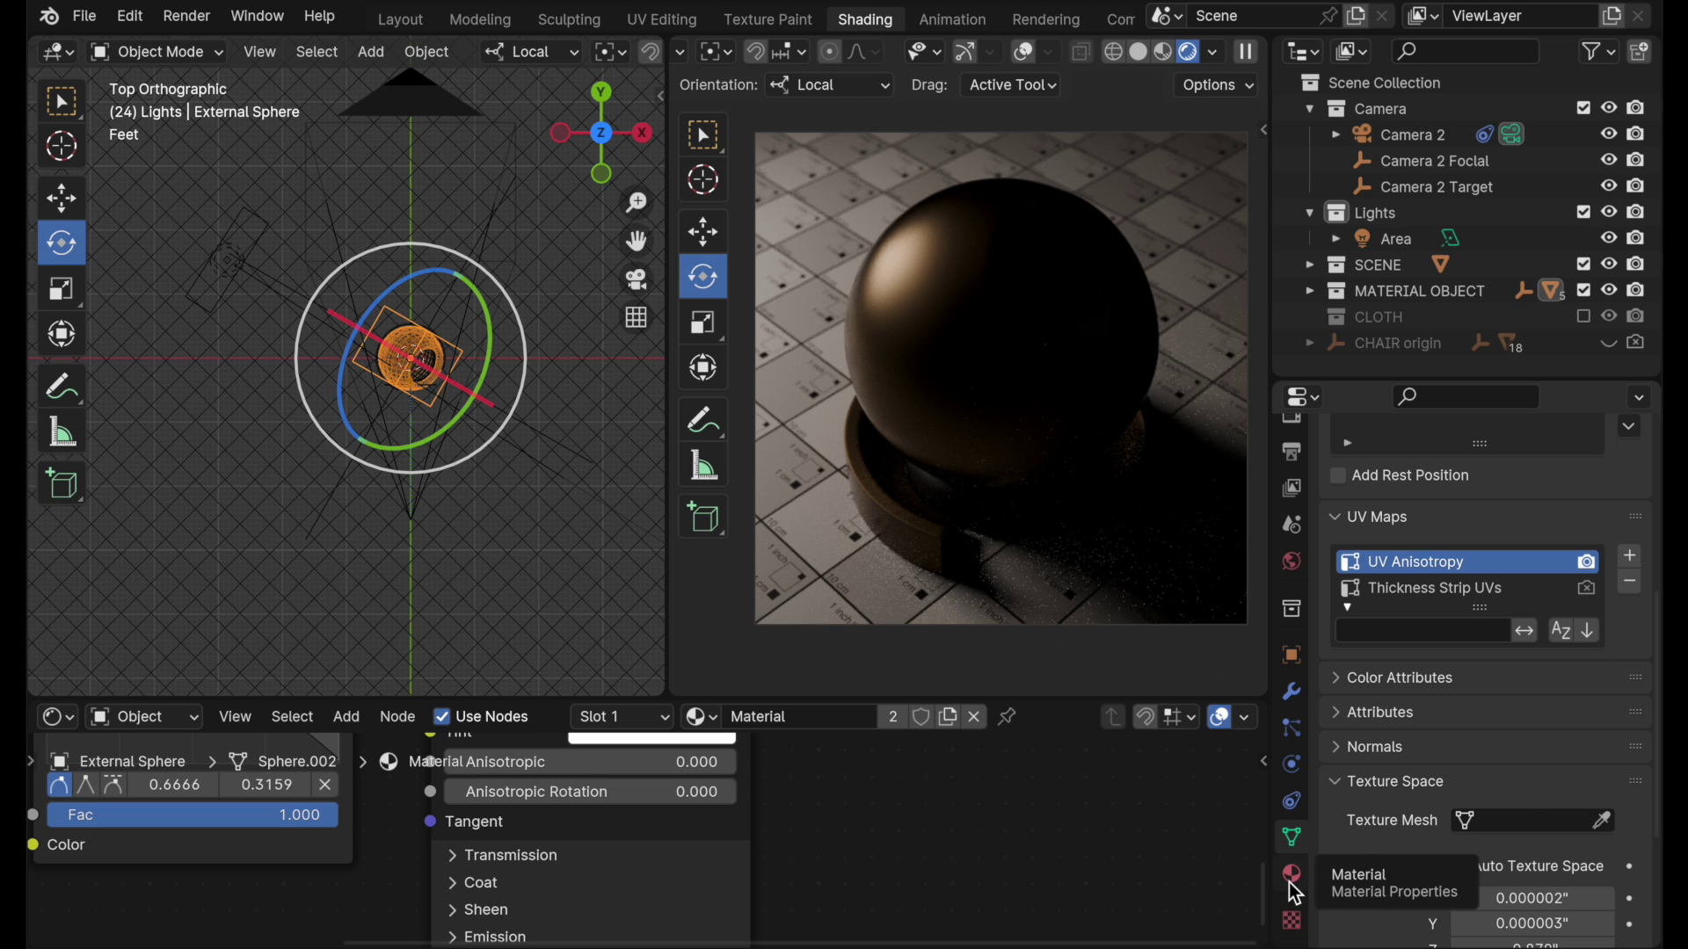
Step: In the sphere's material, expand Coat and set Coat Weight to 1.000
{"action": "left_click", "coordinate": [1290, 882]}
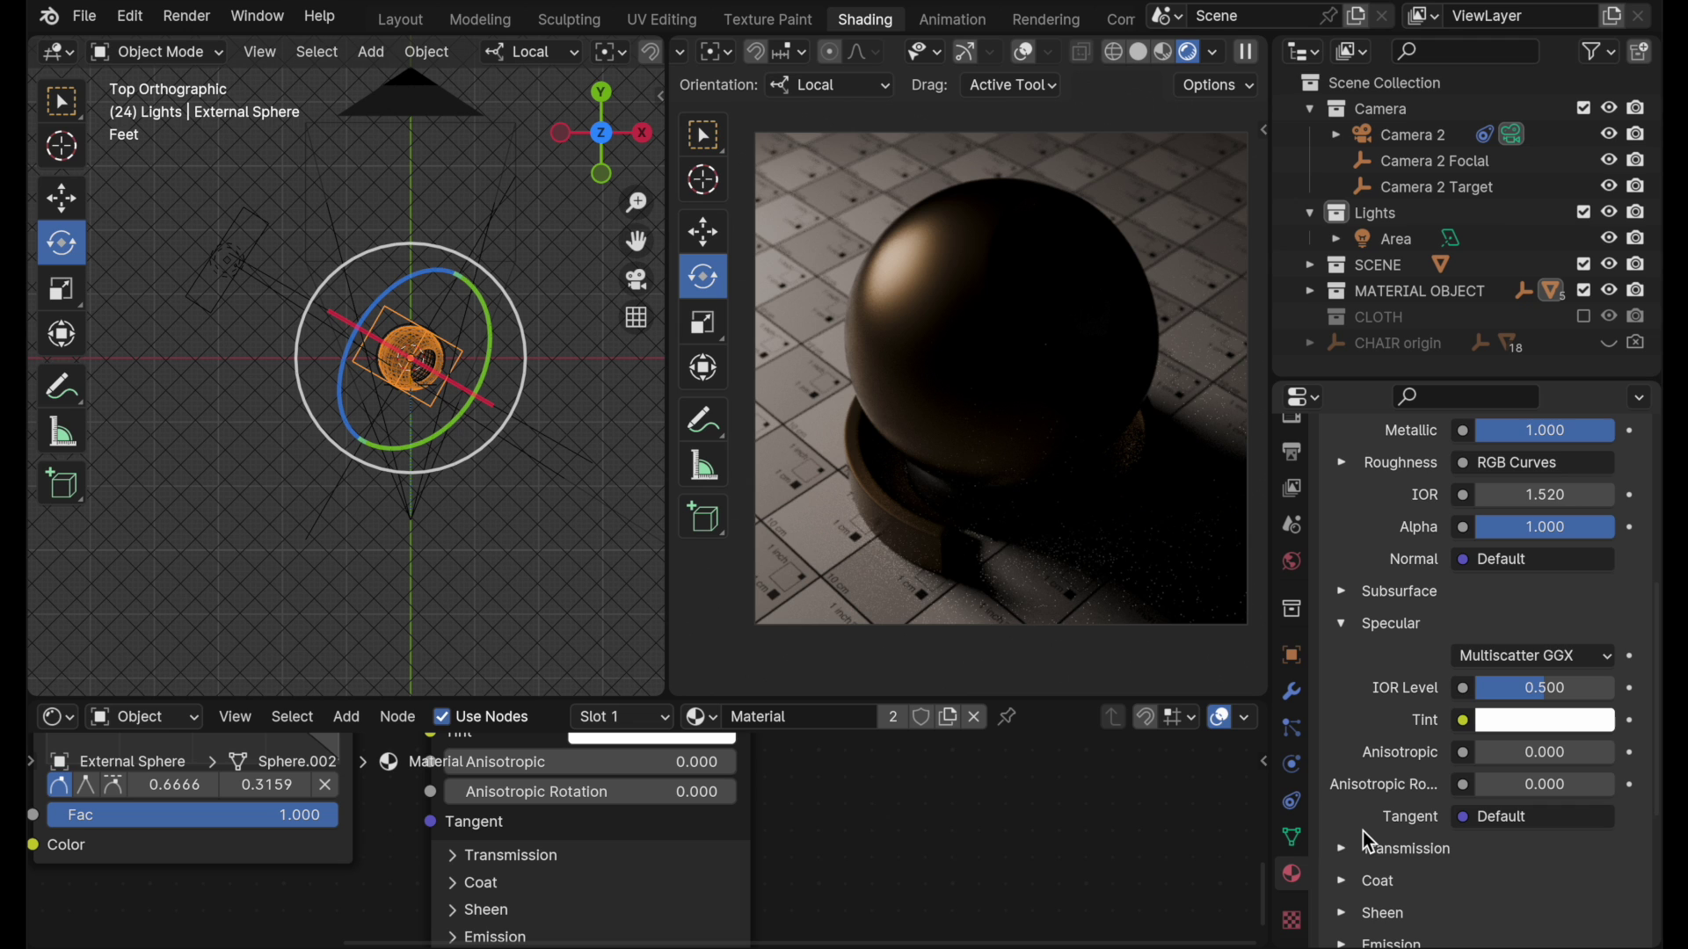
{"action": "scroll", "coordinate": [1362, 830], "scroll_direction": "down", "scroll_amount": 5}
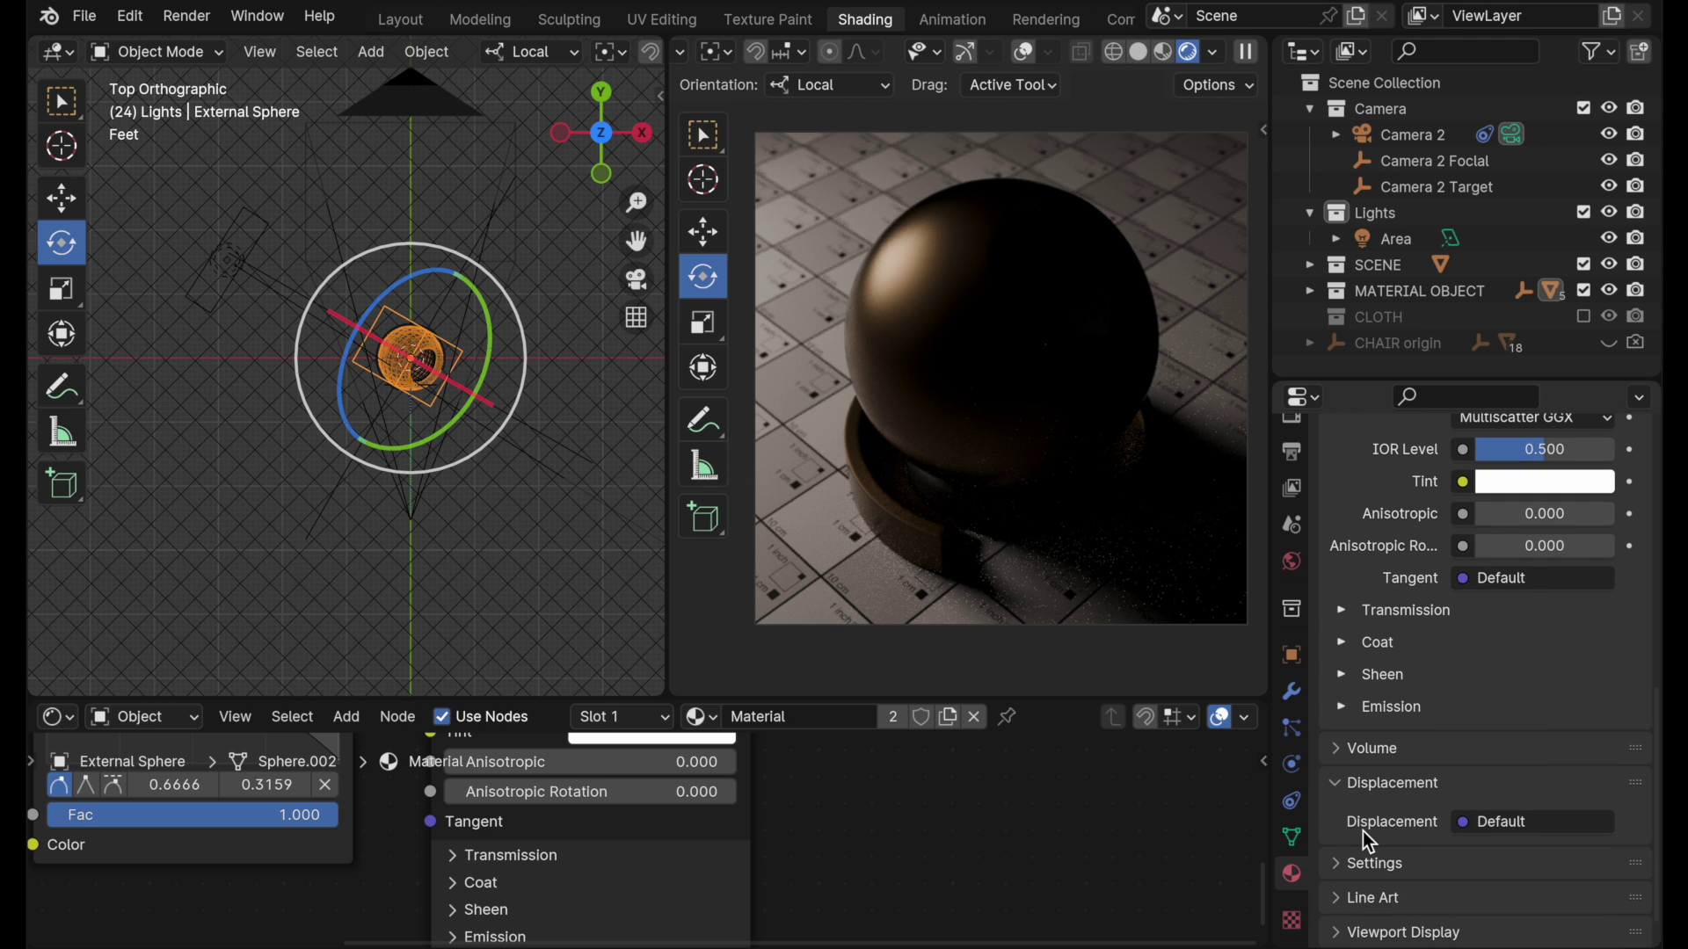
{"action": "left_click", "coordinate": [1342, 641]}
{"action": "left_click_drag", "start_coordinate": [1512, 672], "coordinate": [1591, 672]}
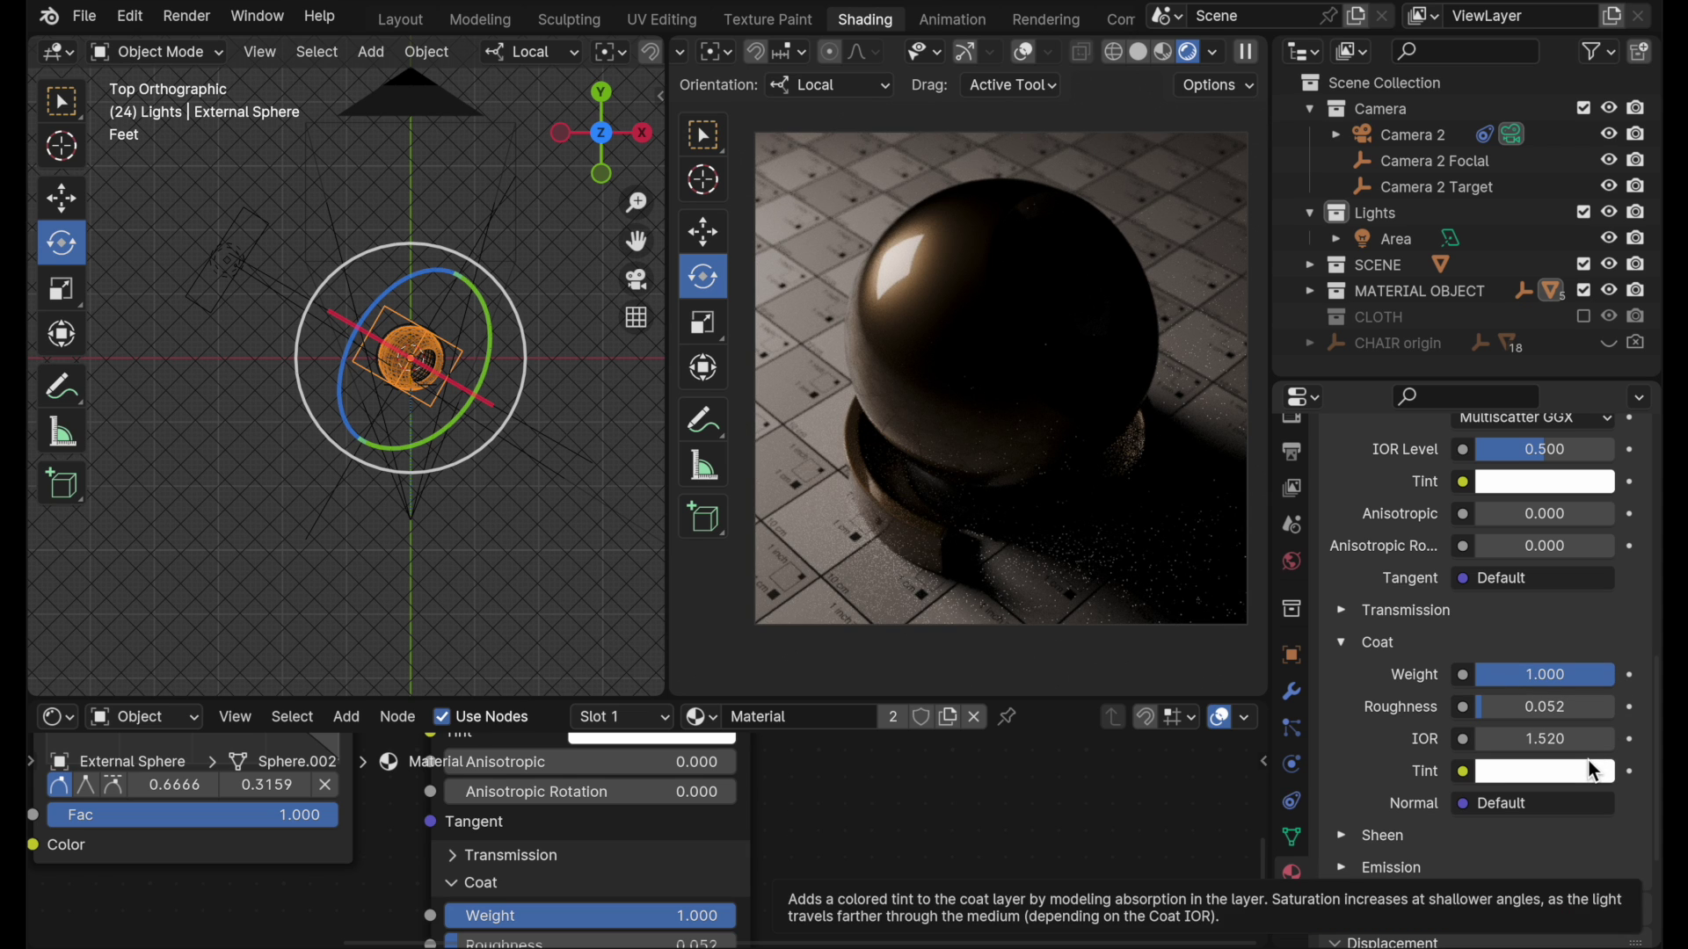
{"action": "right_click", "coordinate": [905, 281]}
{"action": "mouse_move", "coordinate": [905, 279]}
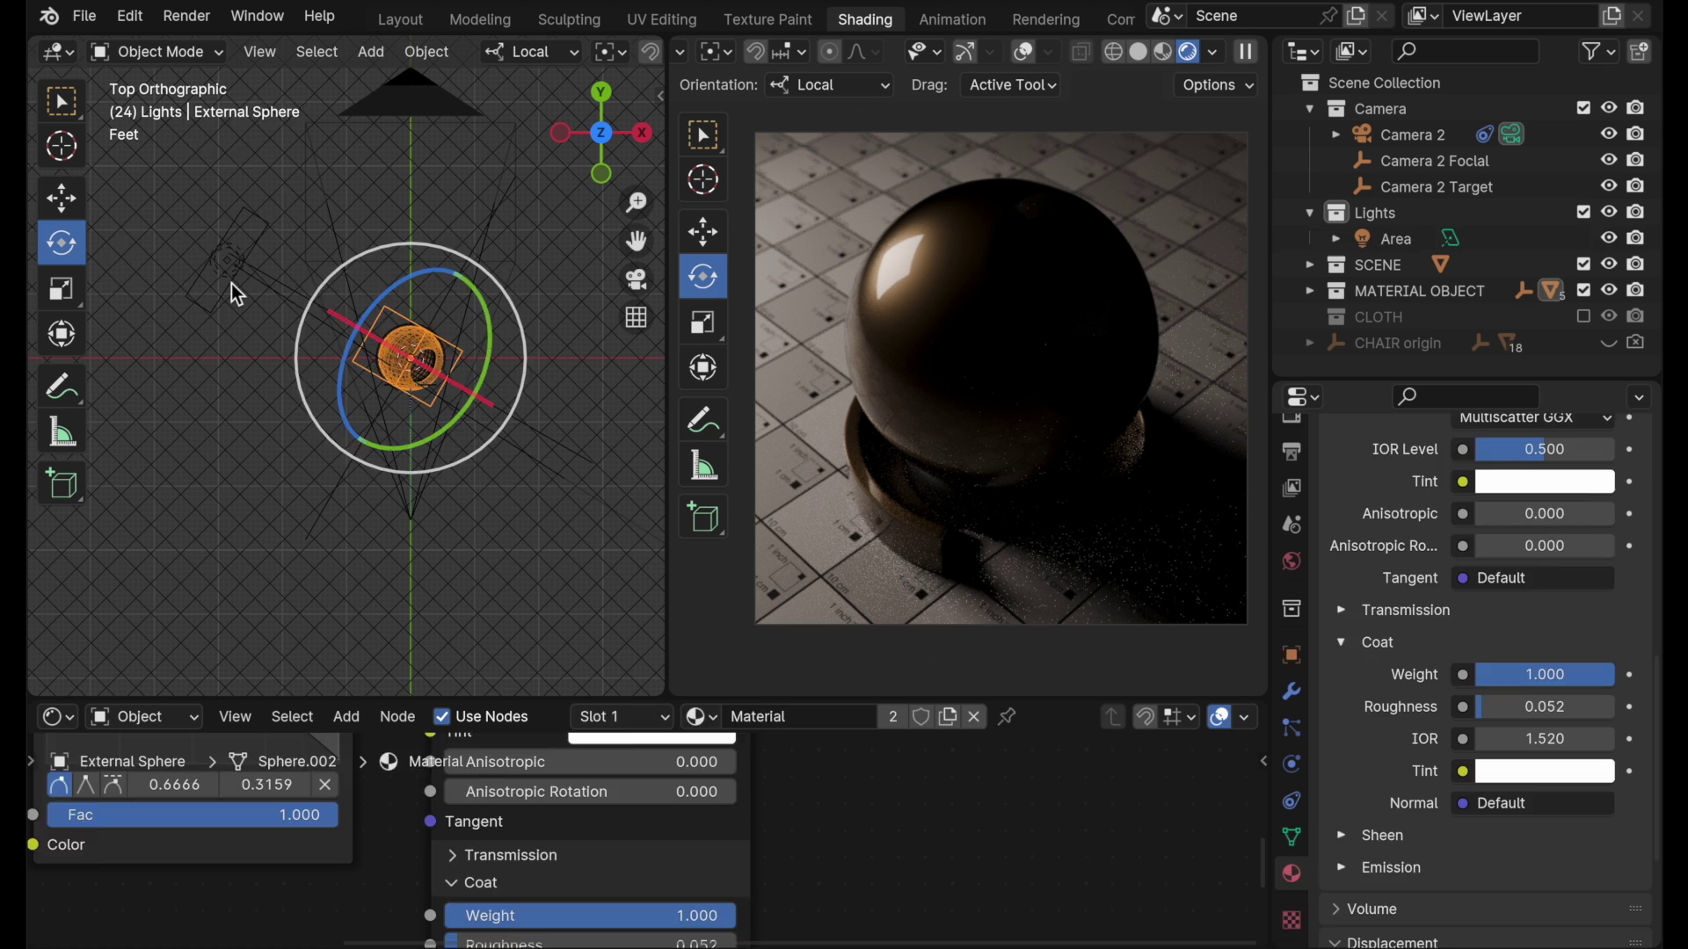
Step: Select the area light and reposition it level with the sphere's left side
{"action": "left_click", "coordinate": [230, 283]}
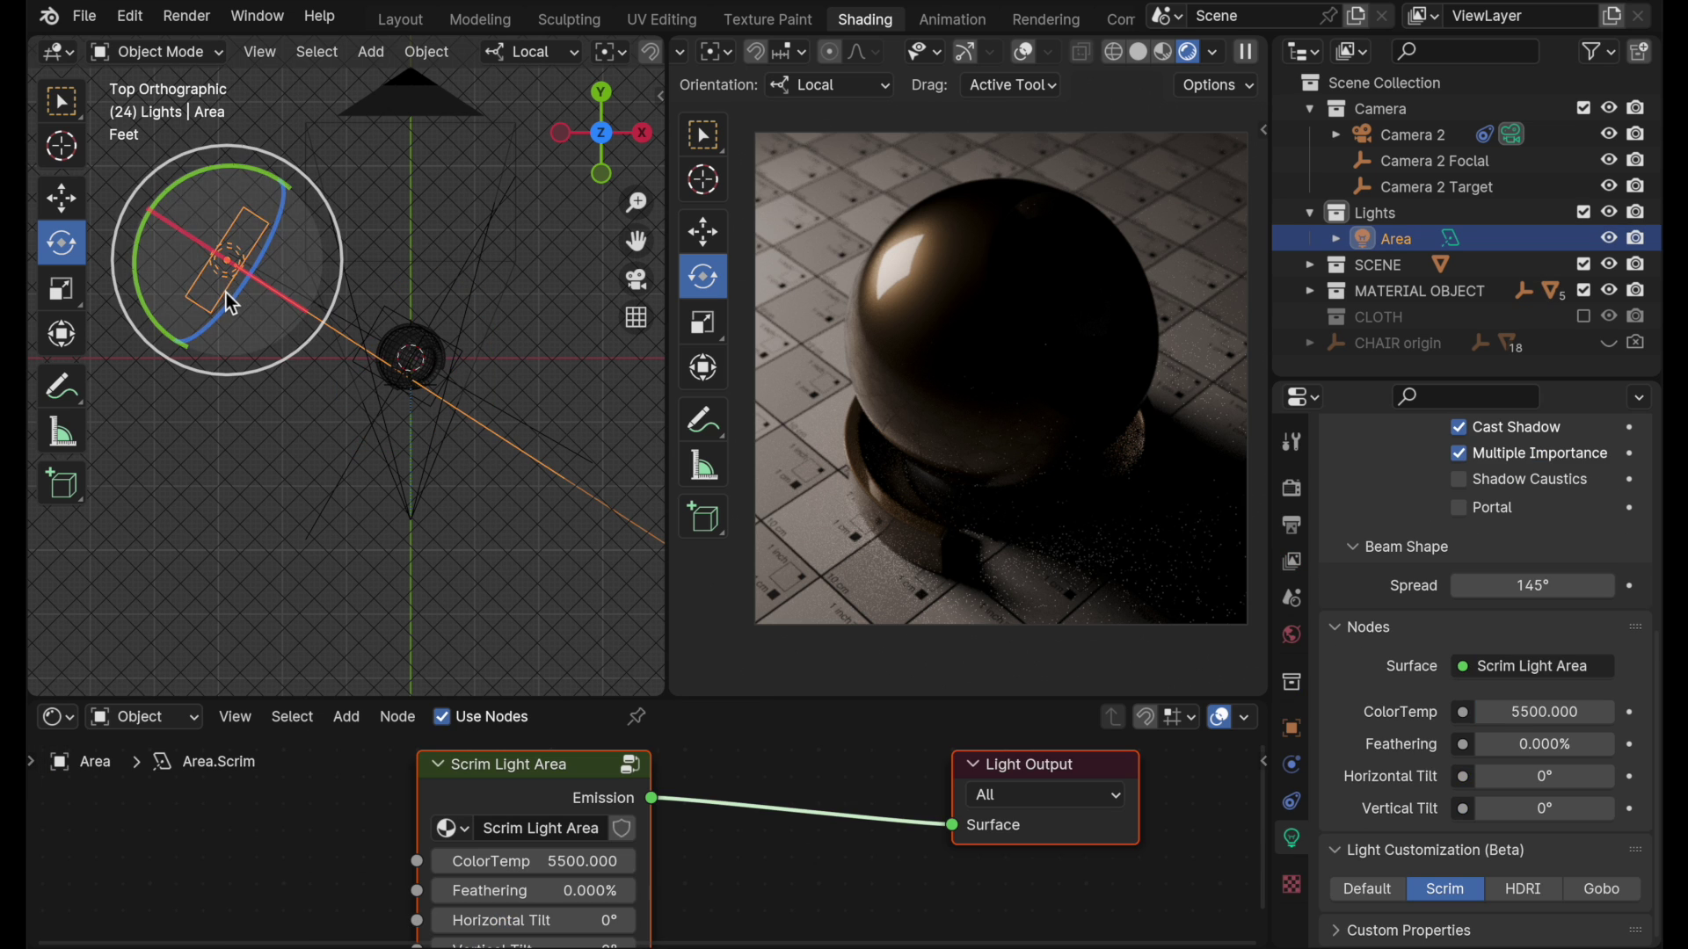
{"action": "right_click", "coordinate": [904, 258]}
{"action": "mouse_move", "coordinate": [906, 260]}
{"action": "left_click", "coordinate": [1002, 283]}
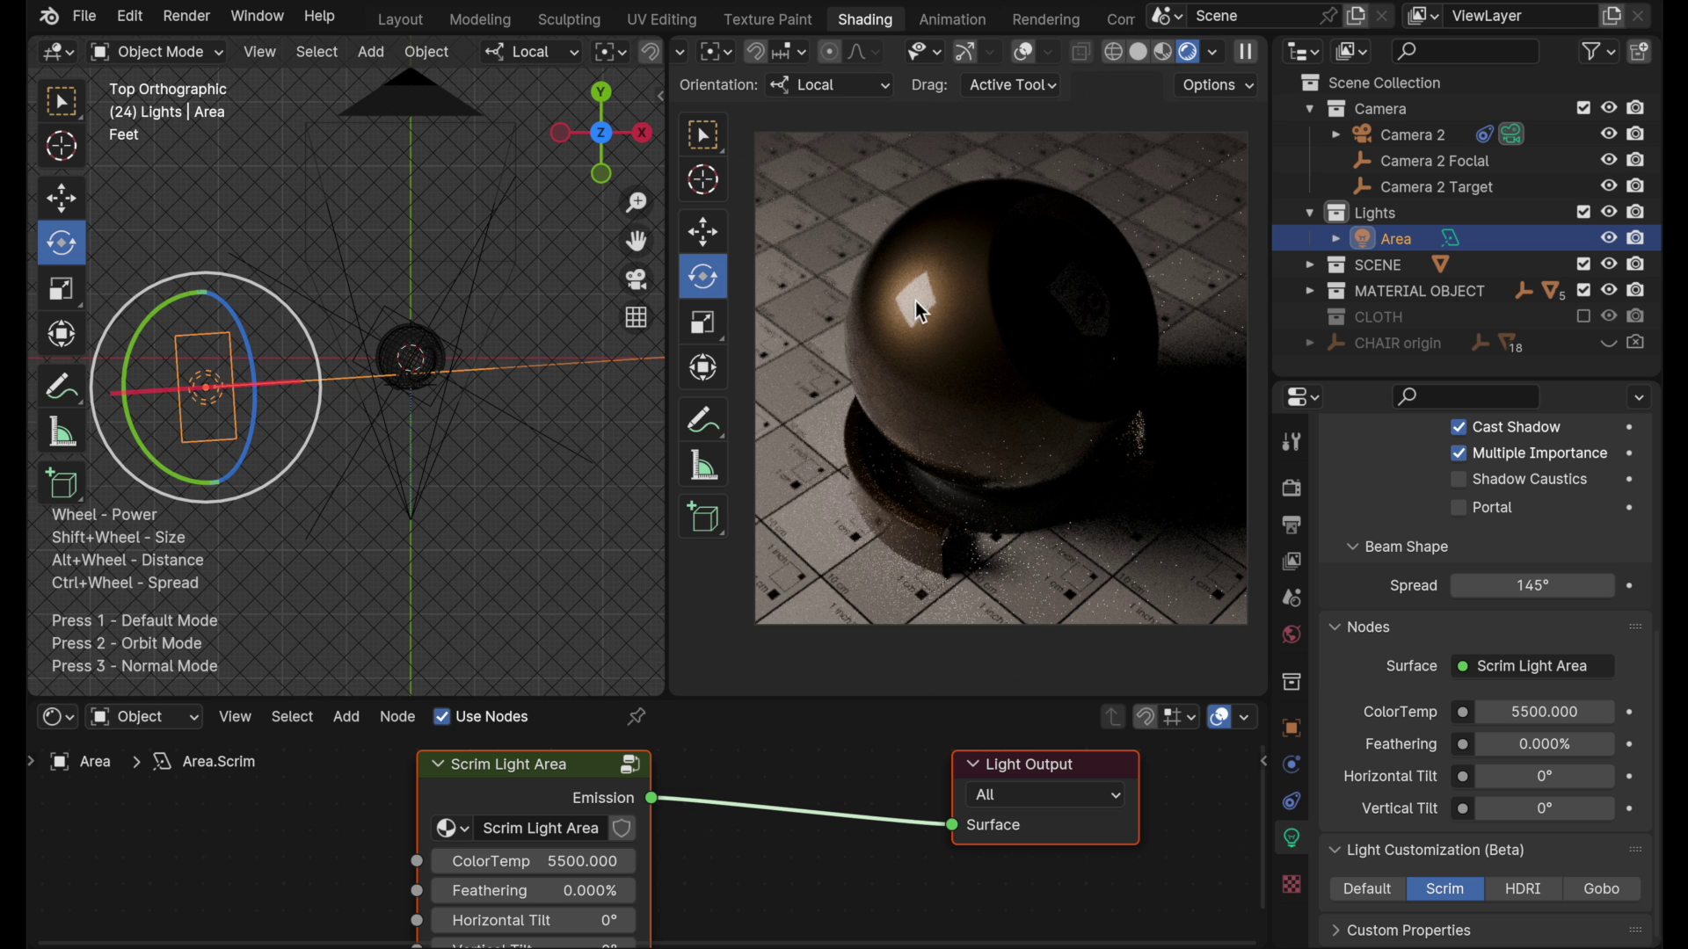
{"action": "scroll", "coordinate": [921, 283], "scroll_direction": "up", "scroll_amount": 4}
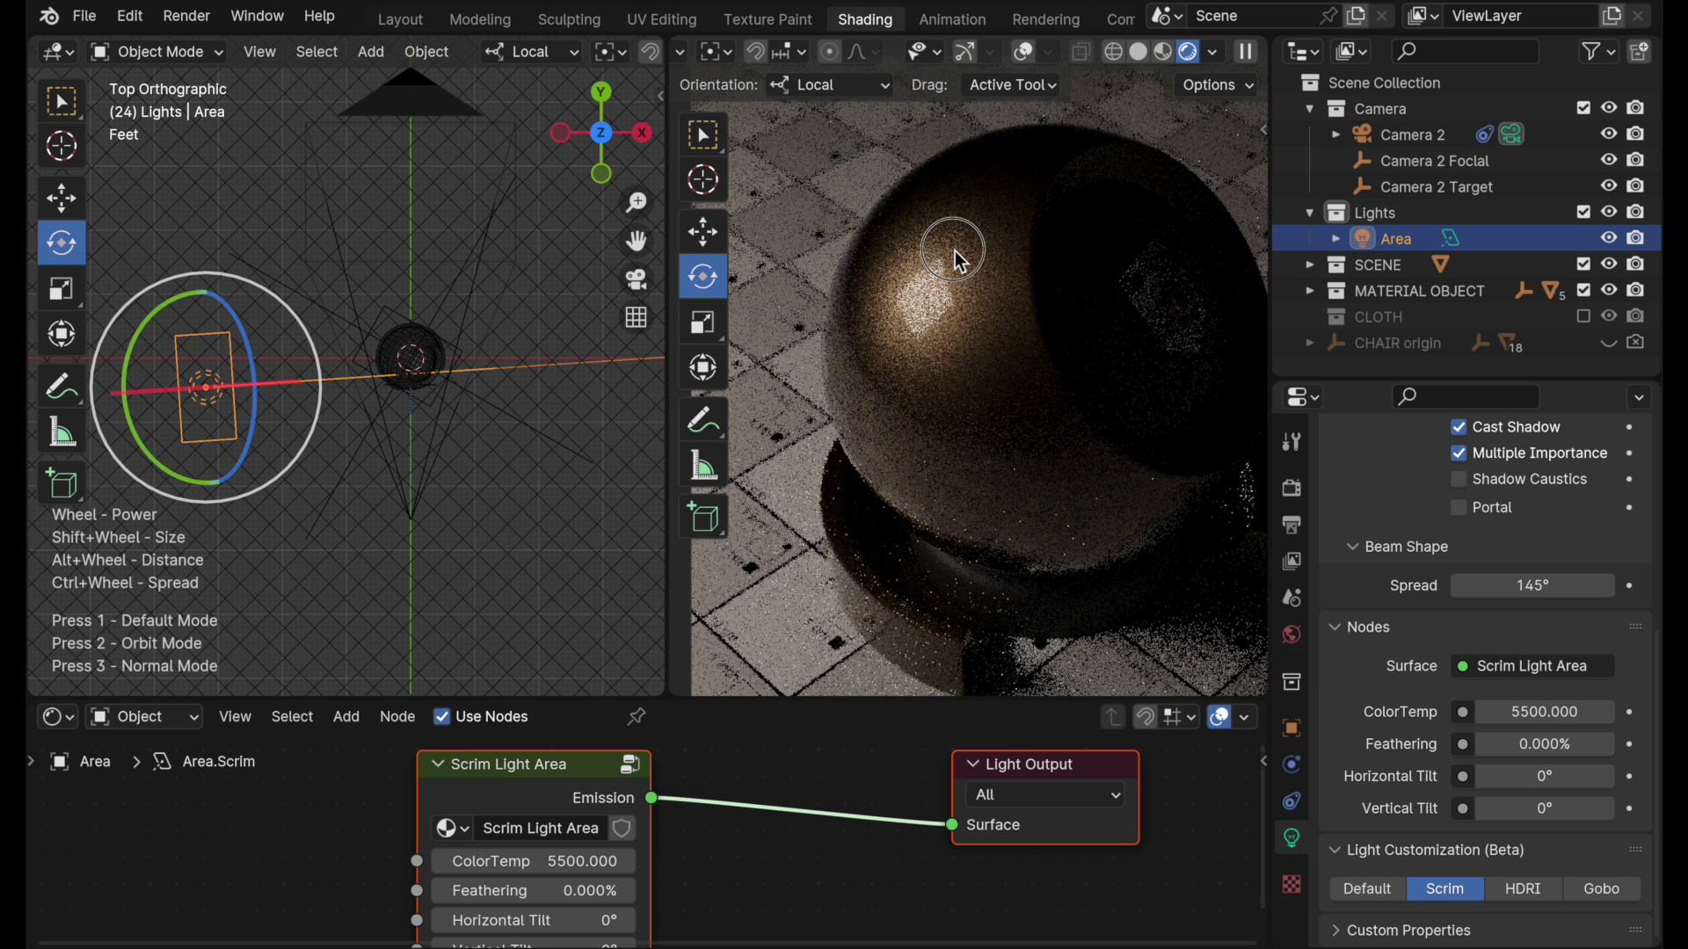
{"action": "left_click", "coordinate": [958, 260]}
Step: Resize the area light to 0.828 with Adjust Area Light Size
{"action": "right_click", "coordinate": [211, 424]}
{"action": "mouse_move", "coordinate": [211, 424]}
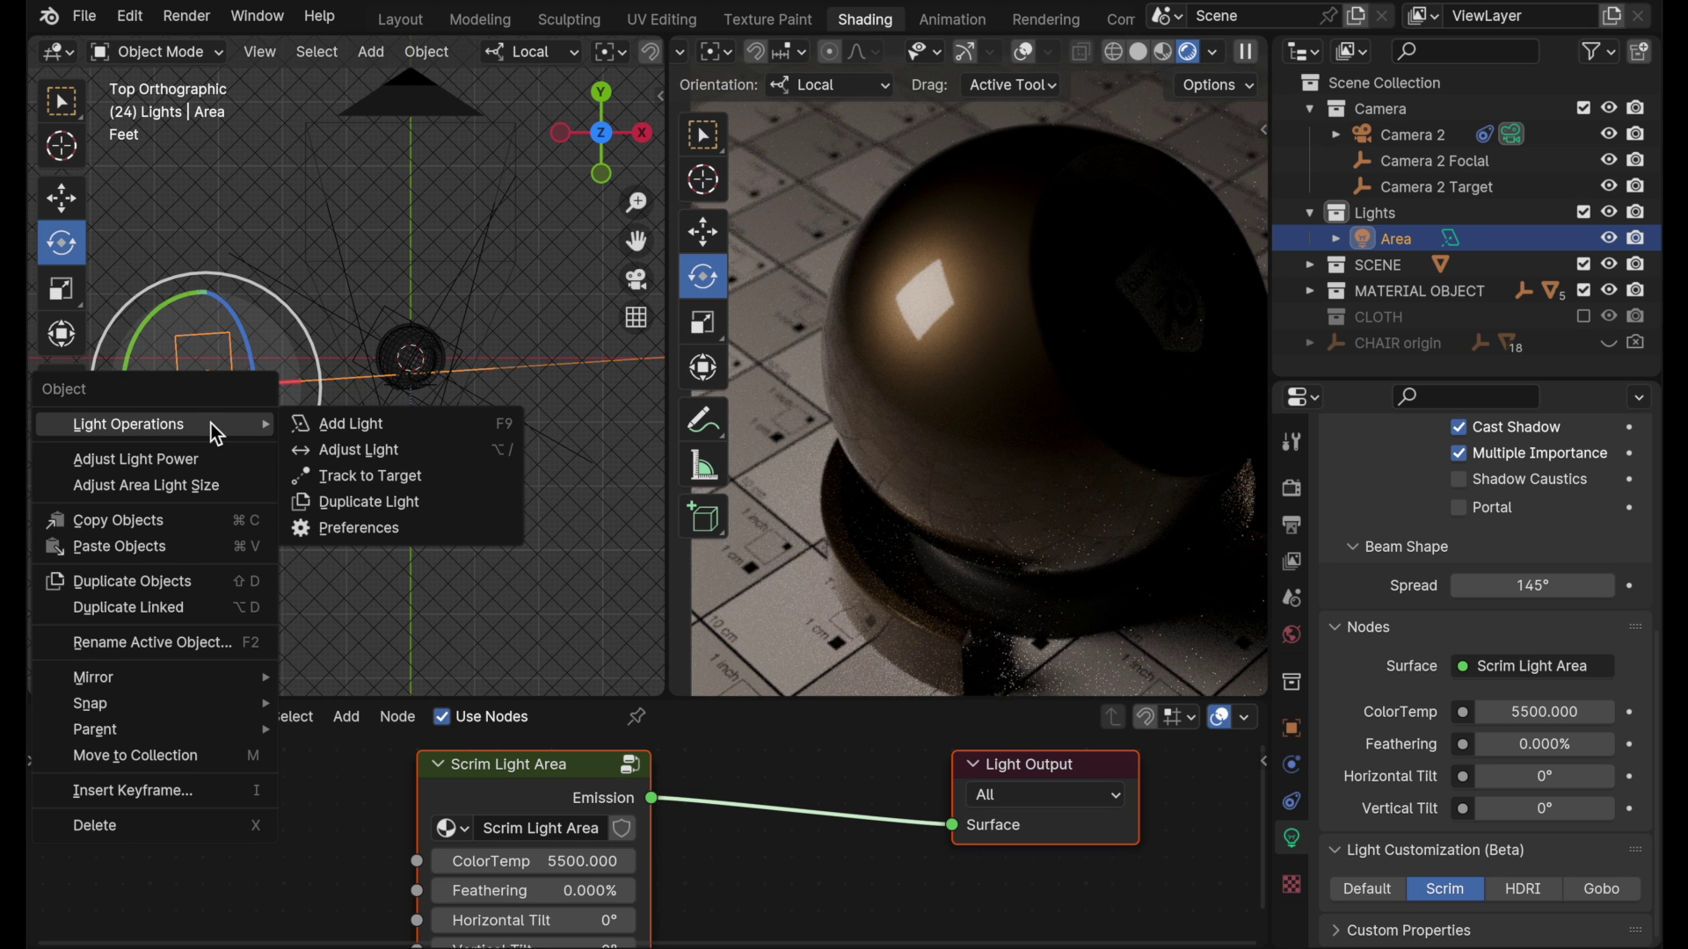
{"action": "left_click", "coordinate": [214, 485]}
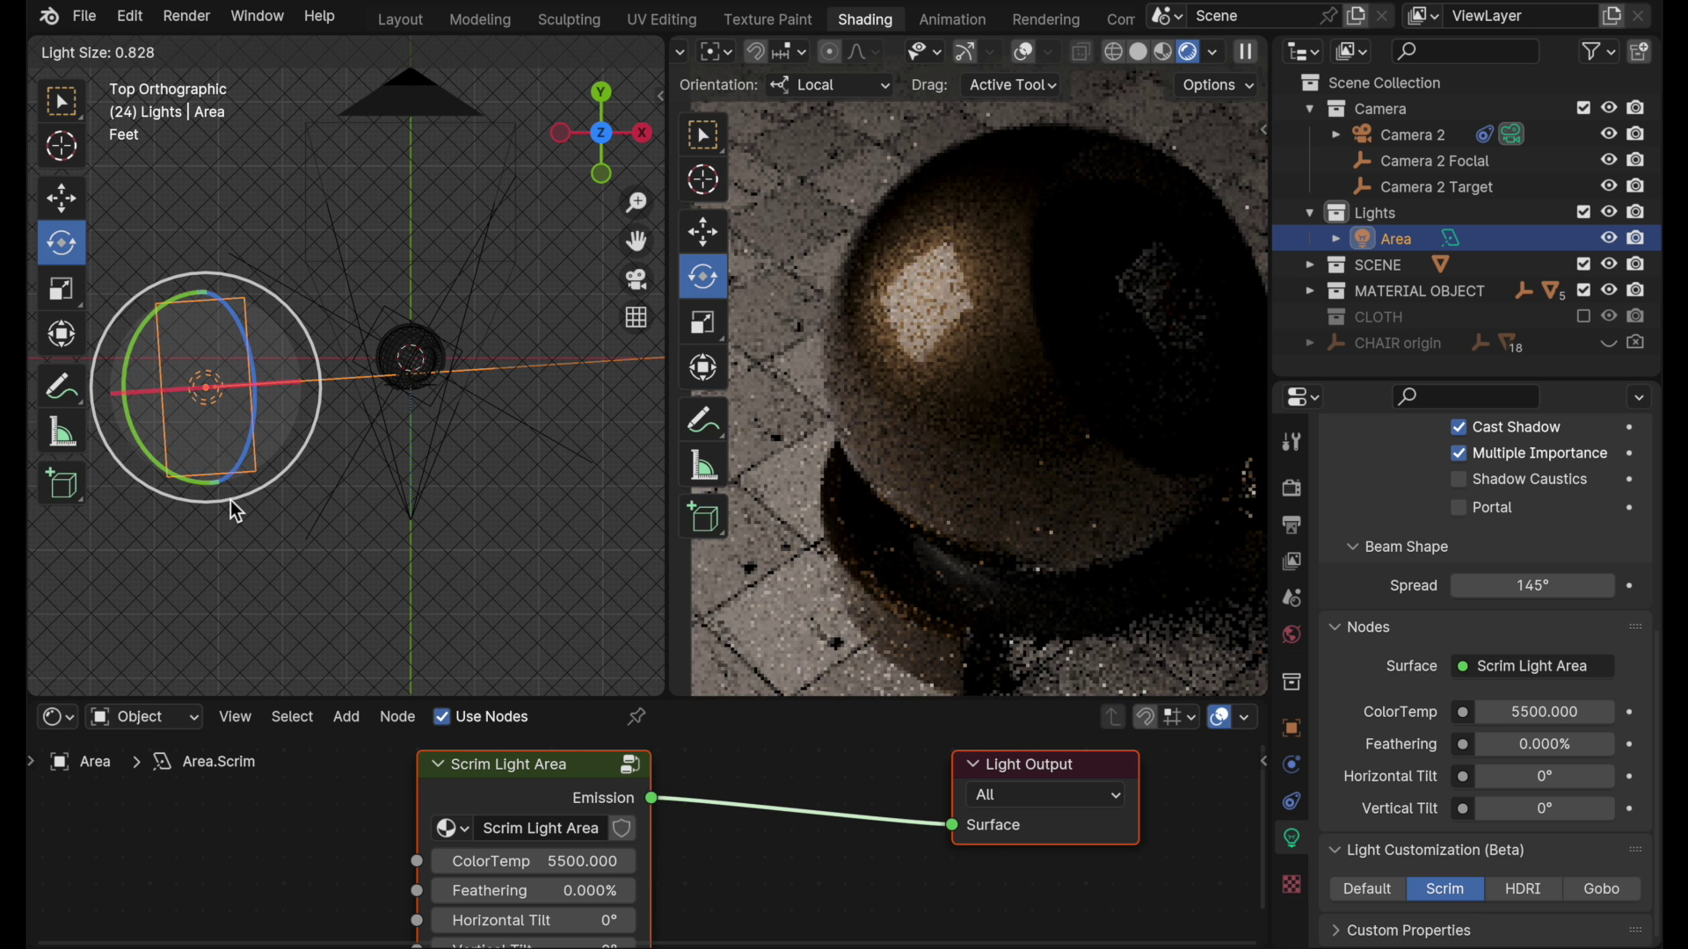
{"action": "left_click", "coordinate": [229, 498]}
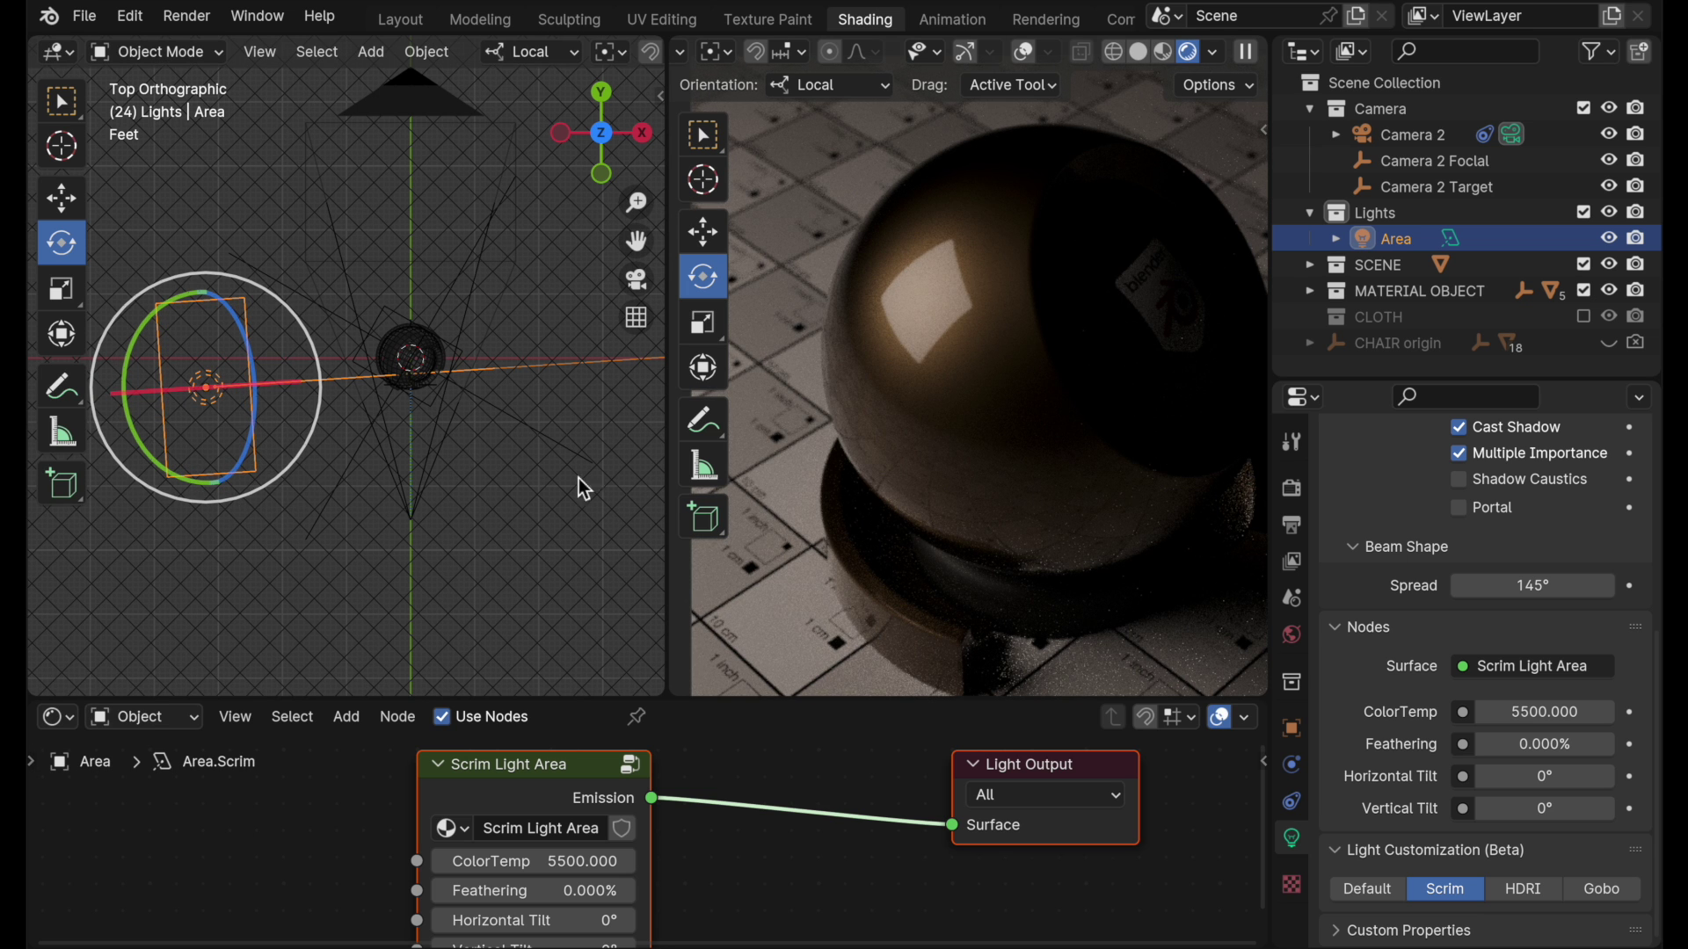
Step: Give the area light an HDRI texture, trying the ring preset before settling on the octagonal one
{"action": "left_click", "coordinate": [1520, 890]}
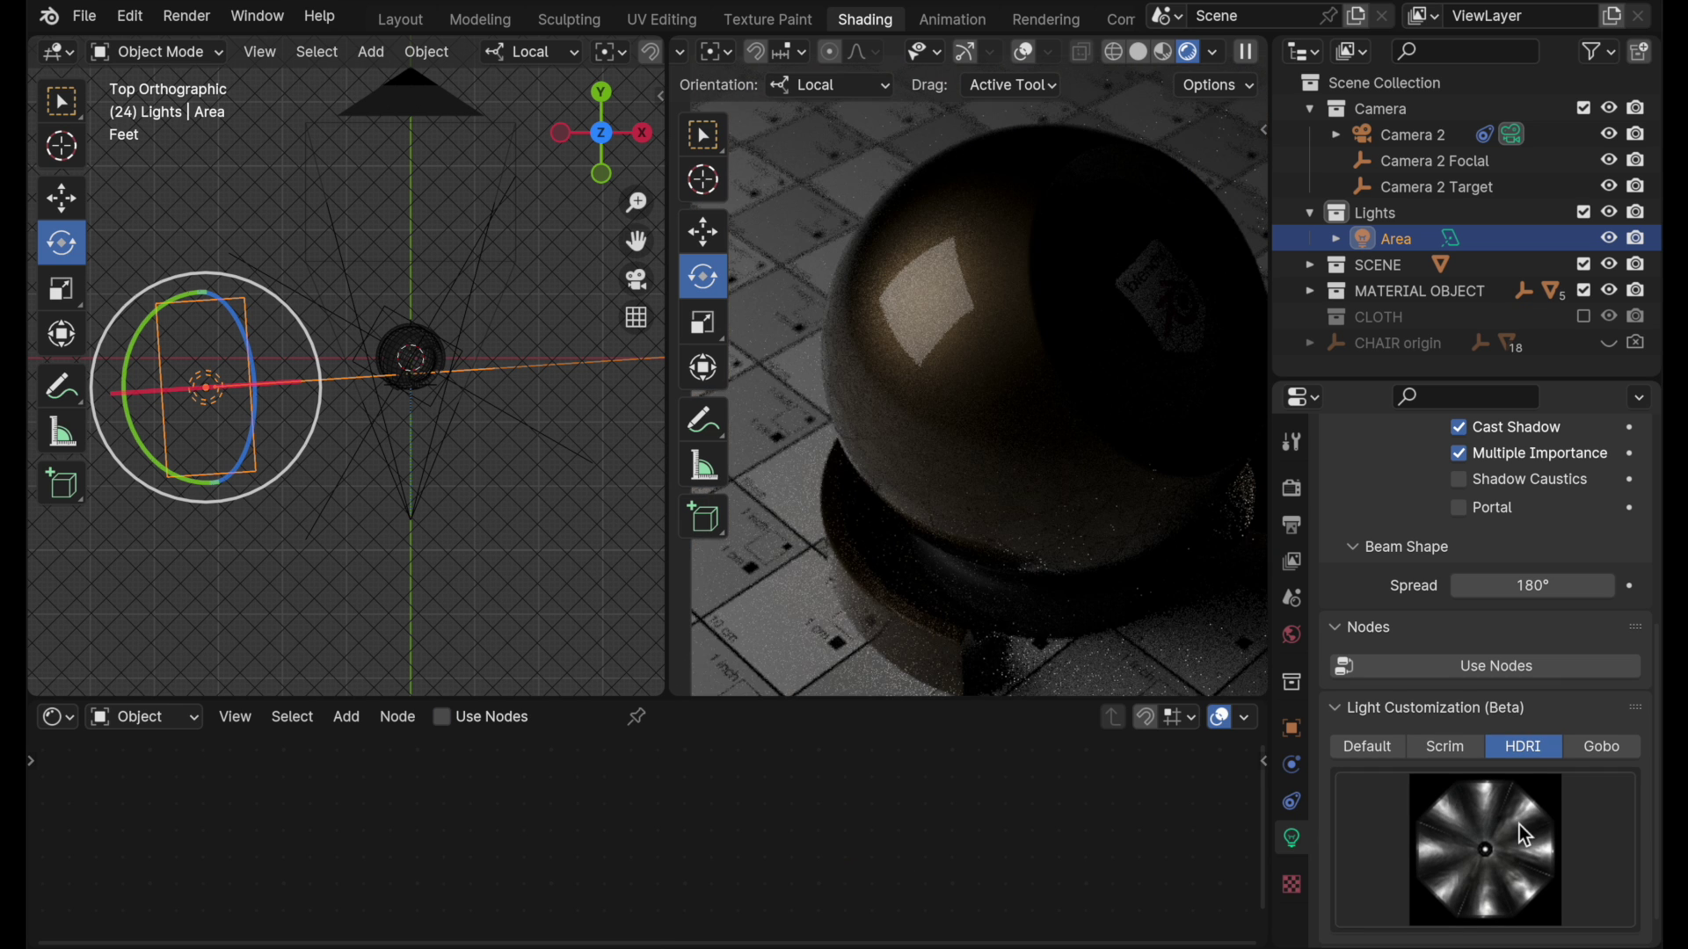
{"action": "left_click", "coordinate": [1527, 796]}
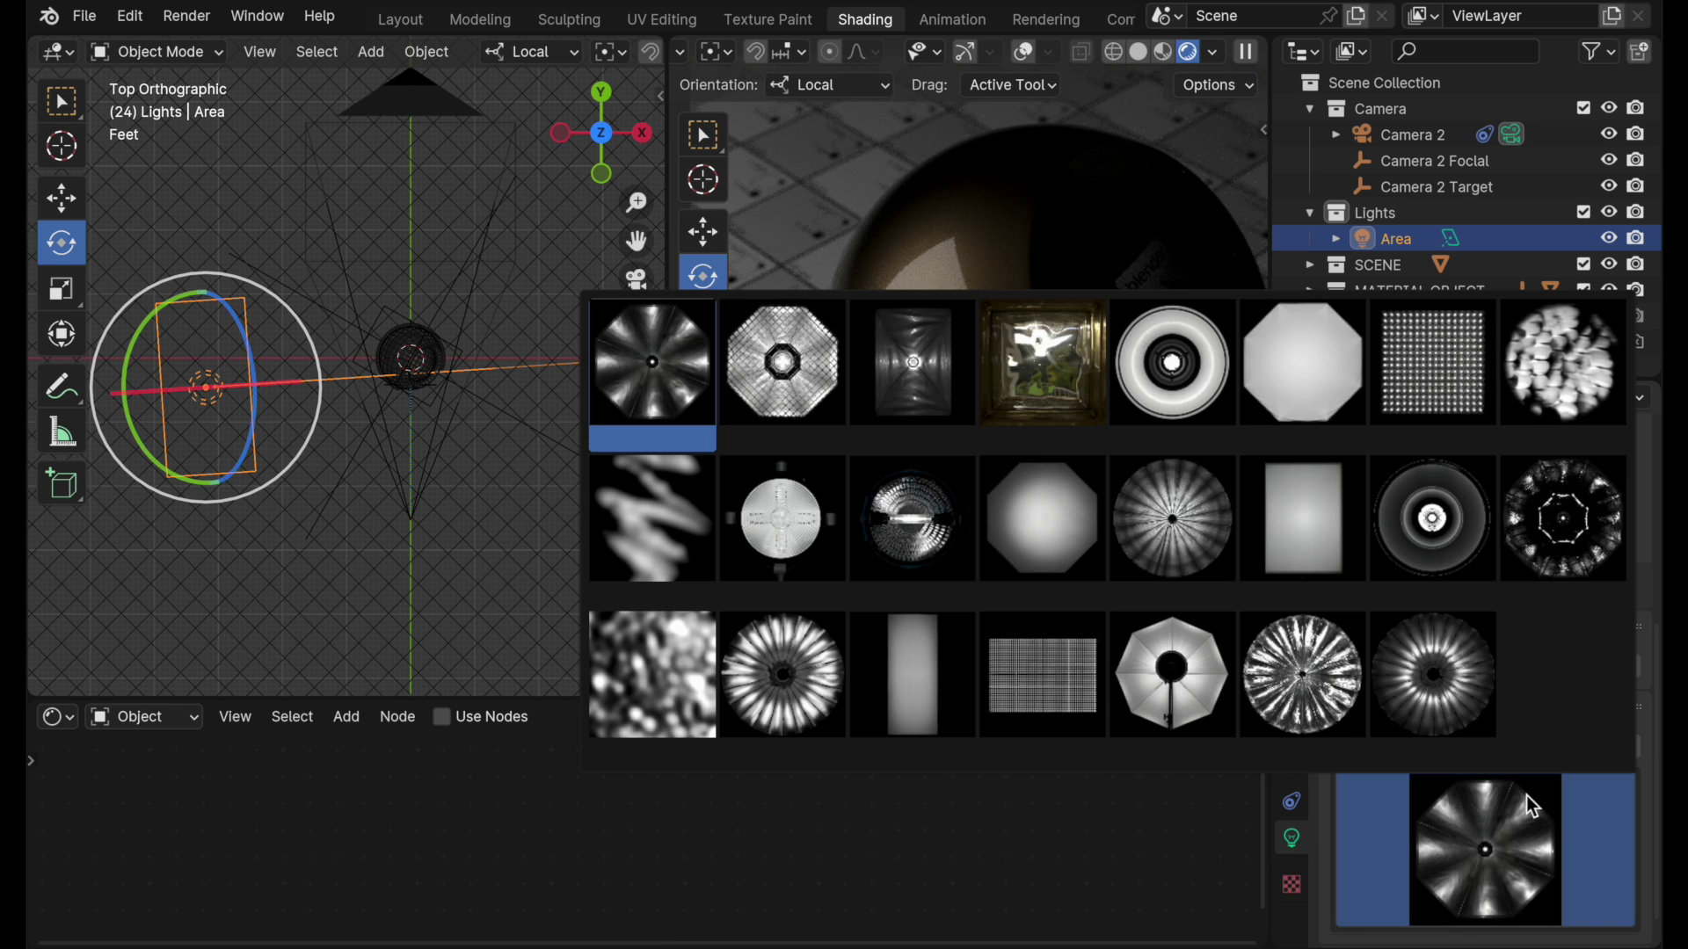
{"action": "left_click", "coordinate": [1186, 383]}
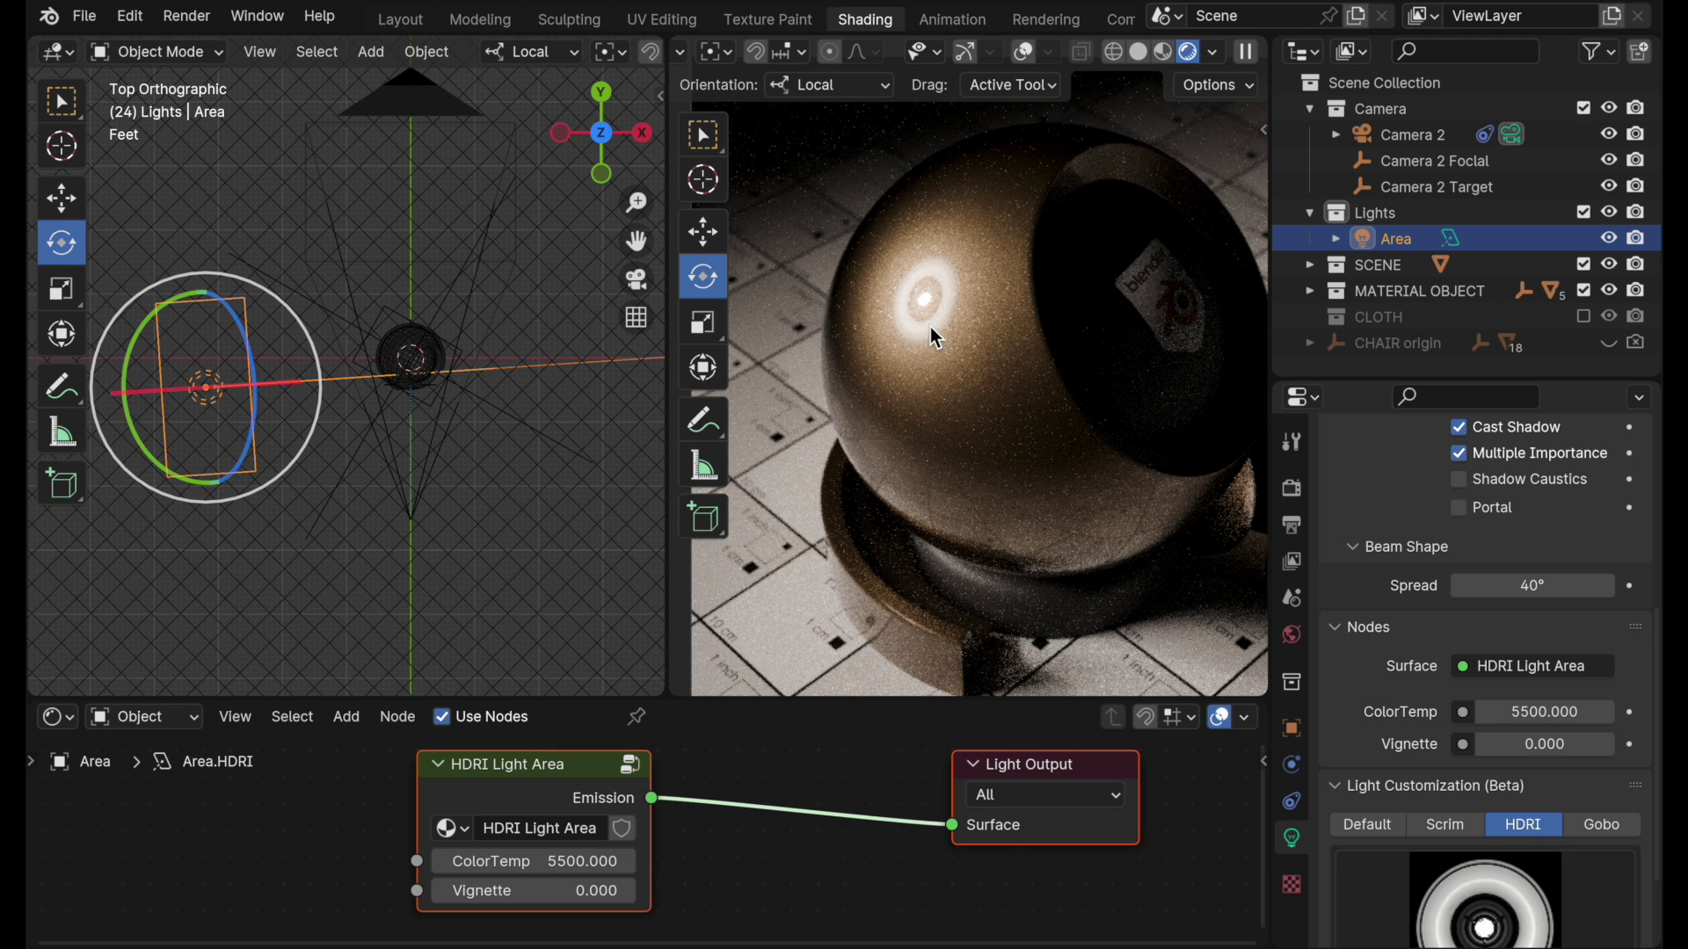
{"action": "left_click", "coordinate": [1505, 905]}
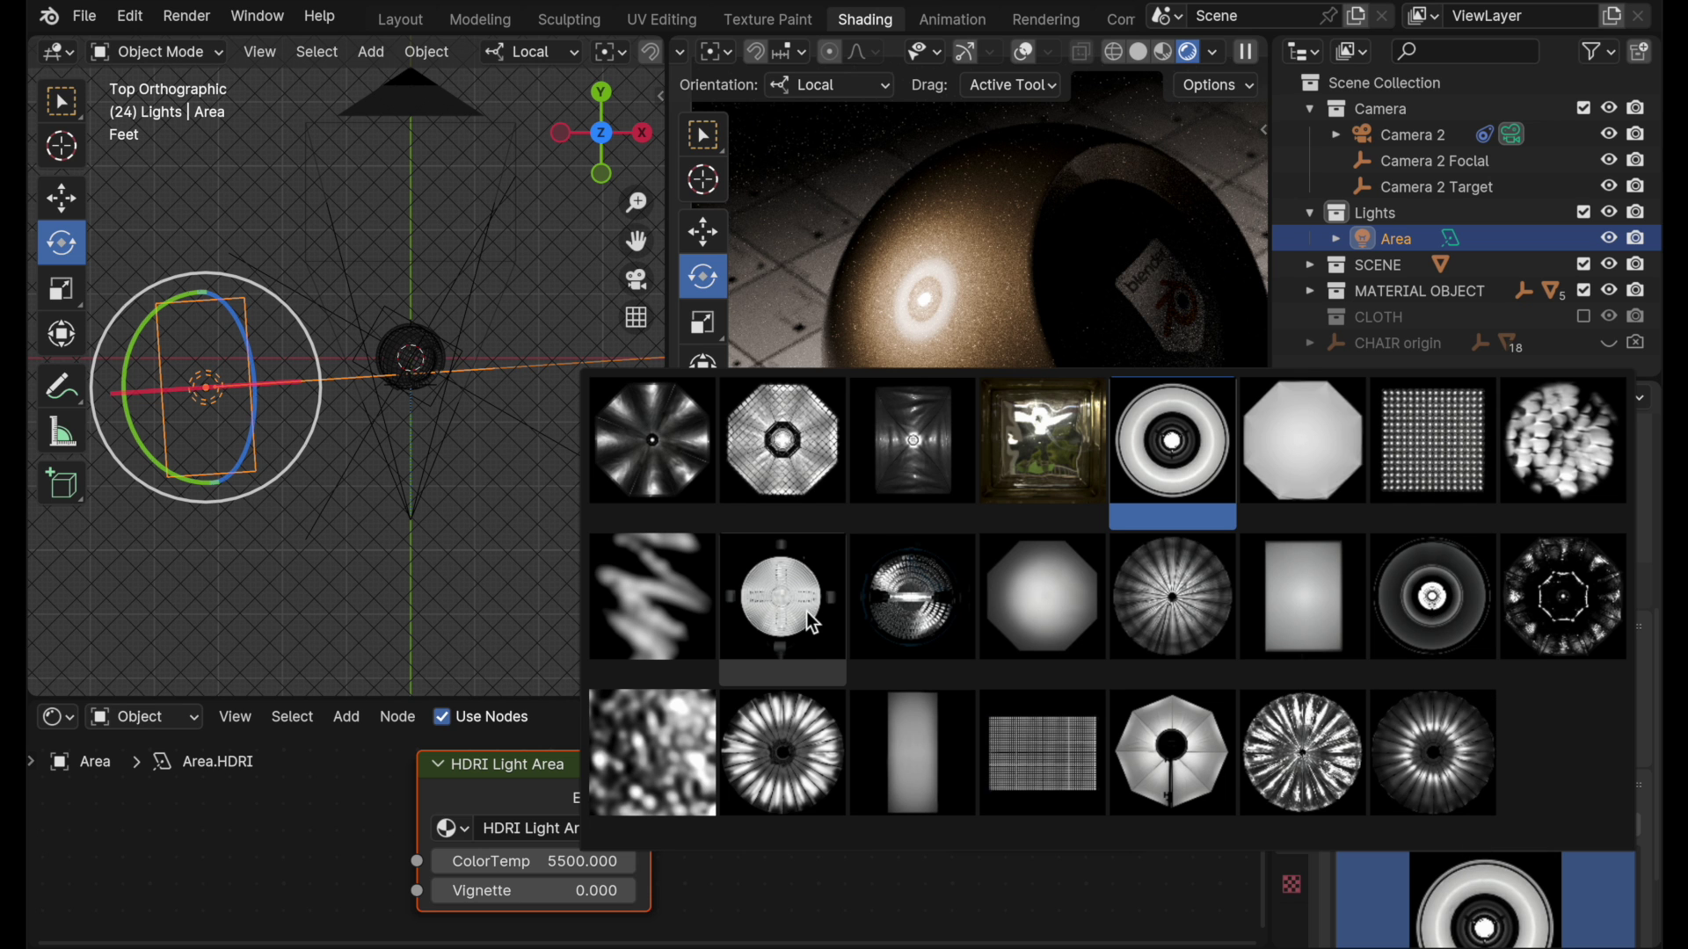
{"action": "left_click", "coordinate": [786, 467]}
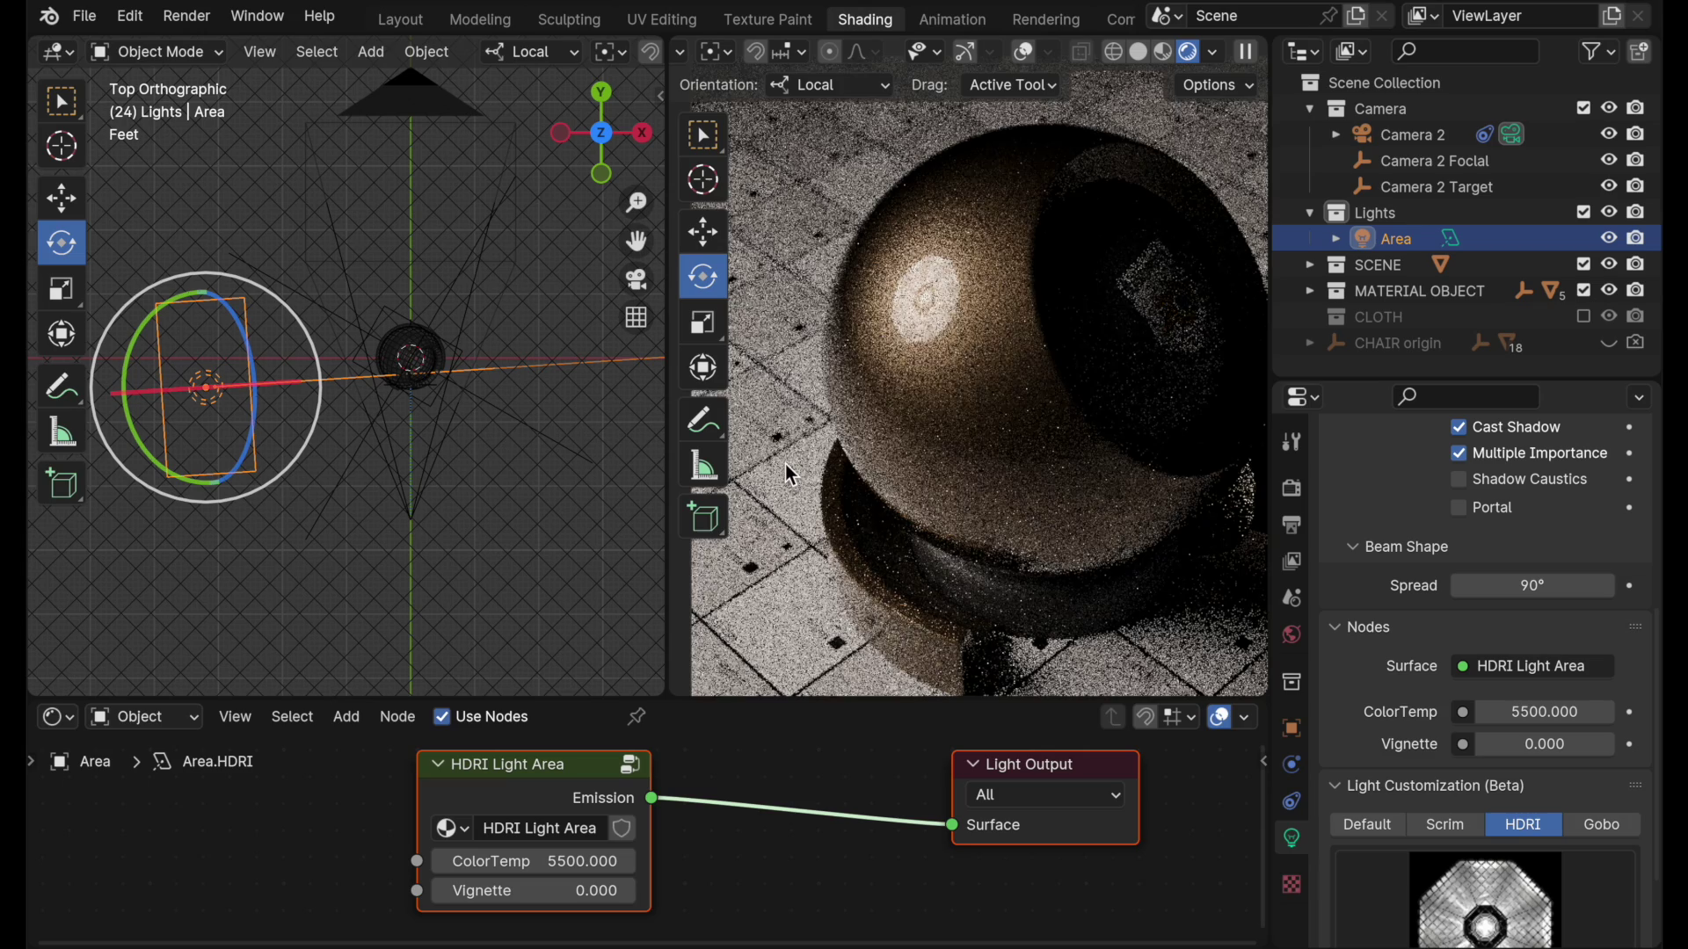
Step: Start re-aiming the light at the round model with Adjust Light
{"action": "right_click", "coordinate": [956, 327]}
{"action": "mouse_move", "coordinate": [972, 263]}
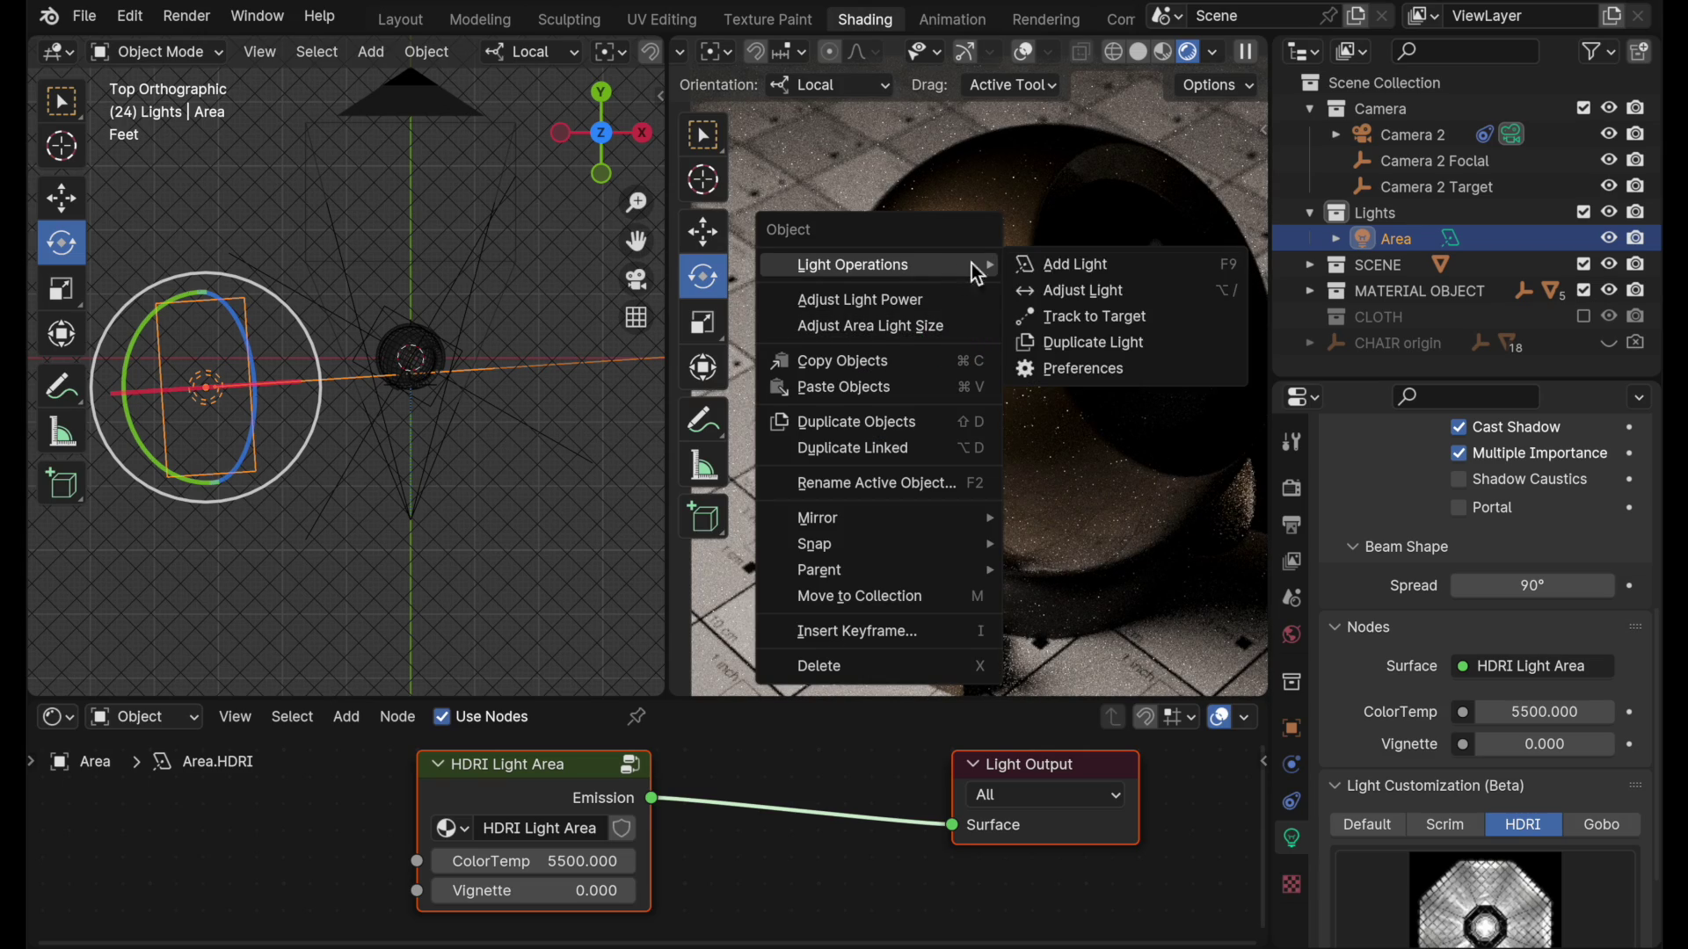
{"action": "left_click", "coordinate": [1041, 293]}
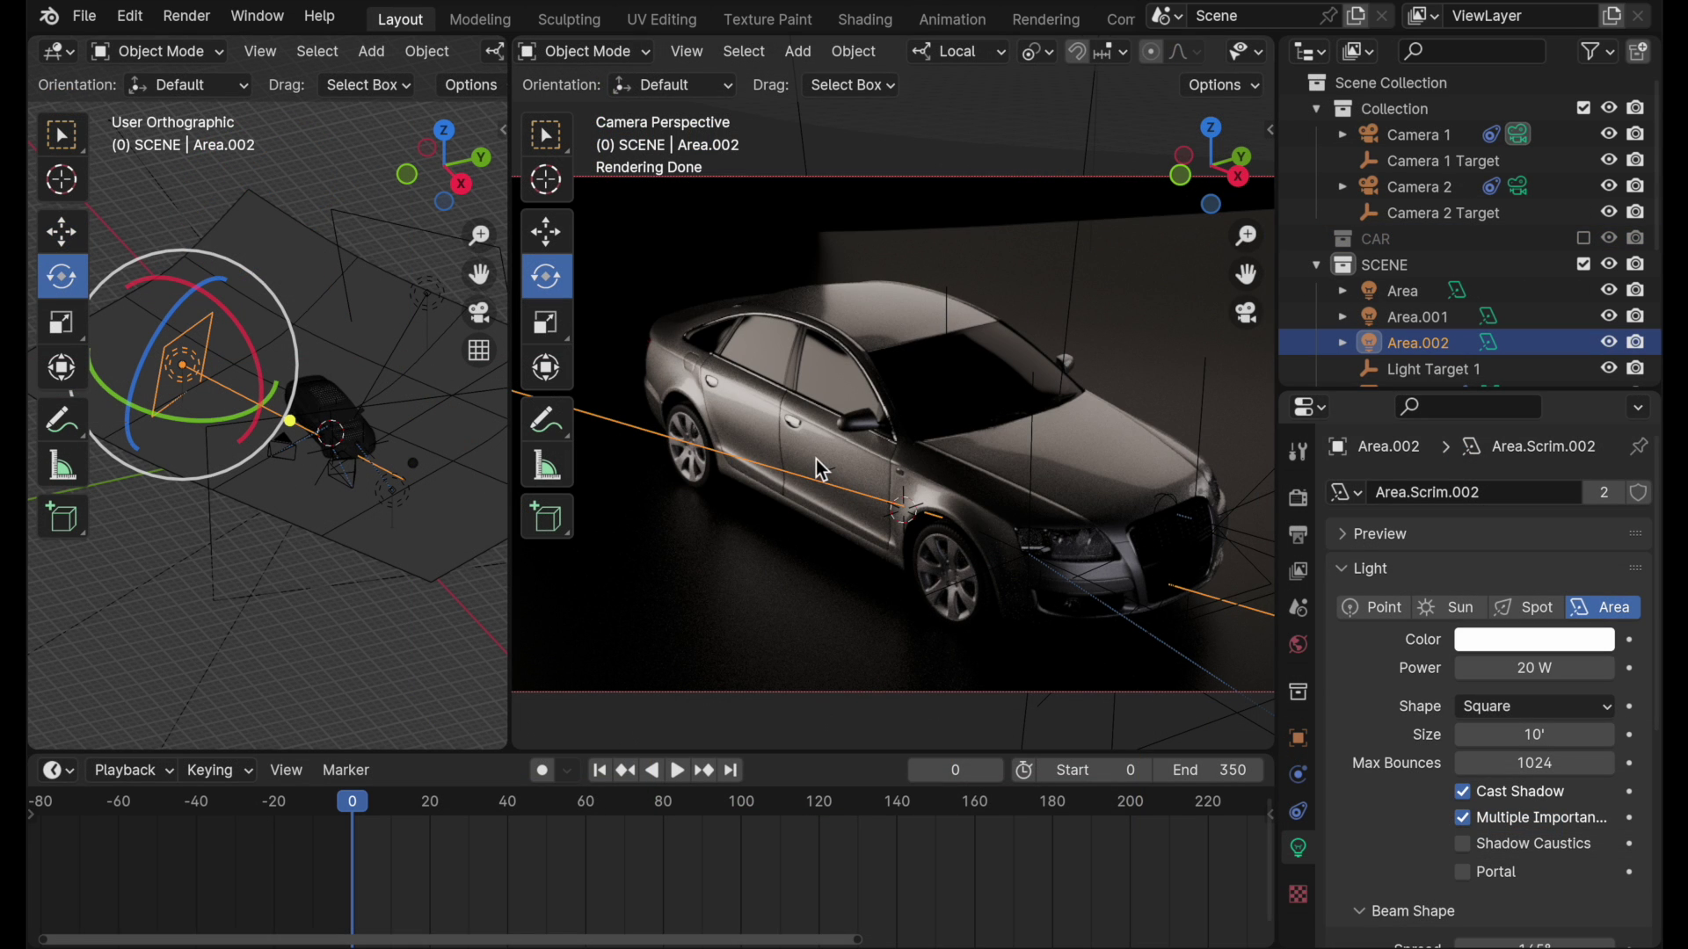
Step: Re-aim Area.002 with Adjust Light so it falls across the car's side and roof
{"action": "right_click", "coordinate": [756, 413]}
{"action": "mouse_move", "coordinate": [783, 415]}
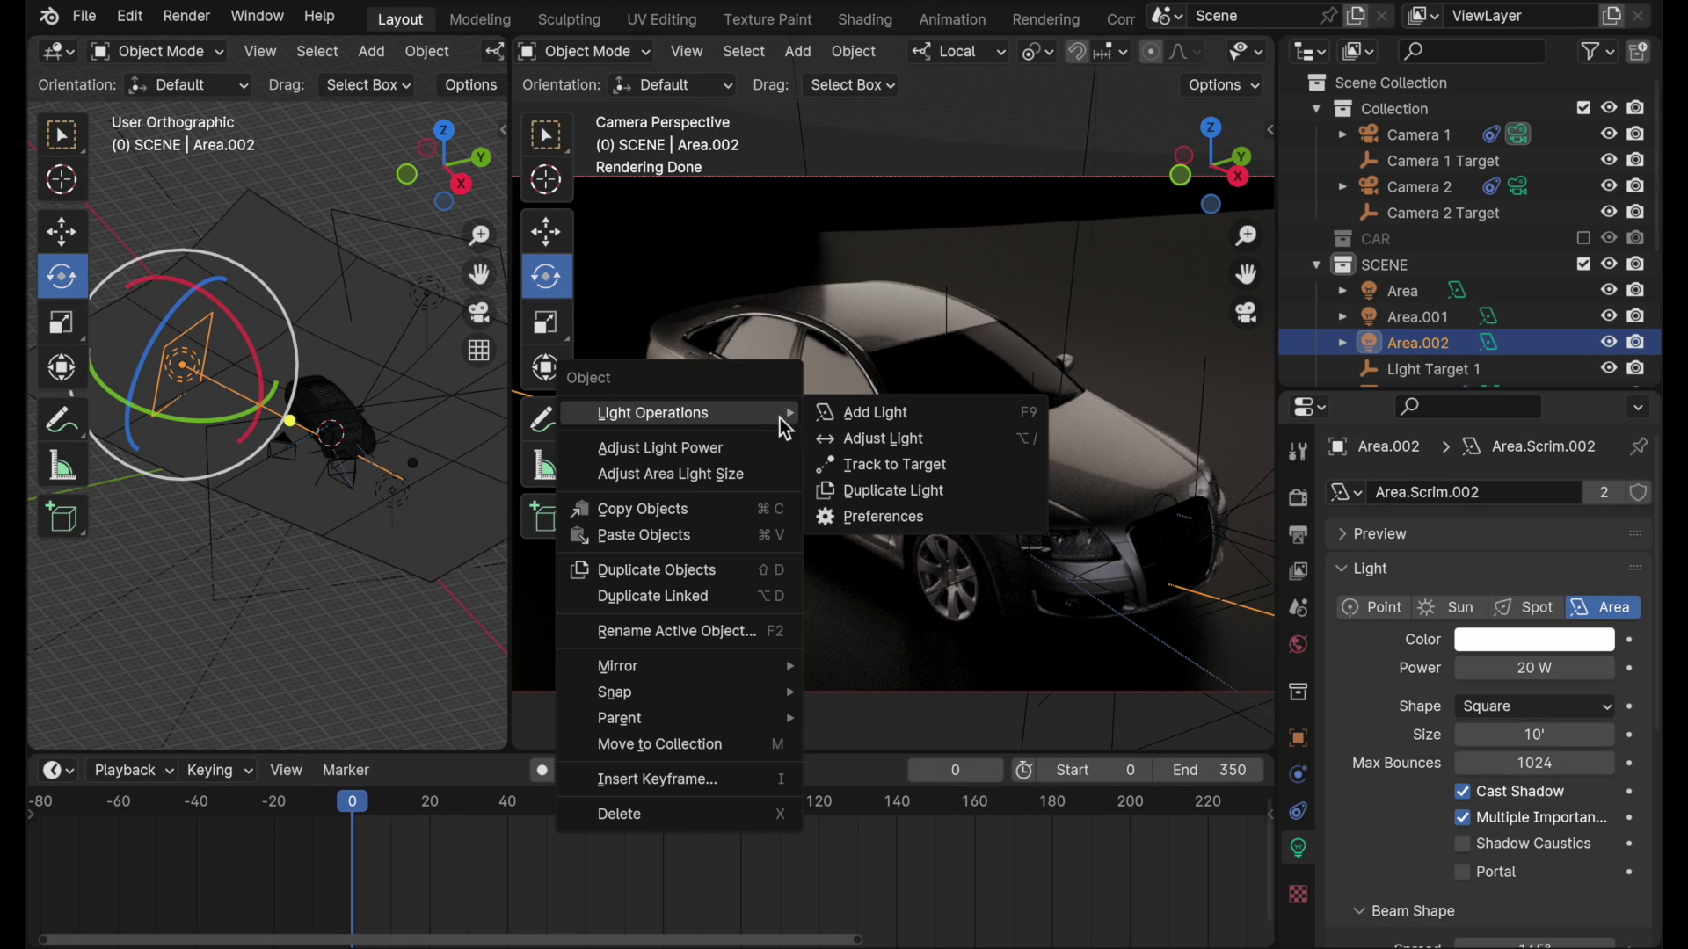
{"action": "left_click", "coordinate": [869, 442]}
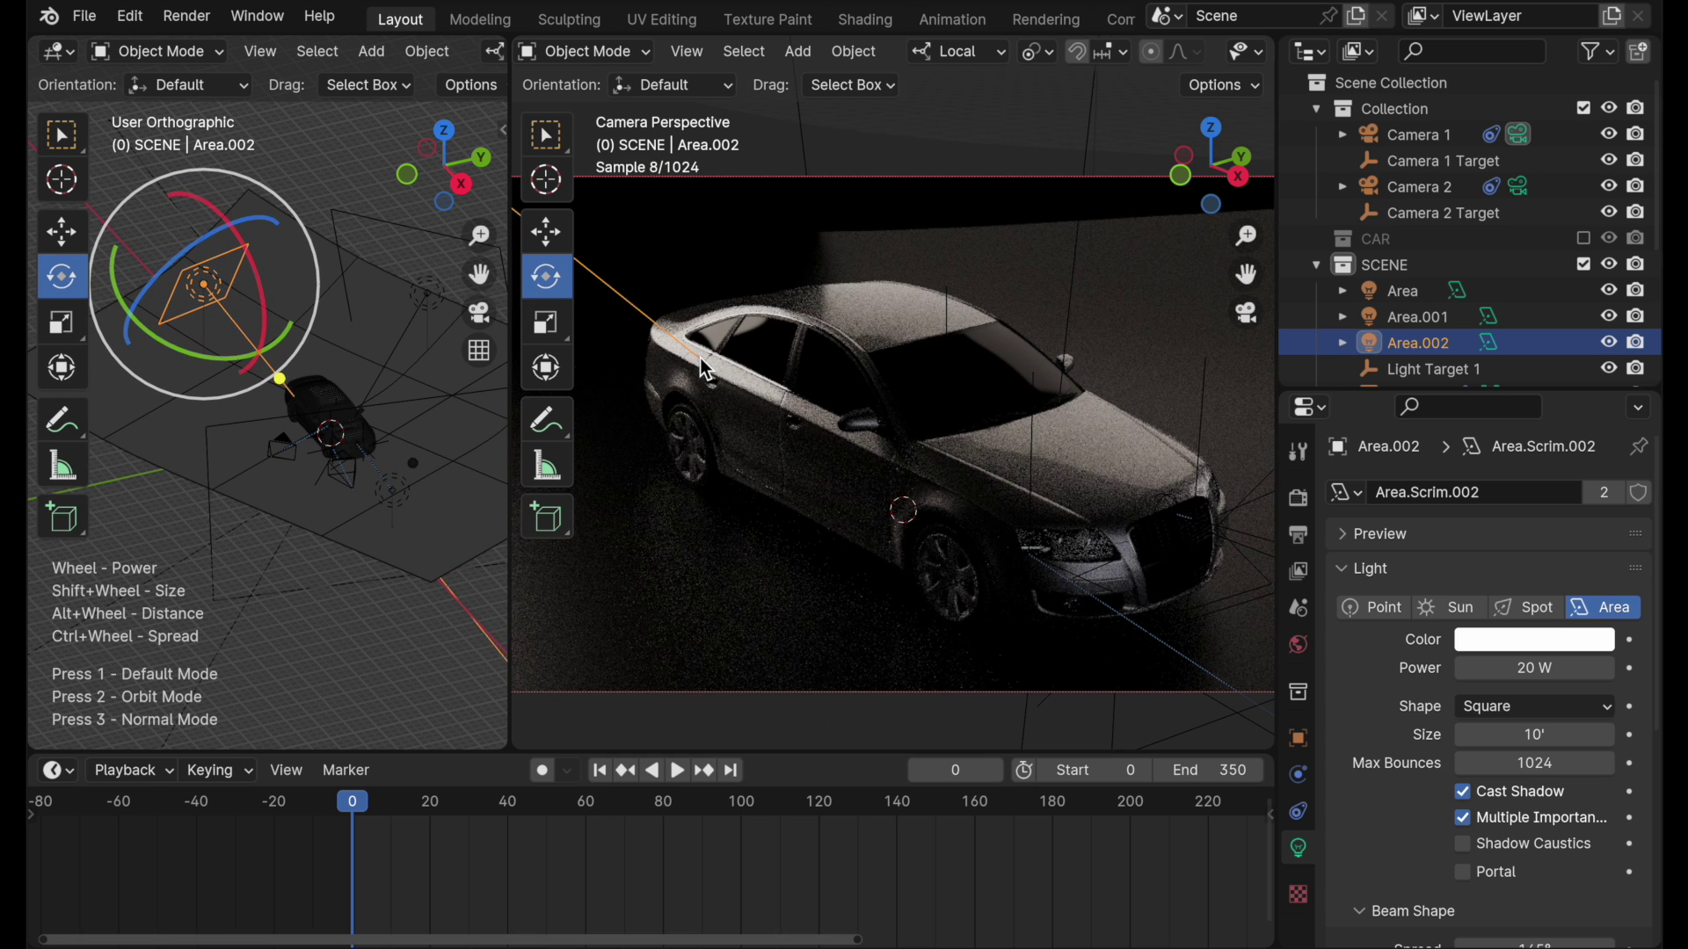
Step: Keep the aim, then make the light named Area an HDRI light area with a soft square texture
{"action": "left_click", "coordinate": [700, 357]}
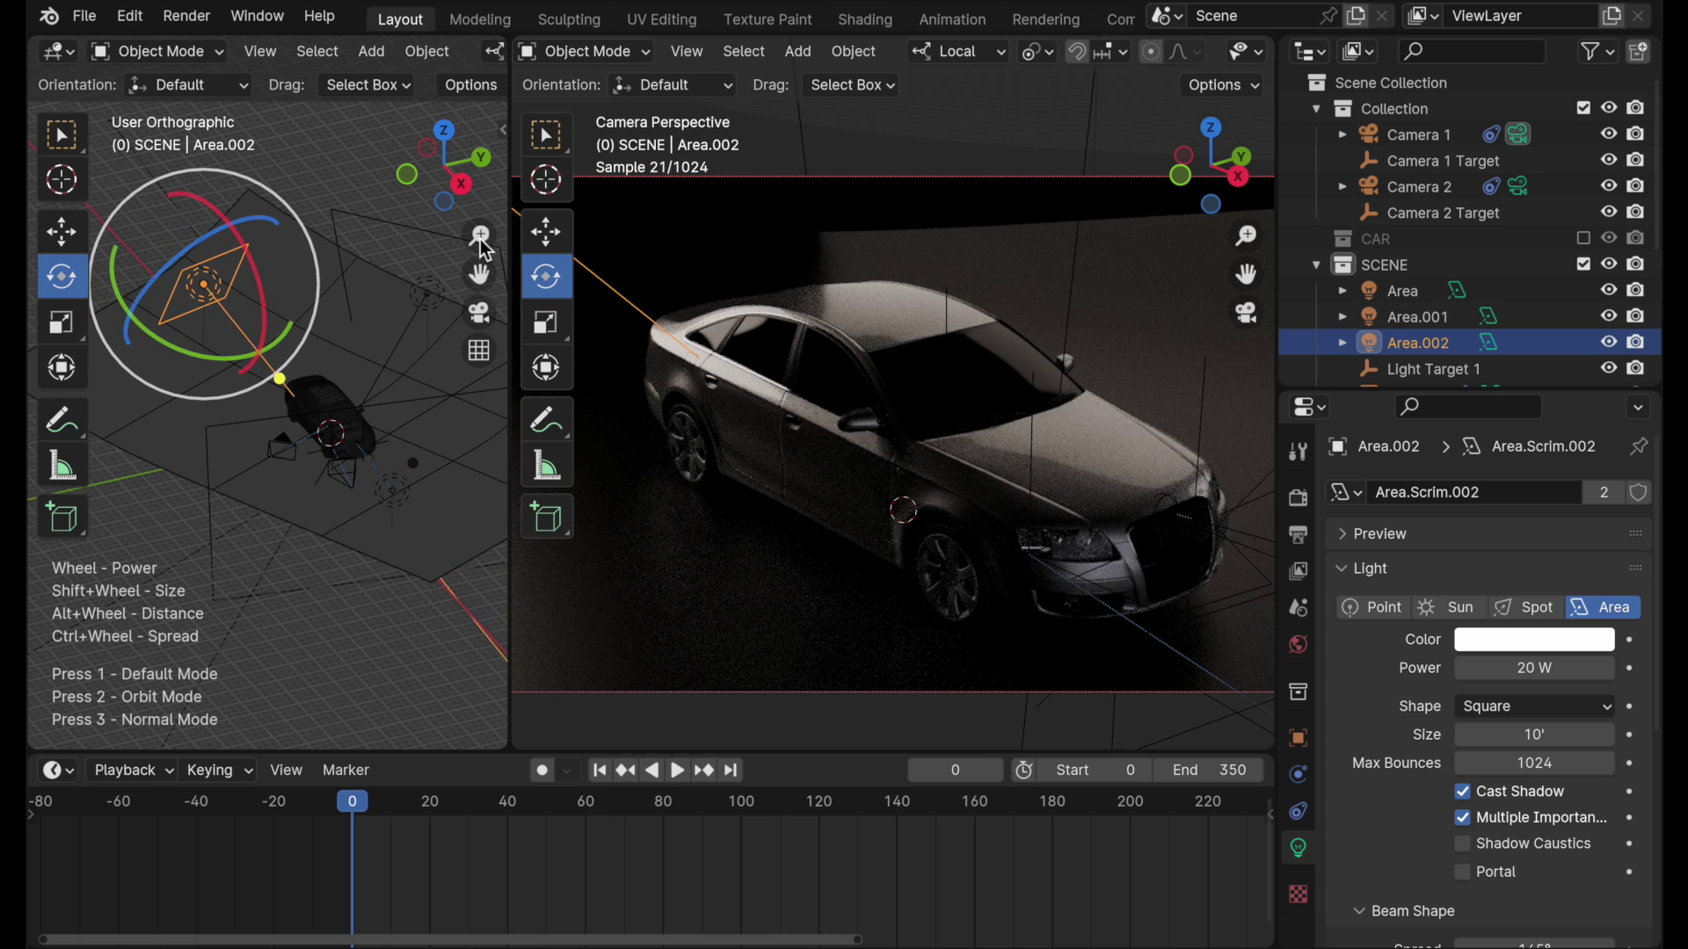
{"action": "left_click", "coordinate": [391, 225]}
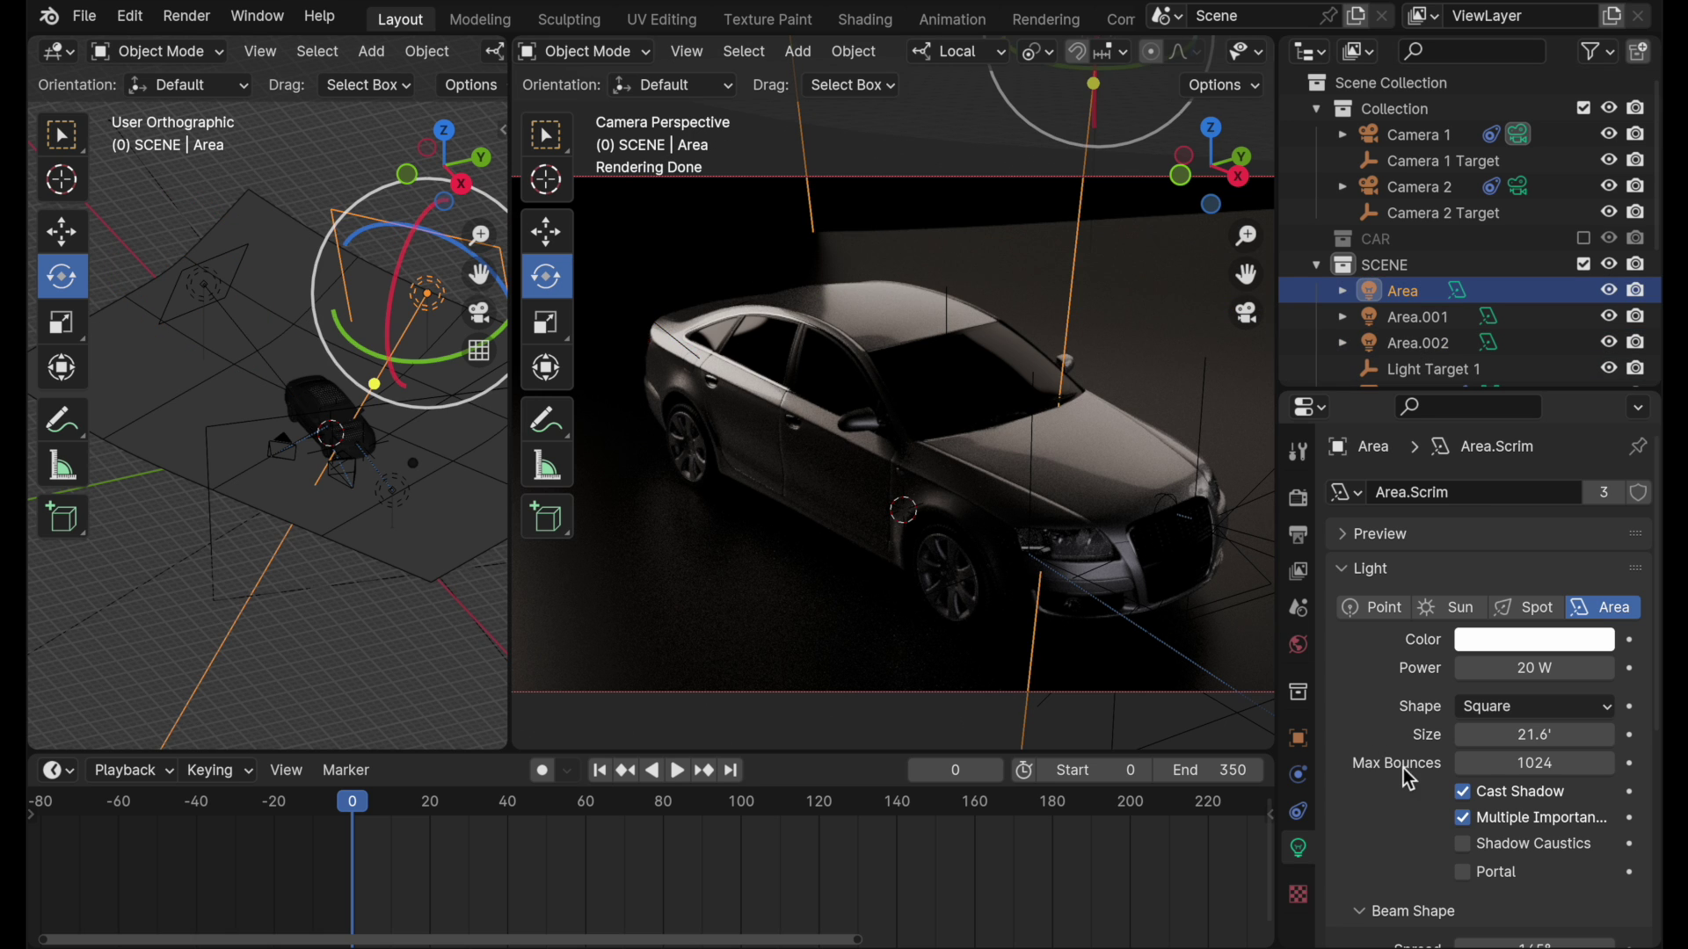
{"action": "scroll", "coordinate": [1403, 768], "scroll_direction": "down", "scroll_amount": 8}
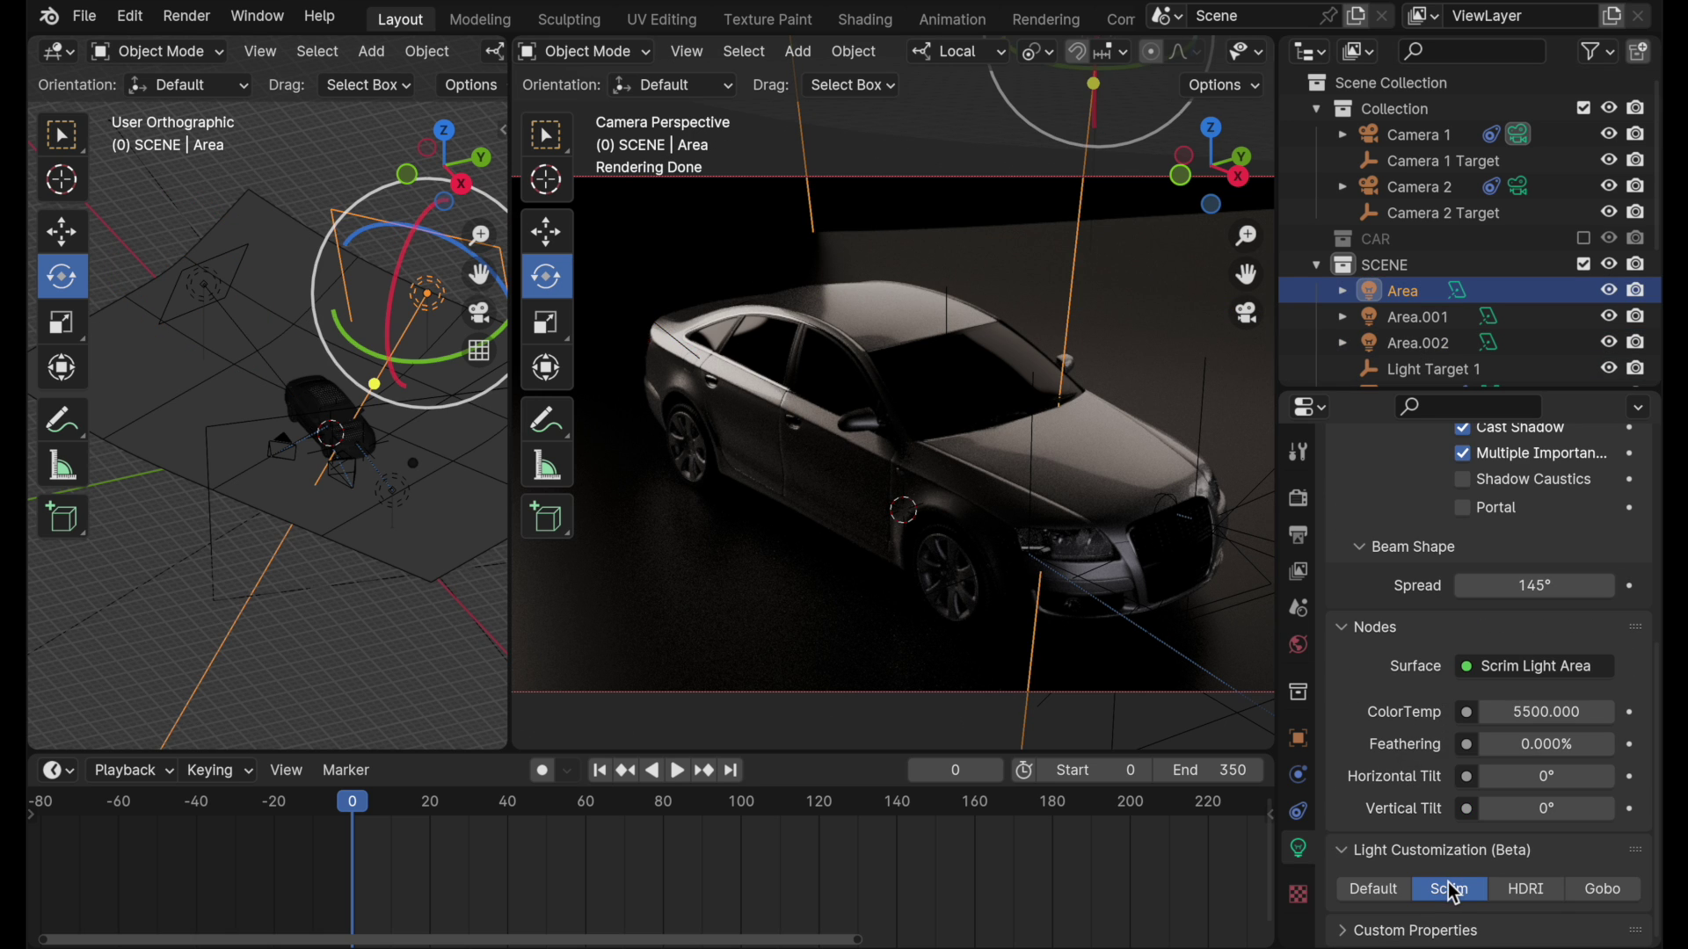
{"action": "left_click", "coordinate": [1526, 893]}
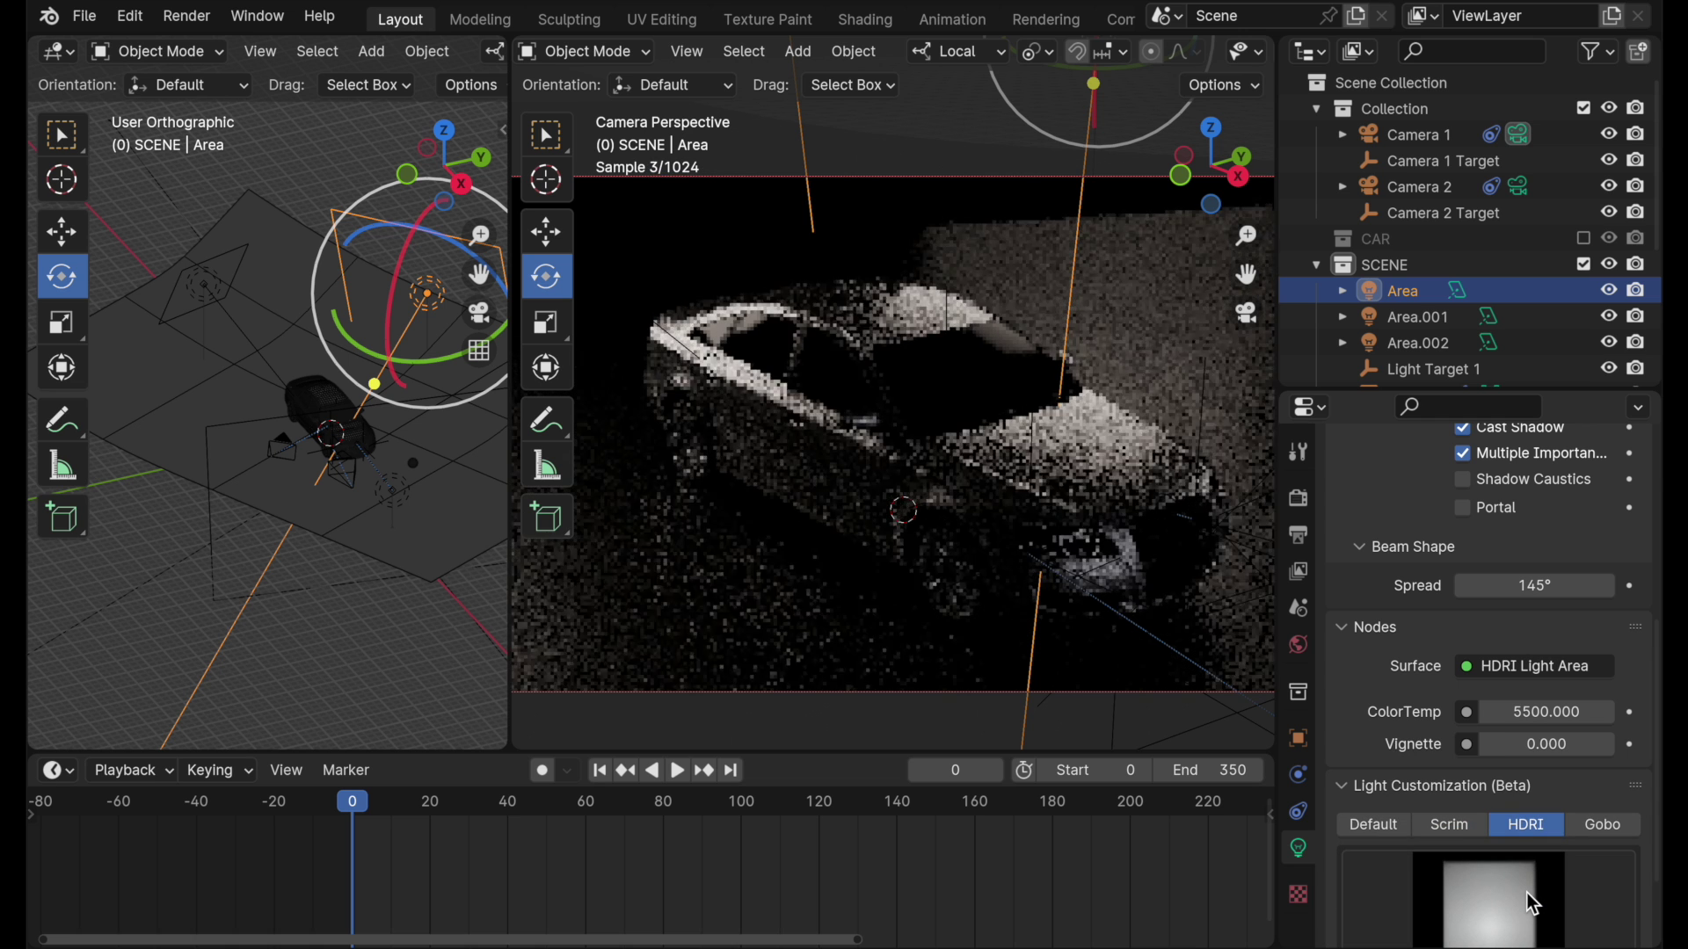
{"action": "left_click", "coordinate": [1506, 879]}
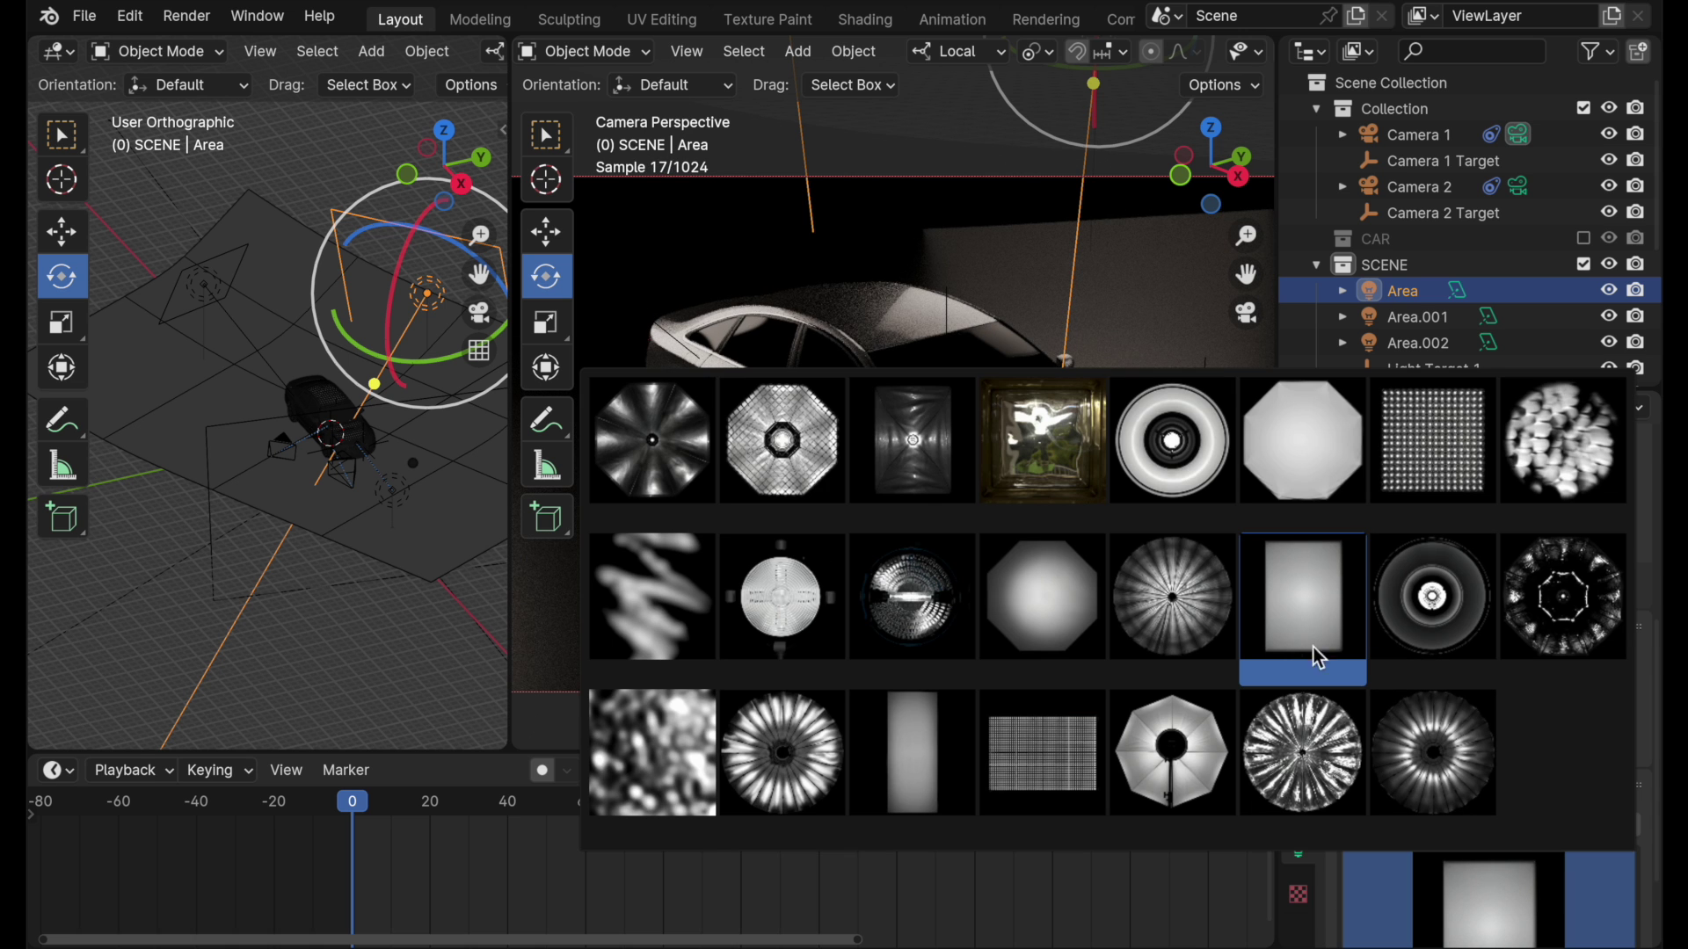
{"action": "left_click", "coordinate": [1317, 552]}
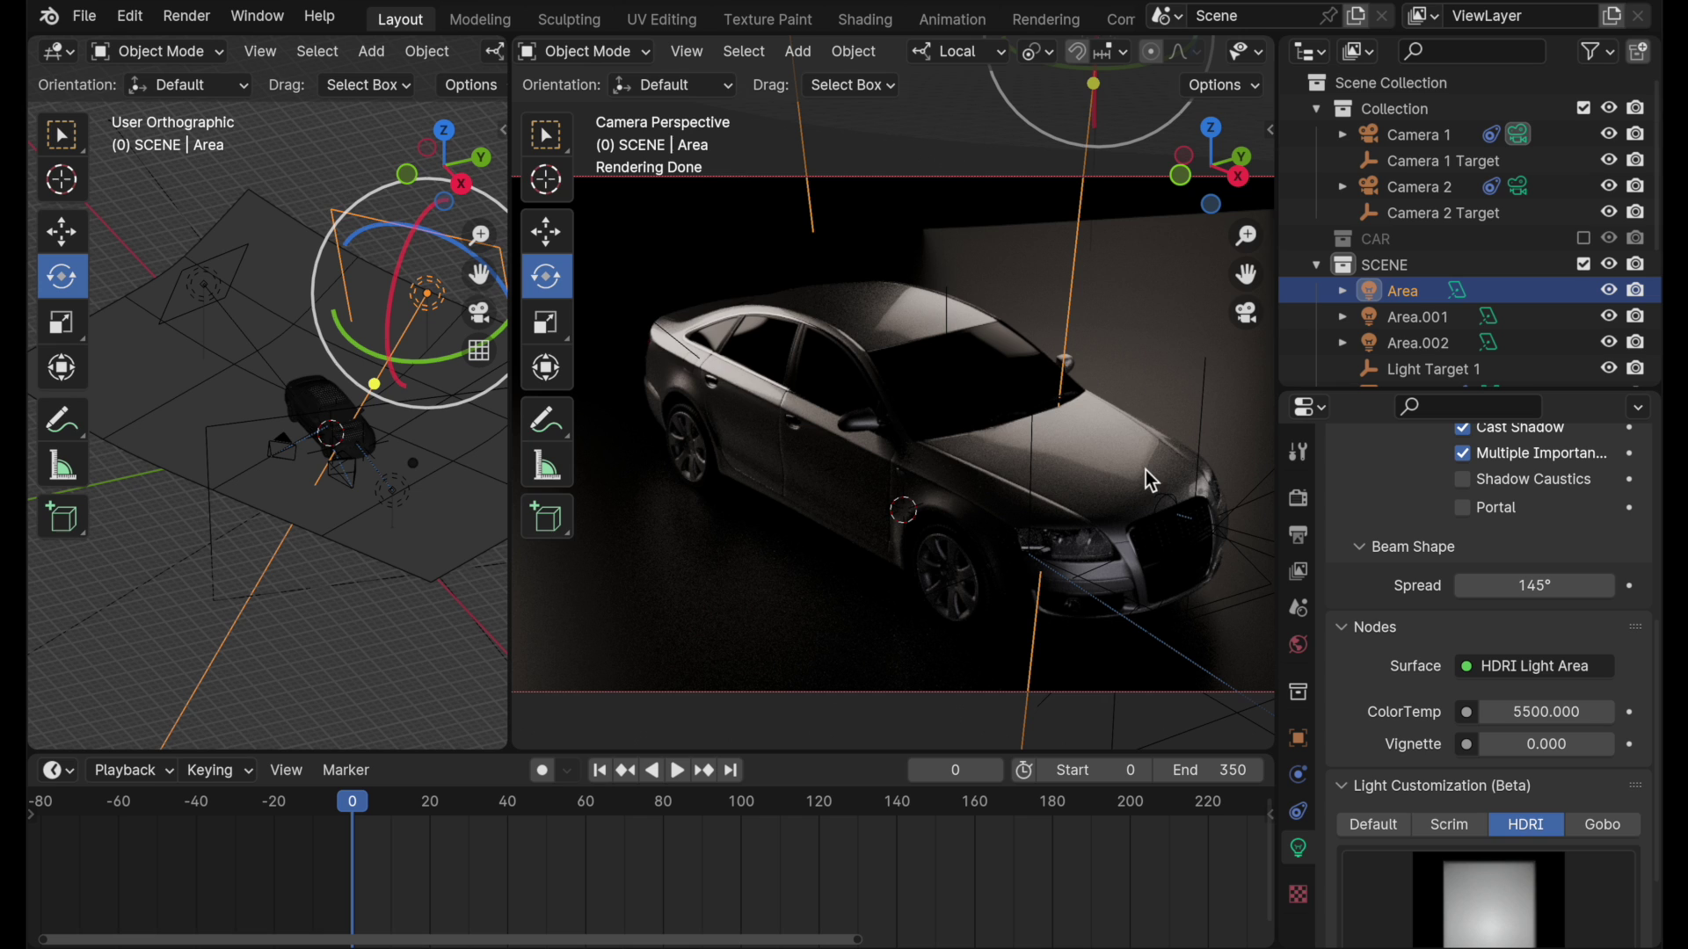
Step: Re-aim the Area light at the car's hood and push it farther out with Alt+scroll
{"action": "right_click", "coordinate": [1087, 445]}
{"action": "mouse_move", "coordinate": [1086, 445]}
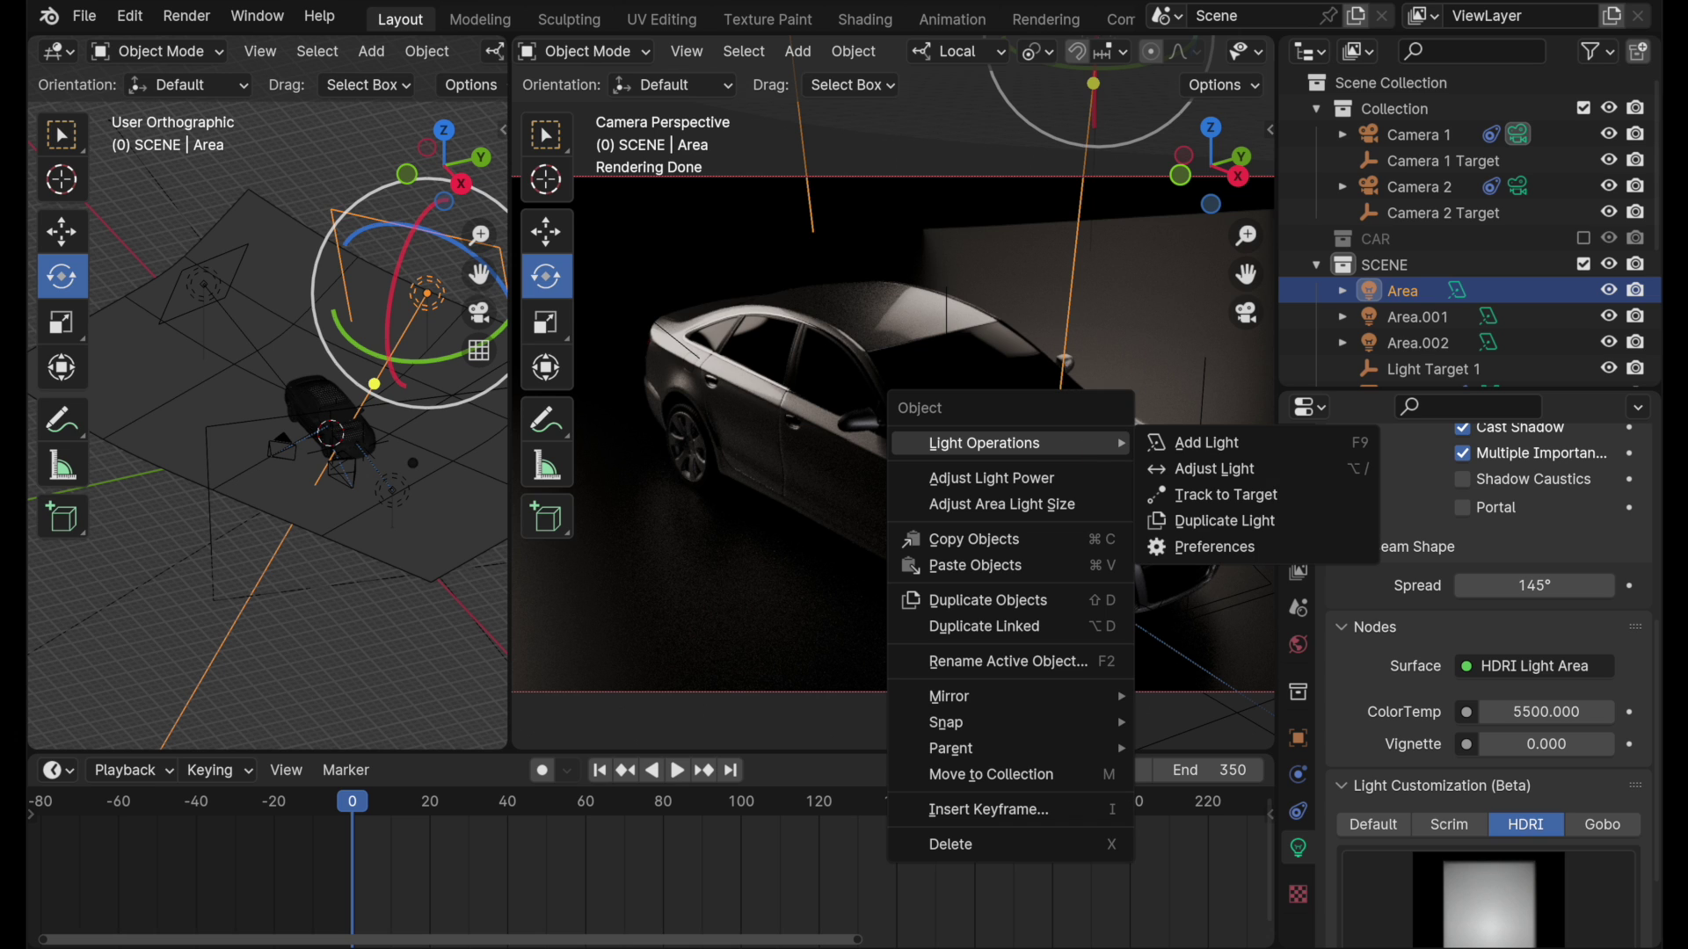
{"action": "left_click", "coordinate": [1331, 472]}
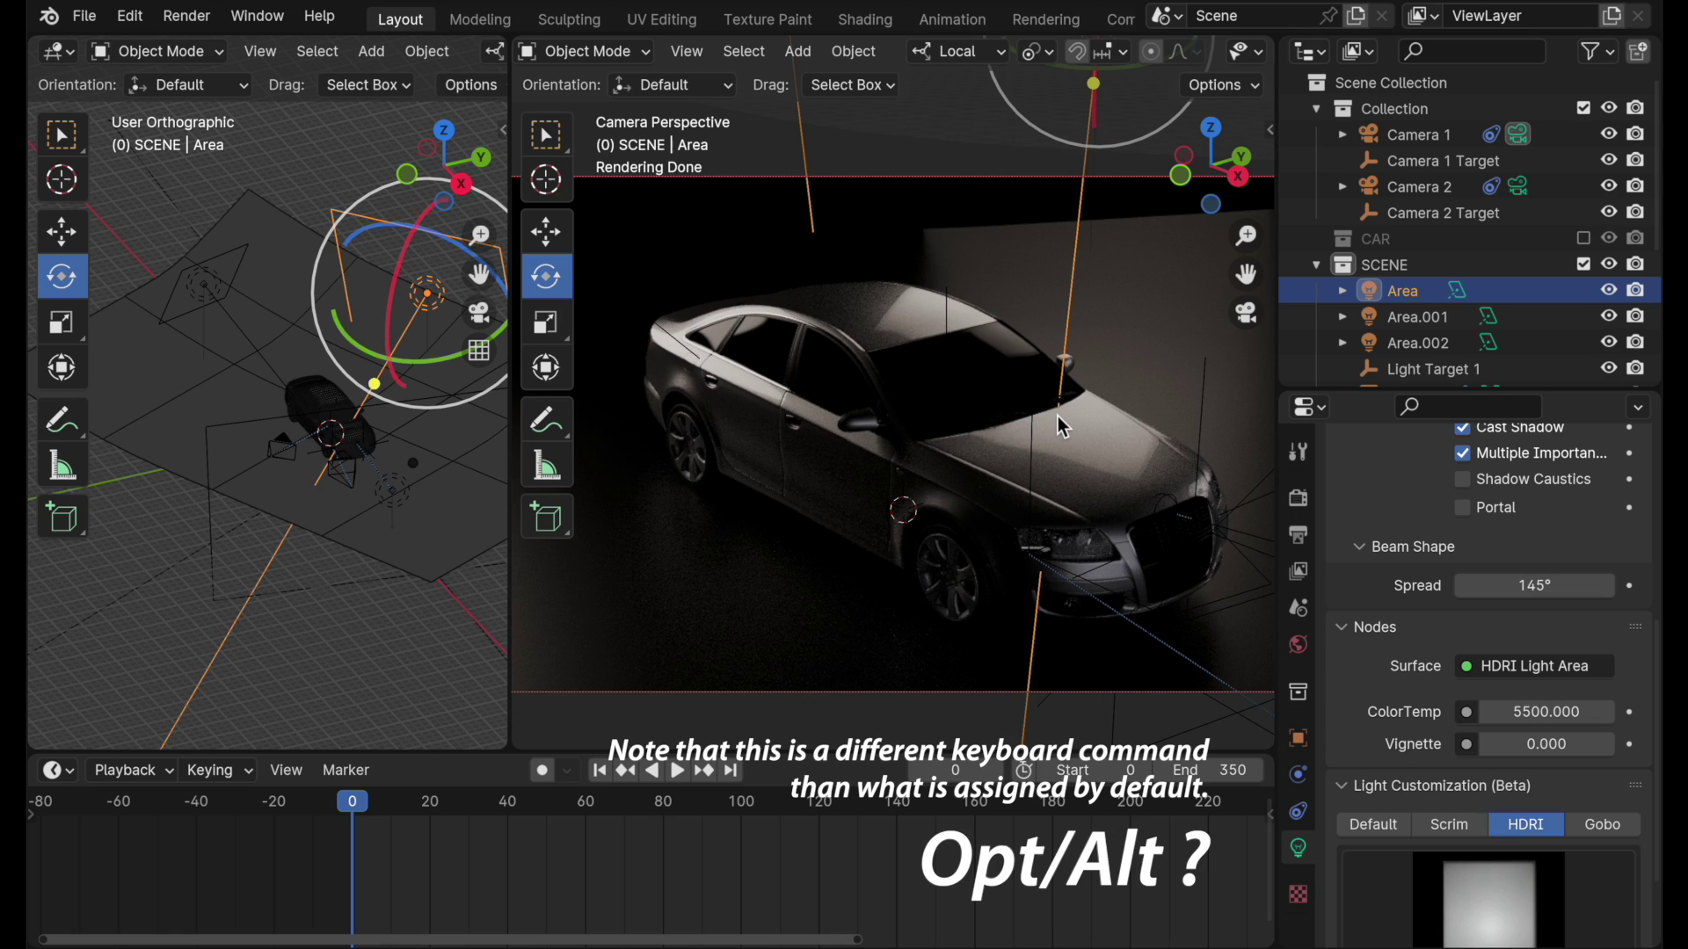
{"action": "key", "text": "alt+l"}
{"action": "scroll", "coordinate": [1059, 406], "scroll_direction": "down", "scroll_amount": 3, "text": "alt"}
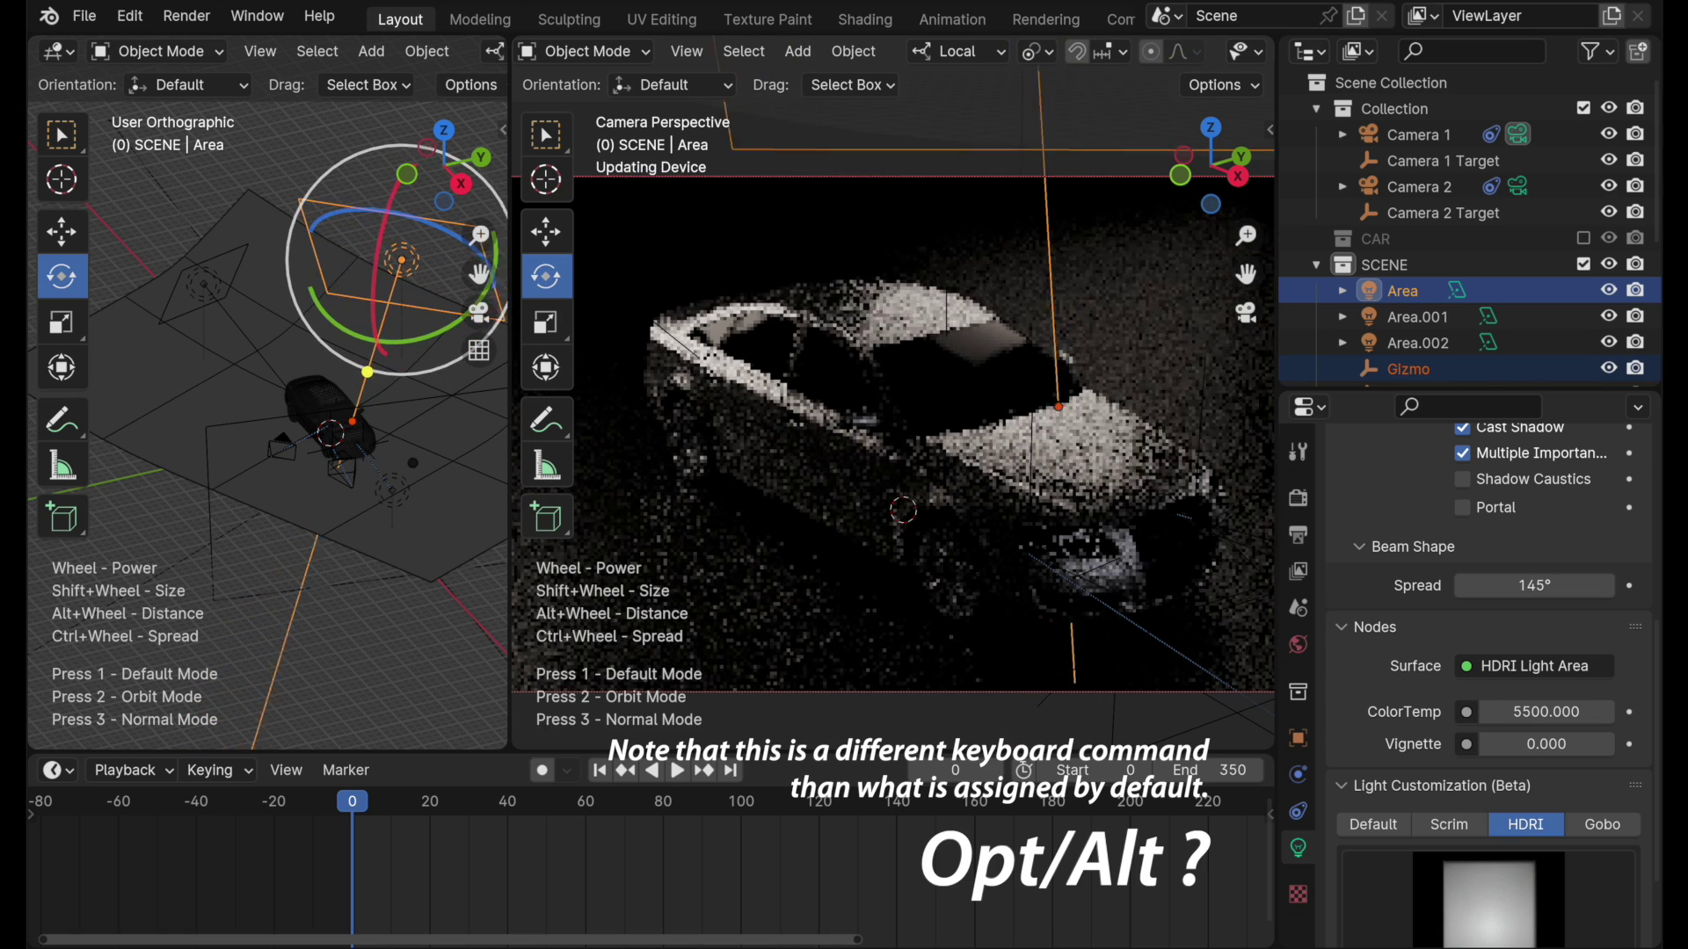
{"action": "scroll", "coordinate": [1058, 406], "scroll_direction": "down", "scroll_amount": 3, "text": "alt"}
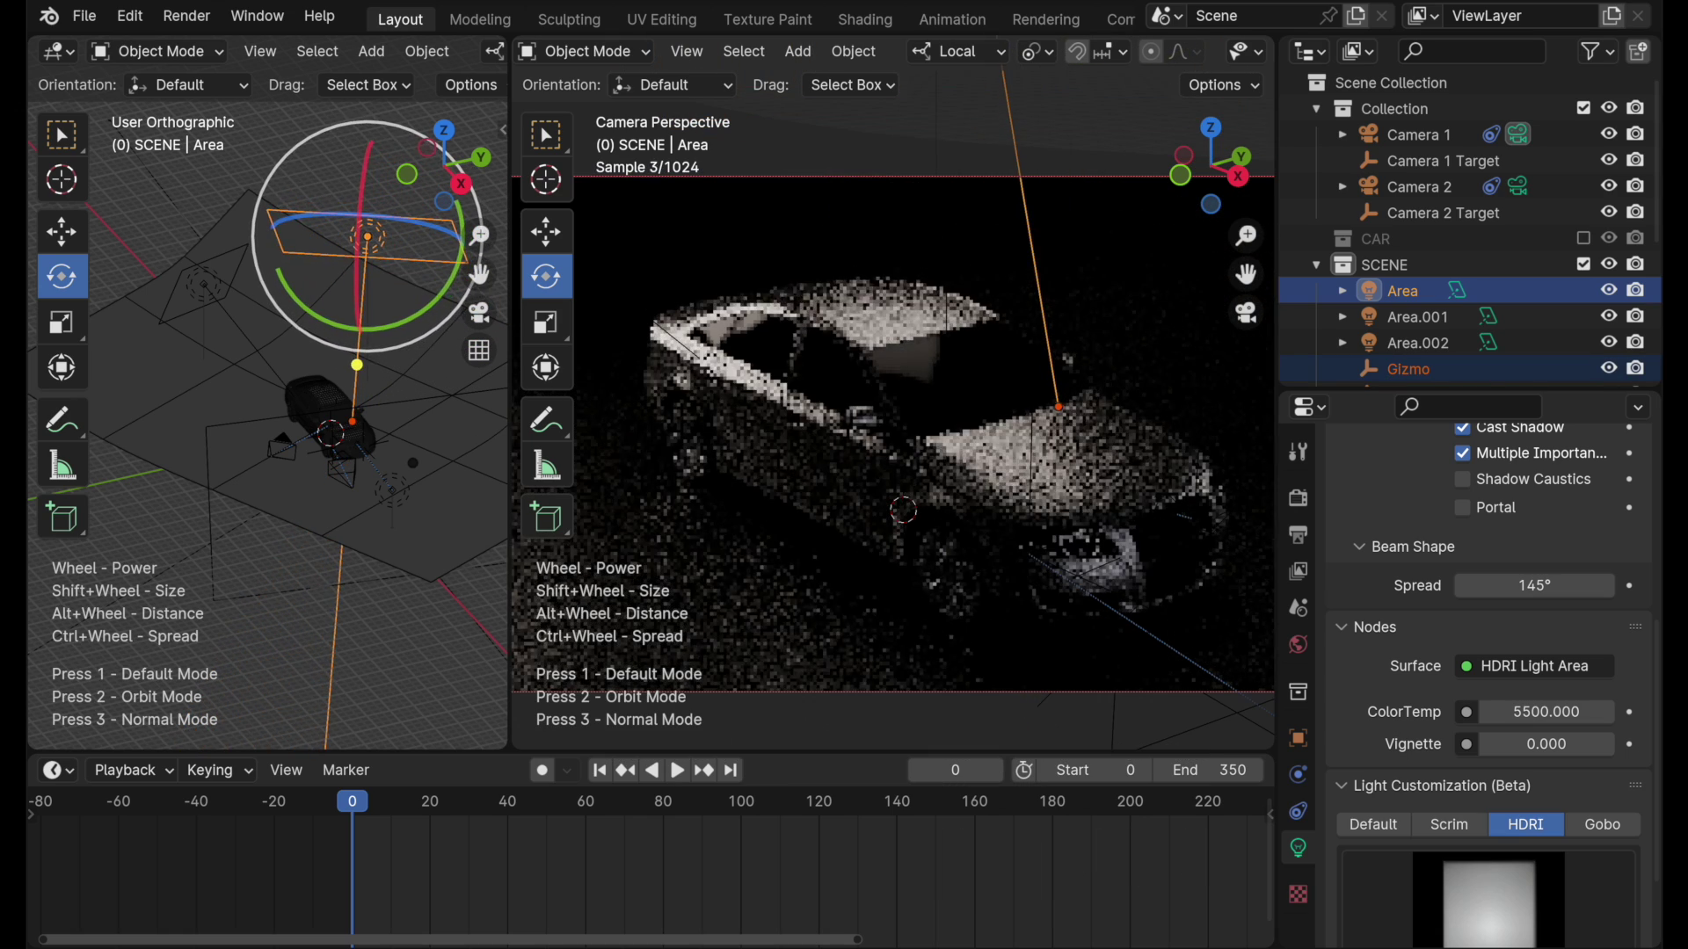
{"action": "scroll", "coordinate": [1066, 359], "scroll_direction": "down", "scroll_amount": 3, "text": "alt"}
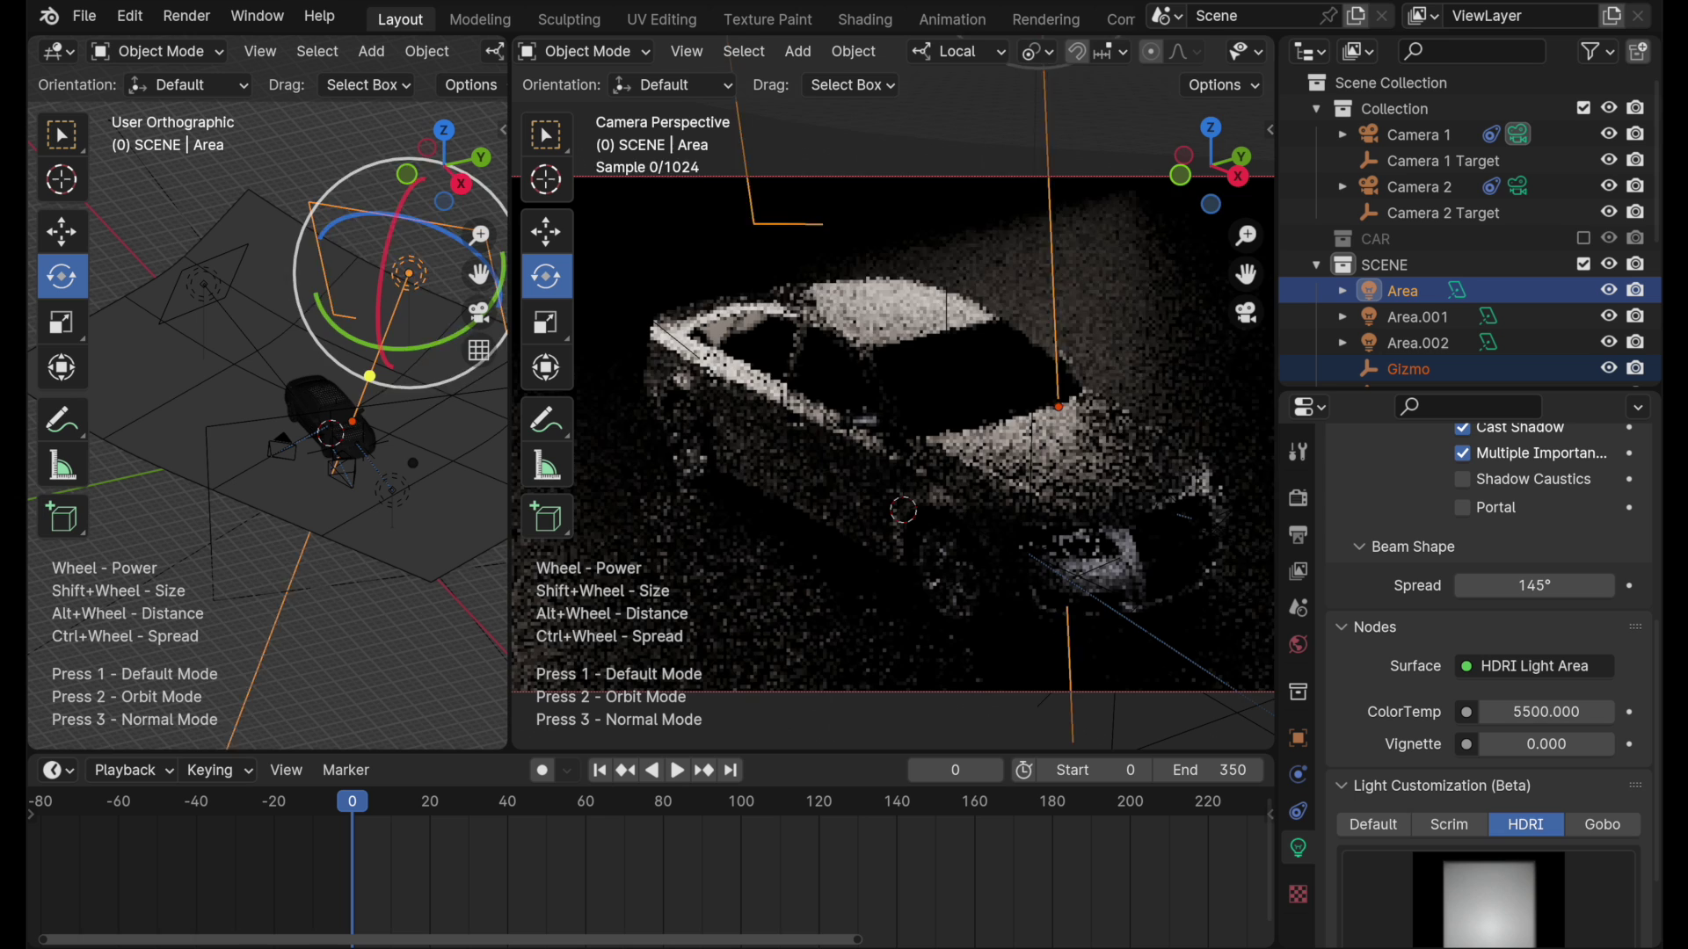
Step: Confirm the light's placement and apply the octagon texture from the HDRI gallery
{"action": "left_click", "coordinate": [1053, 414]}
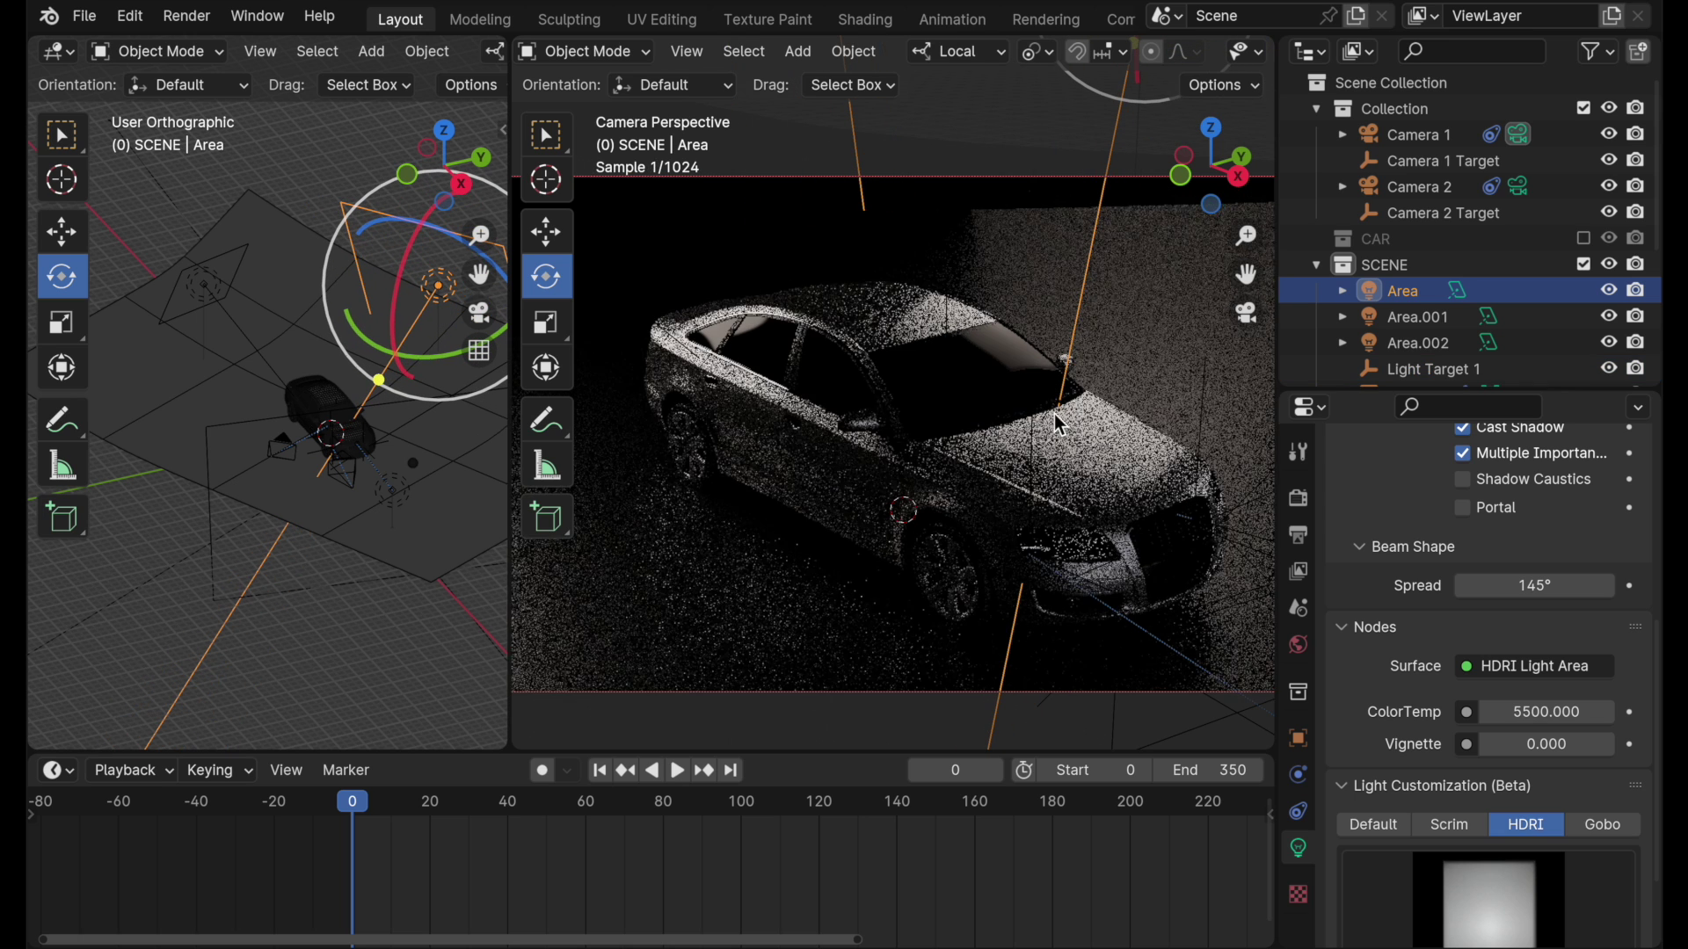
{"action": "left_click", "coordinate": [1477, 897]}
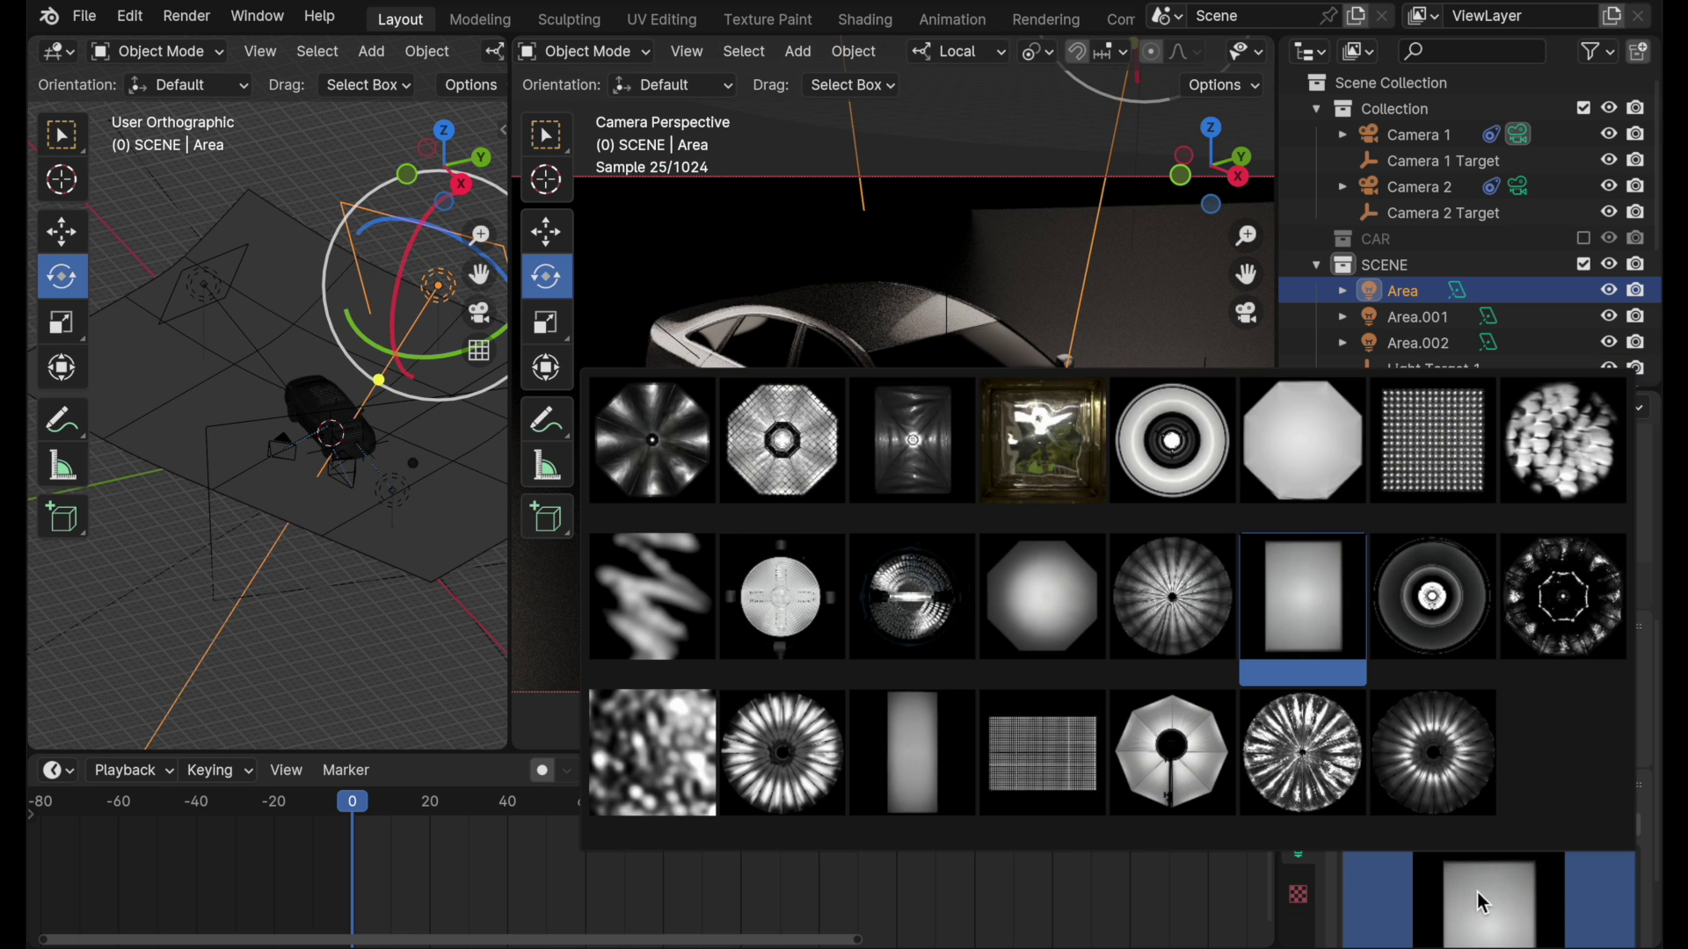
{"action": "left_click", "coordinate": [1087, 591]}
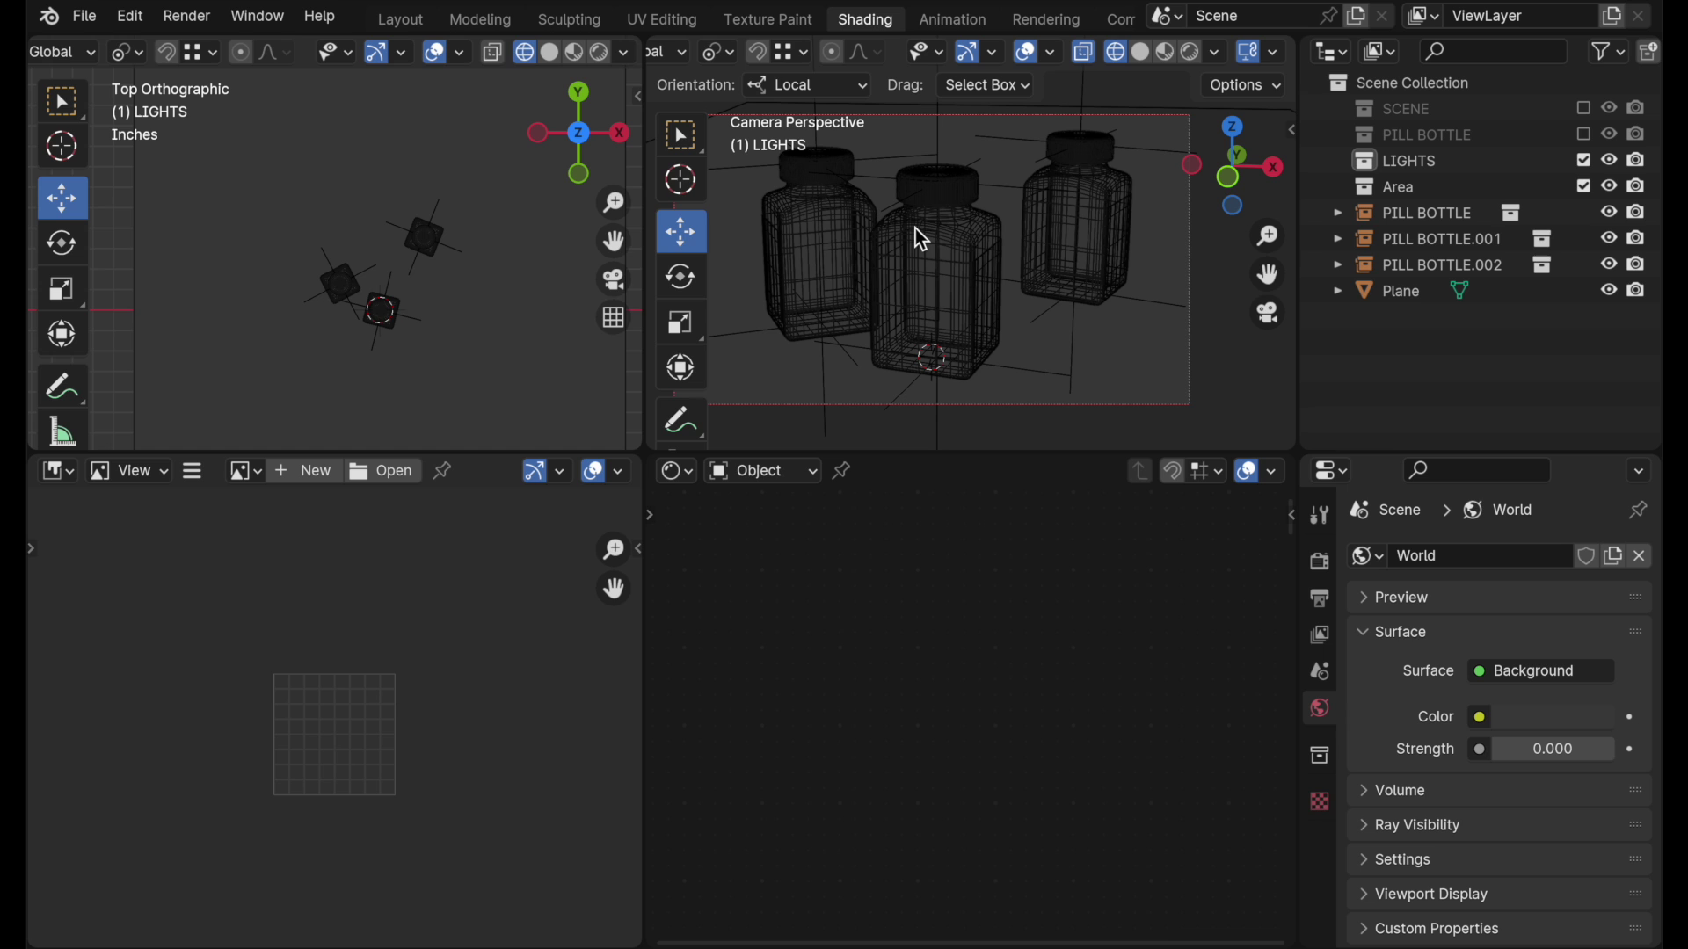
Step: Switch the camera view from rendered to wireframe shading and add a small scaled-down mesh circle
{"action": "left_click", "coordinate": [1192, 53]}
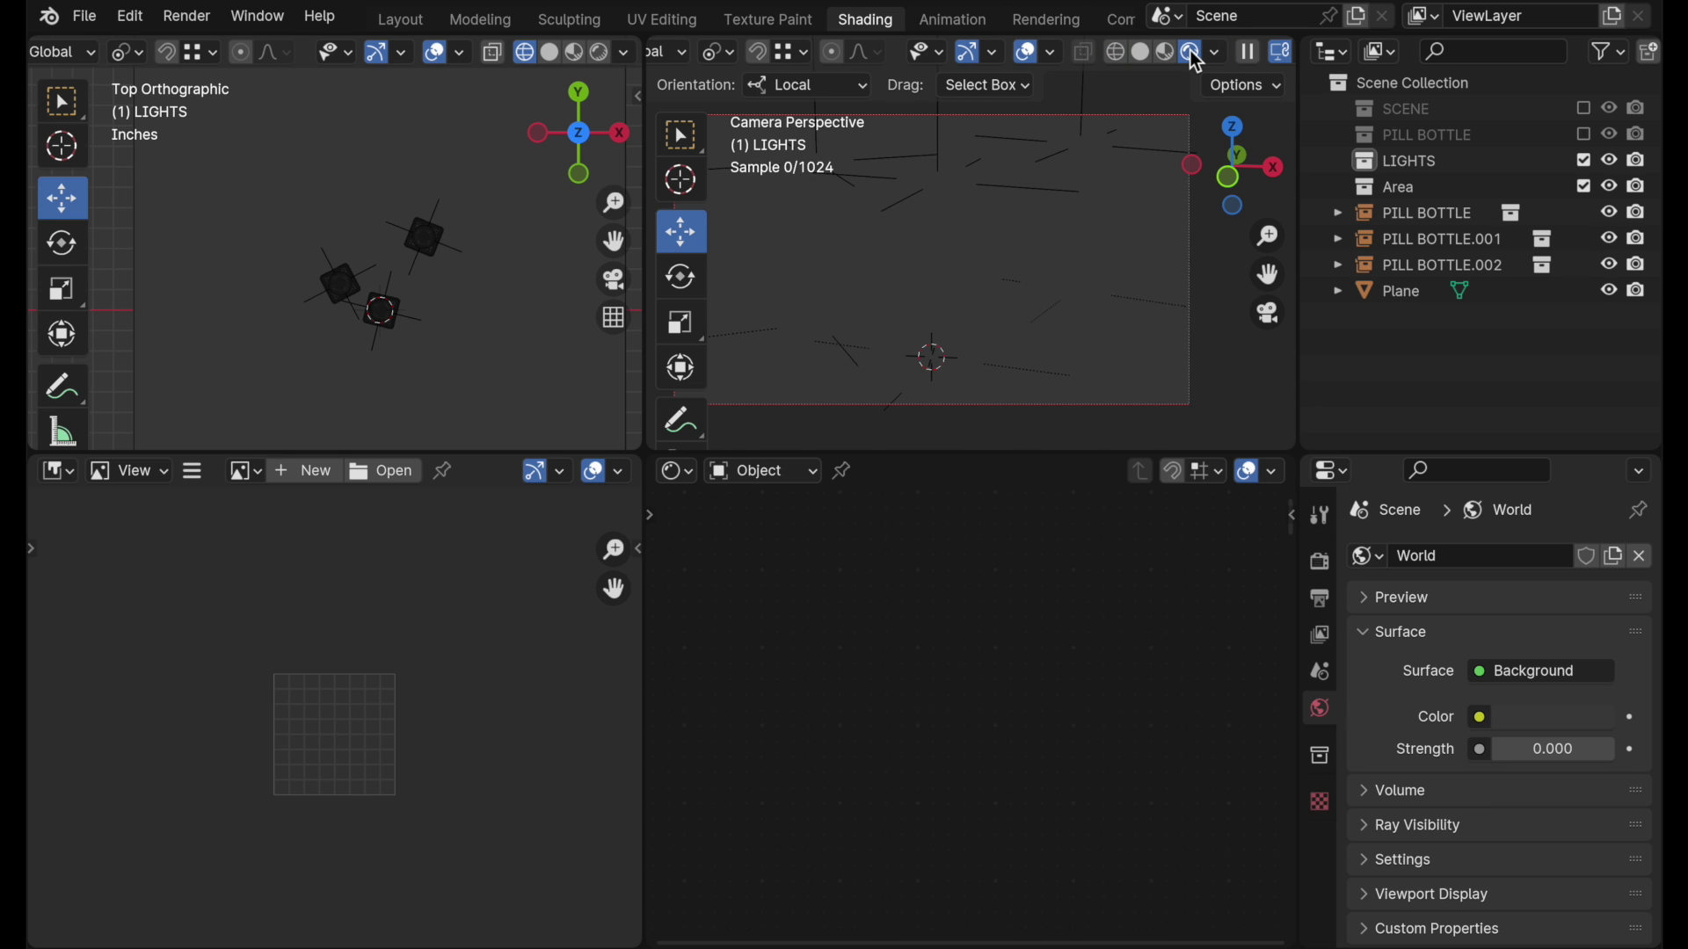
{"action": "left_click", "coordinate": [1116, 52]}
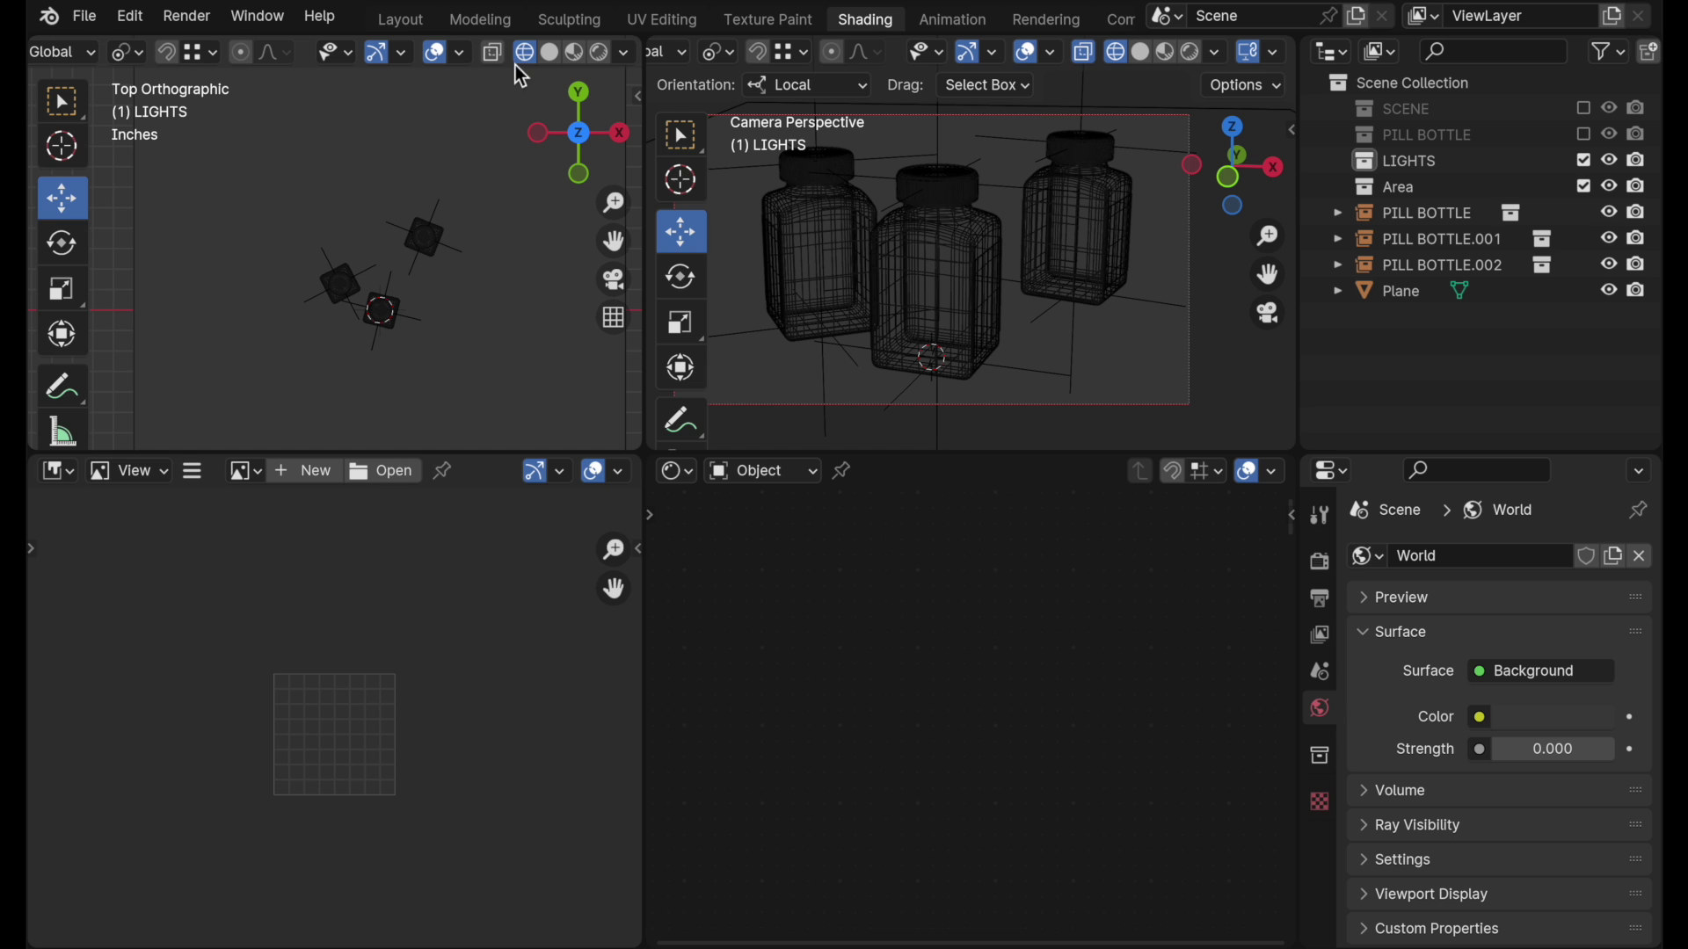
{"action": "key", "text": "shift+a"}
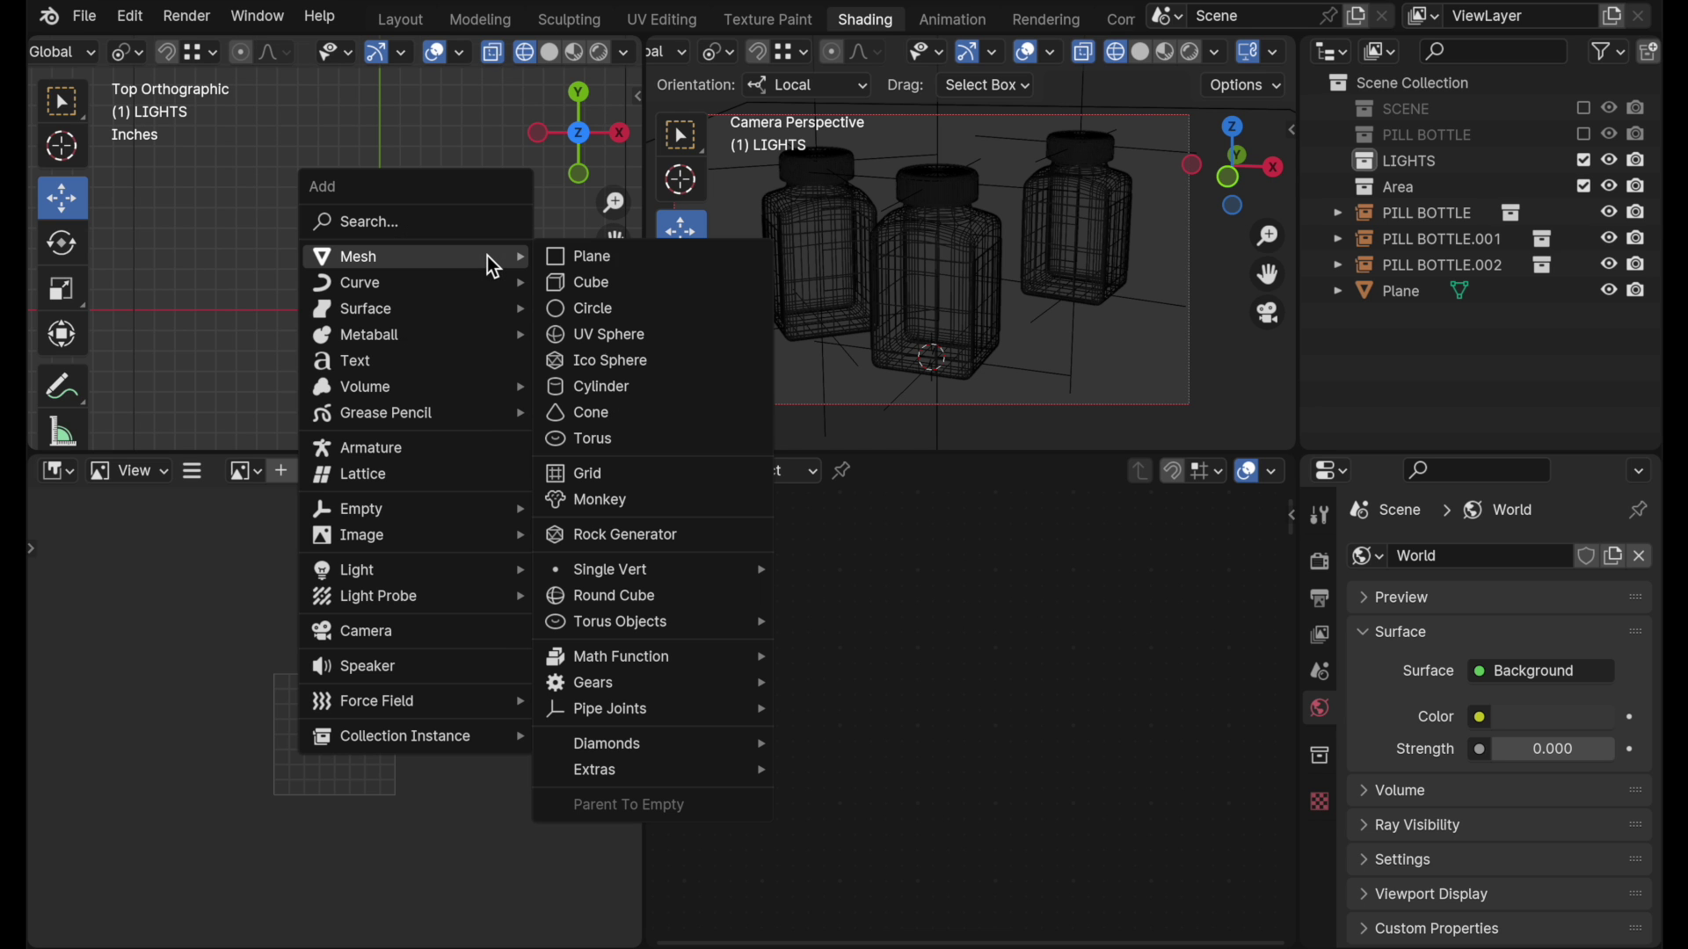
{"action": "left_click", "coordinate": [615, 313]}
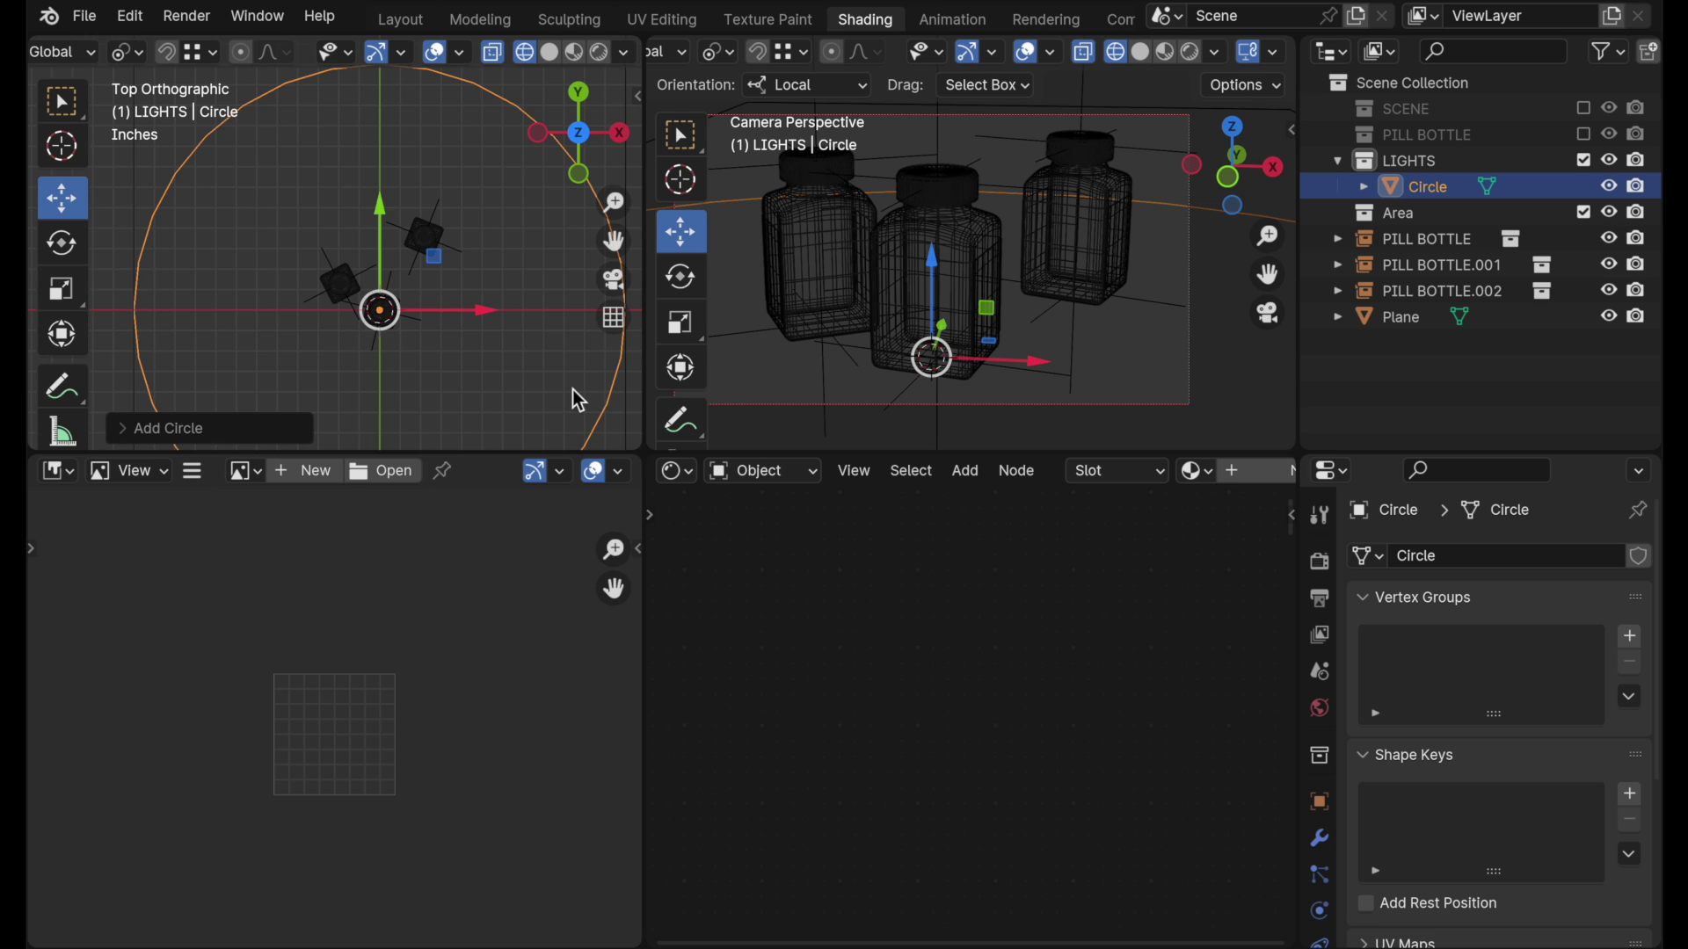
{"action": "scroll", "coordinate": [514, 441], "scroll_direction": "down", "scroll_amount": 3}
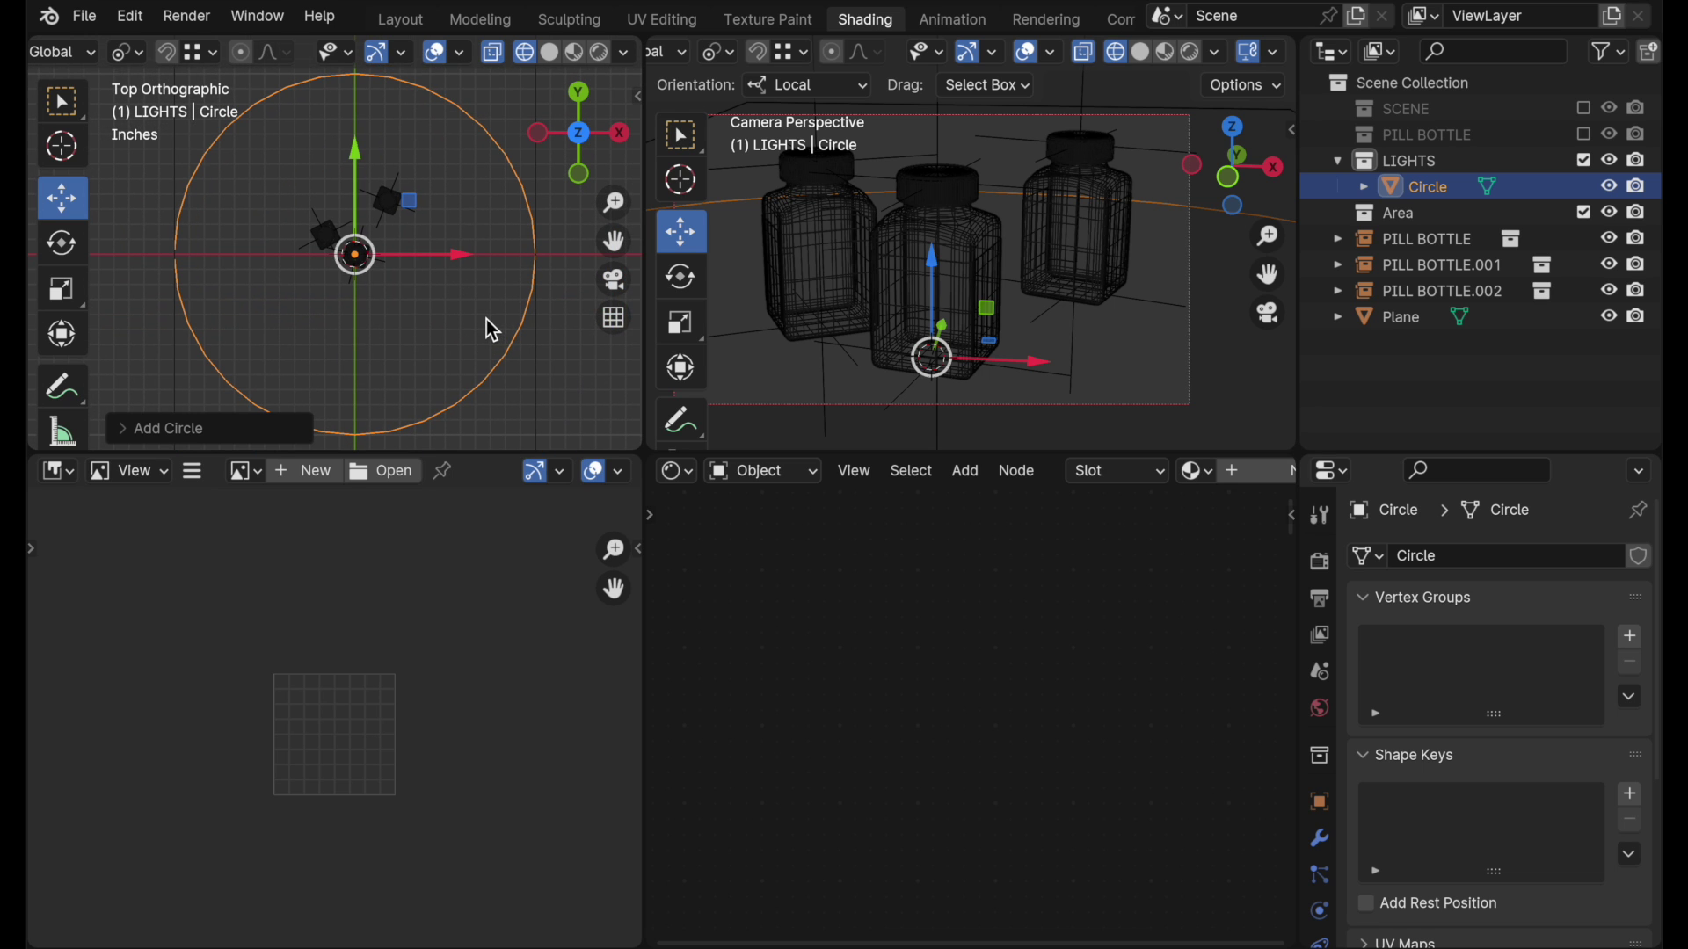
{"action": "key", "text": "s"}
{"action": "left_click", "coordinate": [508, 341]}
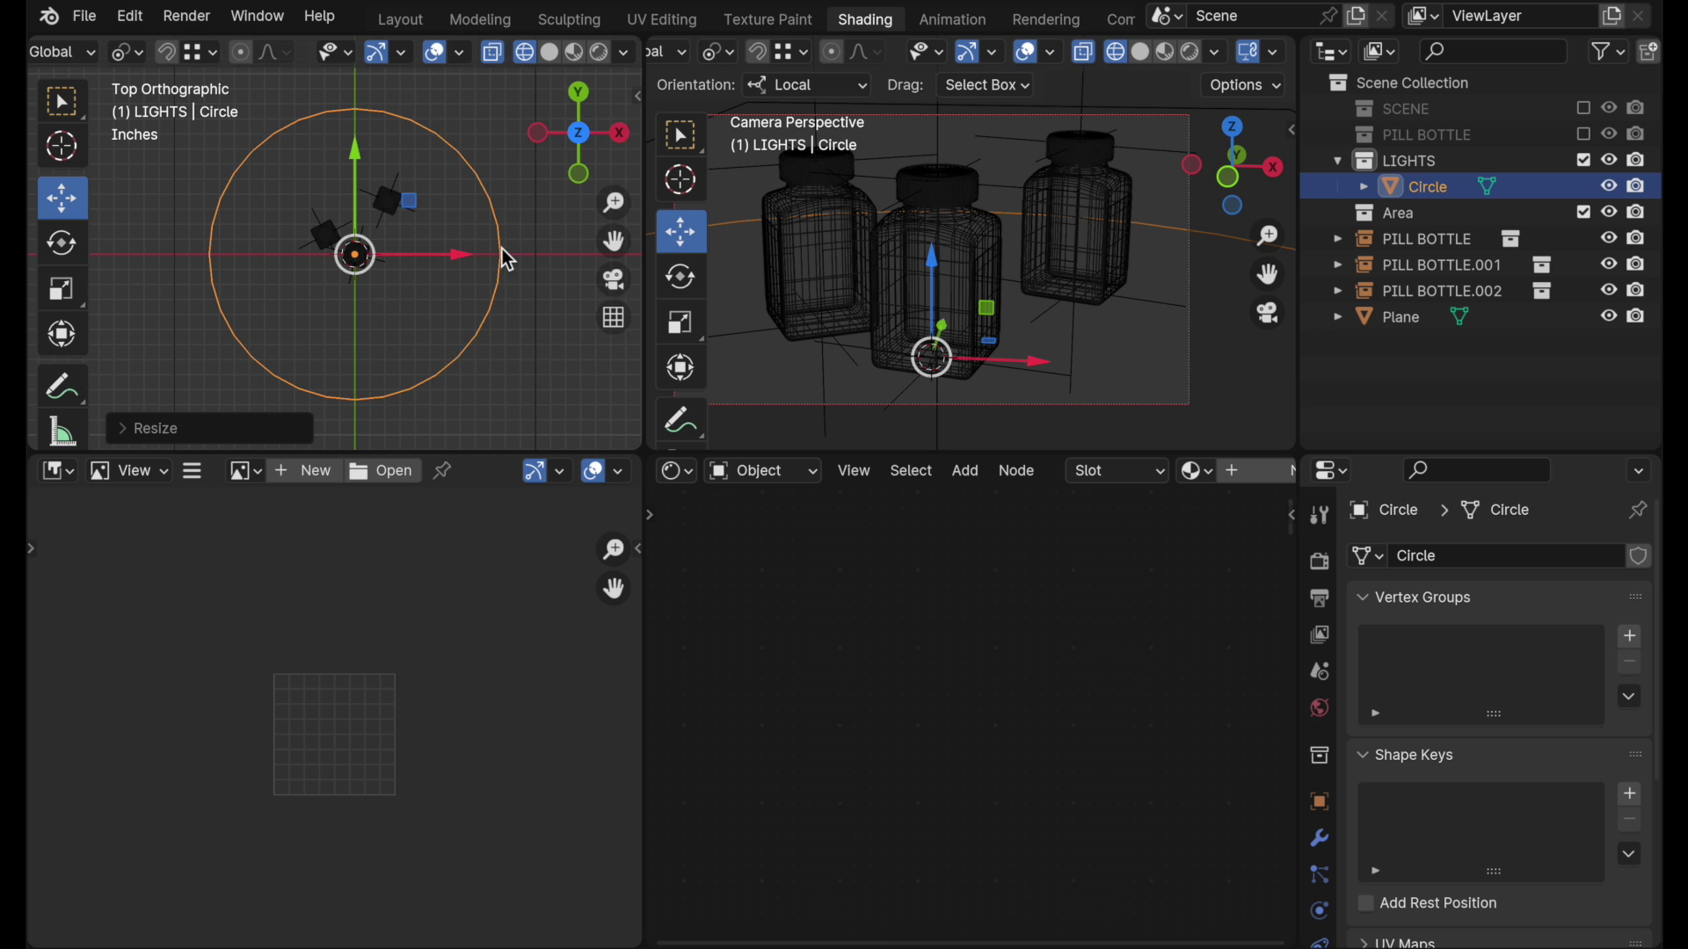
Step: Check the circle's transform values in the sidebar, then delete the Circle object
{"action": "key", "text": "n"}
{"action": "scroll", "coordinate": [505, 254], "scroll_direction": "down", "scroll_amount": 3}
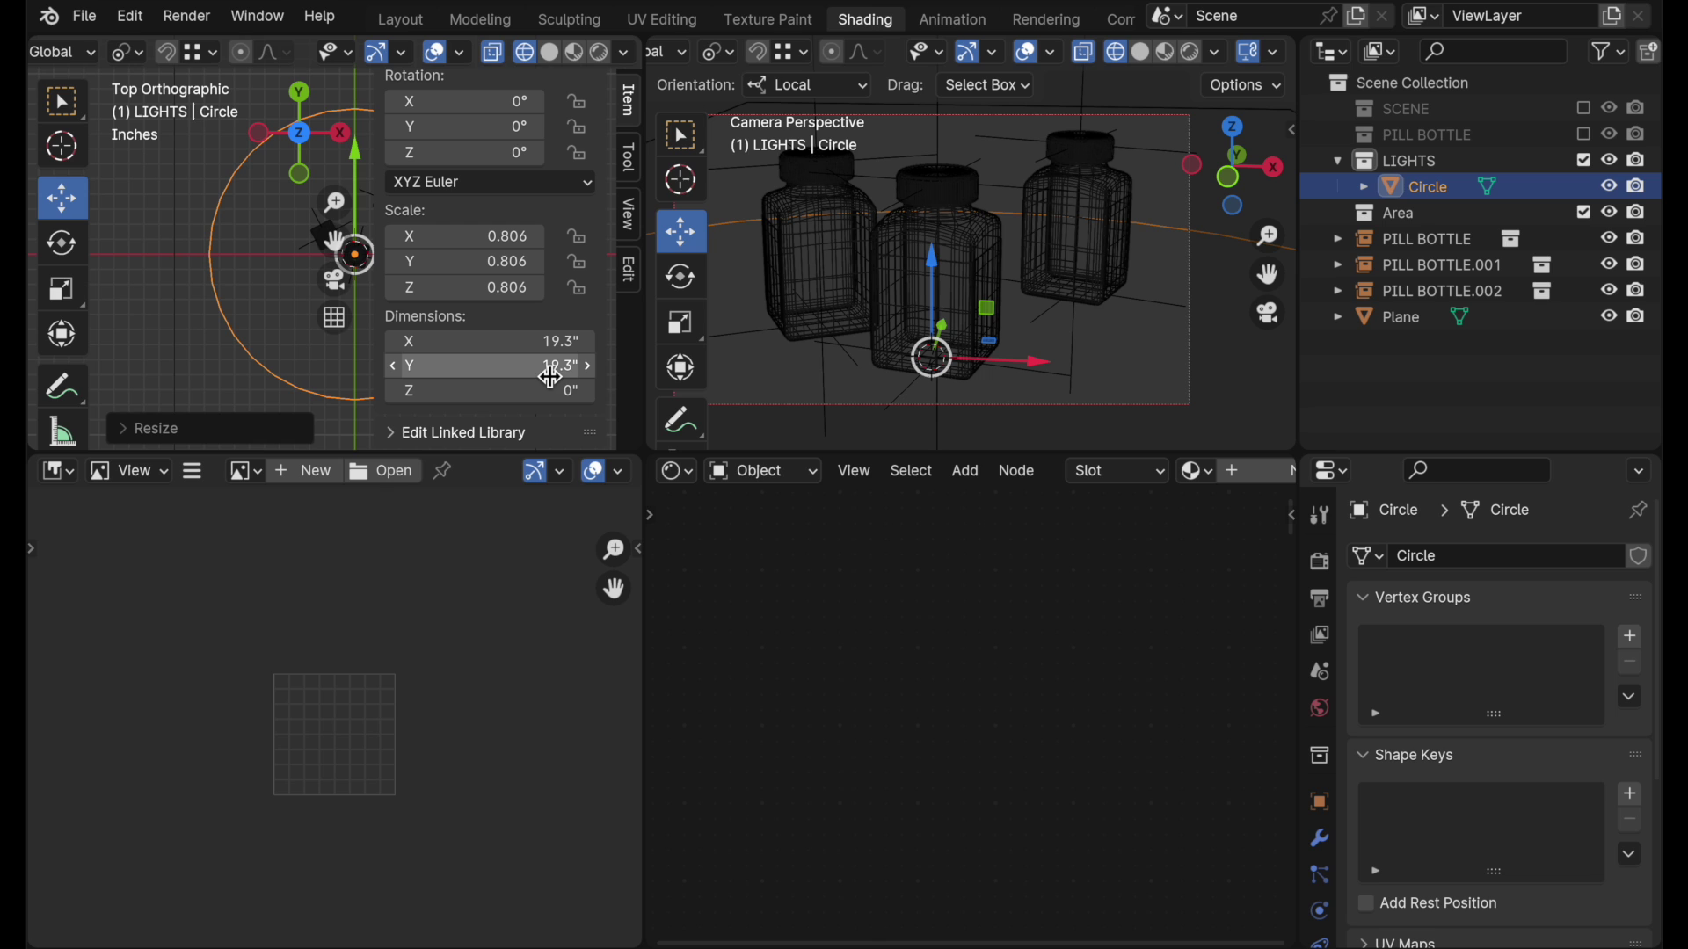
{"action": "key", "text": "n"}
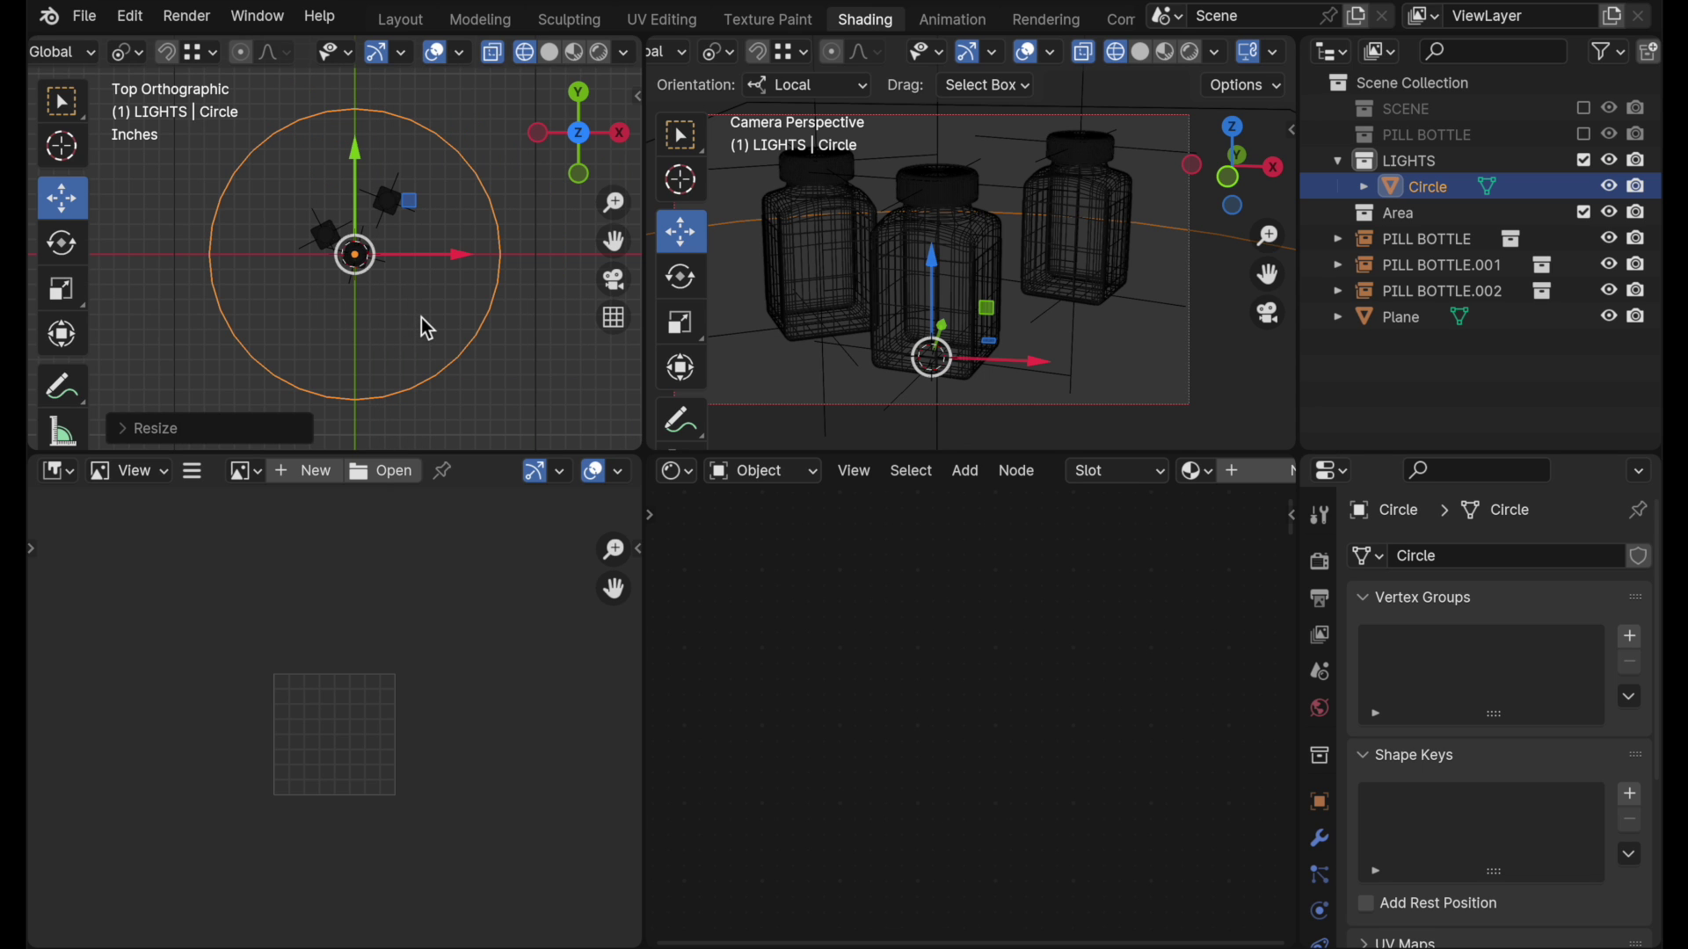
{"action": "key", "text": "x"}
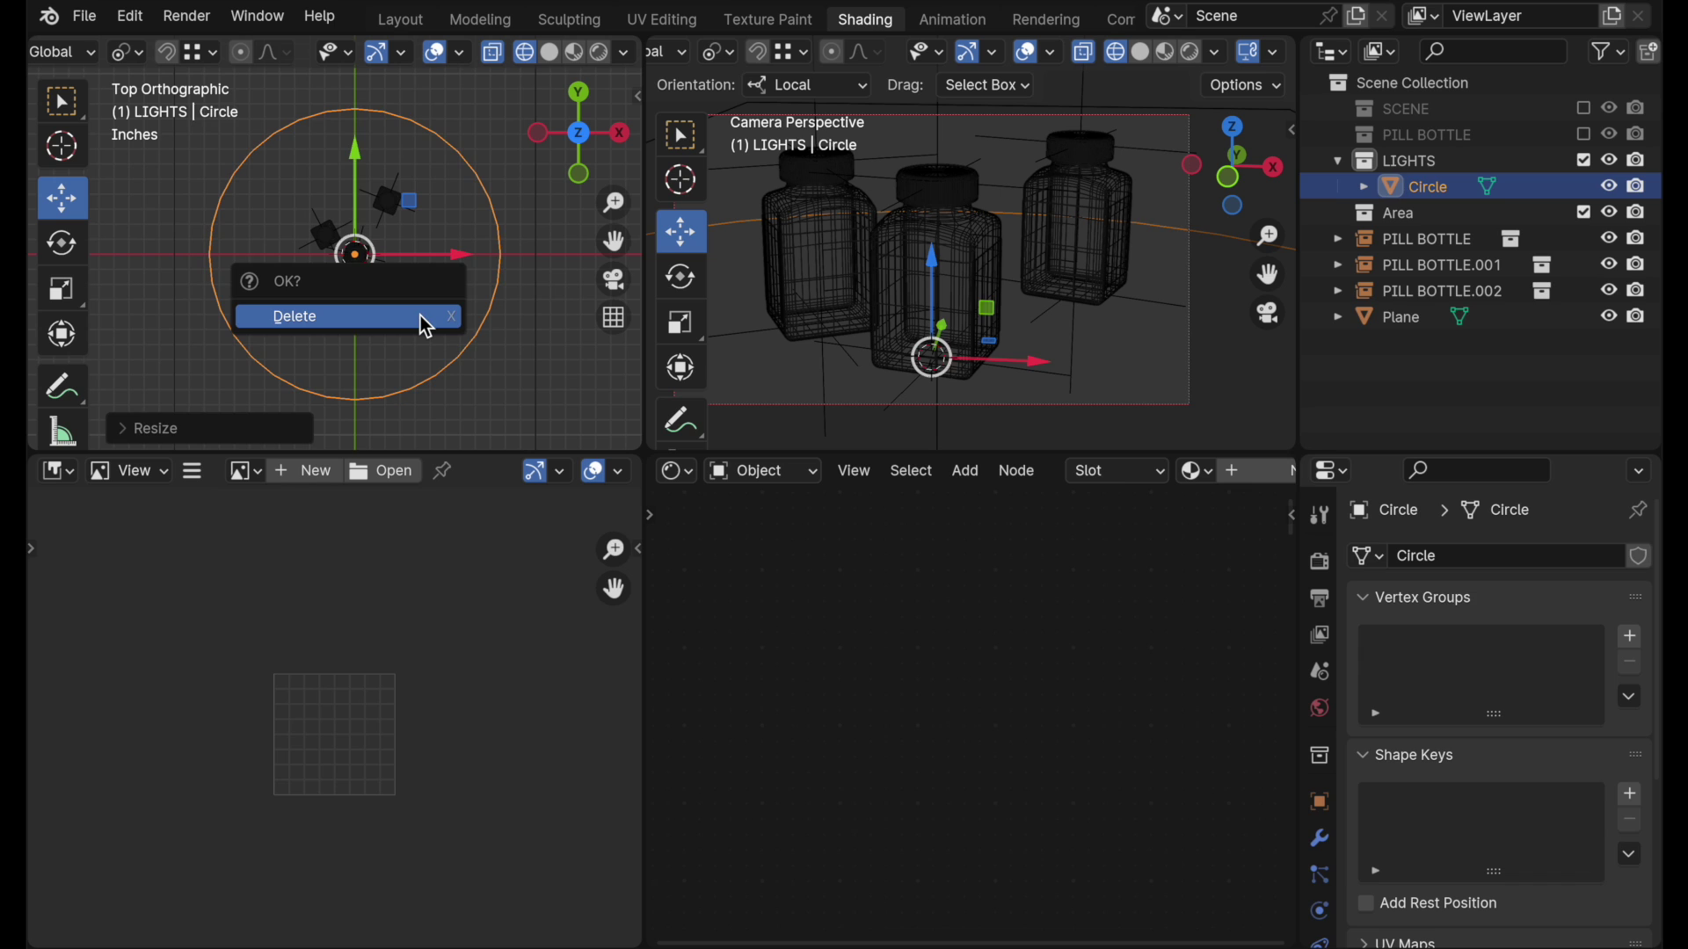
{"action": "left_click", "coordinate": [425, 326]}
Step: Open Light Wrangler preferences from the middle bottle and set Initial Light Distance to 15"
{"action": "left_click", "coordinate": [963, 232]}
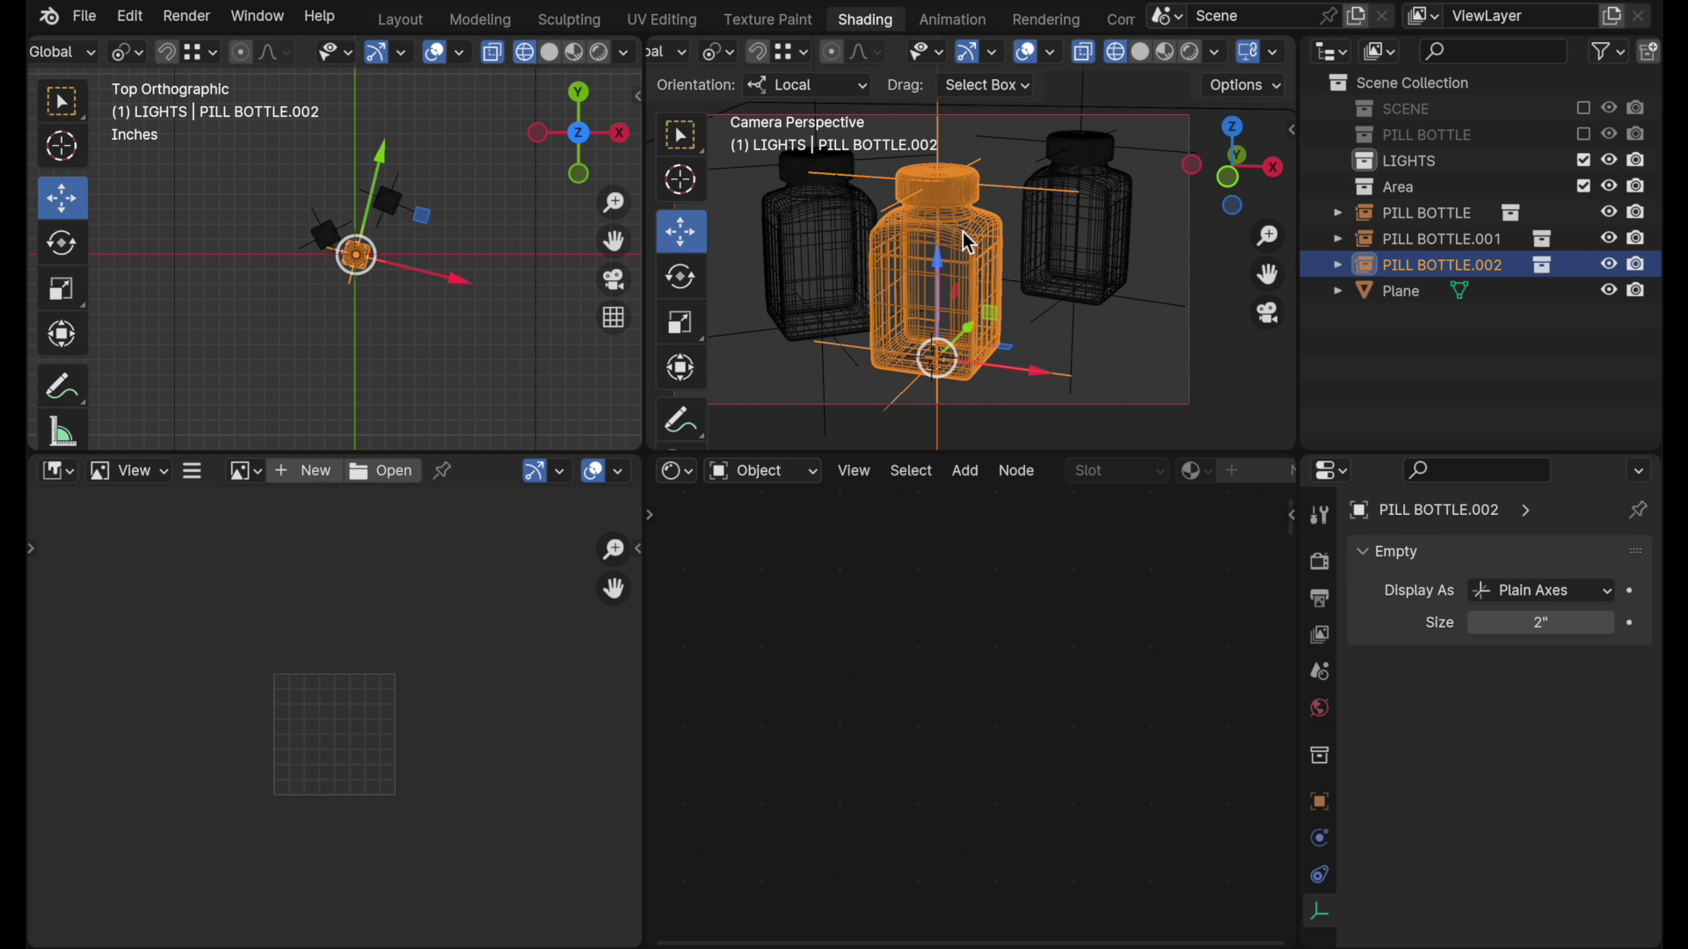
{"action": "right_click", "coordinate": [970, 243]}
{"action": "mouse_move", "coordinate": [968, 234]}
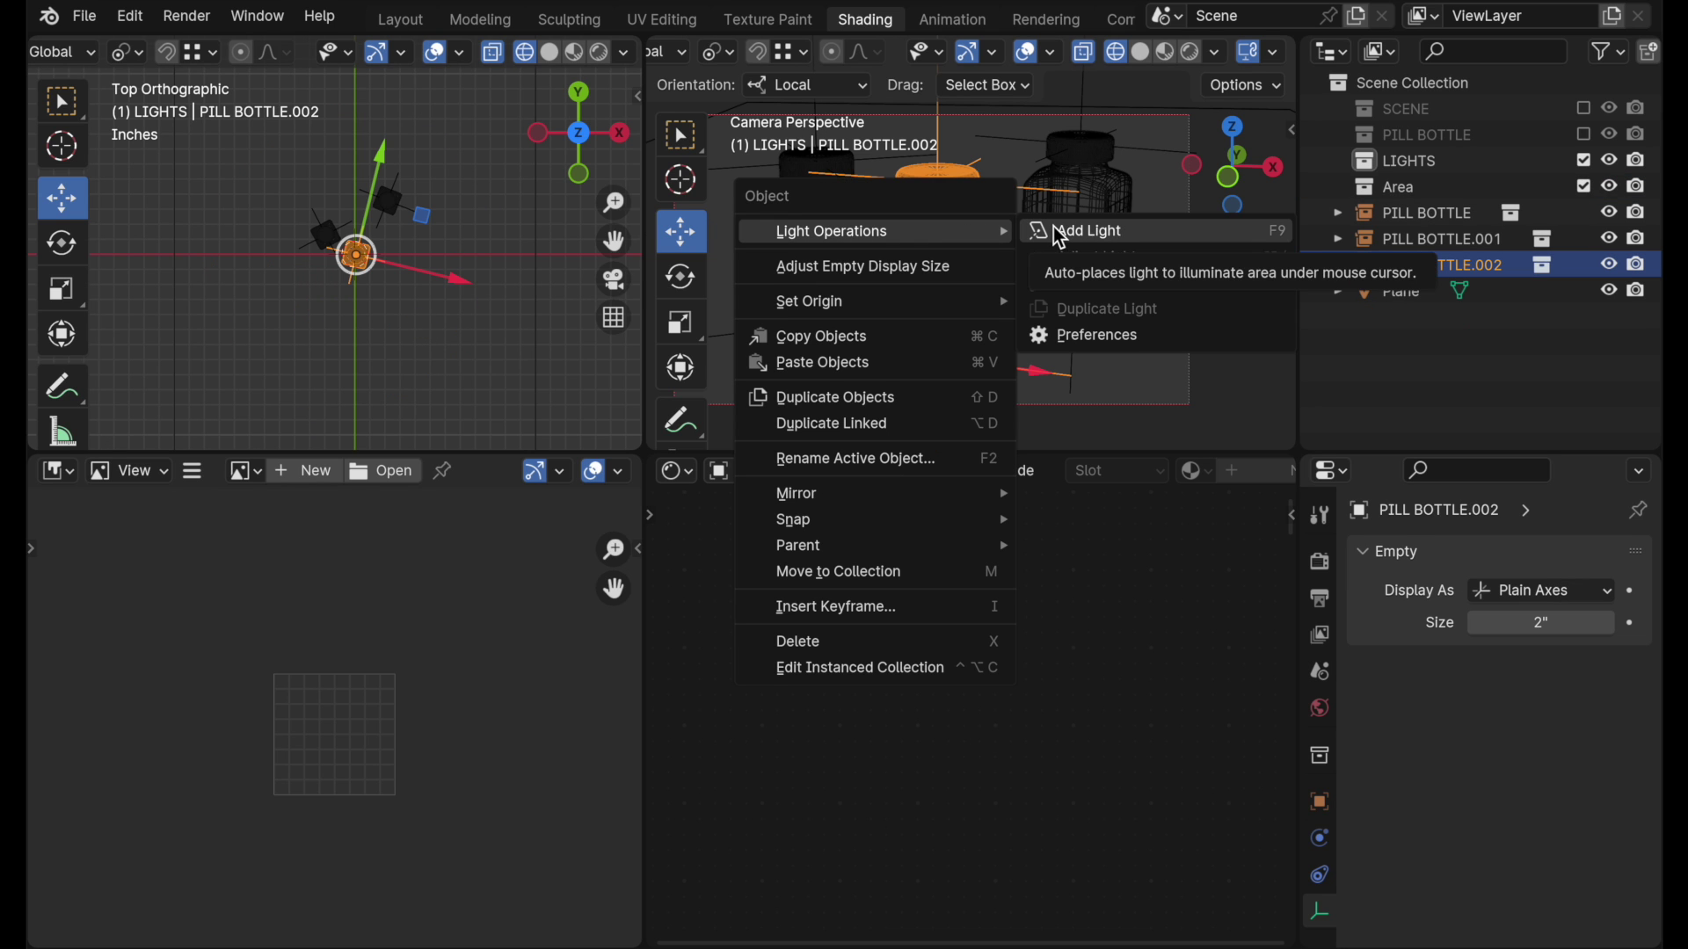
{"action": "left_click", "coordinate": [1061, 335]}
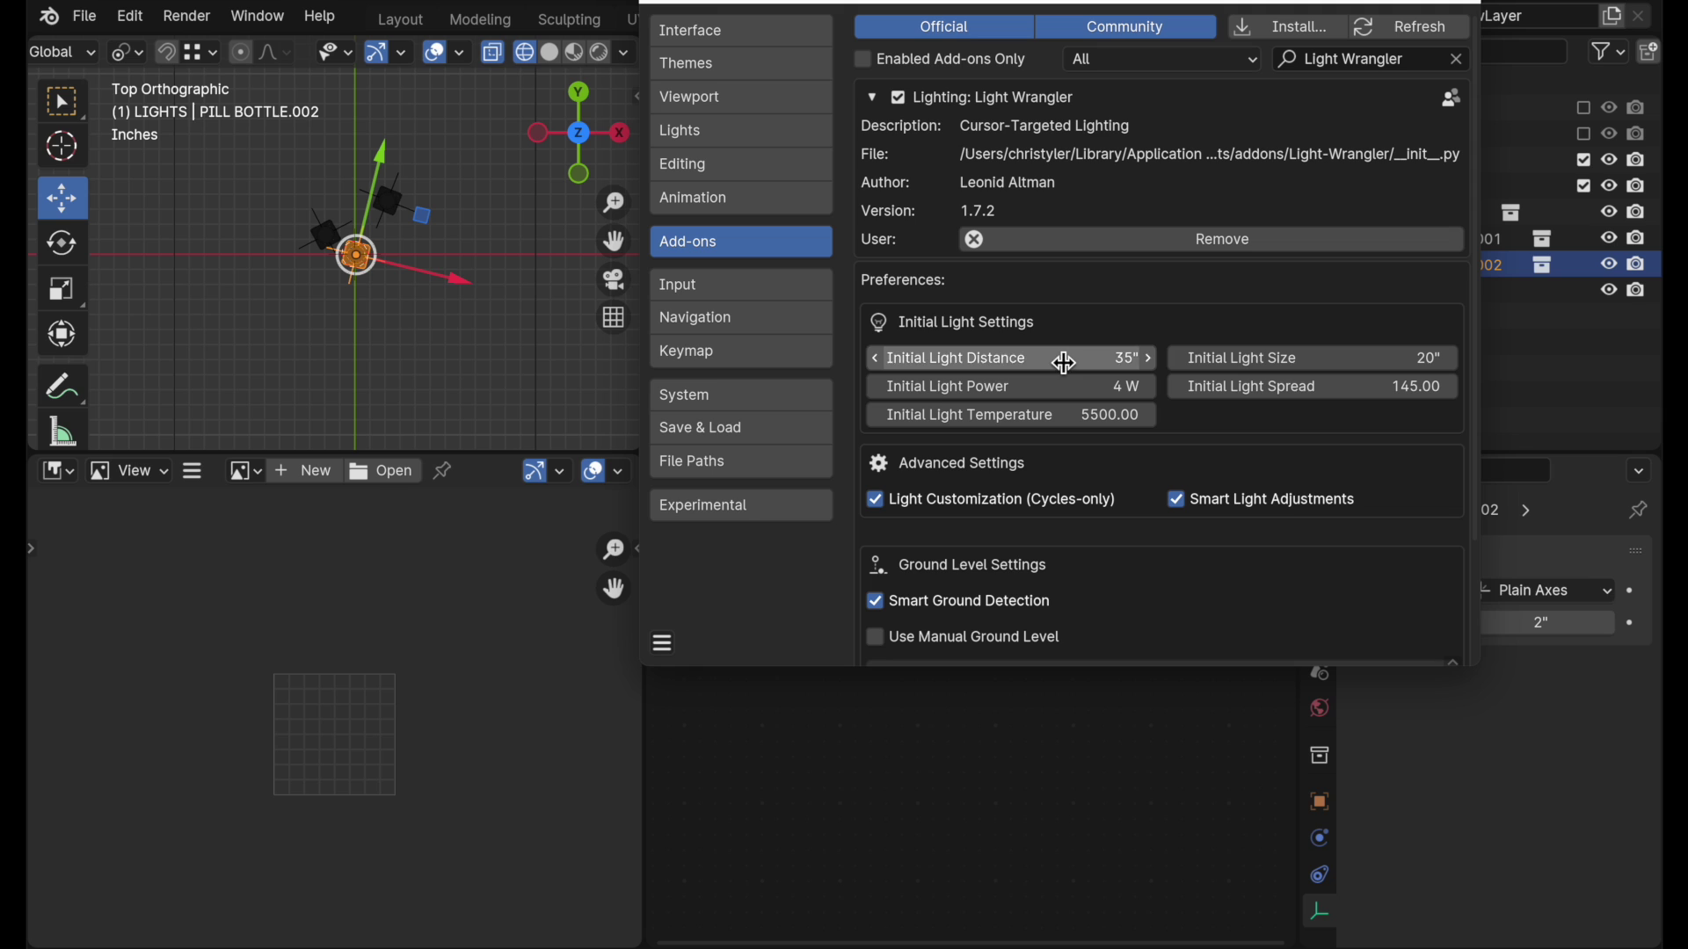
{"action": "left_click", "coordinate": [1062, 361]}
{"action": "left_click", "coordinate": [1059, 361]}
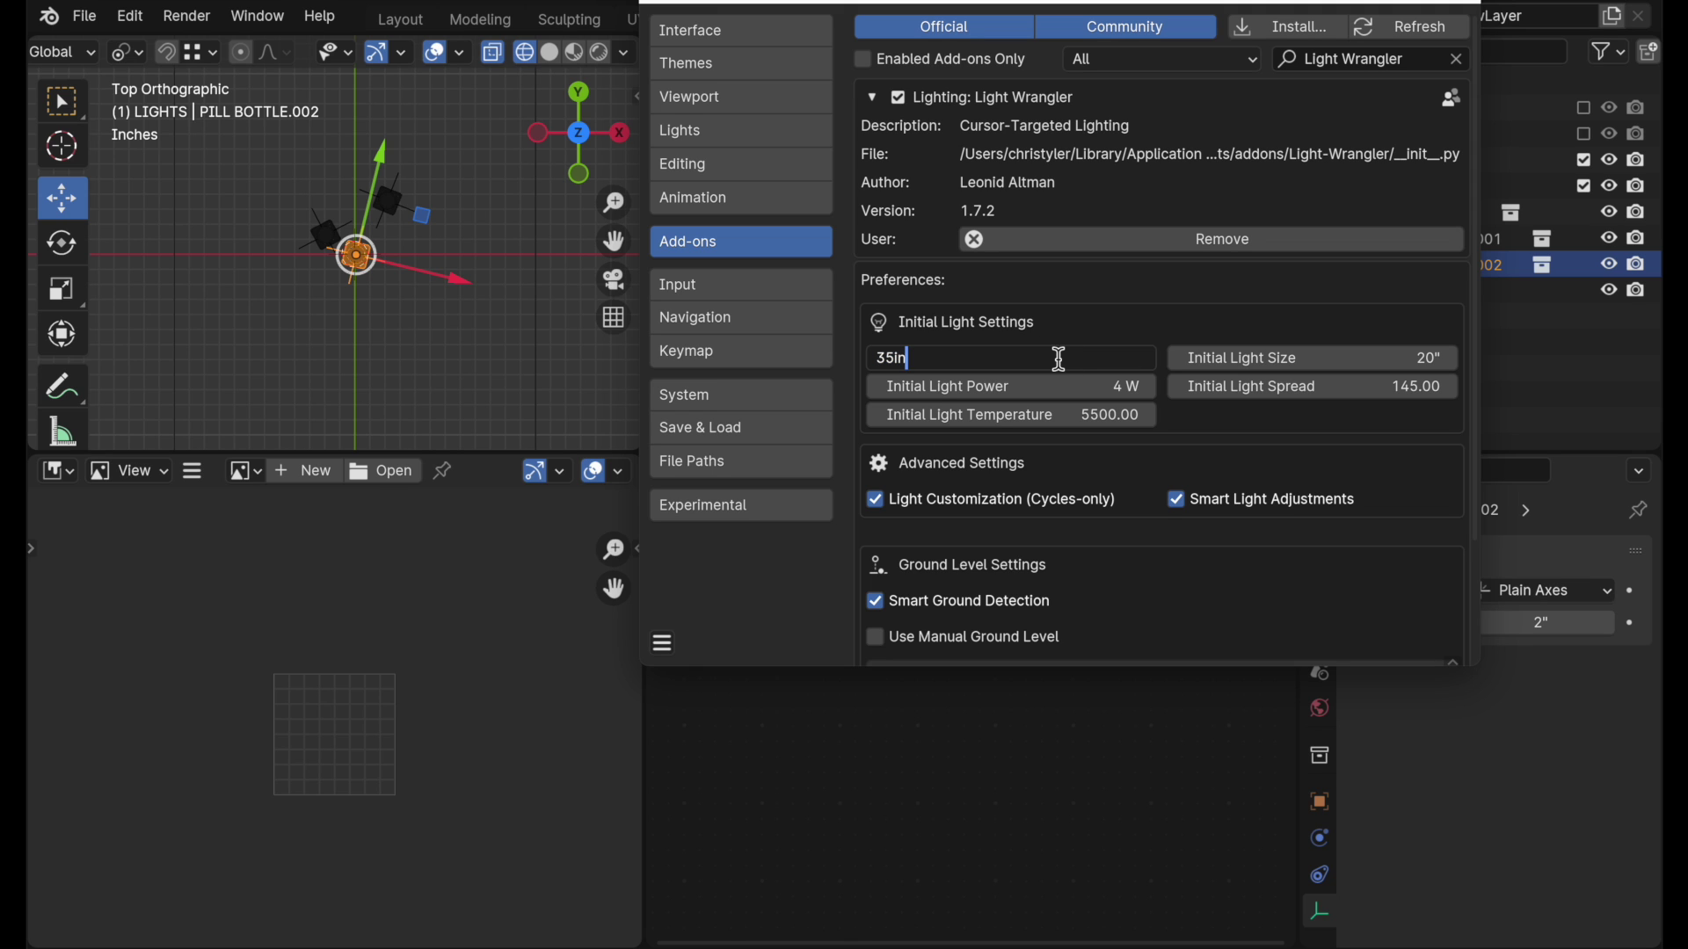
{"action": "left_click", "coordinate": [1080, 324]}
{"action": "left_click", "coordinate": [993, 367]}
{"action": "type", "text": "15\""}
{"action": "key", "text": "Tab"}
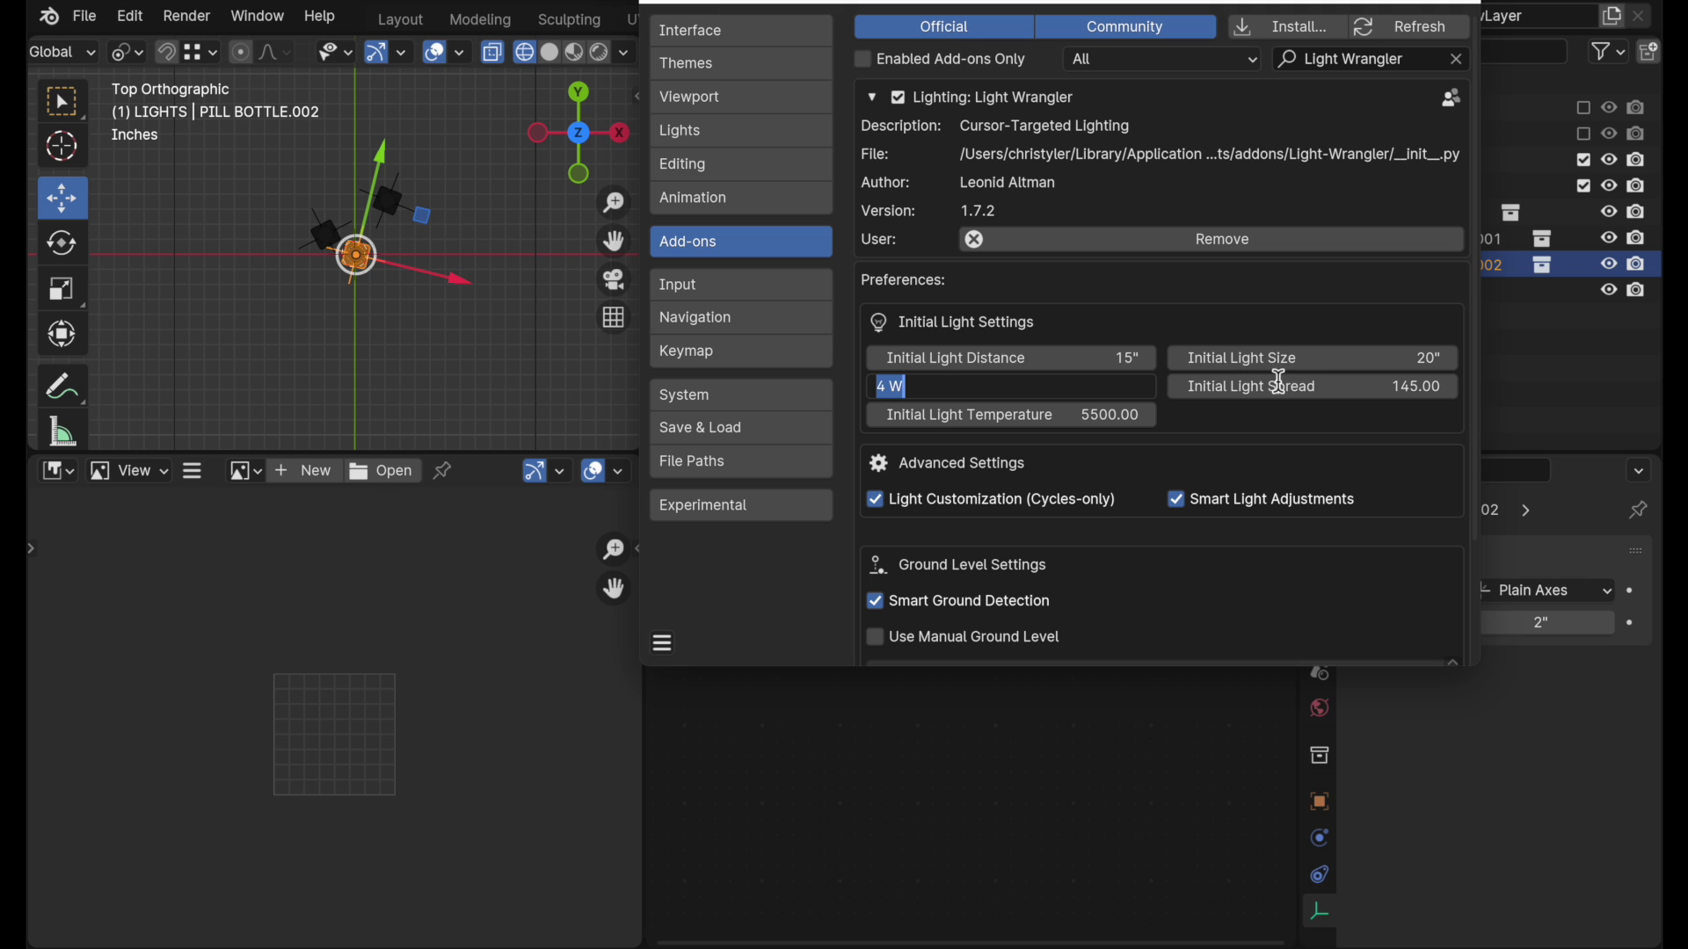
Step: Set Initial Light Size to 10" and Initial Light Power to 3 W, keep 5500 temperature, and close preferences
{"action": "left_click", "coordinate": [1345, 360]}
{"action": "left_click", "coordinate": [1346, 357]}
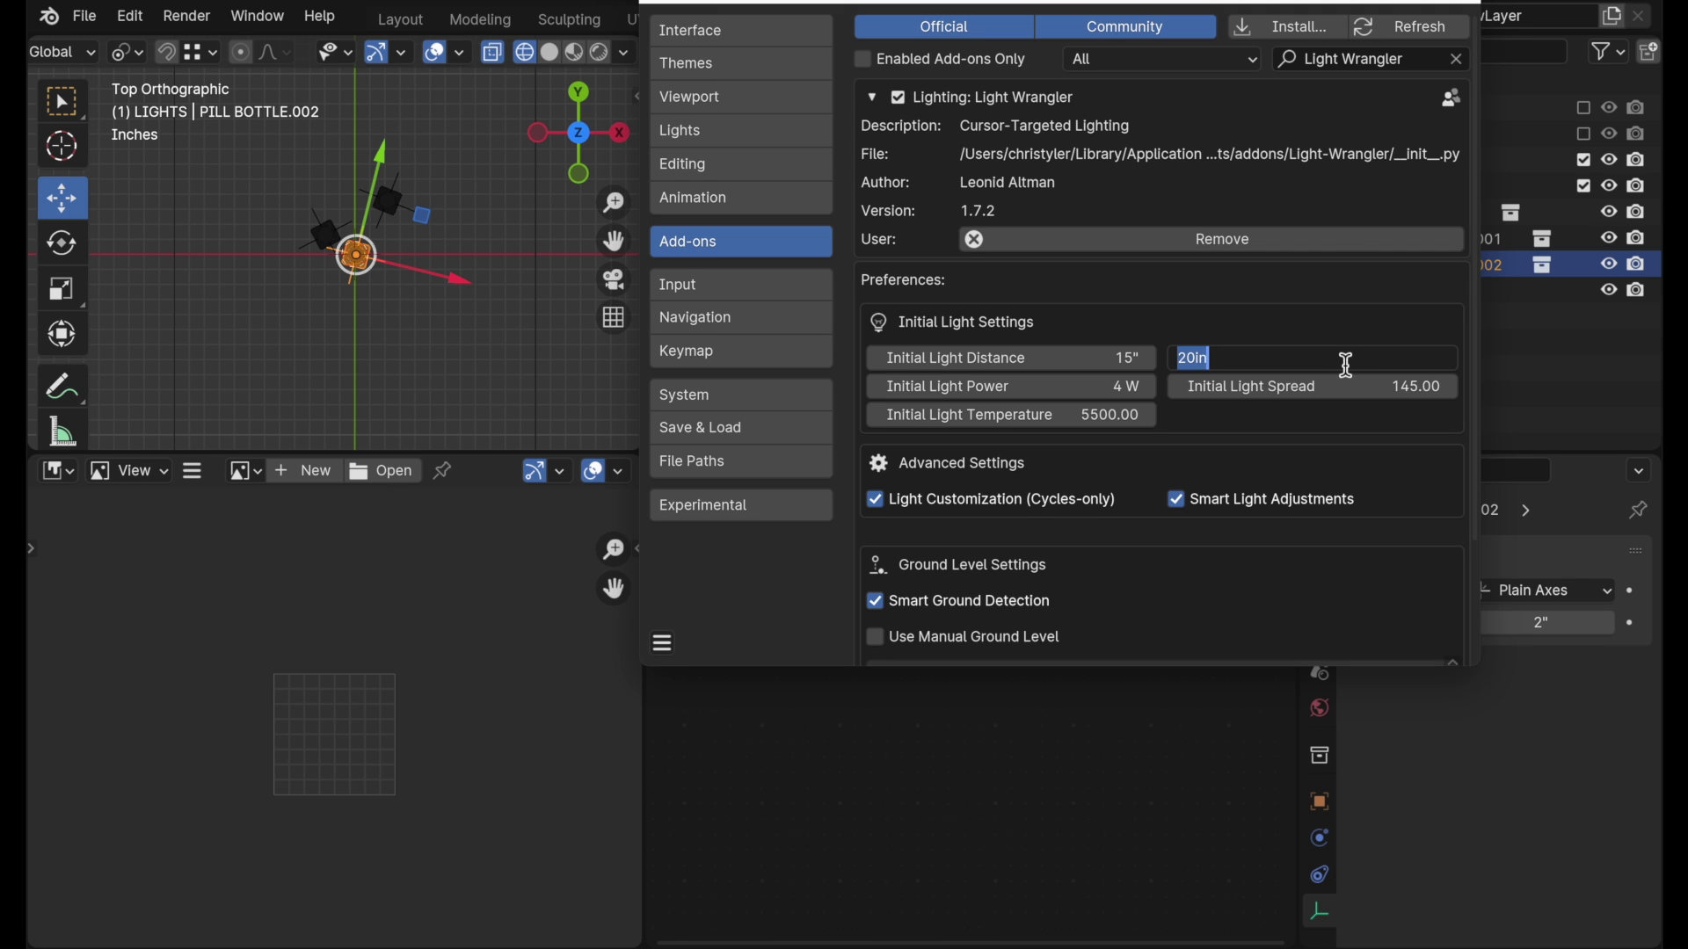
{"action": "type", "text": "10\""}
{"action": "key", "text": "Return"}
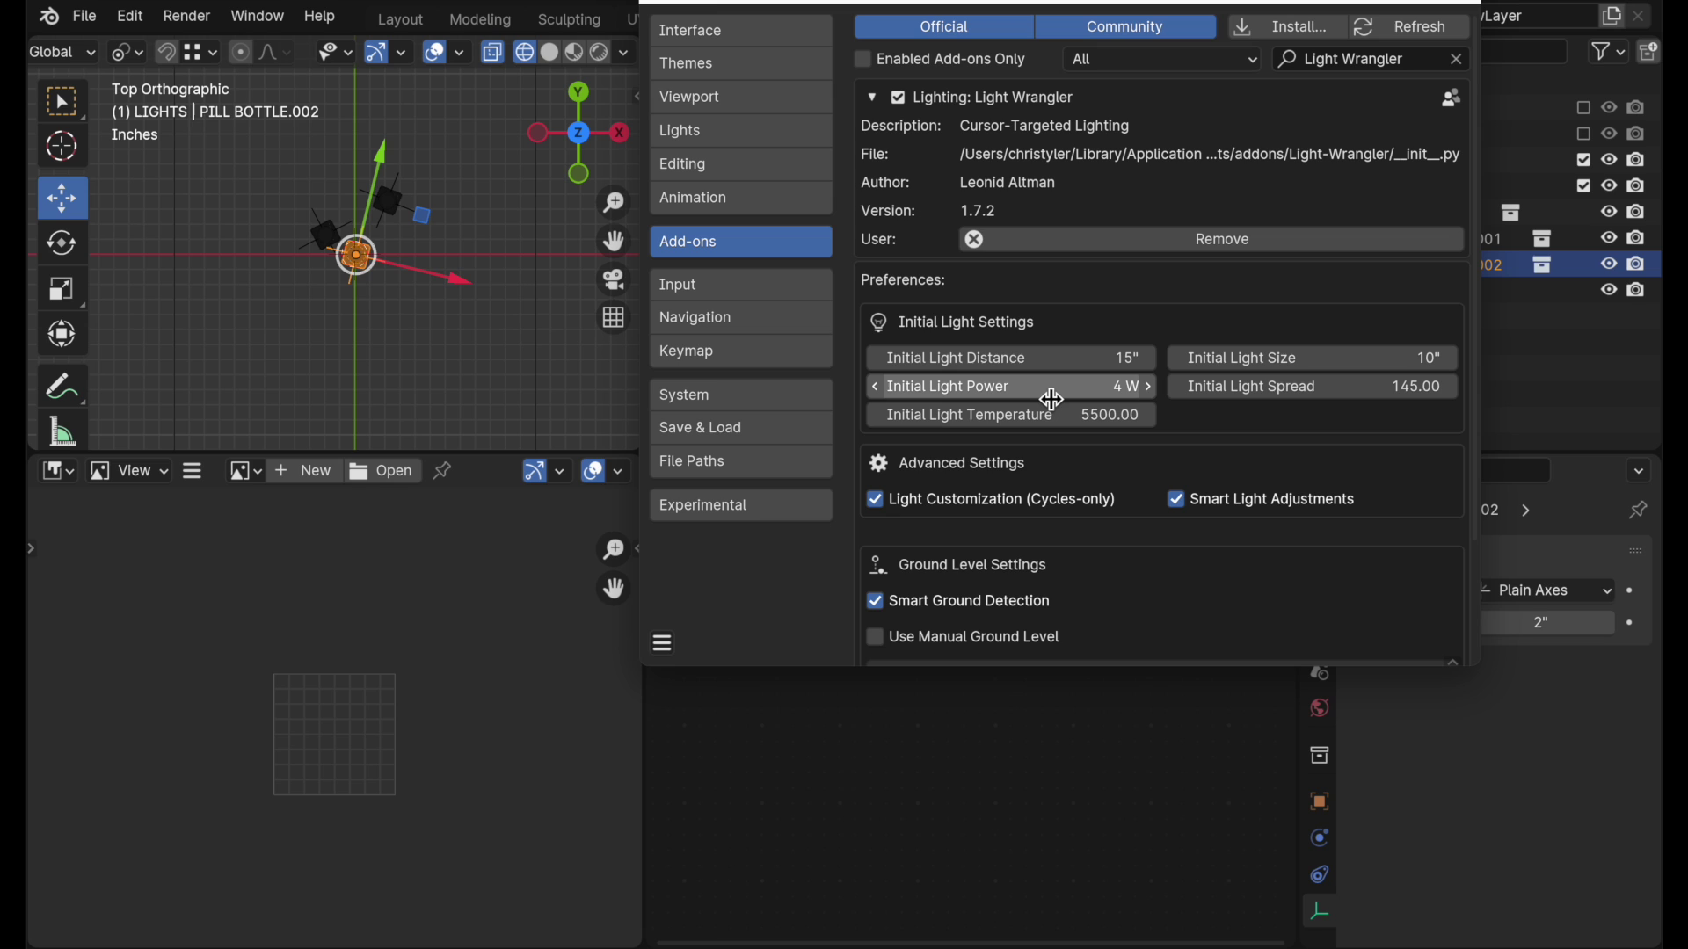
{"action": "left_click", "coordinate": [1098, 392]}
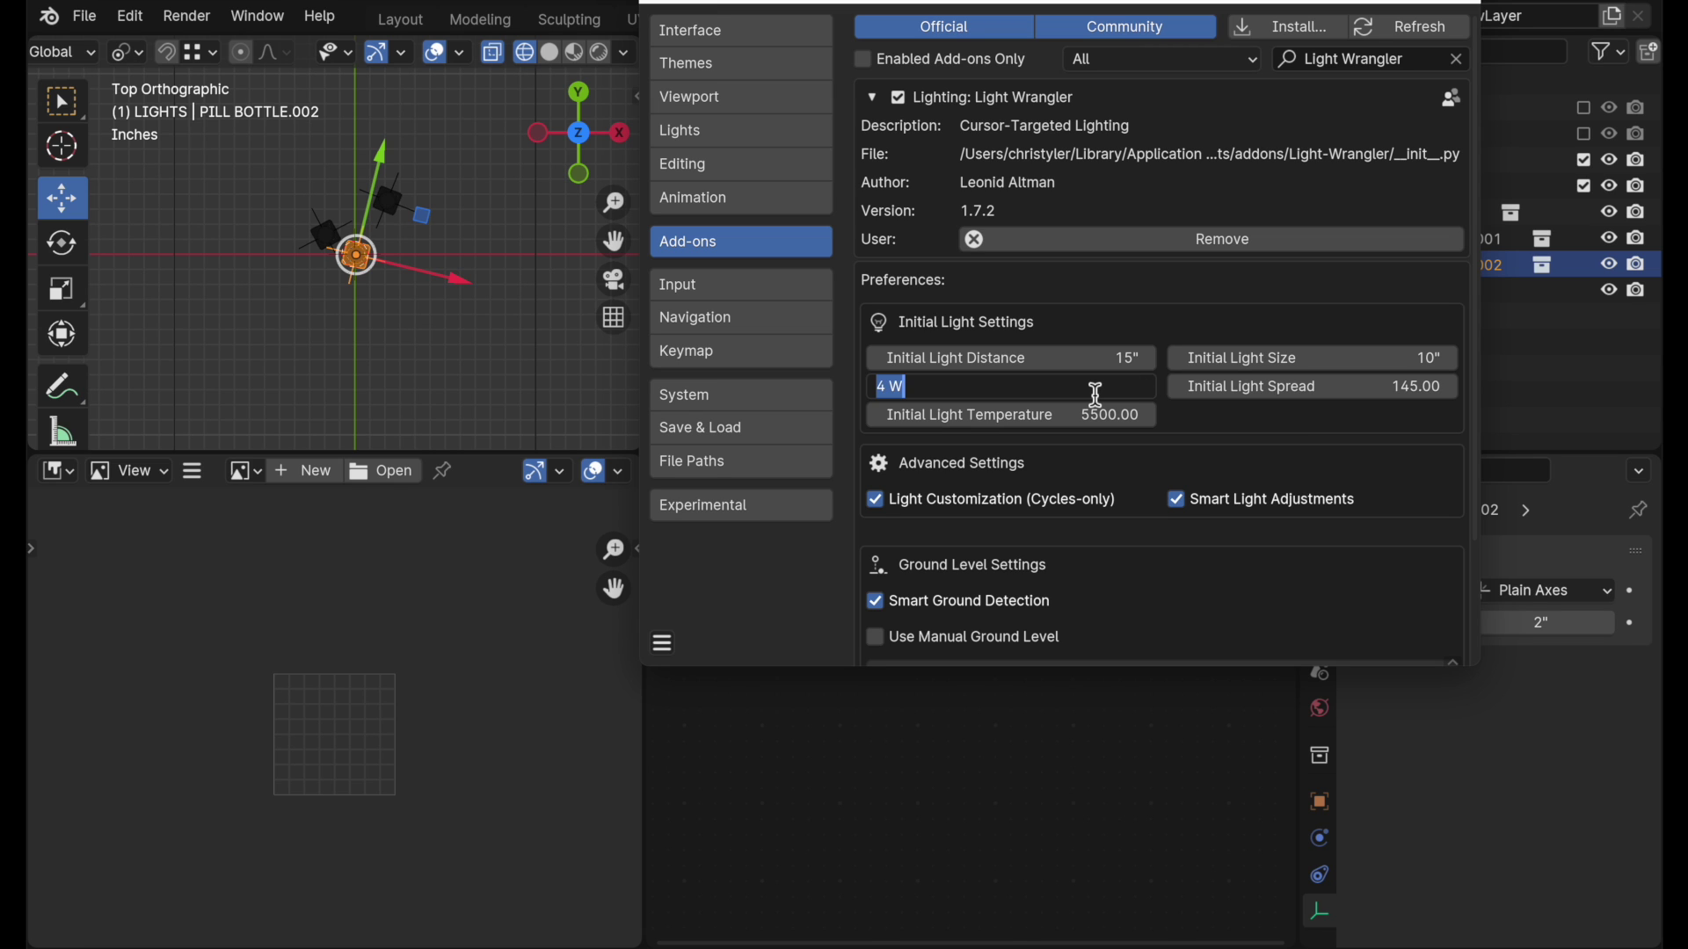
{"action": "type", "text": "3"}
{"action": "key", "text": "Tab"}
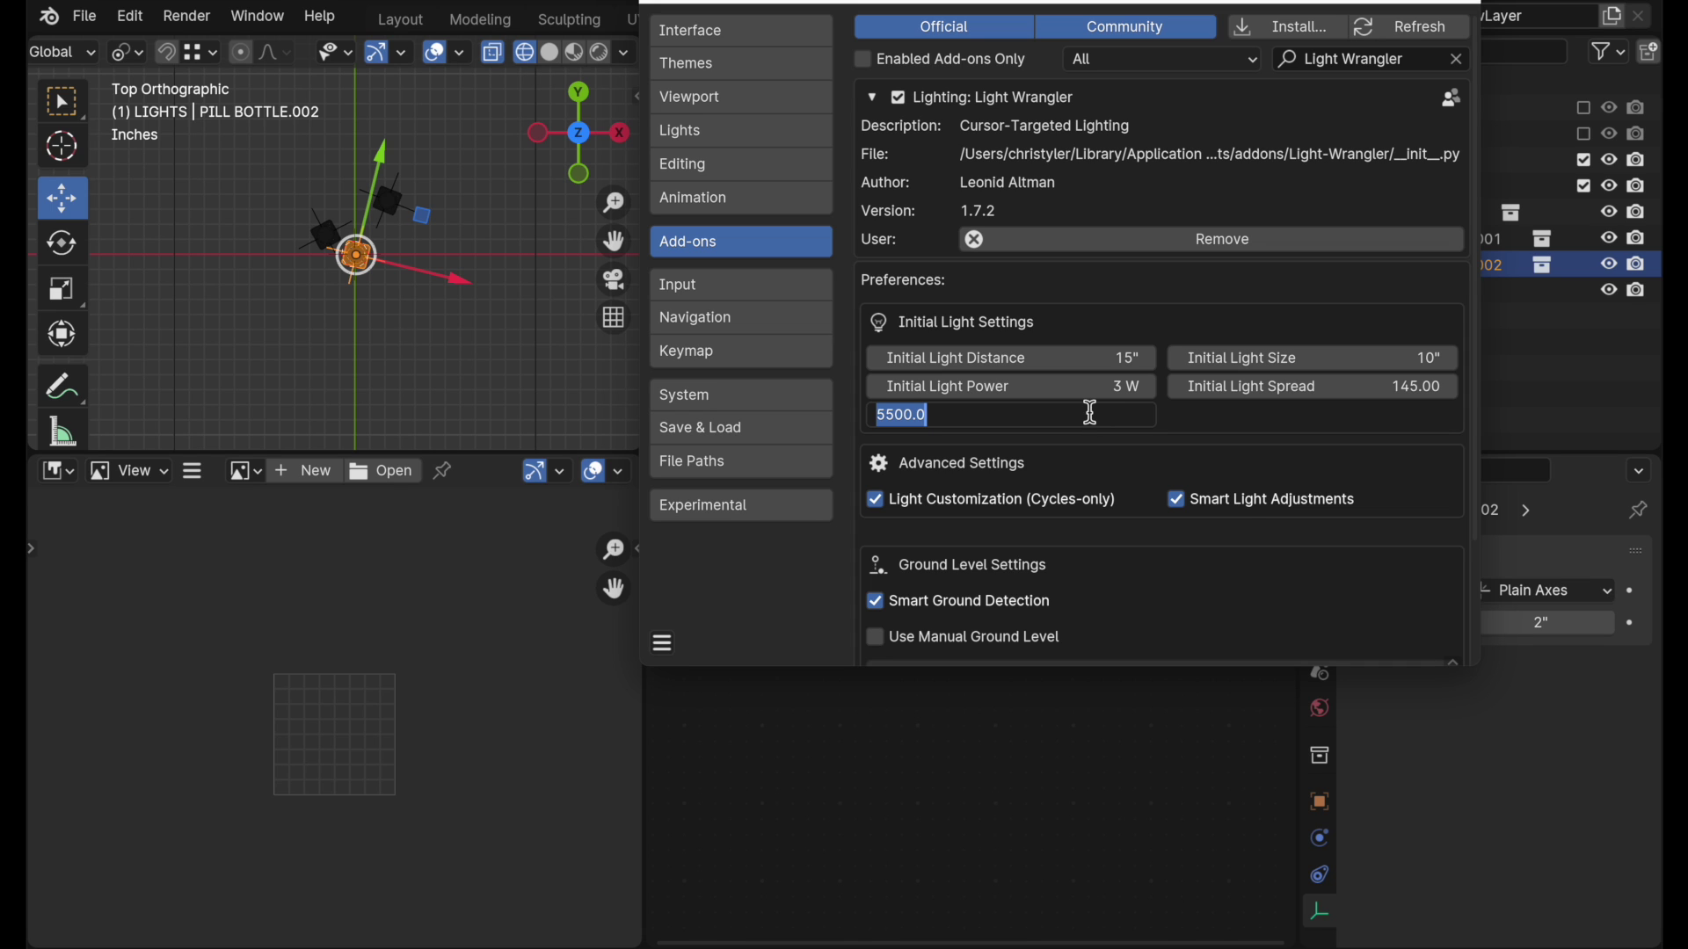
{"action": "key", "text": "Return"}
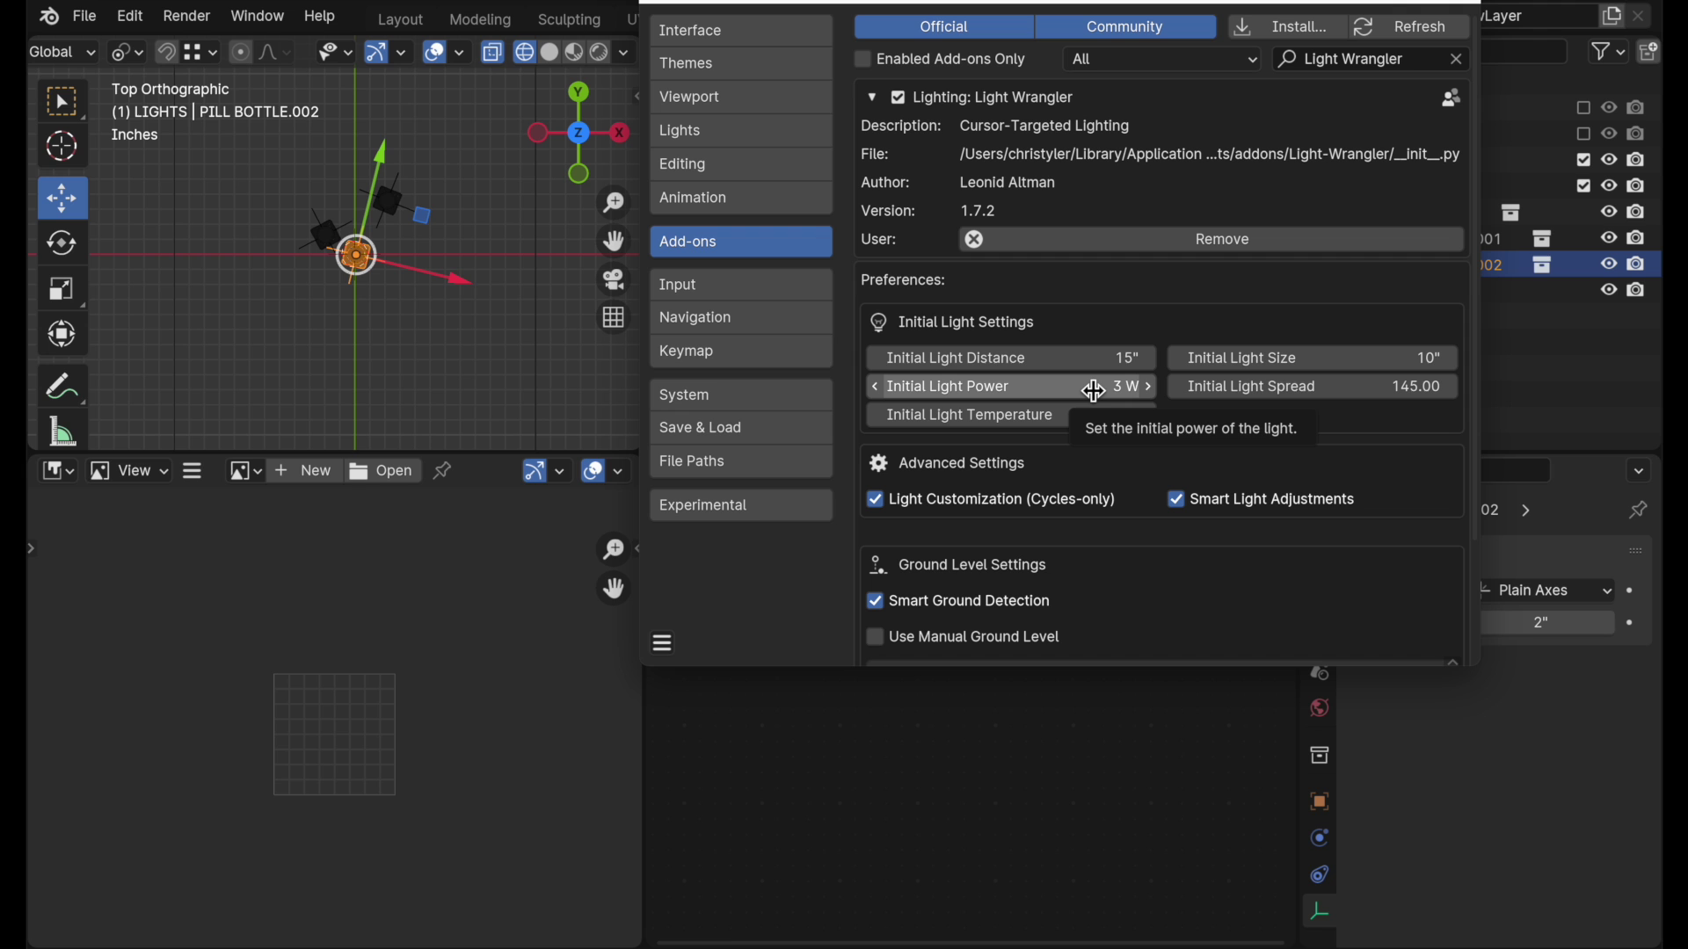
{"action": "left_click", "coordinate": [659, 7]}
Step: Show the camera view in Rendered shading and place a 3 W, 10" Scrim Area light on the middle bottle
{"action": "left_click", "coordinate": [1190, 51]}
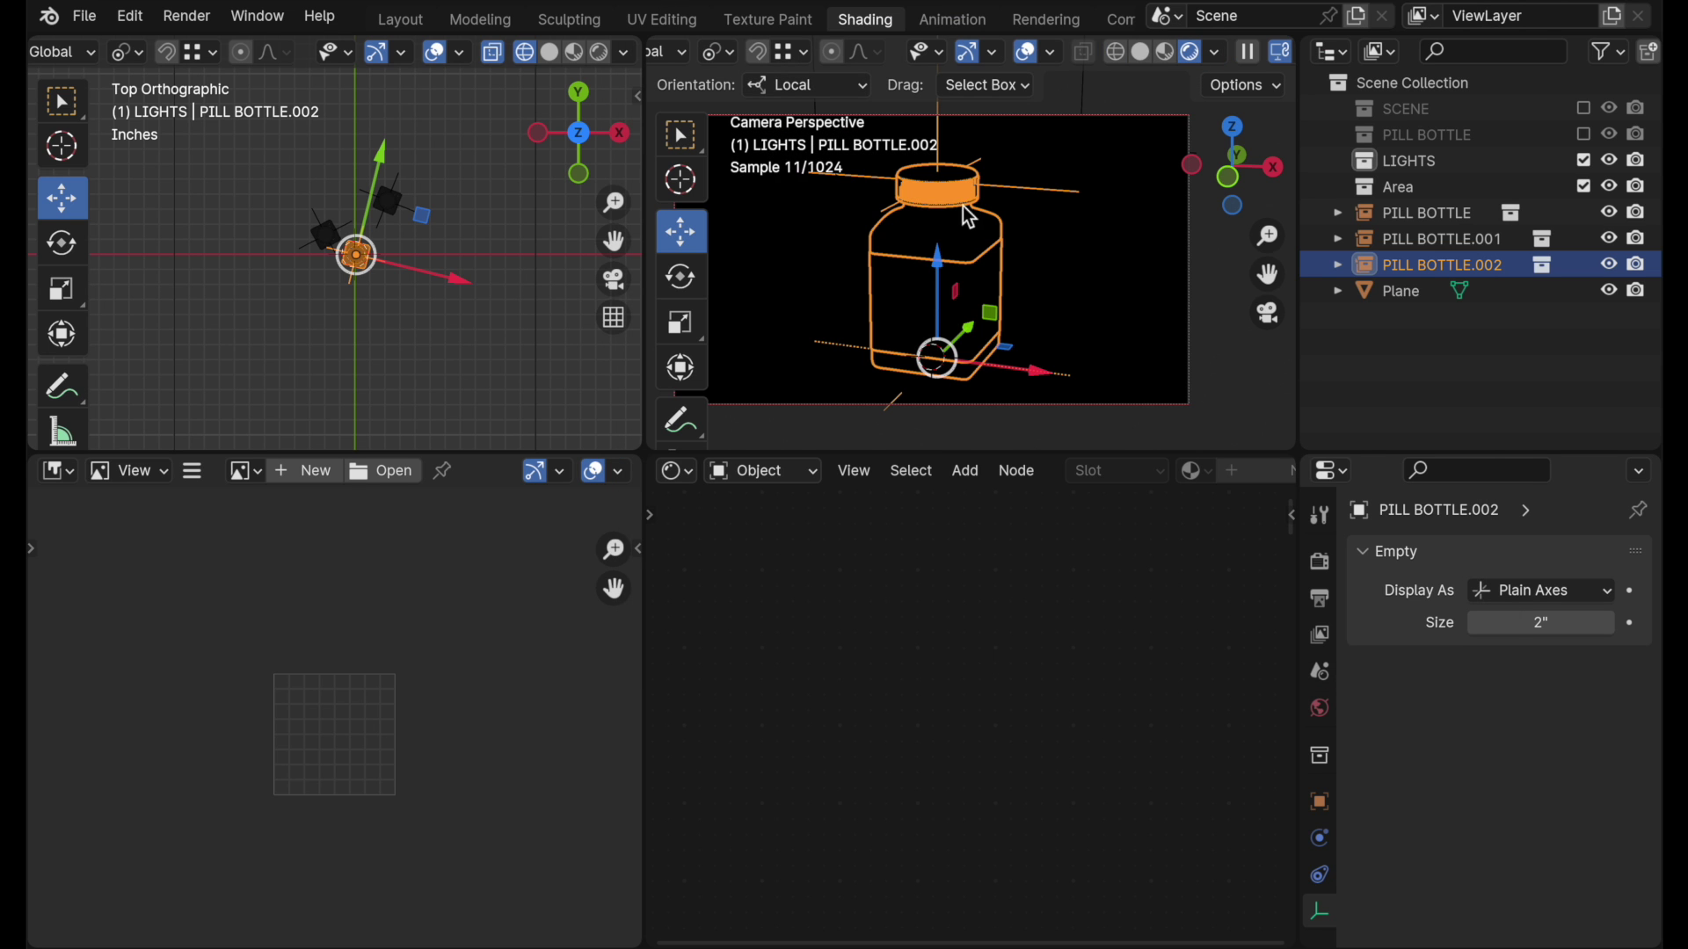
{"action": "right_click", "coordinate": [966, 236]}
{"action": "mouse_move", "coordinate": [964, 236]}
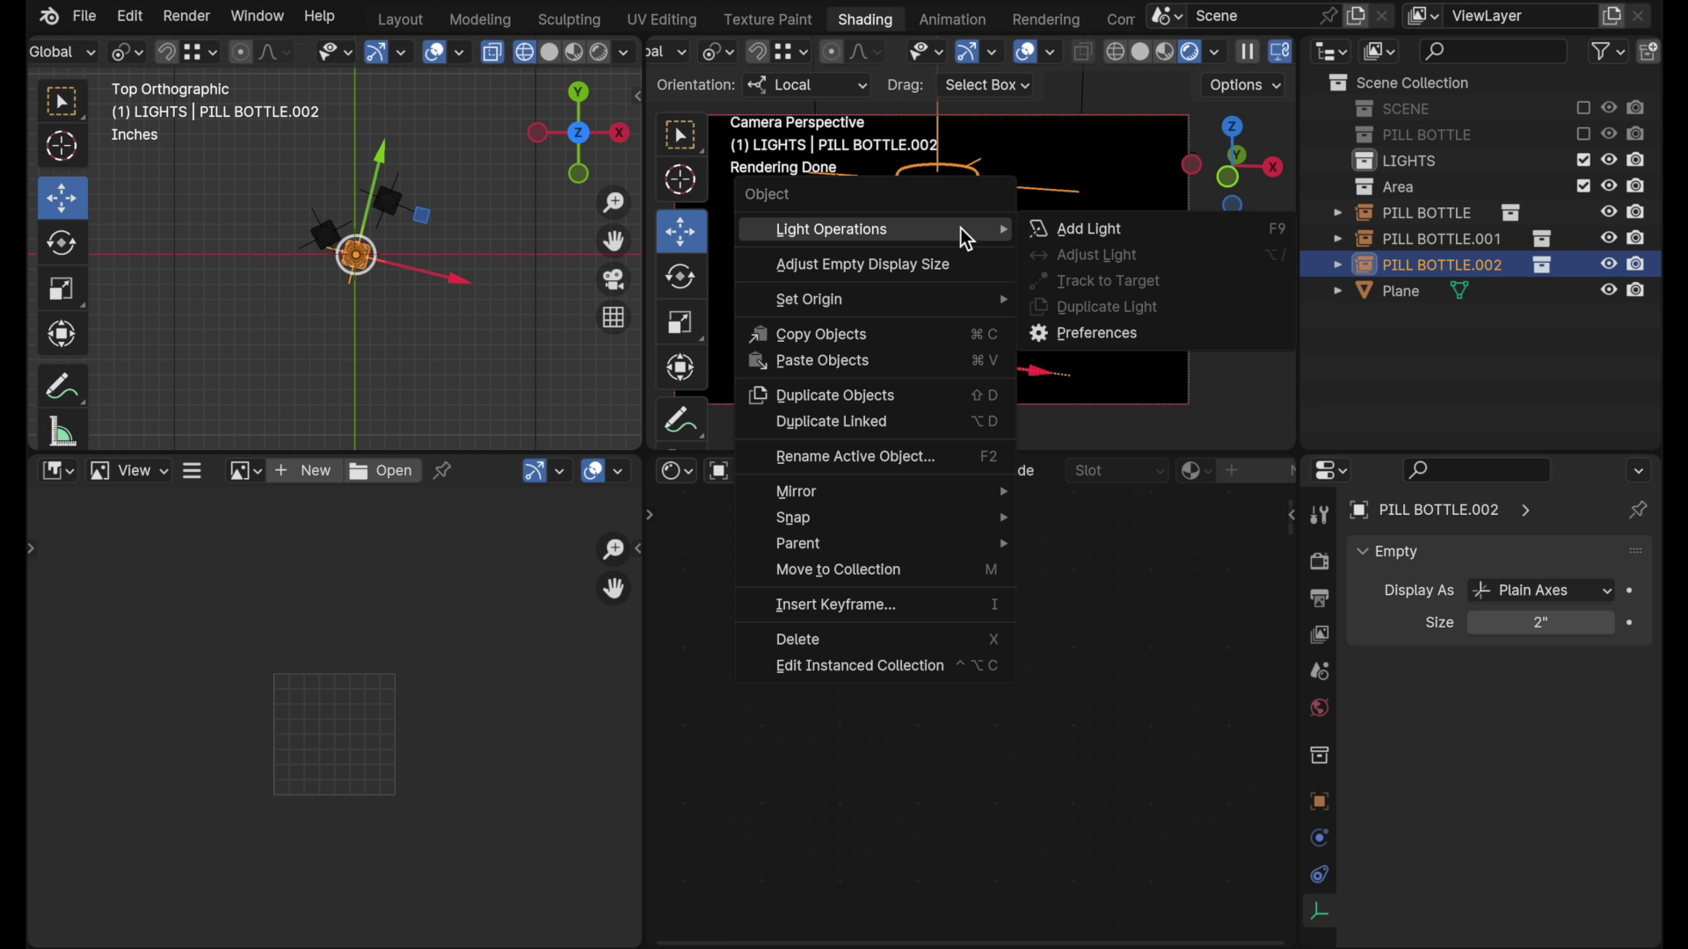
{"action": "left_click", "coordinate": [1043, 229]}
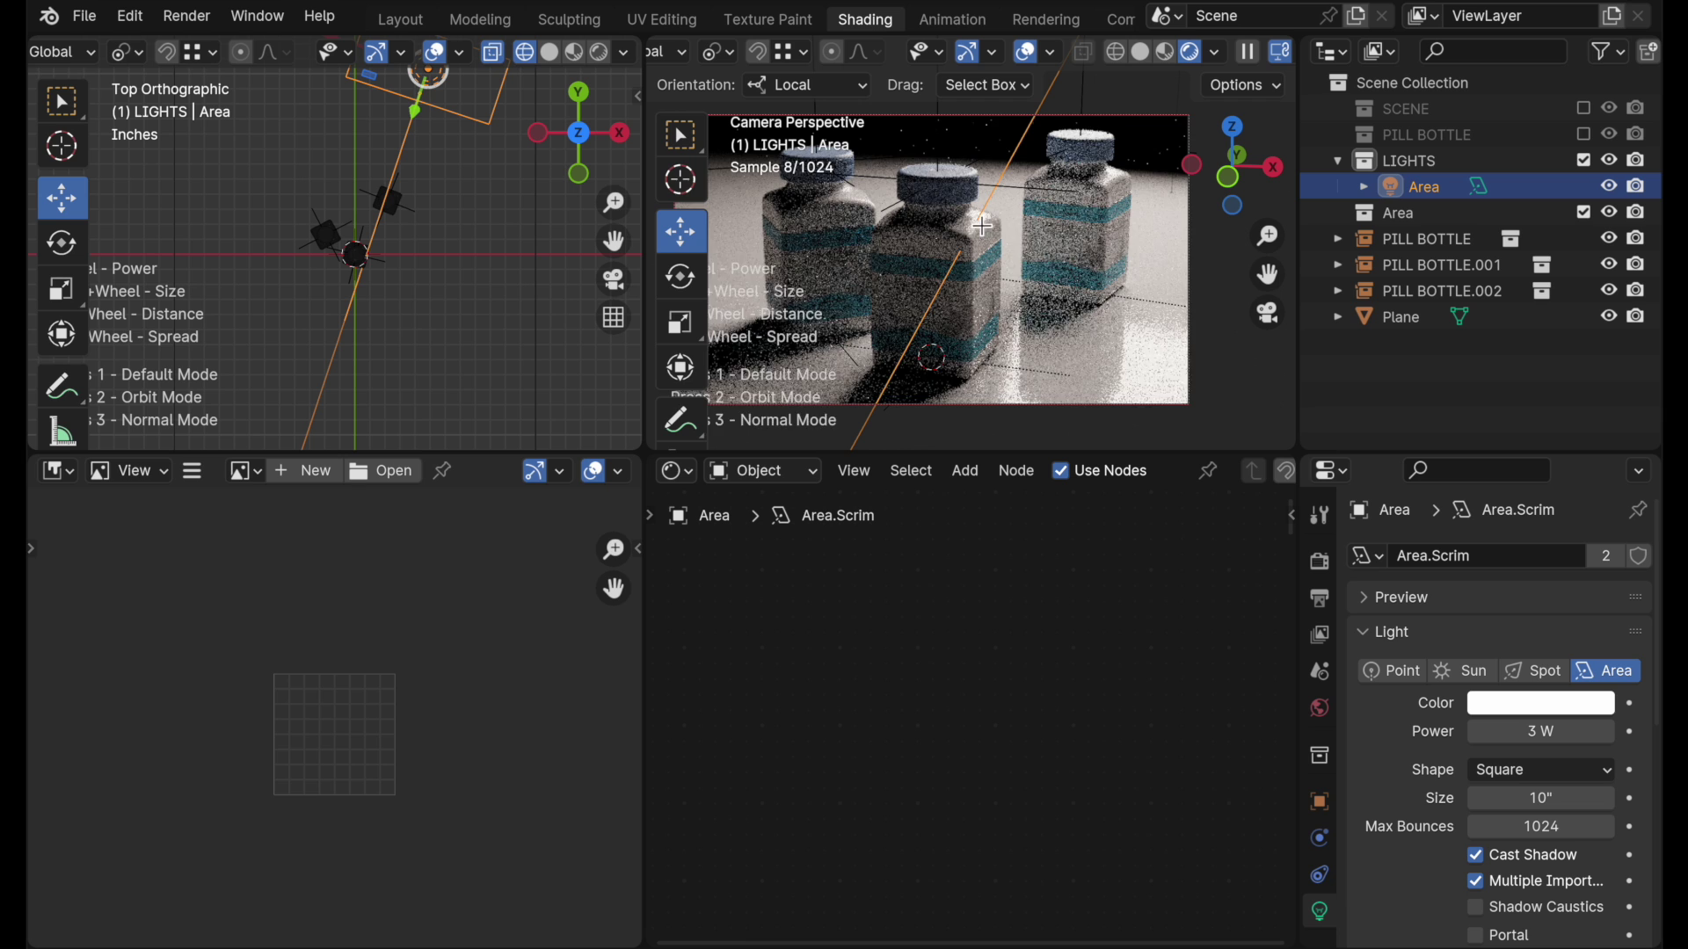
{"action": "left_click", "coordinate": [1059, 311]}
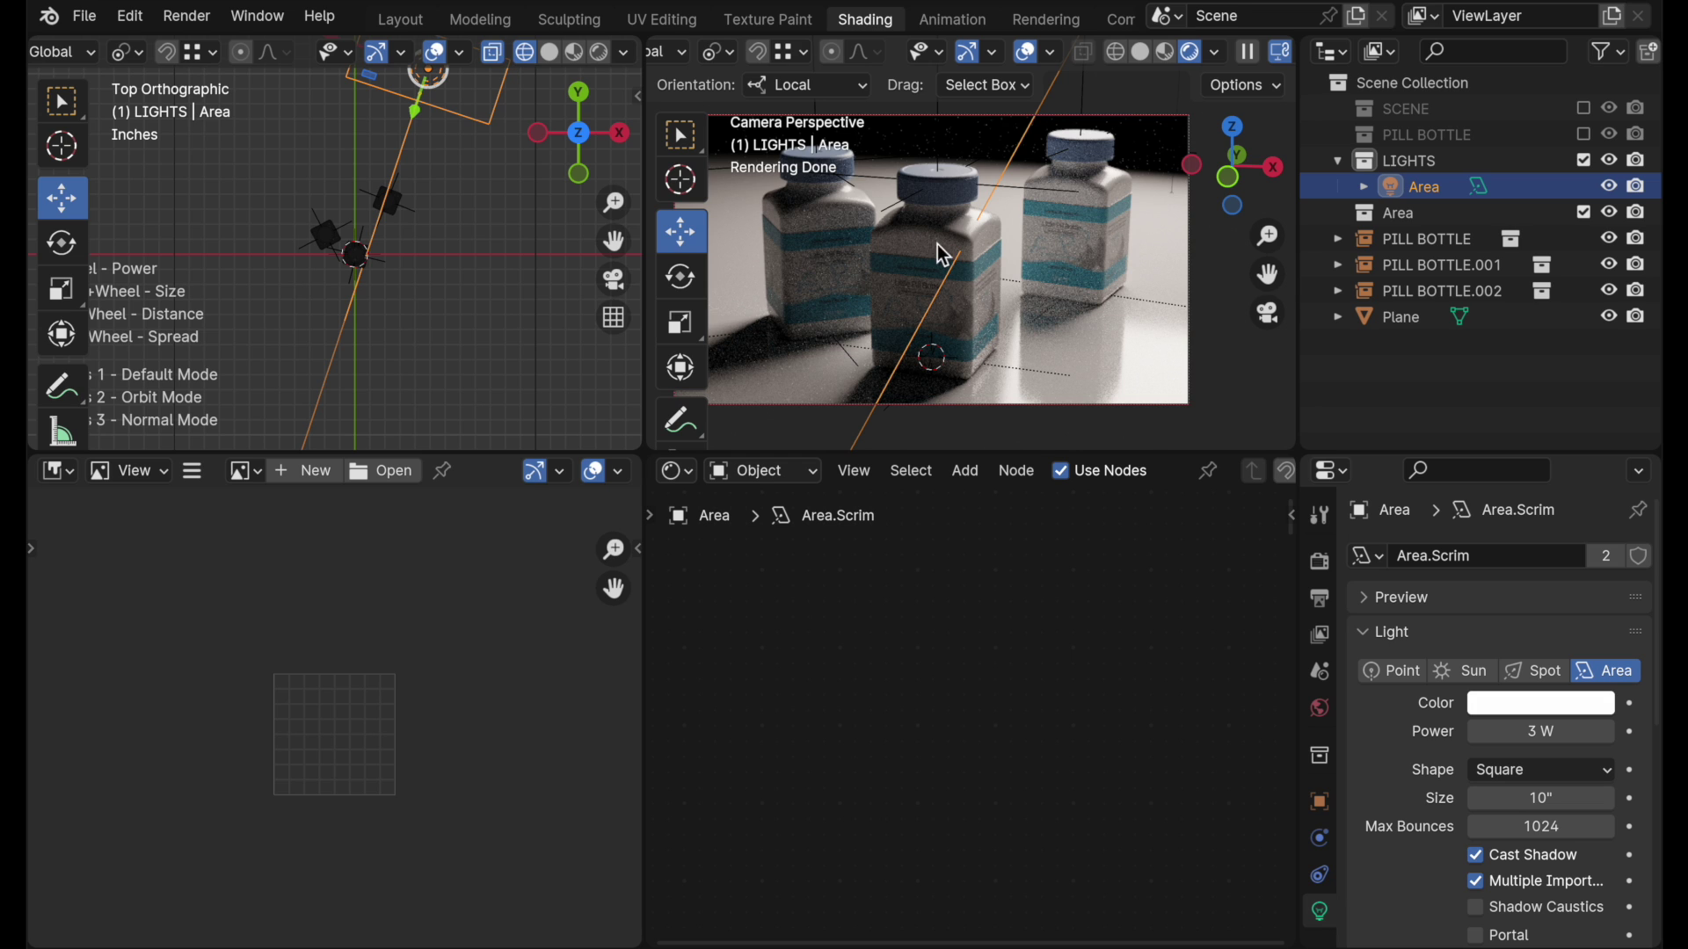
Step: Adjust the area light in Normal Mode, re-placing it on a new surface point of the bottles
{"action": "right_click", "coordinate": [981, 235]}
{"action": "mouse_move", "coordinate": [972, 222]}
{"action": "left_click", "coordinate": [1068, 248]}
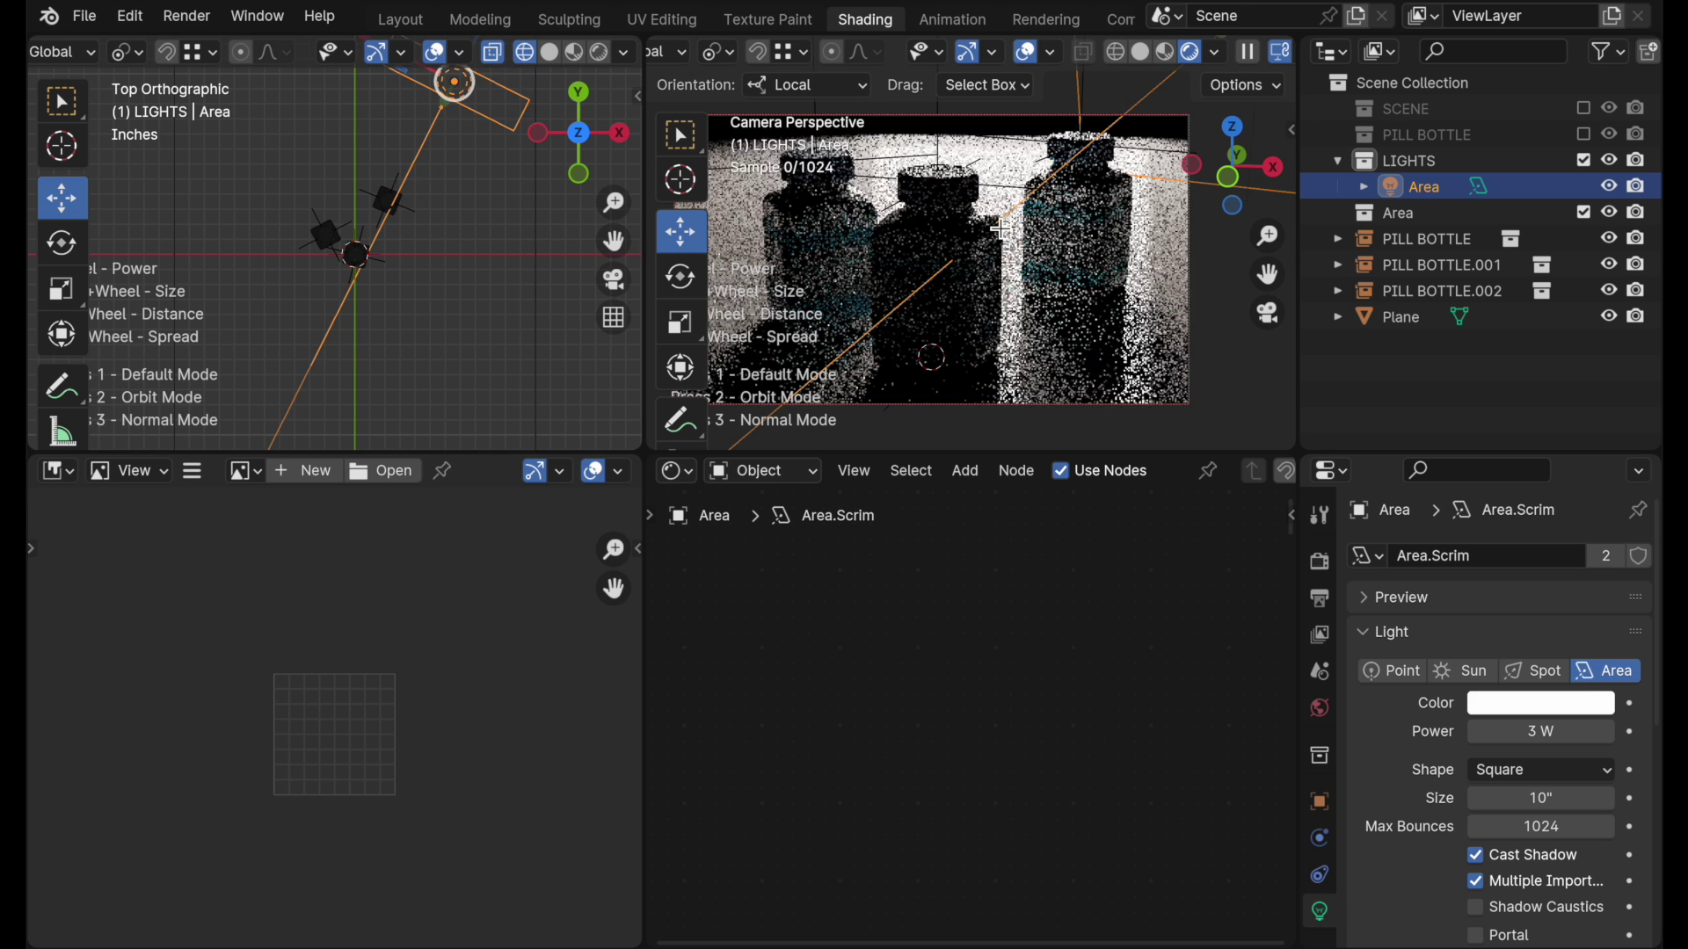
{"action": "mouse_move", "coordinate": [975, 222]}
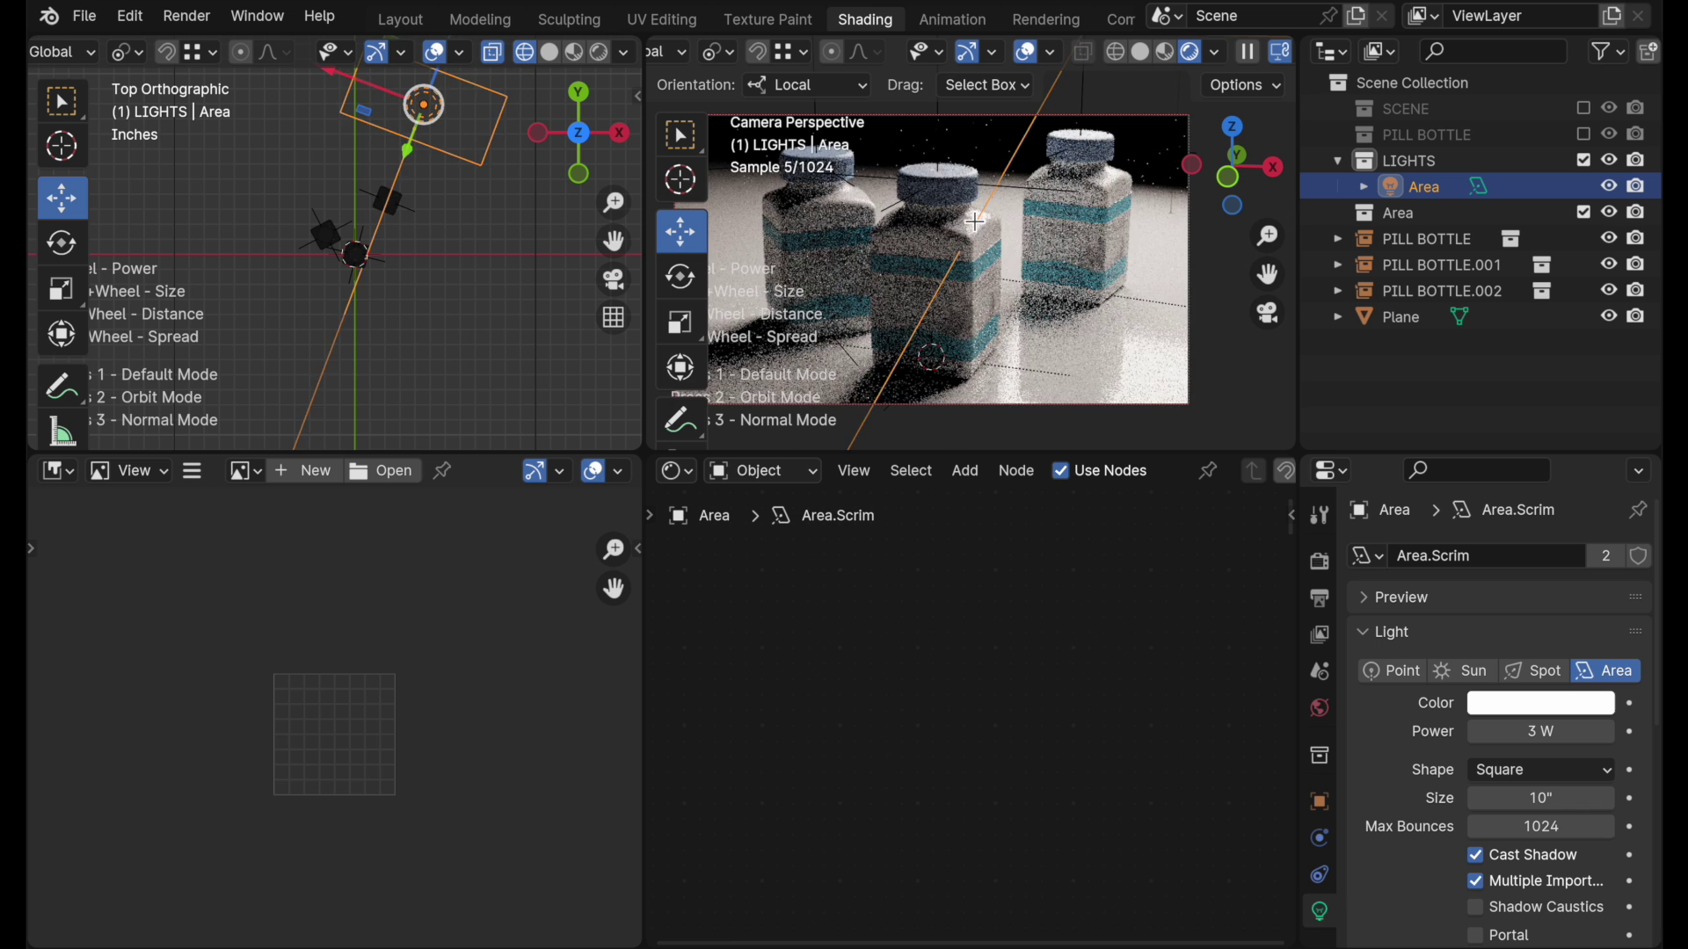
{"action": "scroll", "coordinate": [976, 221], "scroll_direction": "down", "scroll_amount": 2}
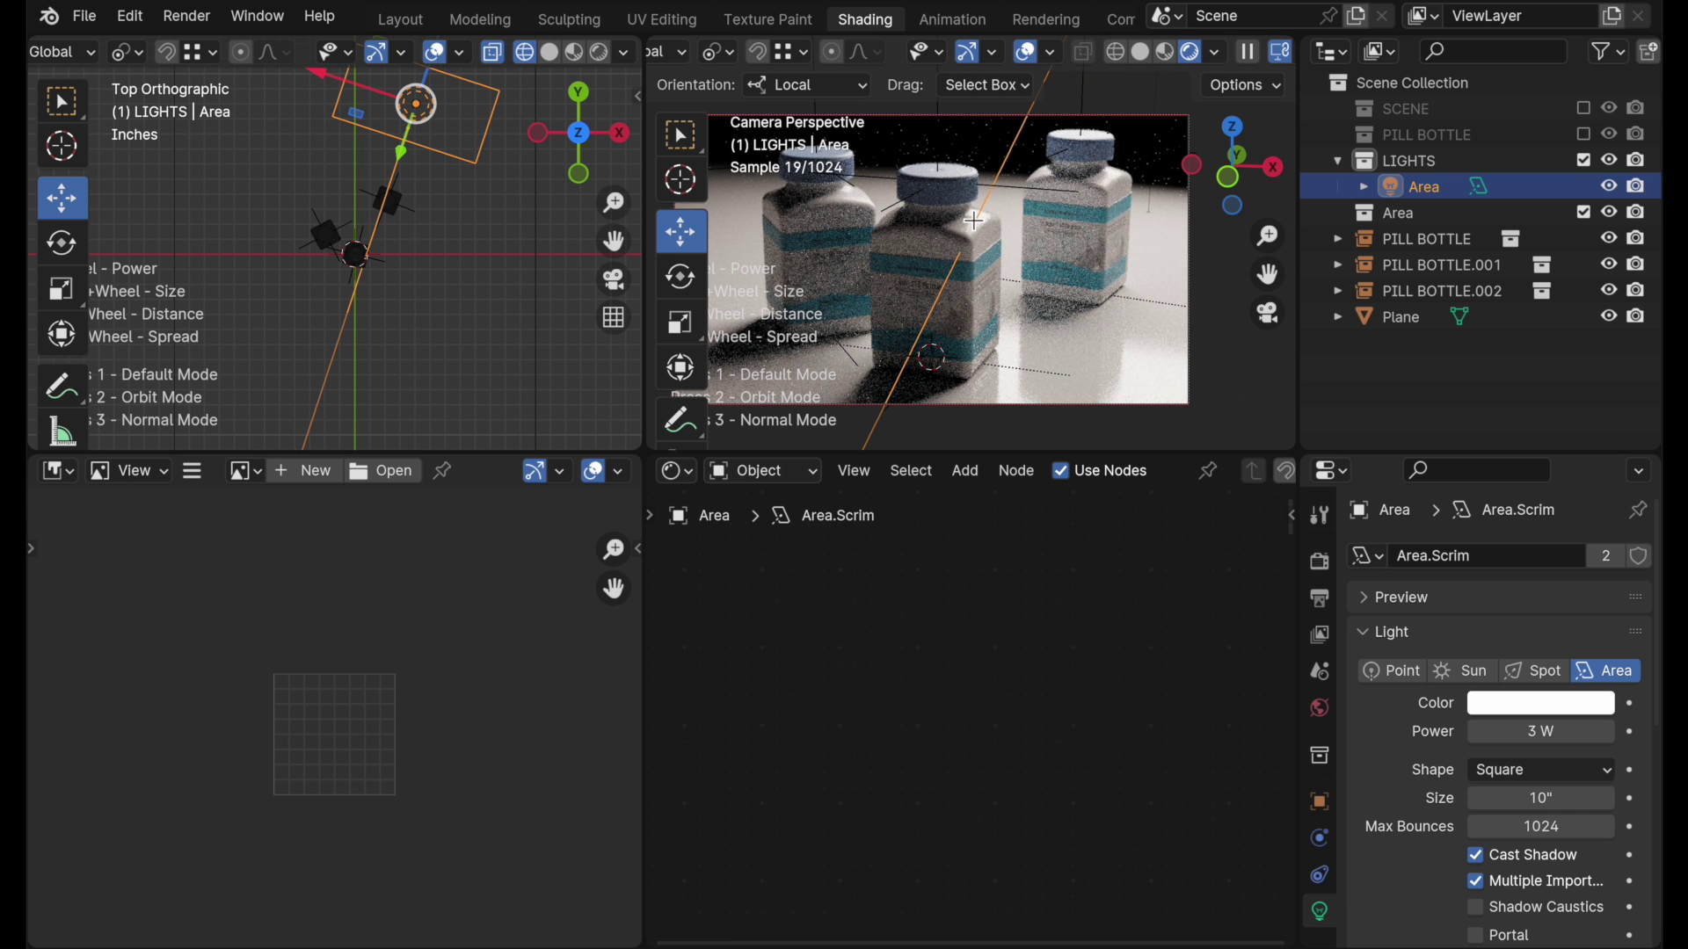
{"action": "key", "text": "3"}
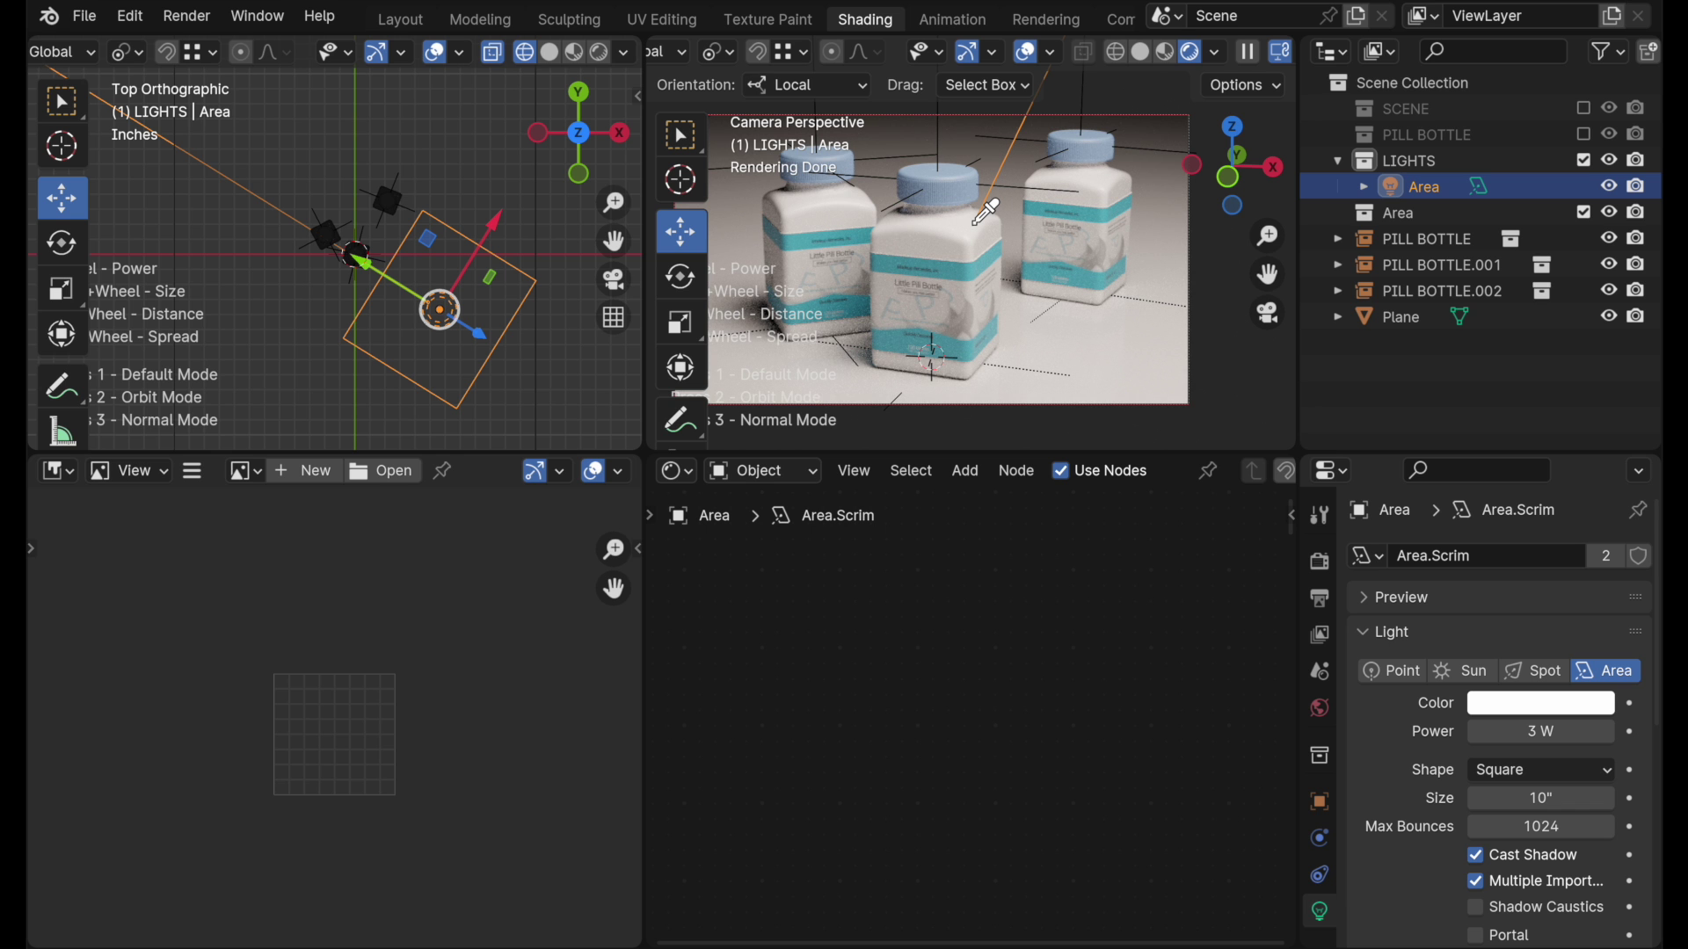
{"action": "left_click_drag", "start_coordinate": [984, 215], "coordinate": [930, 236]}
Step: Lower the area light's power to 2 W and slide it along its aim direction
{"action": "left_click", "coordinate": [1552, 731]}
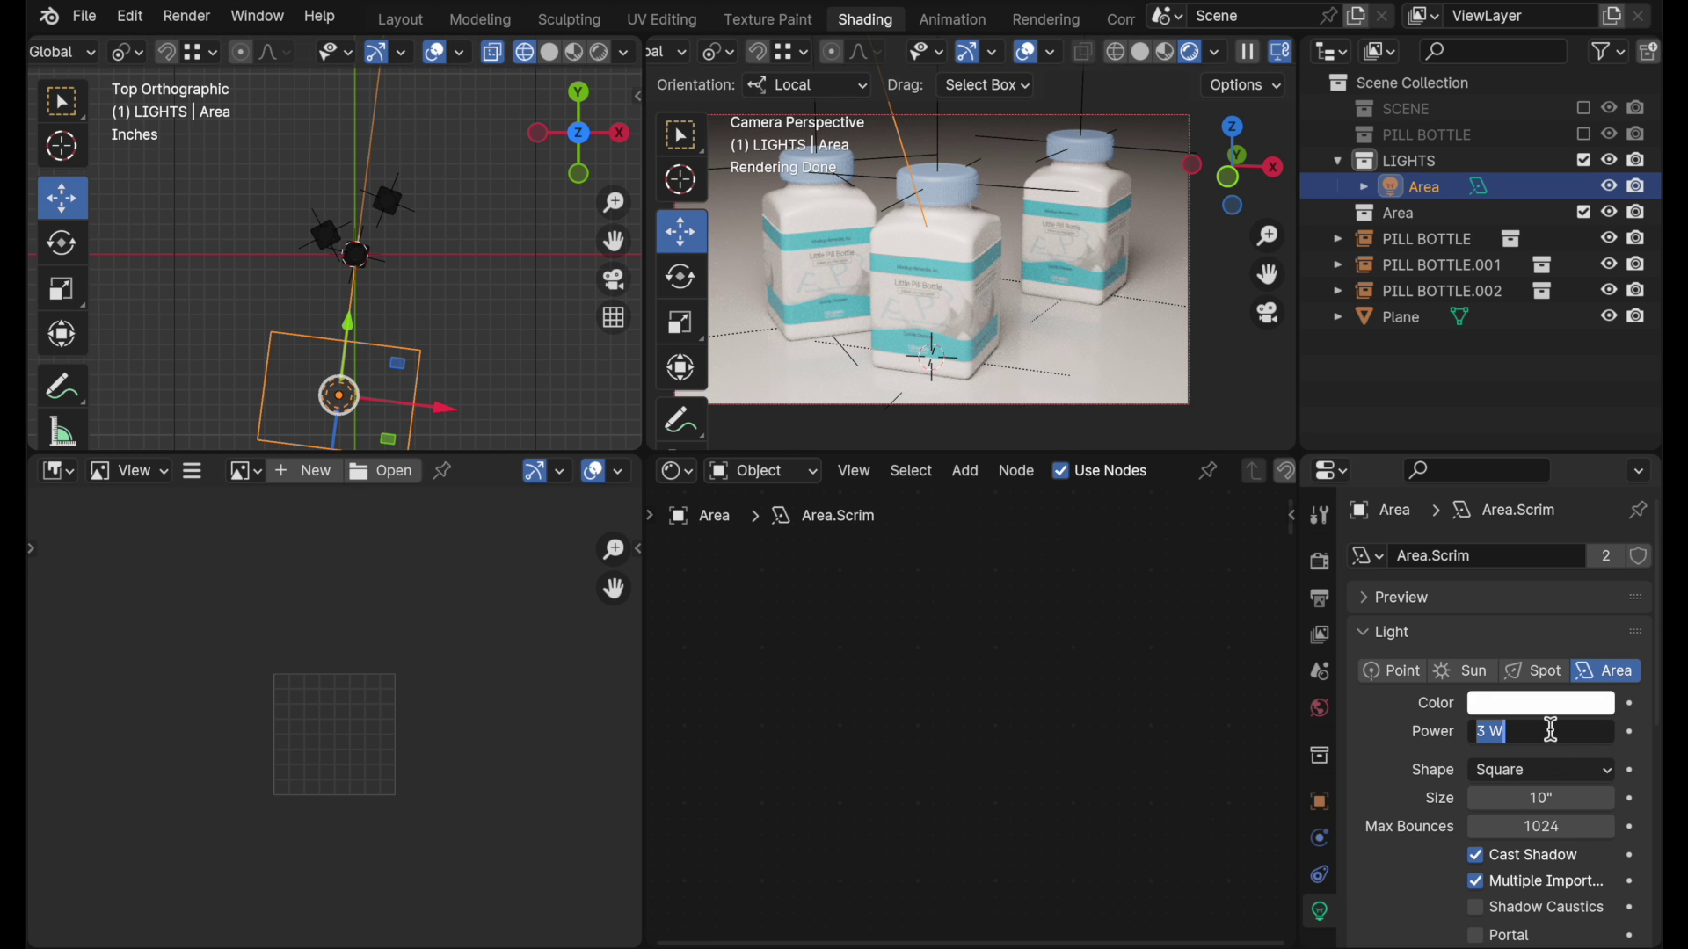
{"action": "type", "text": "2"}
{"action": "key", "text": "Return"}
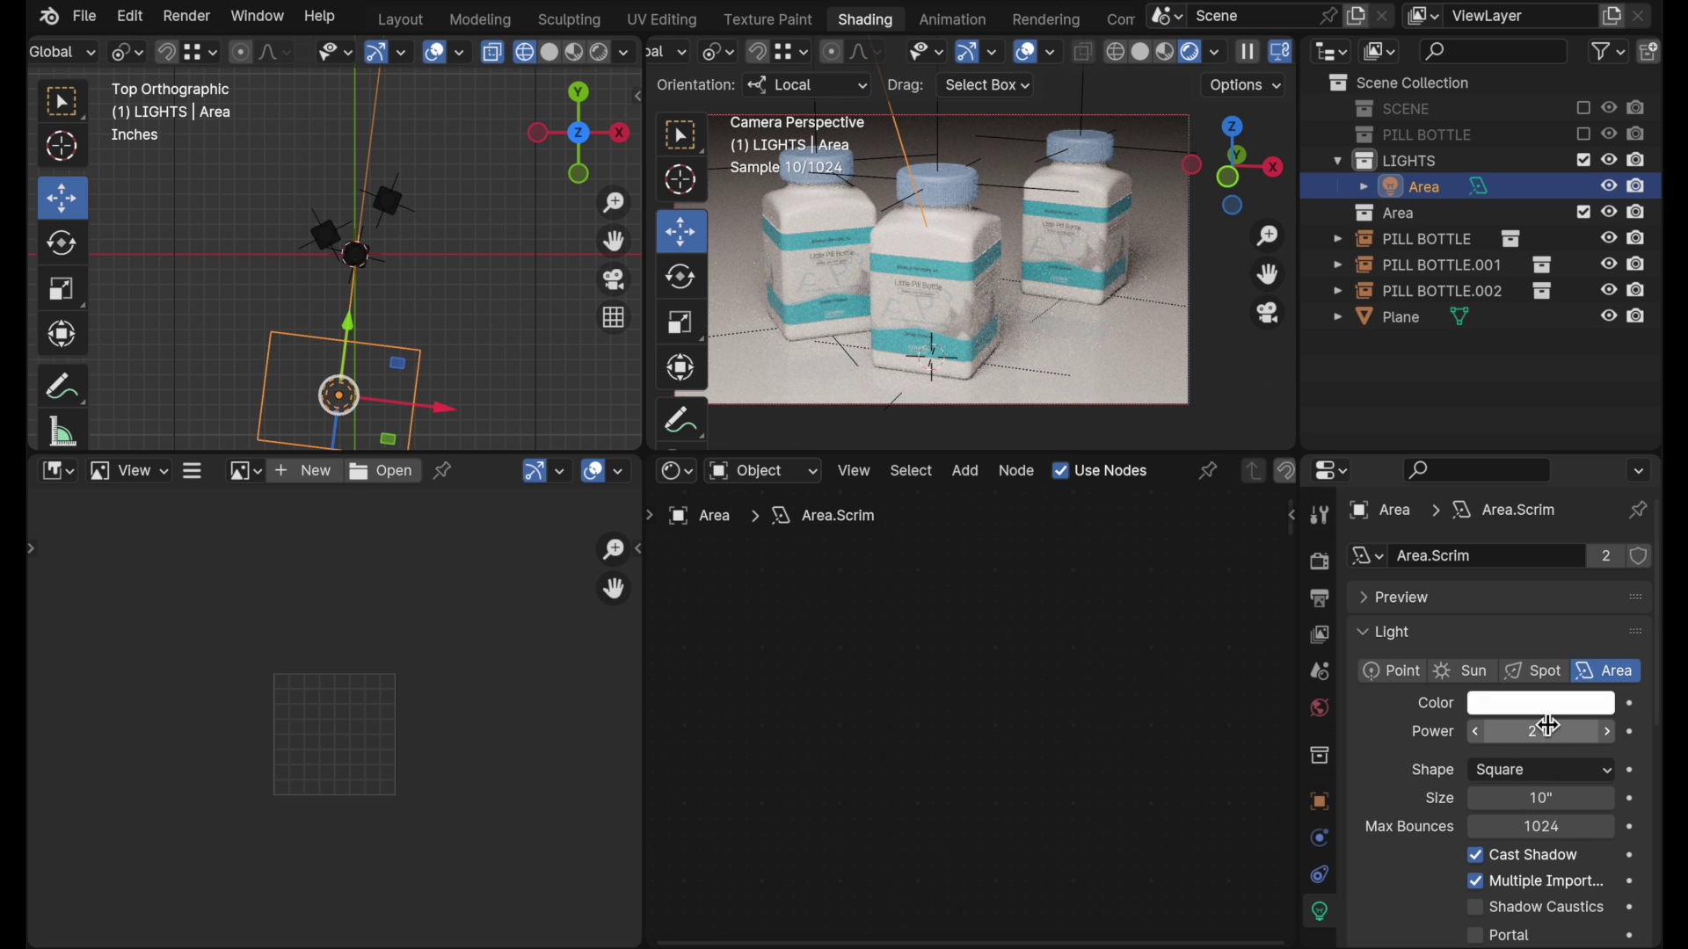
{"action": "middle_click_drag", "start_coordinate": [415, 380], "coordinate": [276, 232]}
{"action": "left_click_drag", "start_coordinate": [274, 263], "coordinate": [182, 239]}
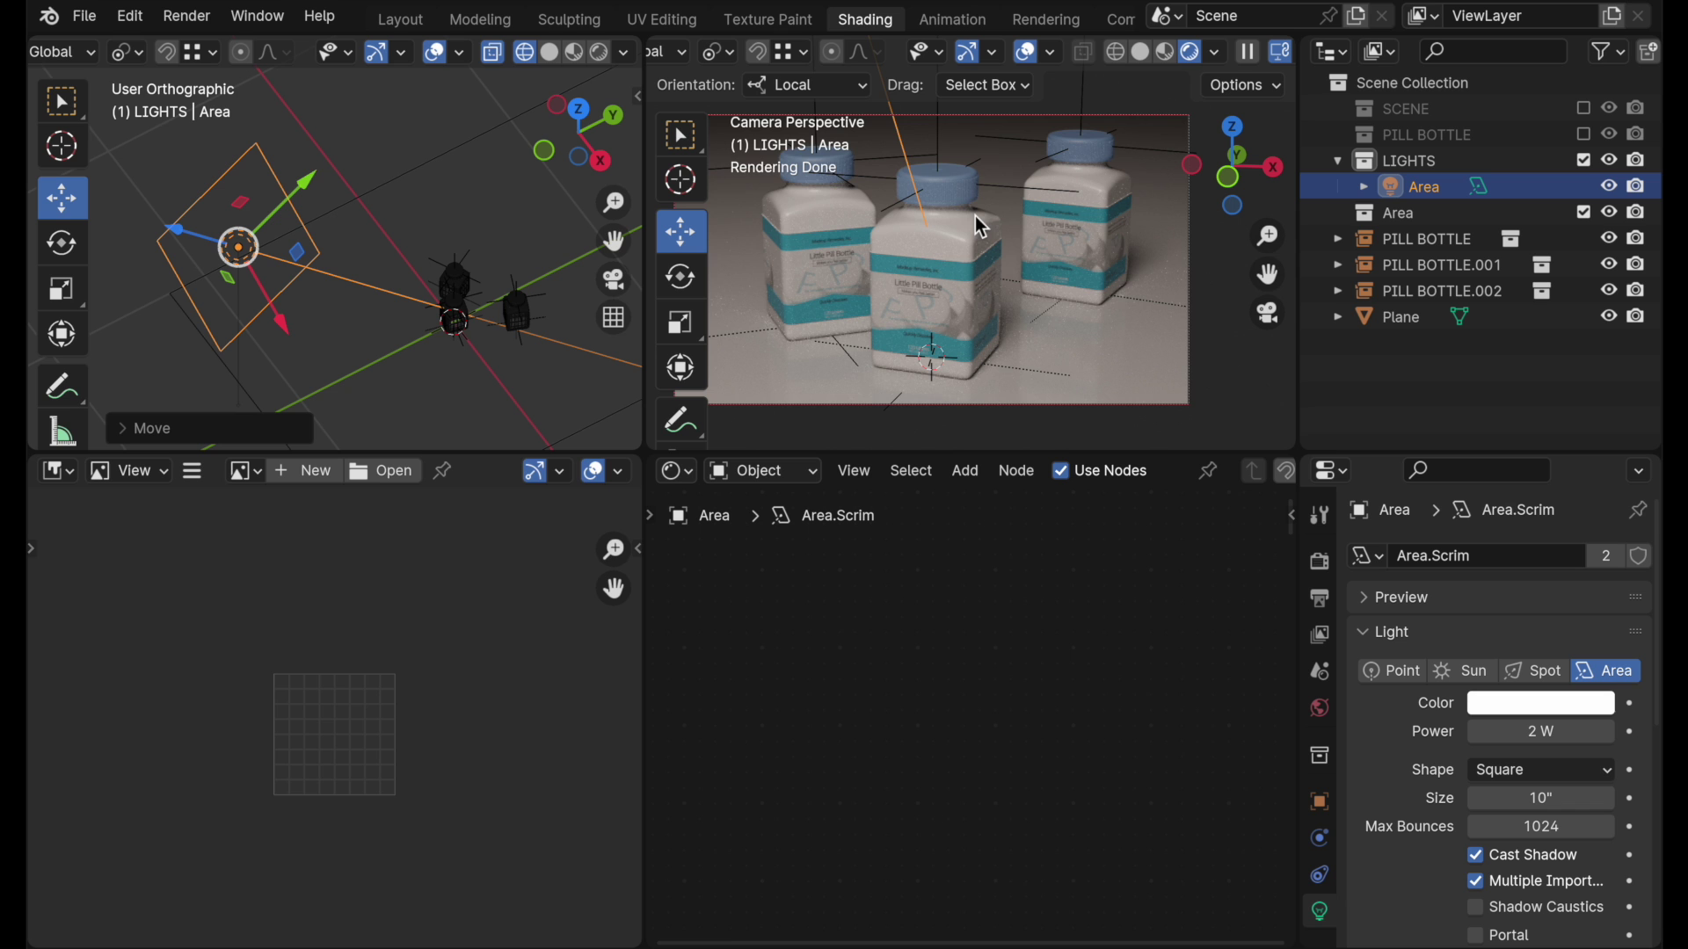
Step: Re-place the area light, push it farther out in Default Mode, then orbit it around the bottles
{"action": "key", "text": "Tab"}
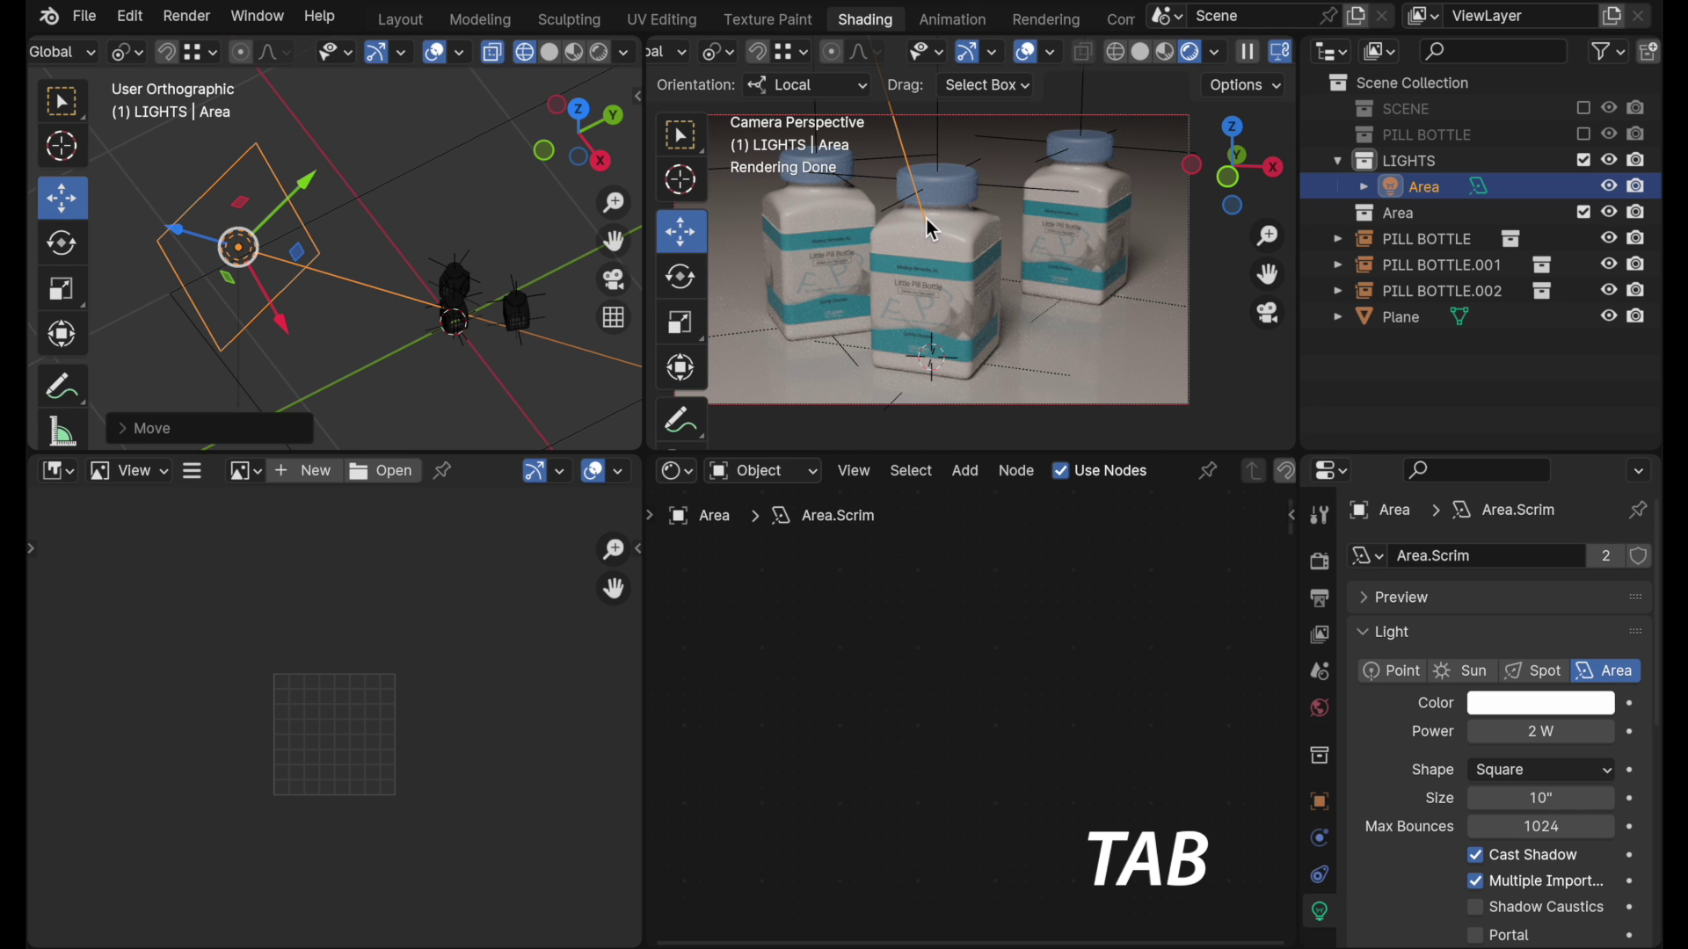
{"action": "left_click_drag", "start_coordinate": [930, 230], "coordinate": [970, 216]}
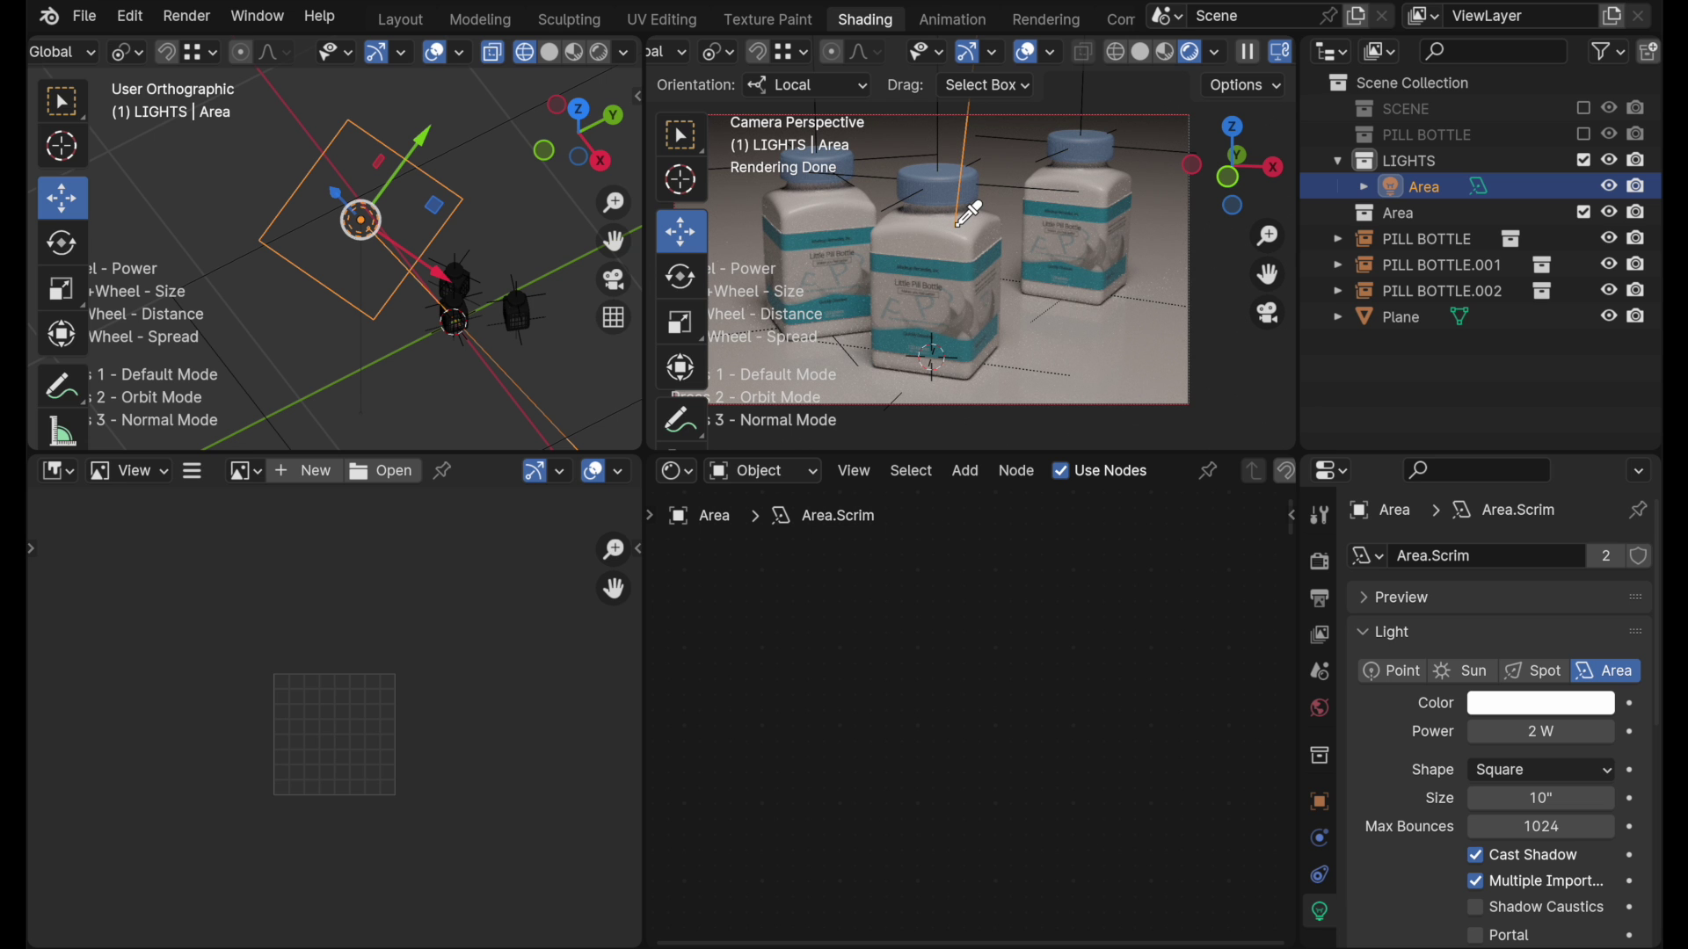
{"action": "mouse_move", "coordinate": [967, 215]}
{"action": "left_mouse_down"}
{"action": "mouse_move", "coordinate": [983, 237]}
{"action": "mouse_move", "coordinate": [978, 219]}
{"action": "left_mouse_up"}
{"action": "key", "text": "1"}
{"action": "scroll", "coordinate": [975, 220], "scroll_direction": "down", "scroll_amount": 4}
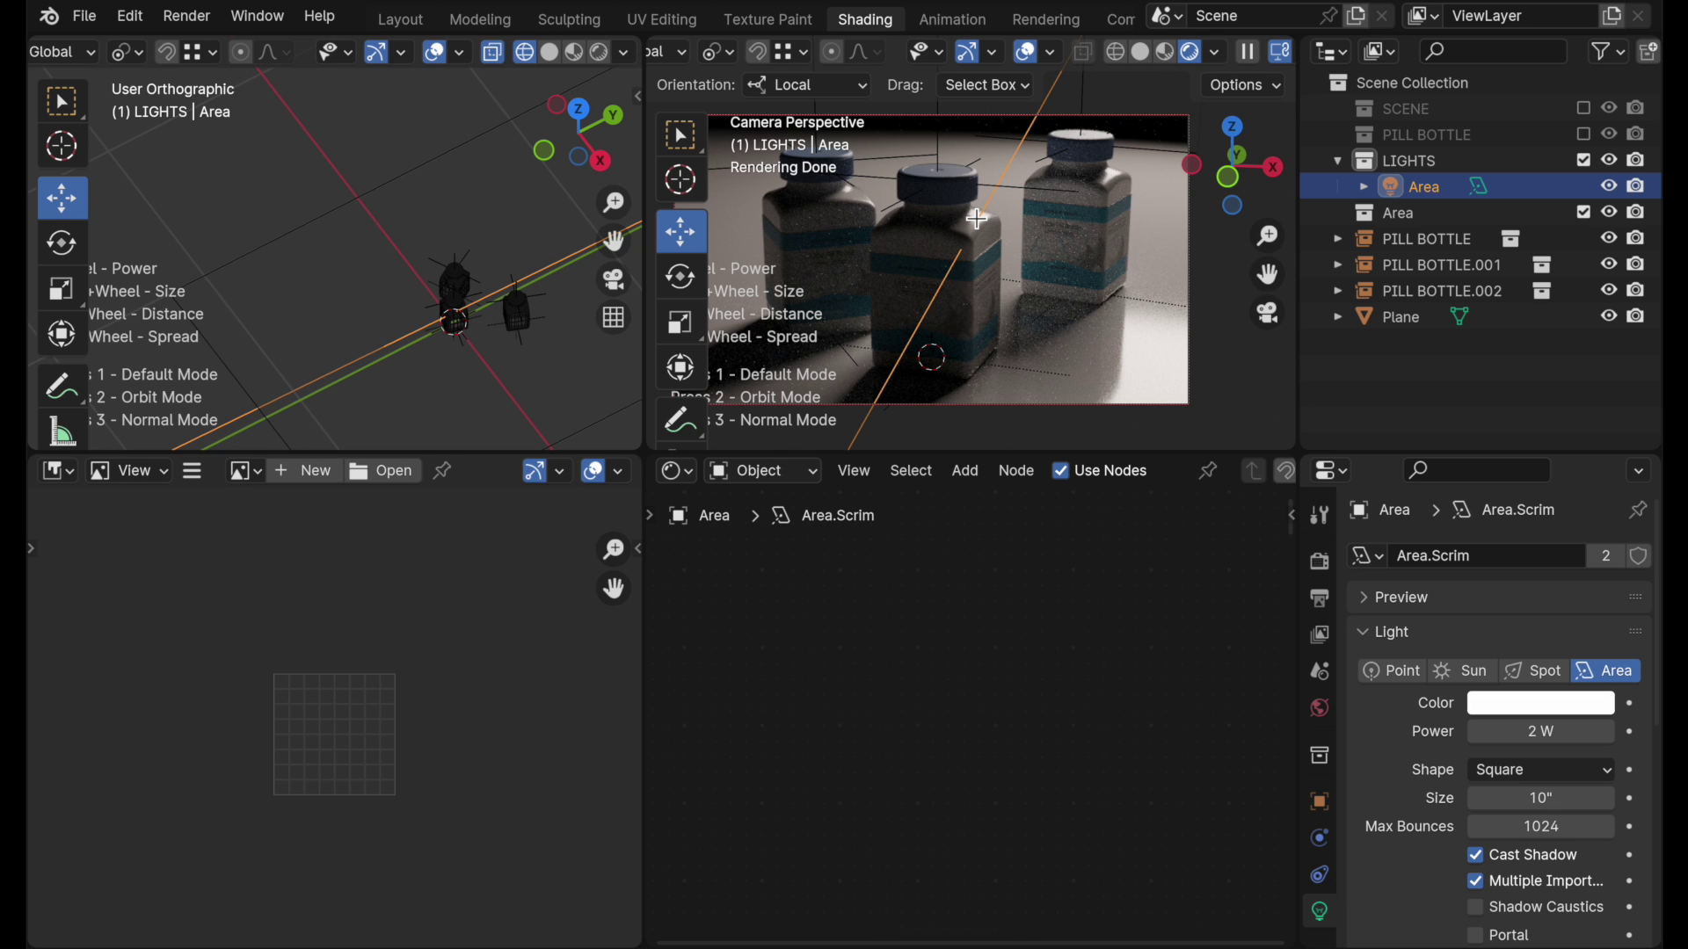
{"action": "key", "text": "2"}
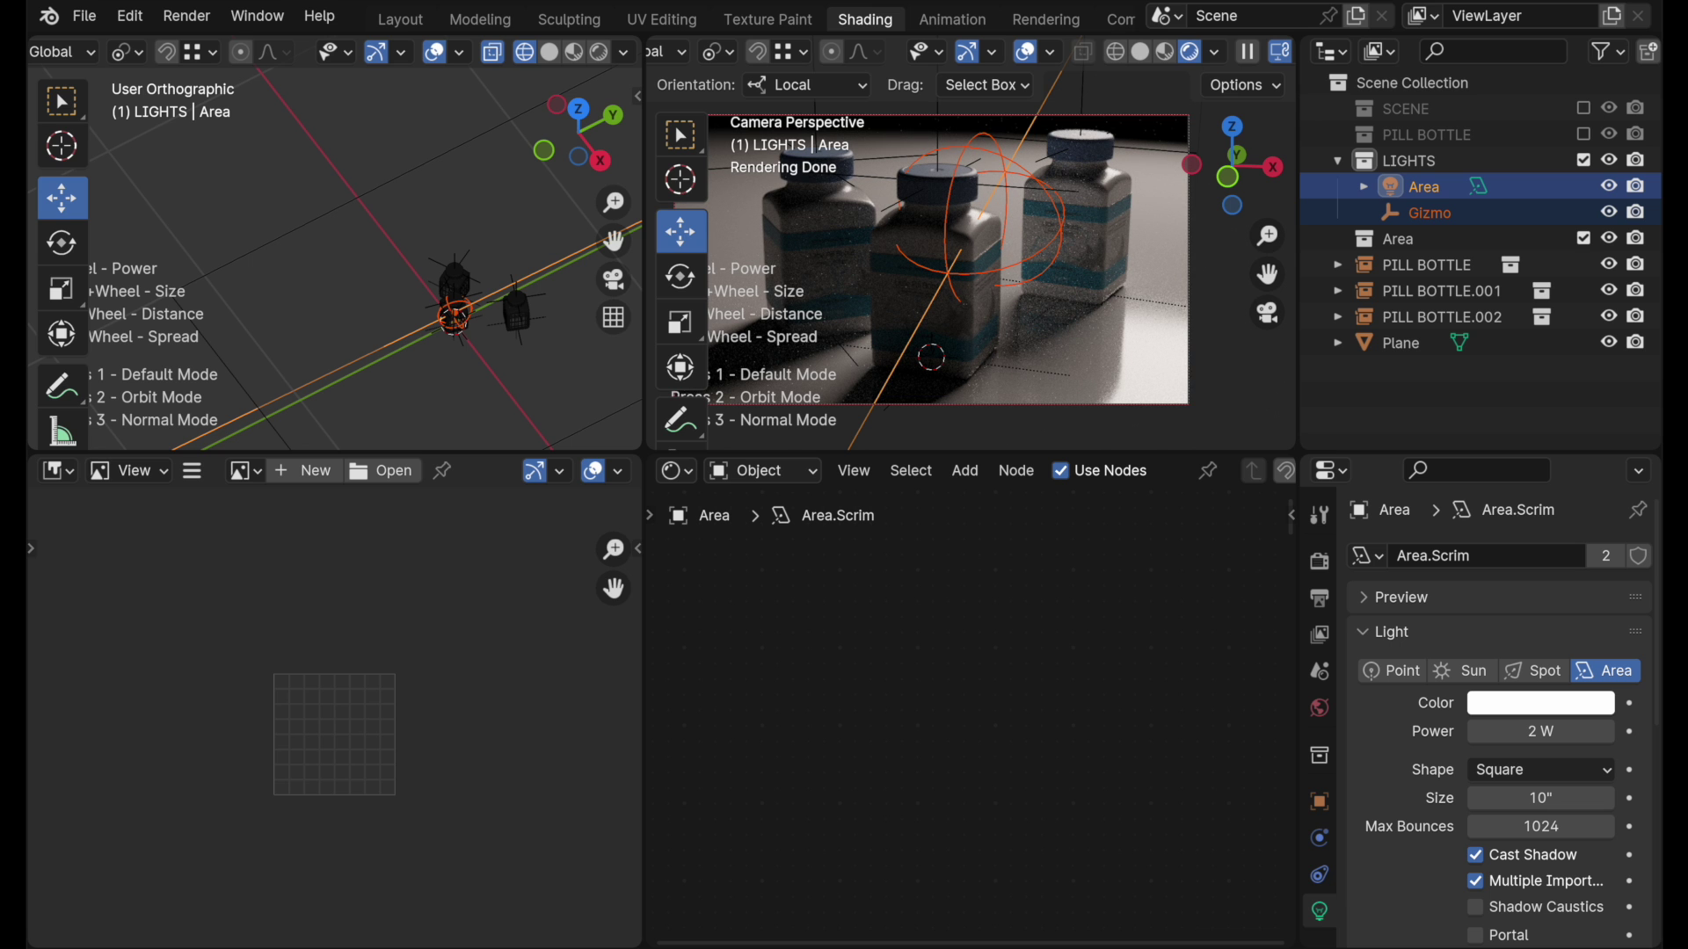
{"action": "left_click_drag", "start_coordinate": [931, 357], "coordinate": [931, 356]}
Step: Re-place the area light with Ctrl+Shift+L and re-aim it at the middle bottle, slightly higher
{"action": "left_click", "coordinate": [951, 199]}
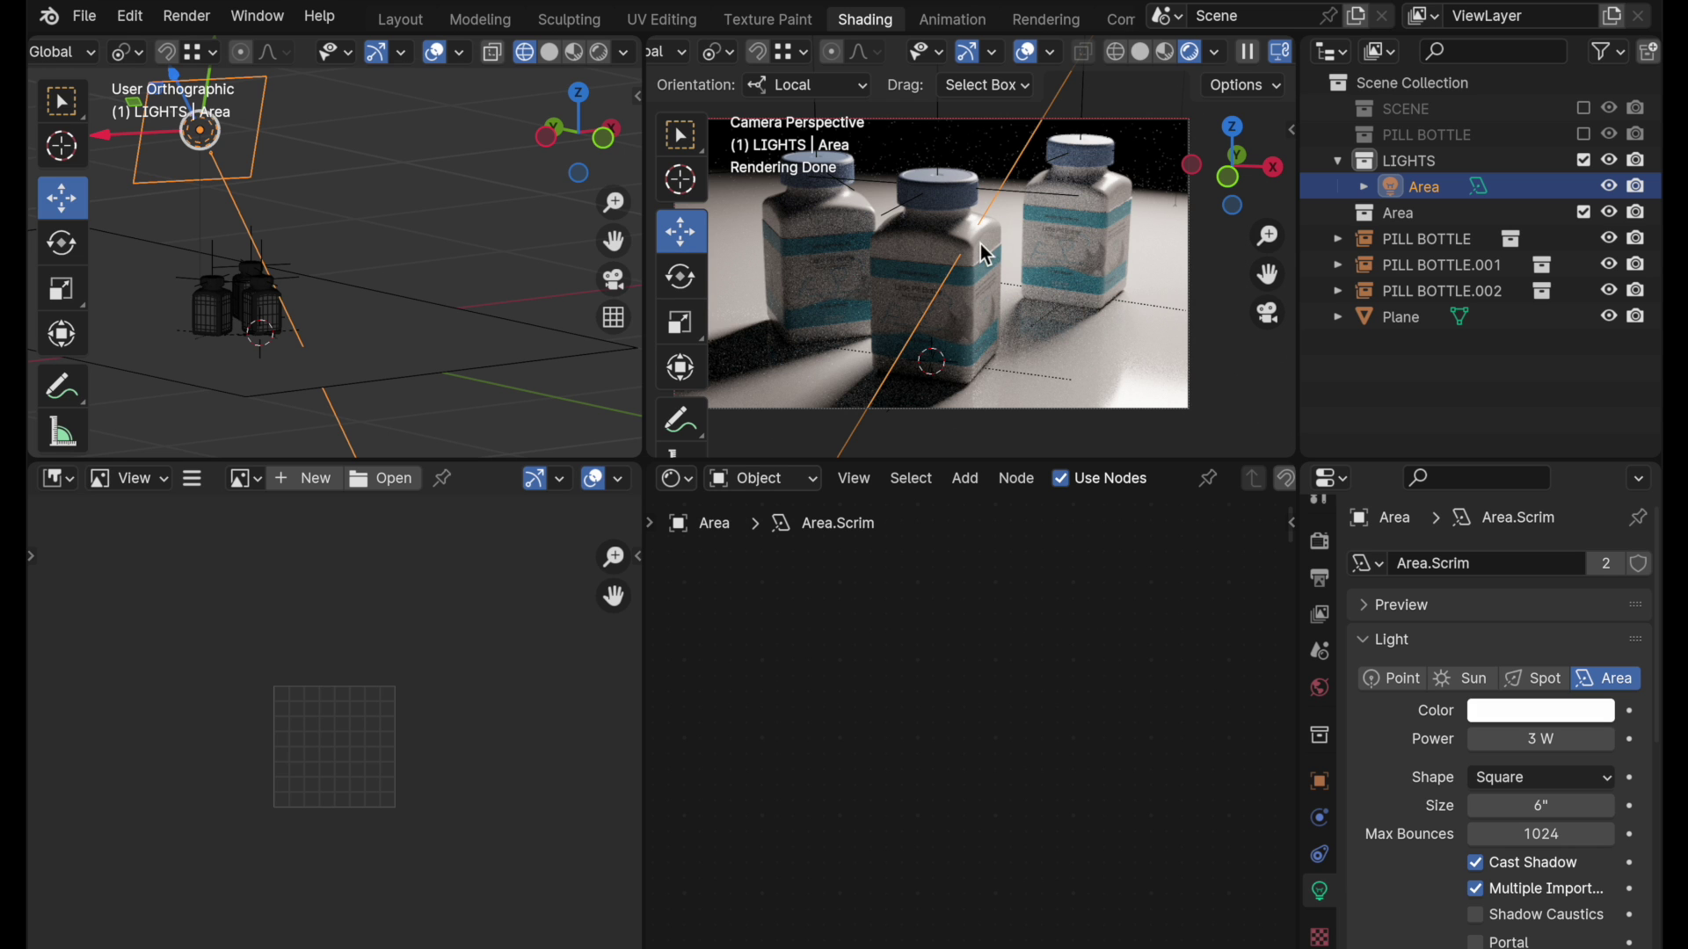
{"action": "key", "text": "ctrl+shift+l"}
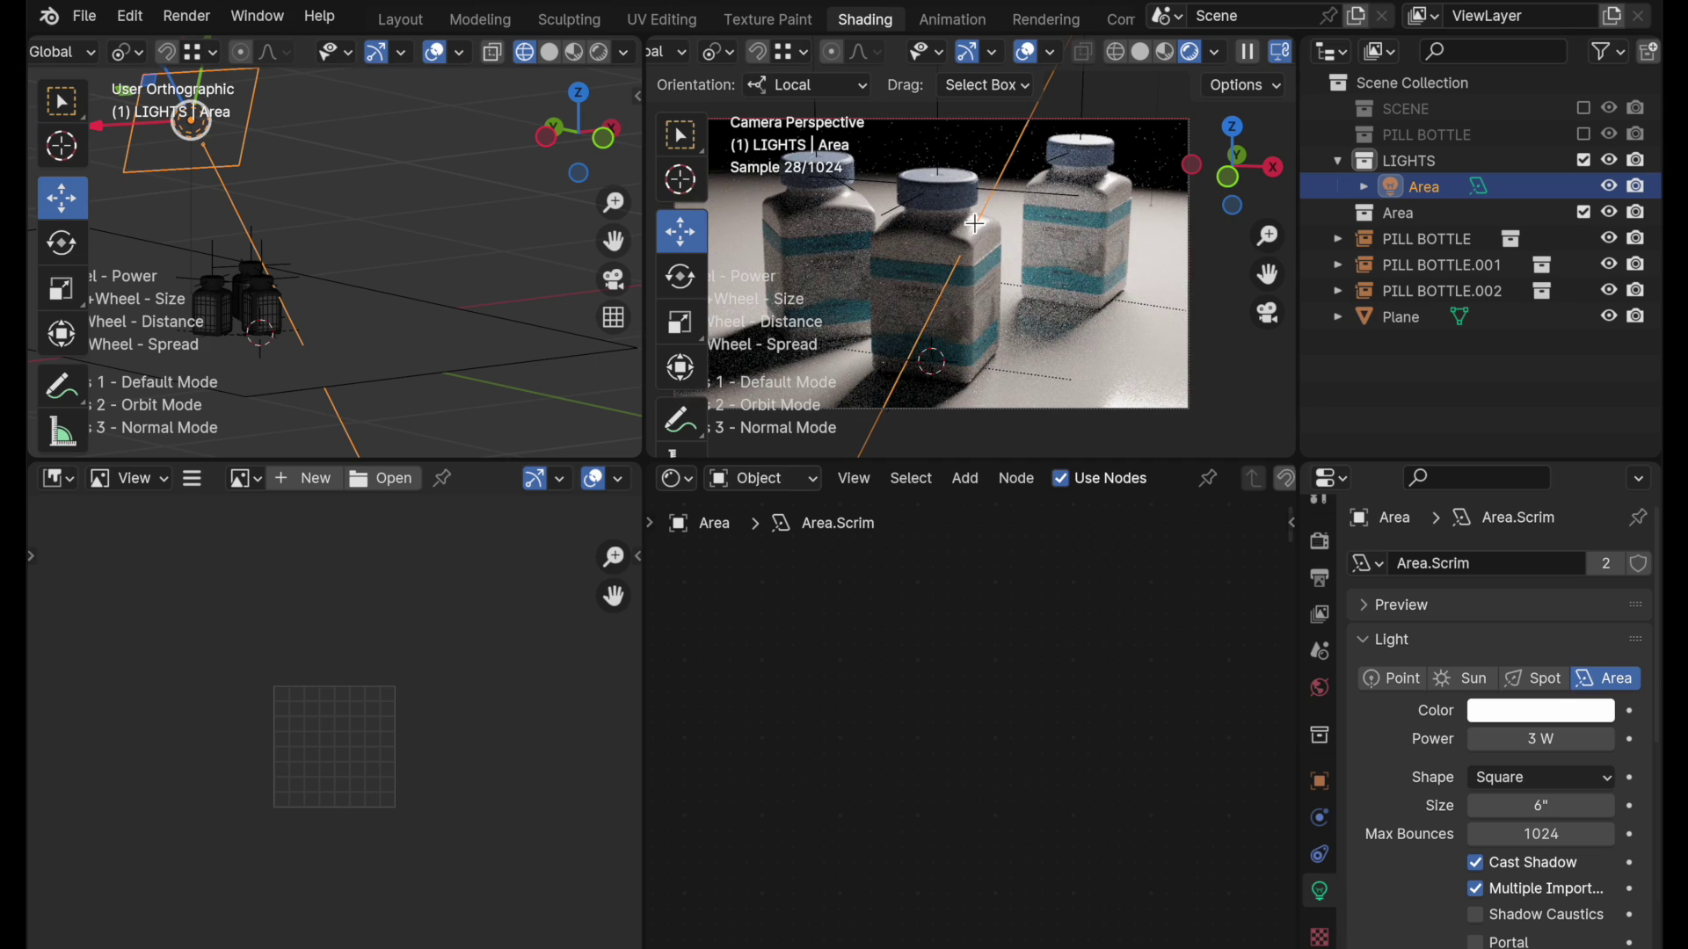
{"action": "left_click_drag", "start_coordinate": [976, 223], "coordinate": [1106, 183]}
{"action": "scroll", "coordinate": [1115, 193], "scroll_direction": "up", "scroll_amount": 5, "text": "ctrl"}
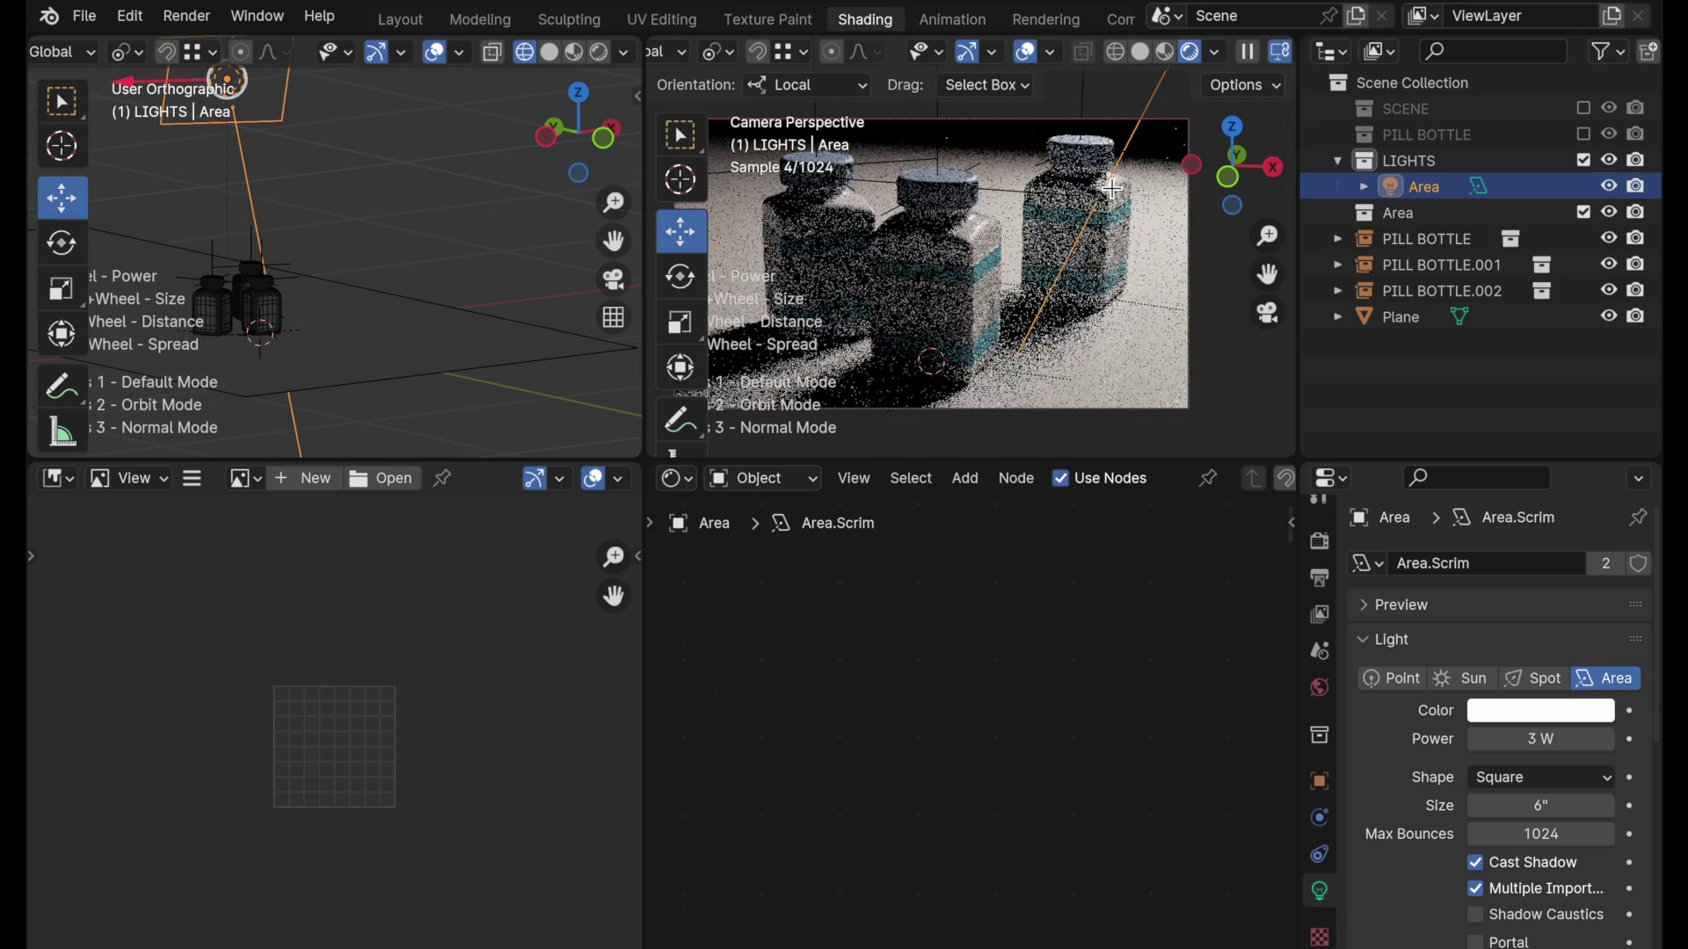
{"action": "key", "text": "p"}
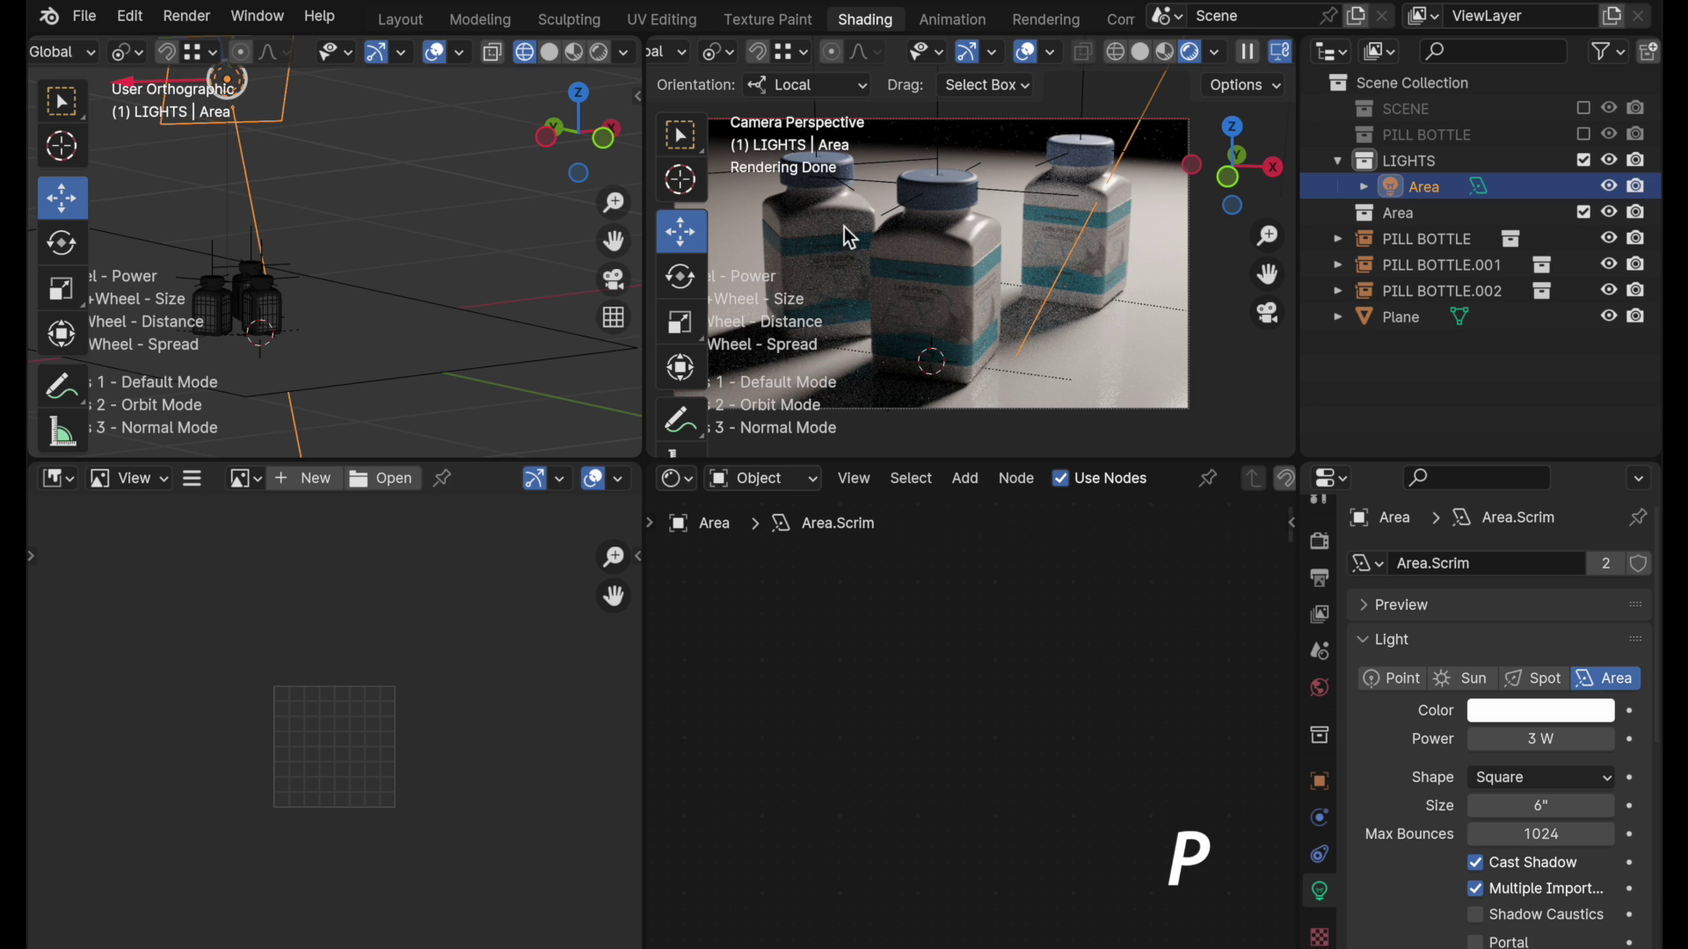
{"action": "left_click", "coordinate": [788, 220]}
{"action": "key", "text": "p"}
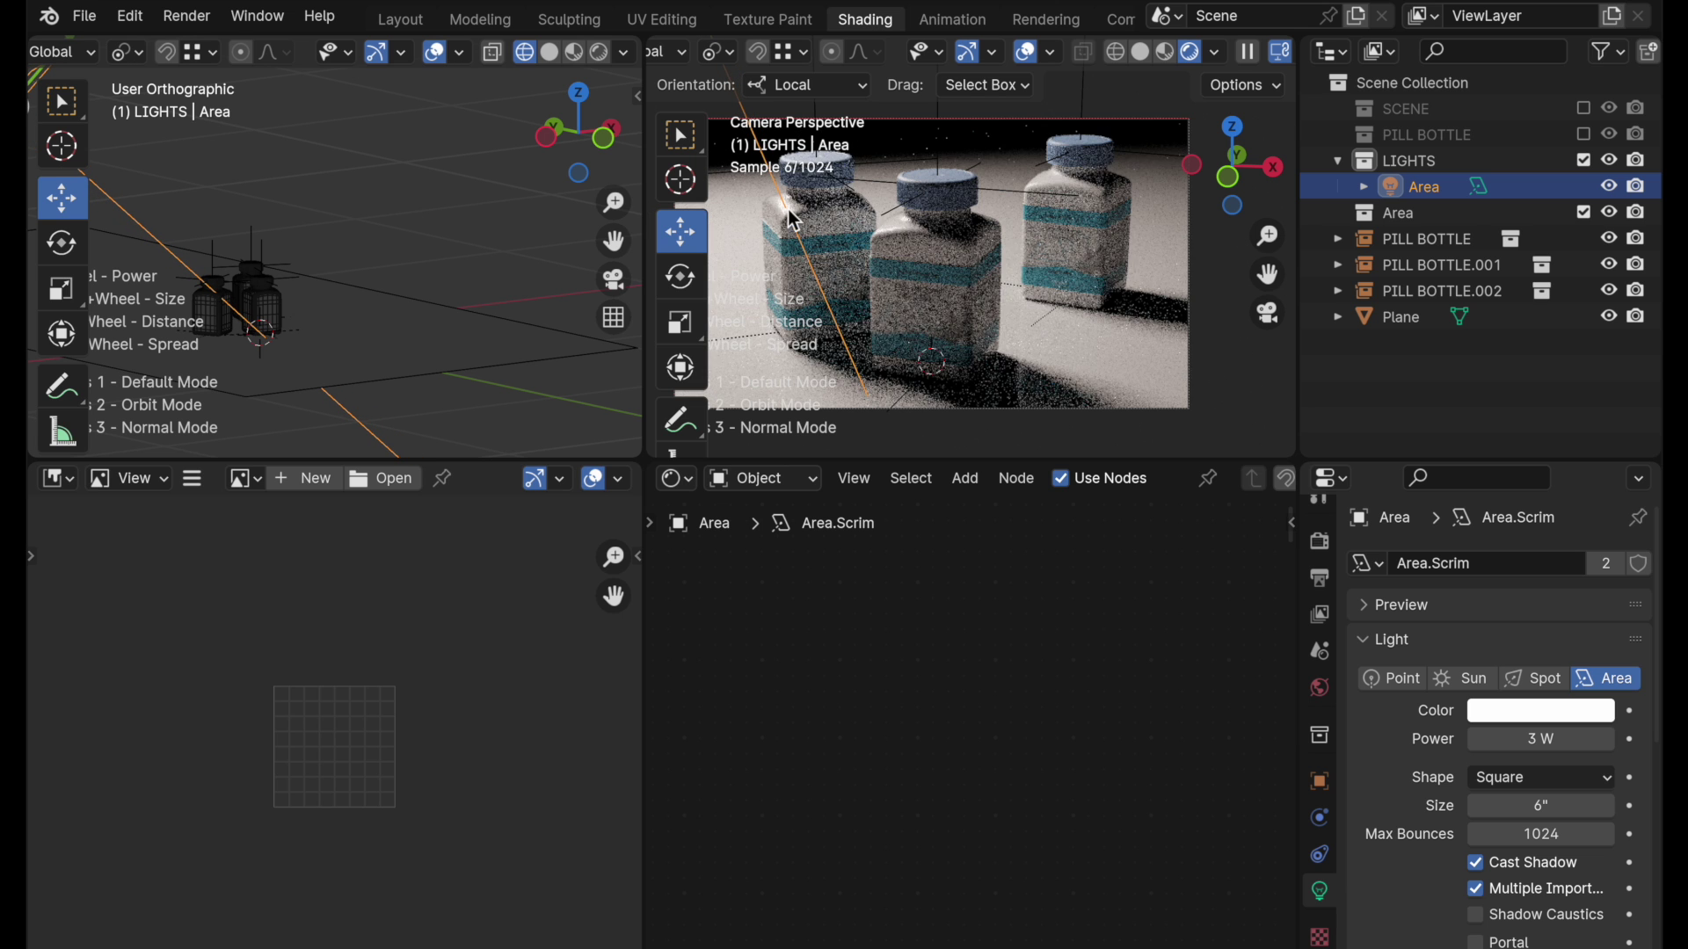
{"action": "left_click", "coordinate": [970, 234]}
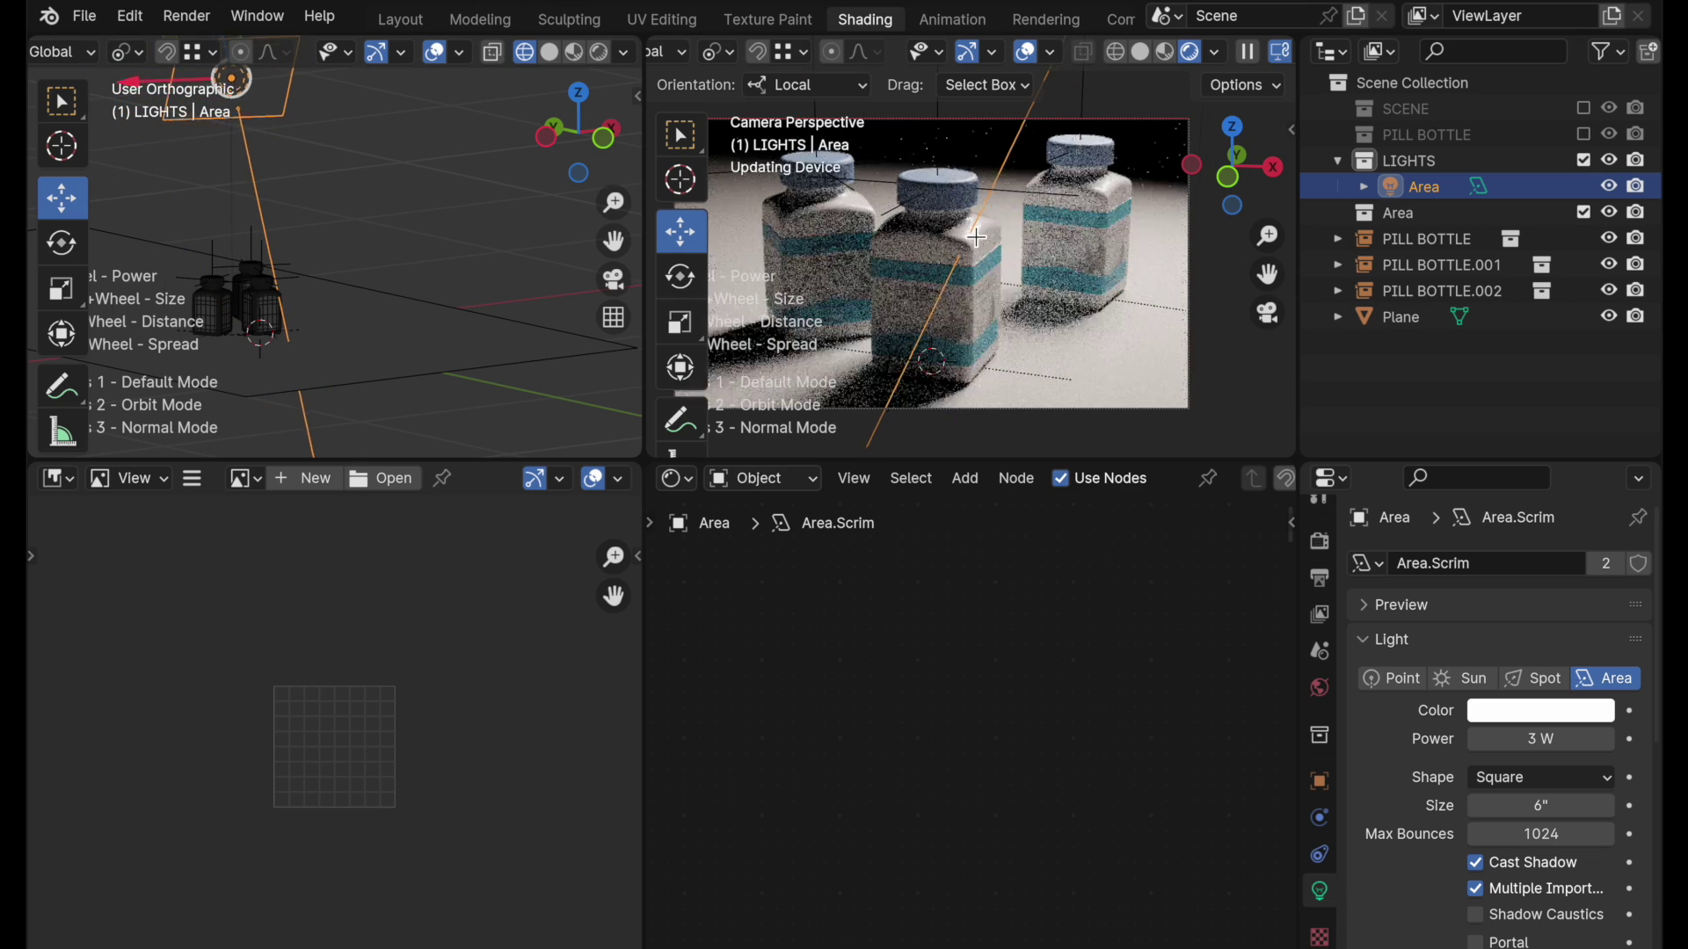
{"action": "left_click", "coordinate": [973, 230]}
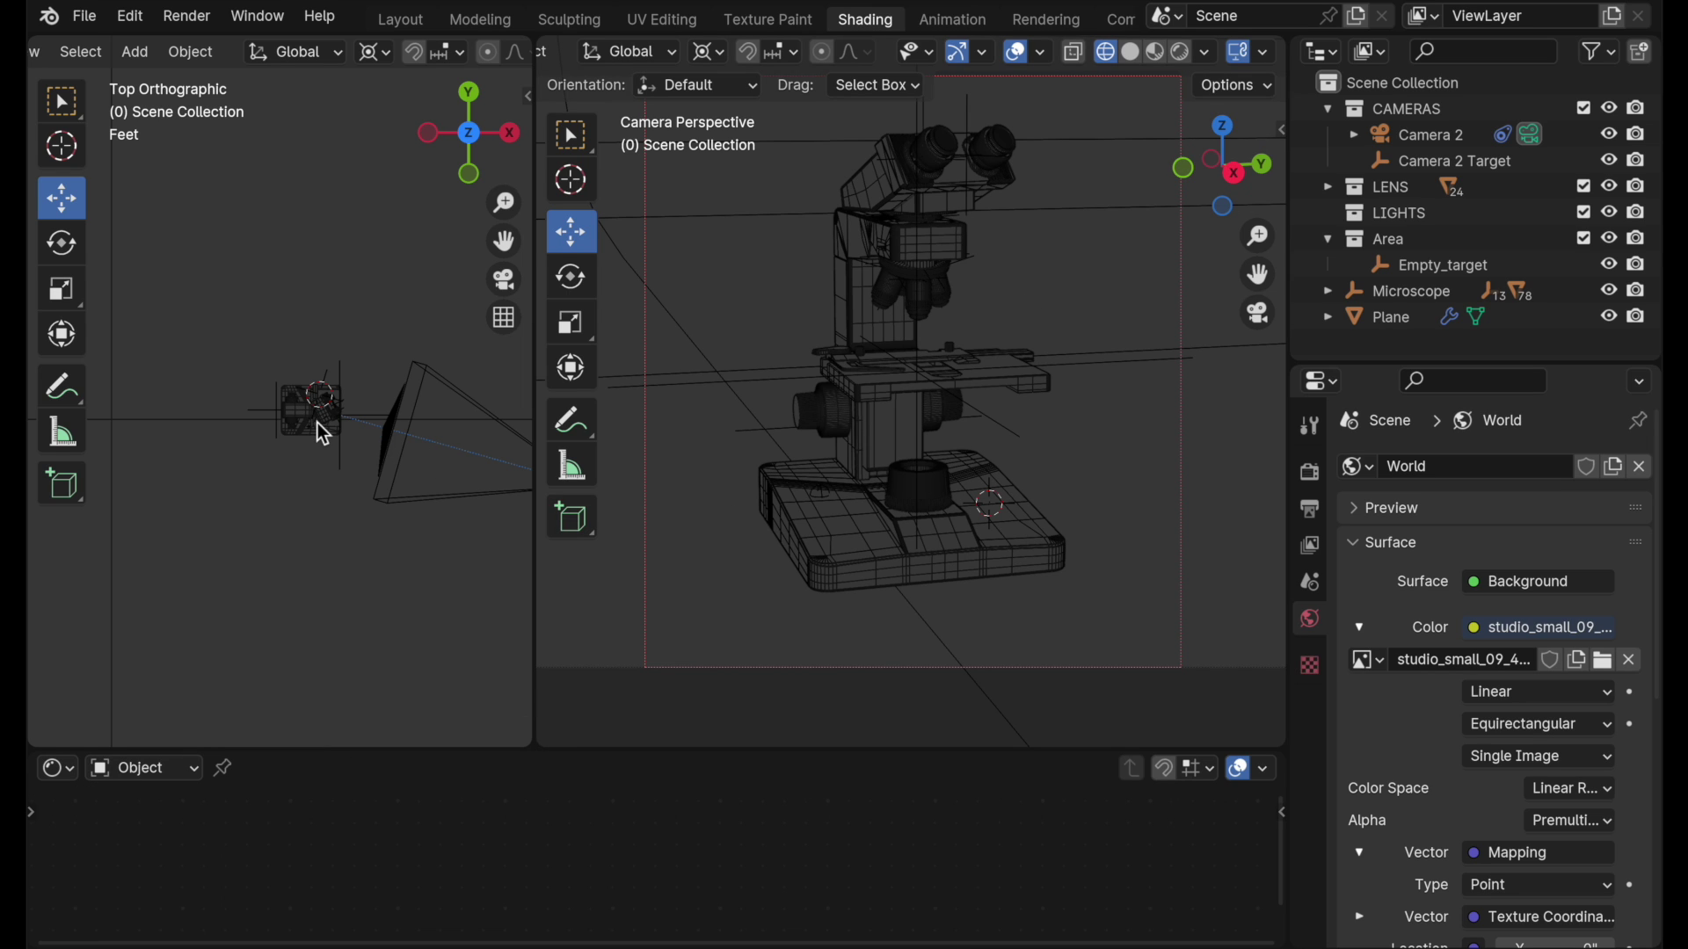
{"action": "key", "text": "shift+a"}
{"action": "mouse_move", "coordinate": [316, 422]}
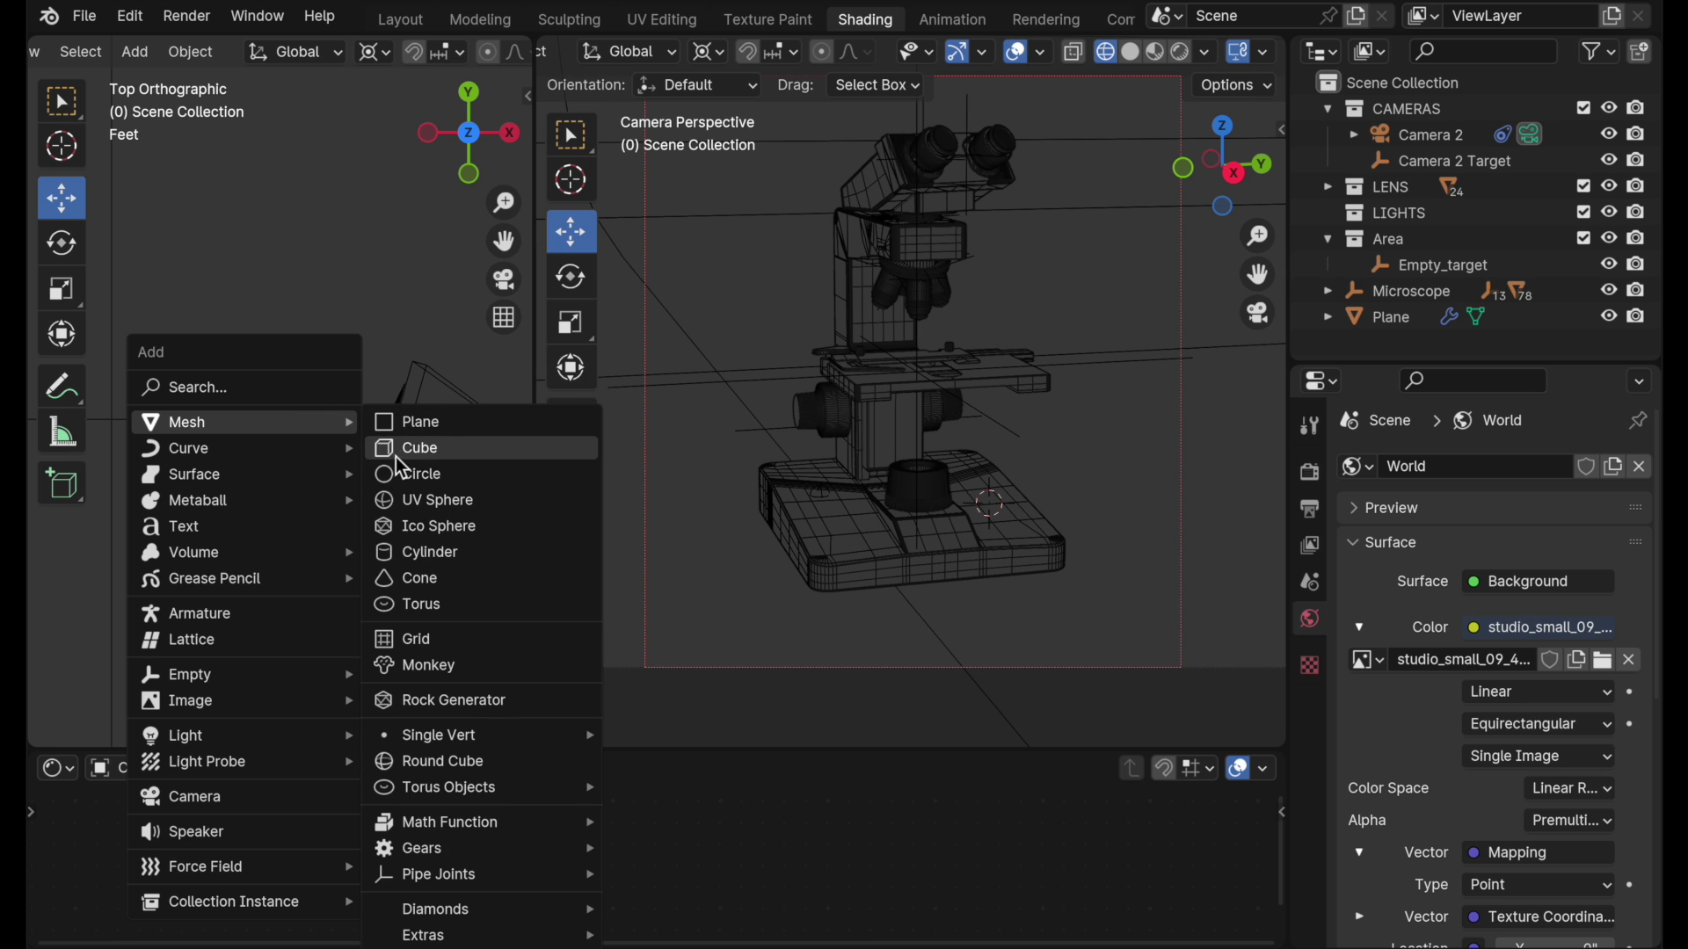
{"action": "left_click", "coordinate": [397, 476]}
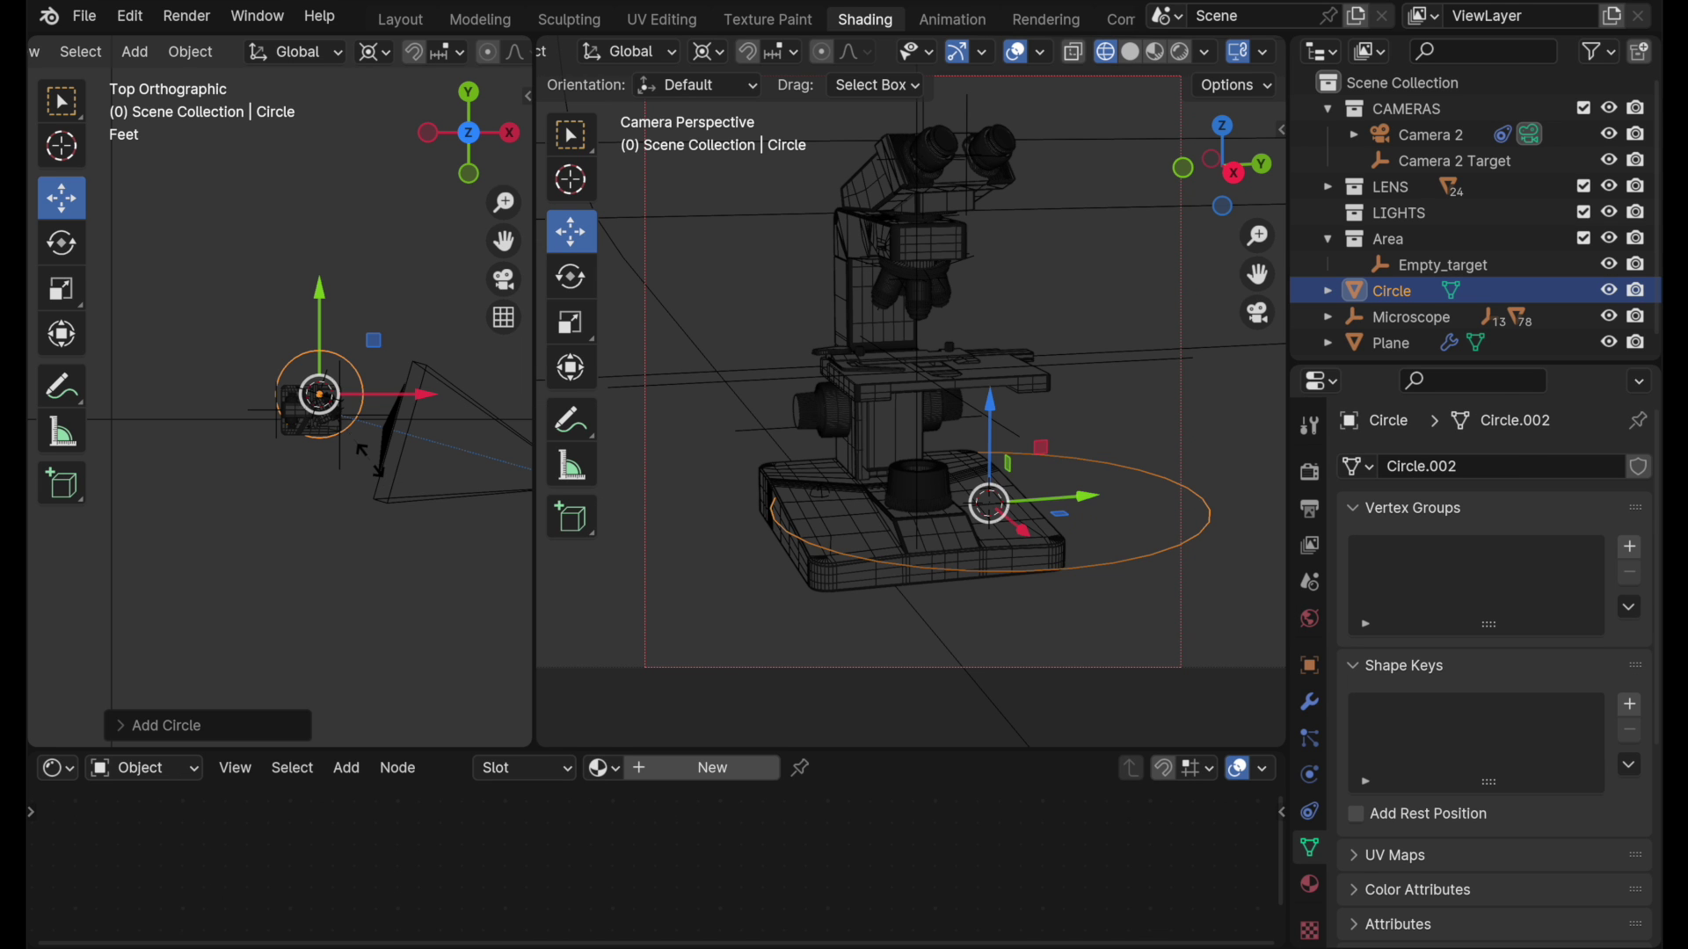
{"action": "key", "text": "s"}
{"action": "left_click", "coordinate": [489, 550]}
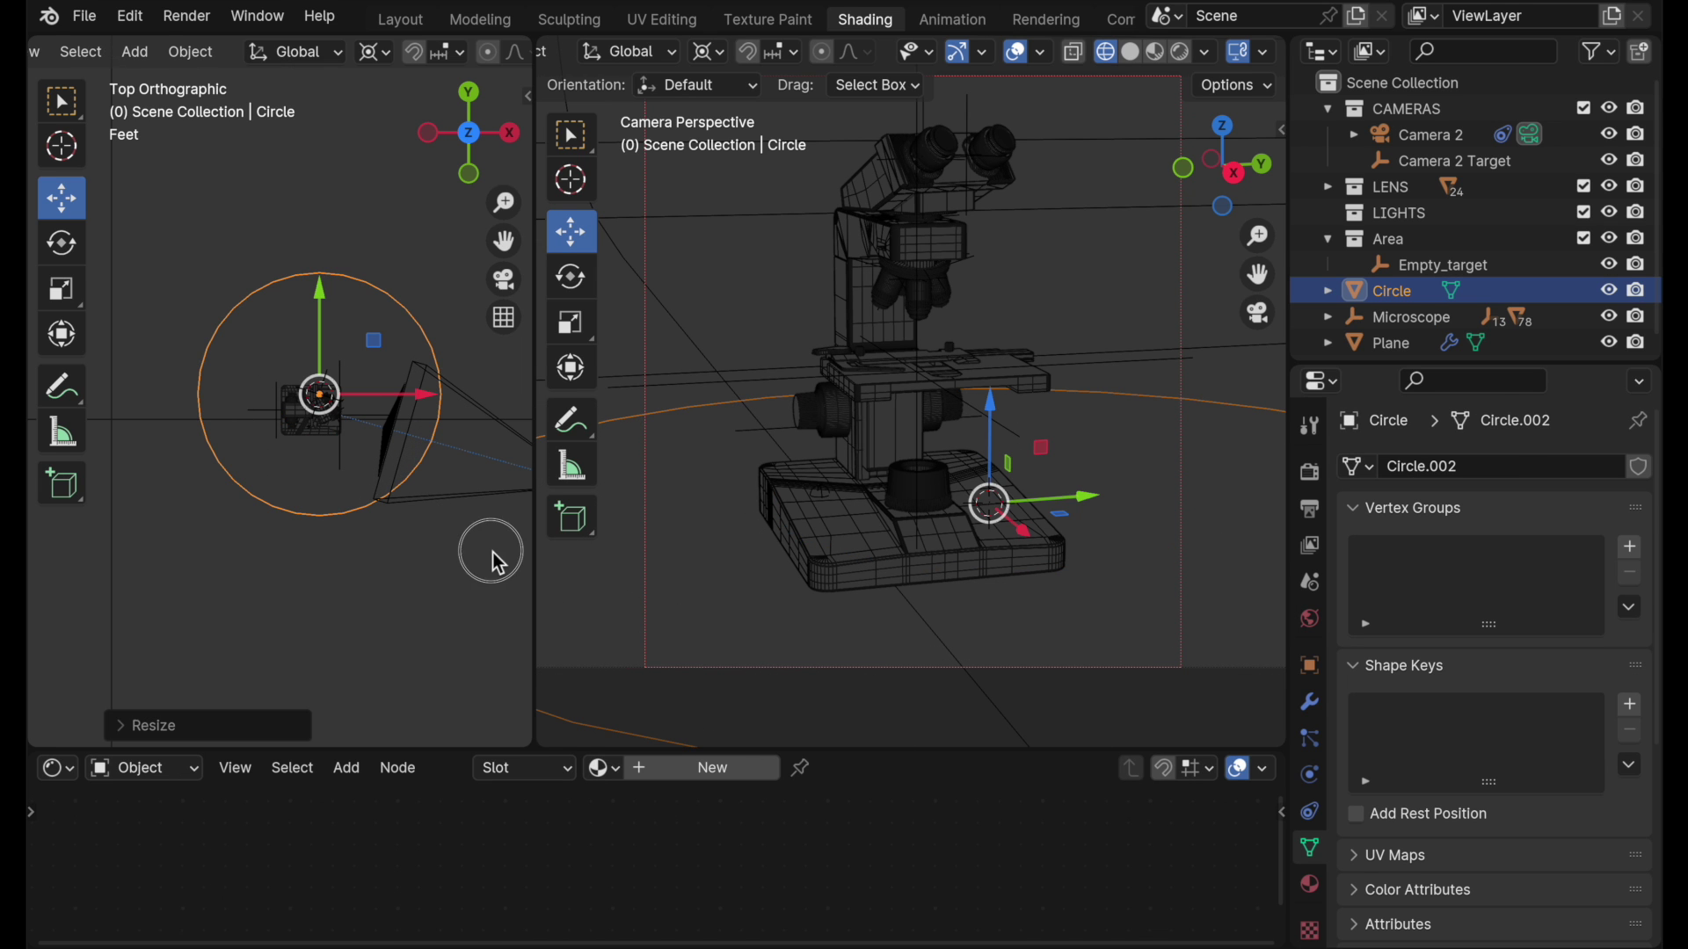
{"action": "scroll", "coordinate": [376, 407], "scroll_direction": "up", "scroll_amount": 3}
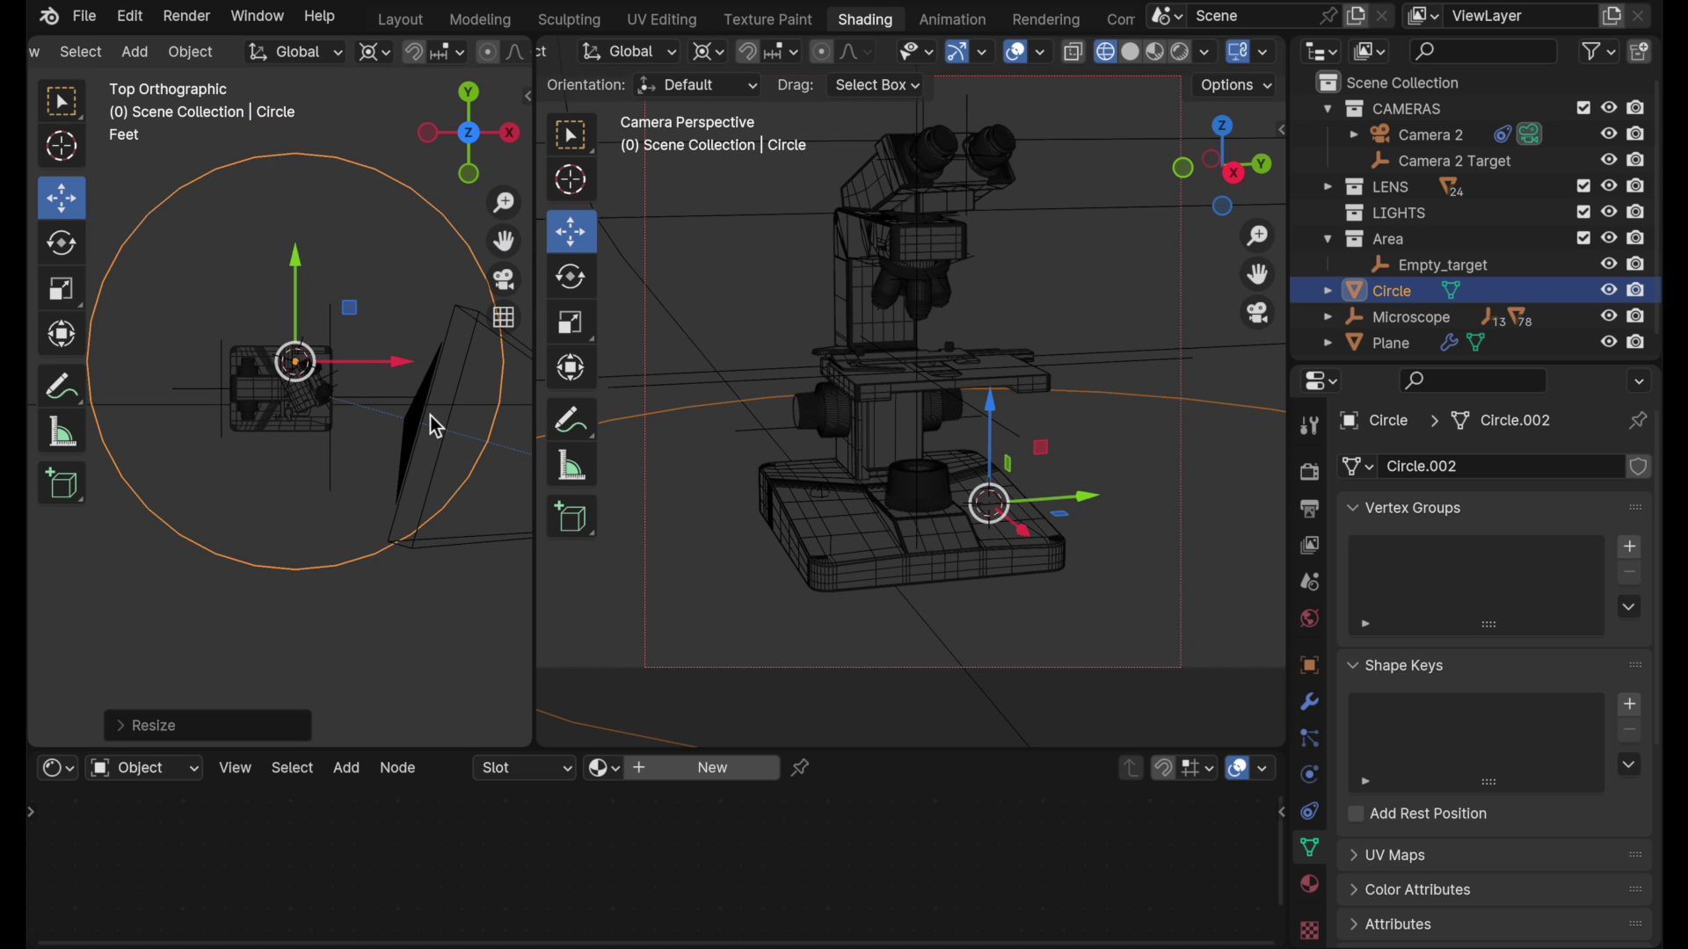
{"action": "key", "text": "n"}
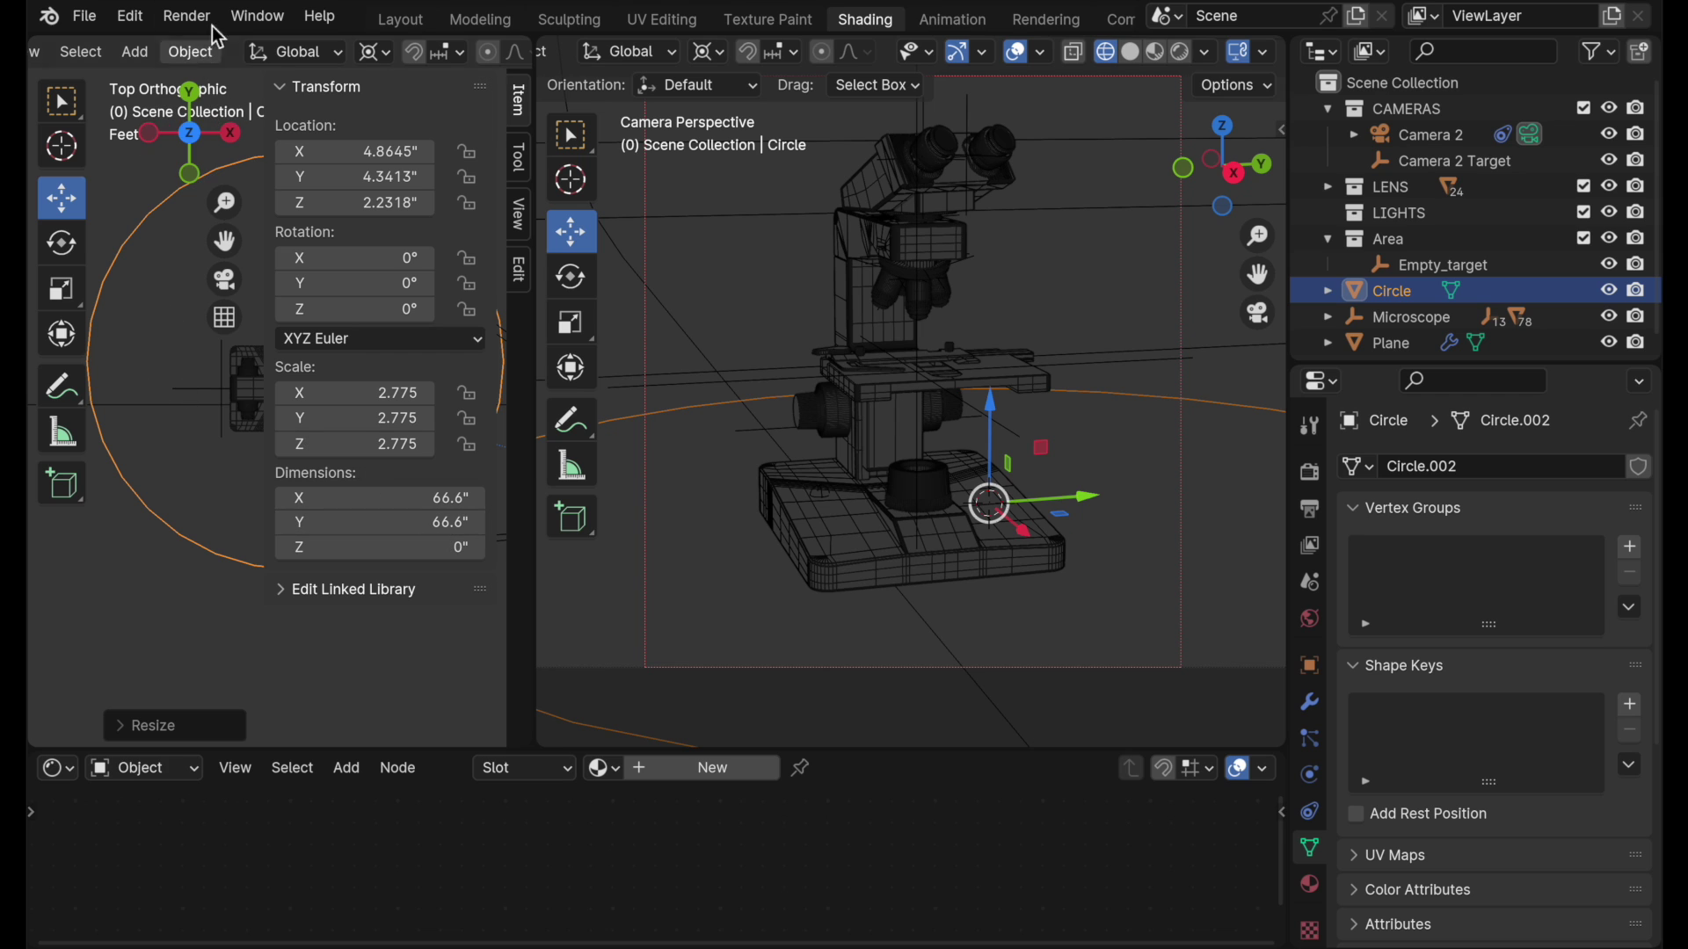
{"action": "key", "text": "x"}
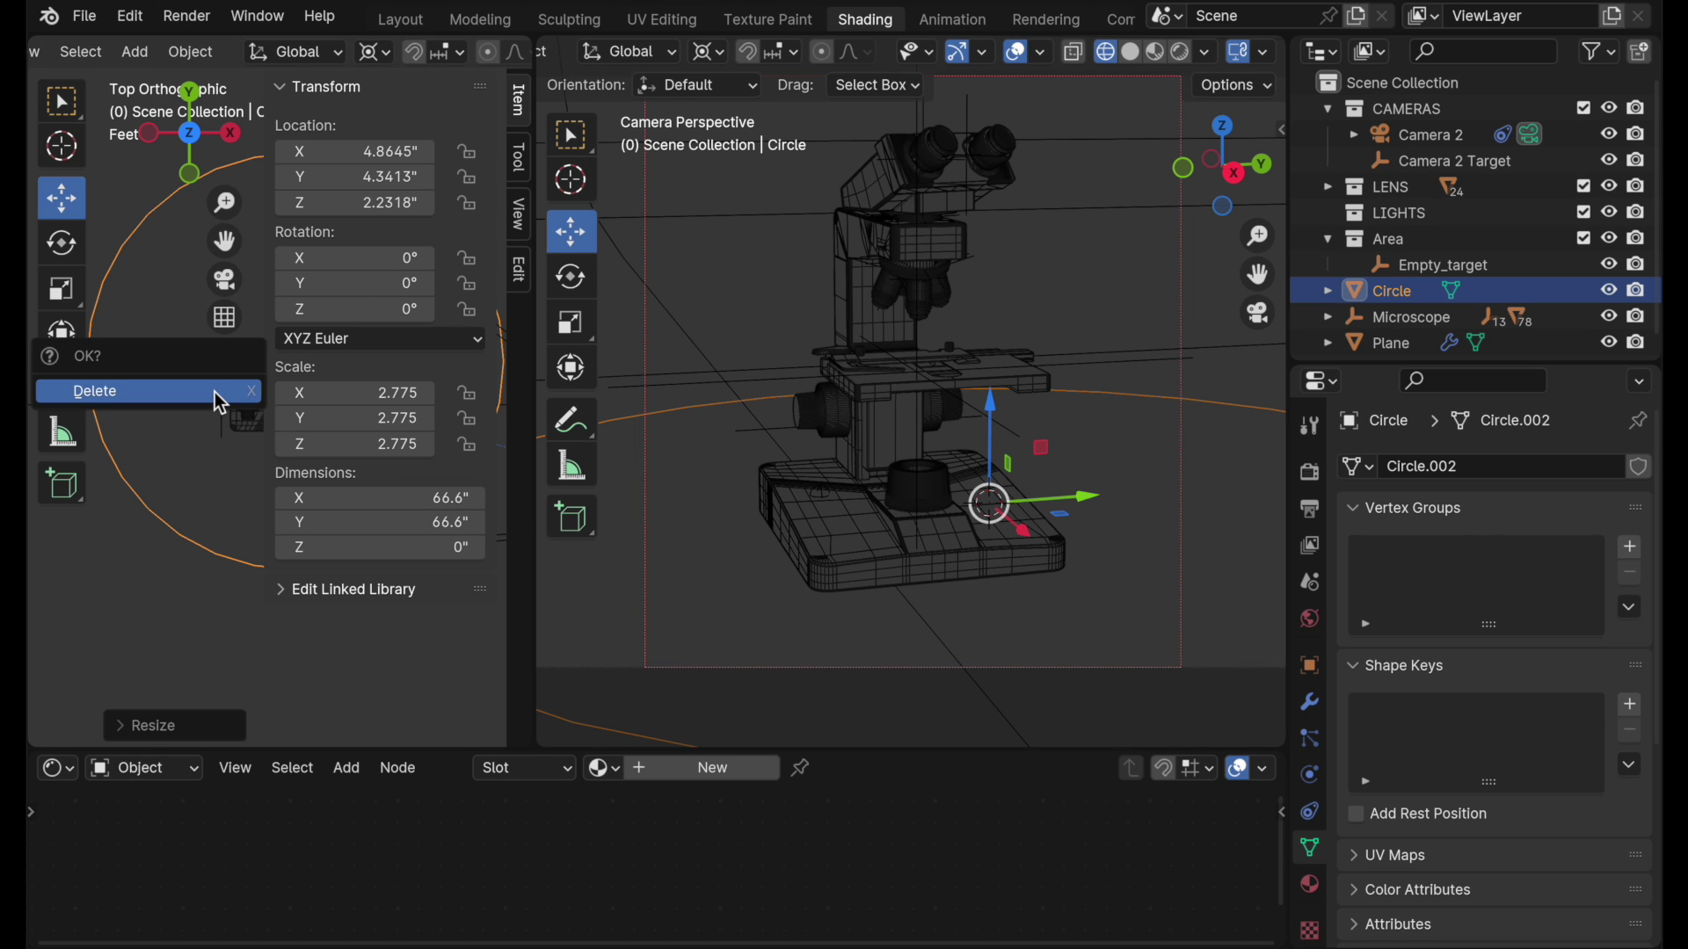
{"action": "left_click", "coordinate": [212, 390]}
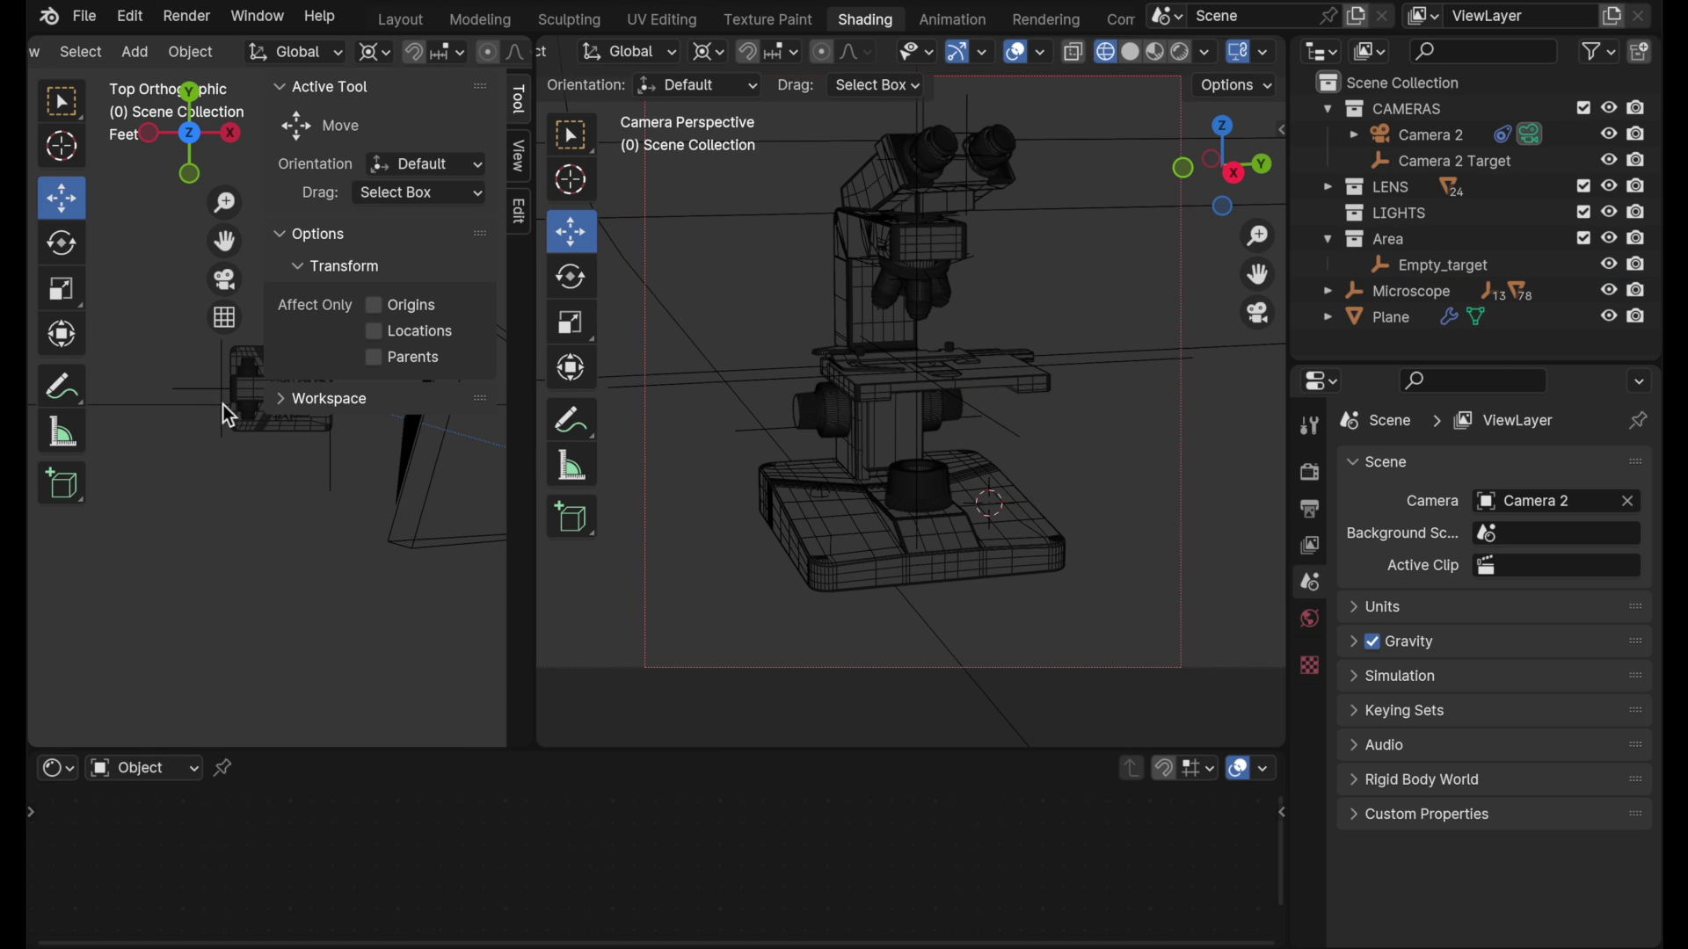
Step: Set Light Wrangler's Initial Light Distance to 35", close Preferences and hide the sidebar
{"action": "right_click", "coordinate": [869, 293]}
{"action": "mouse_move", "coordinate": [867, 292]}
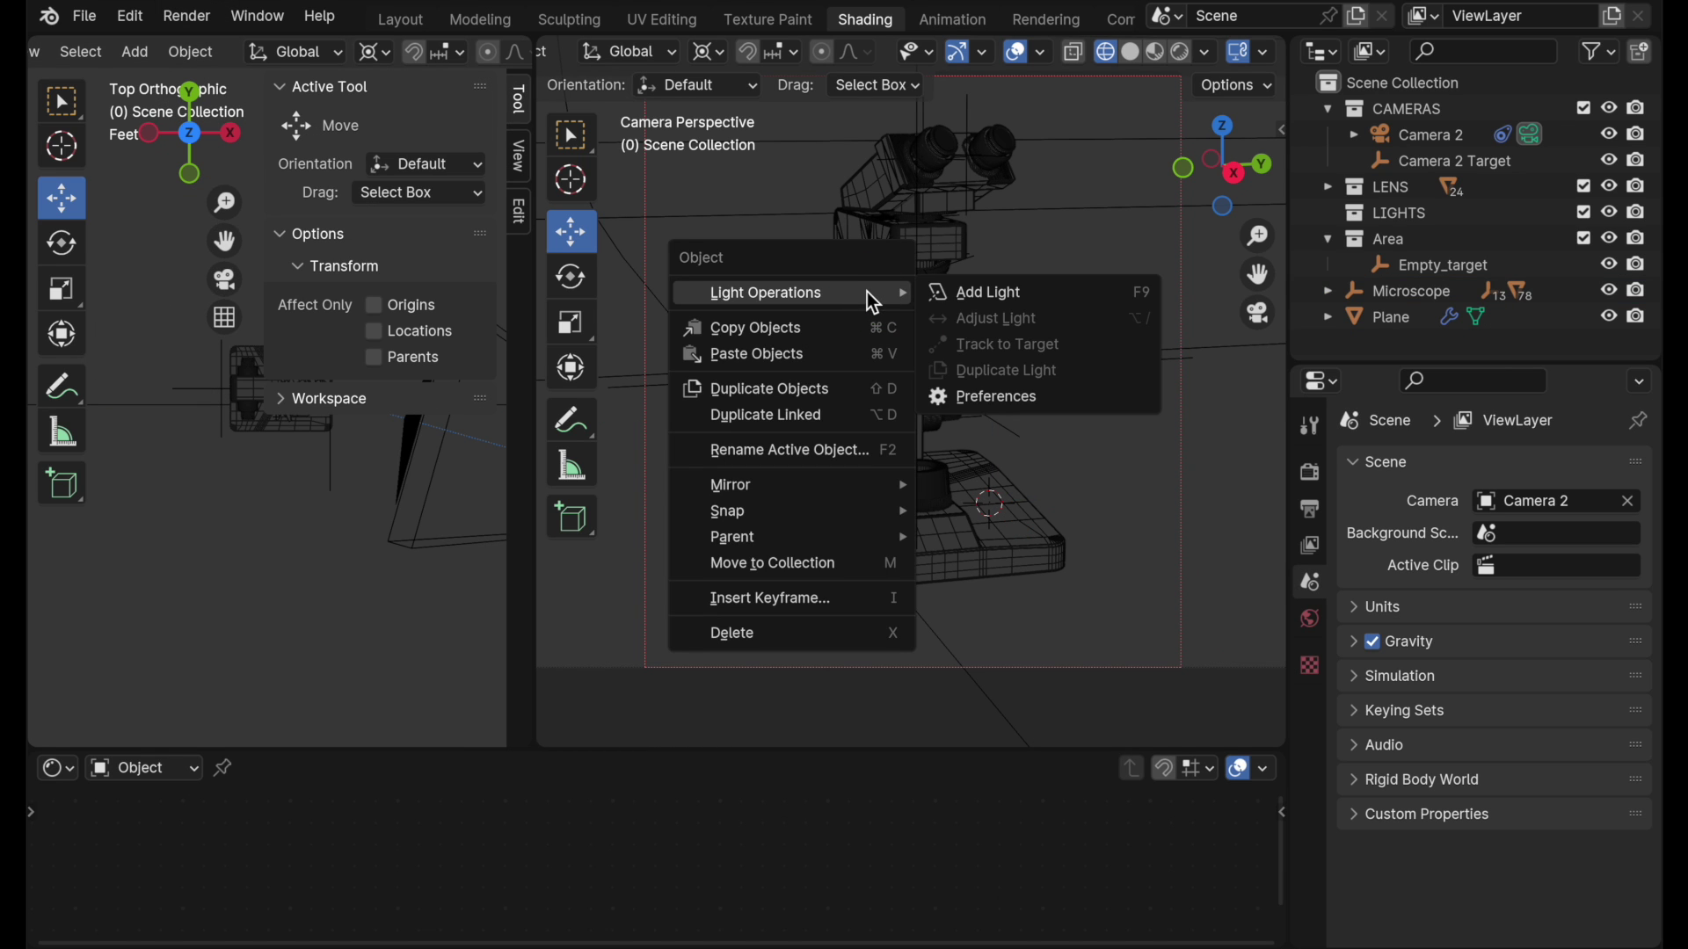
{"action": "left_click", "coordinate": [1007, 395]}
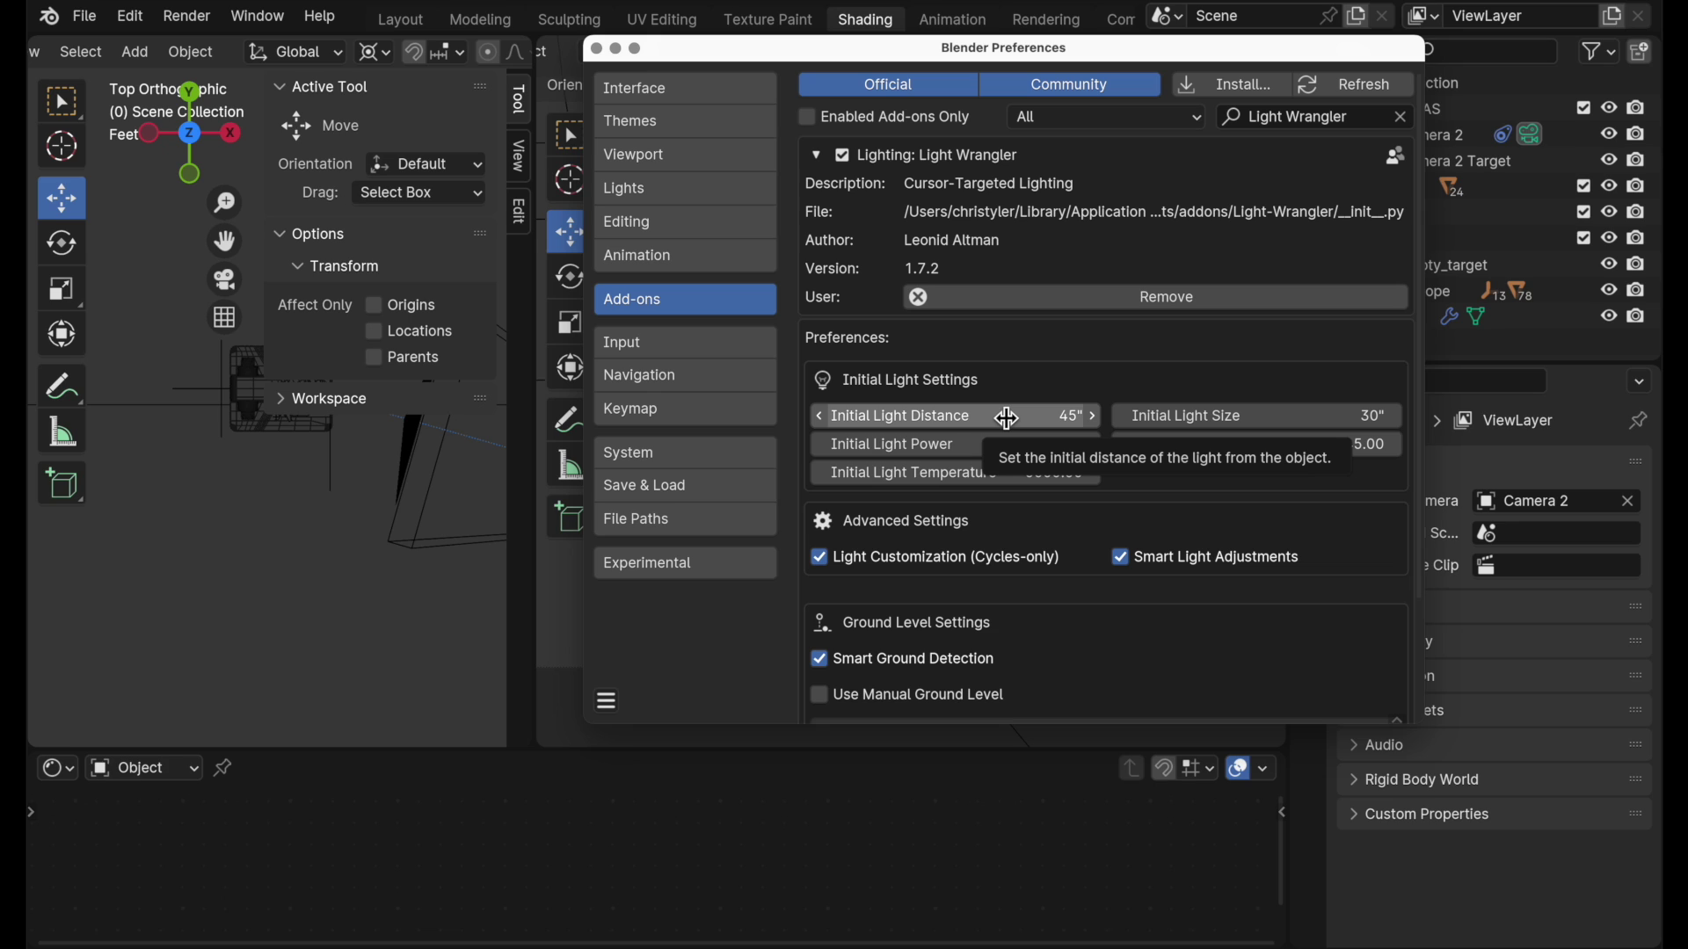
{"action": "left_click", "coordinate": [1007, 418]}
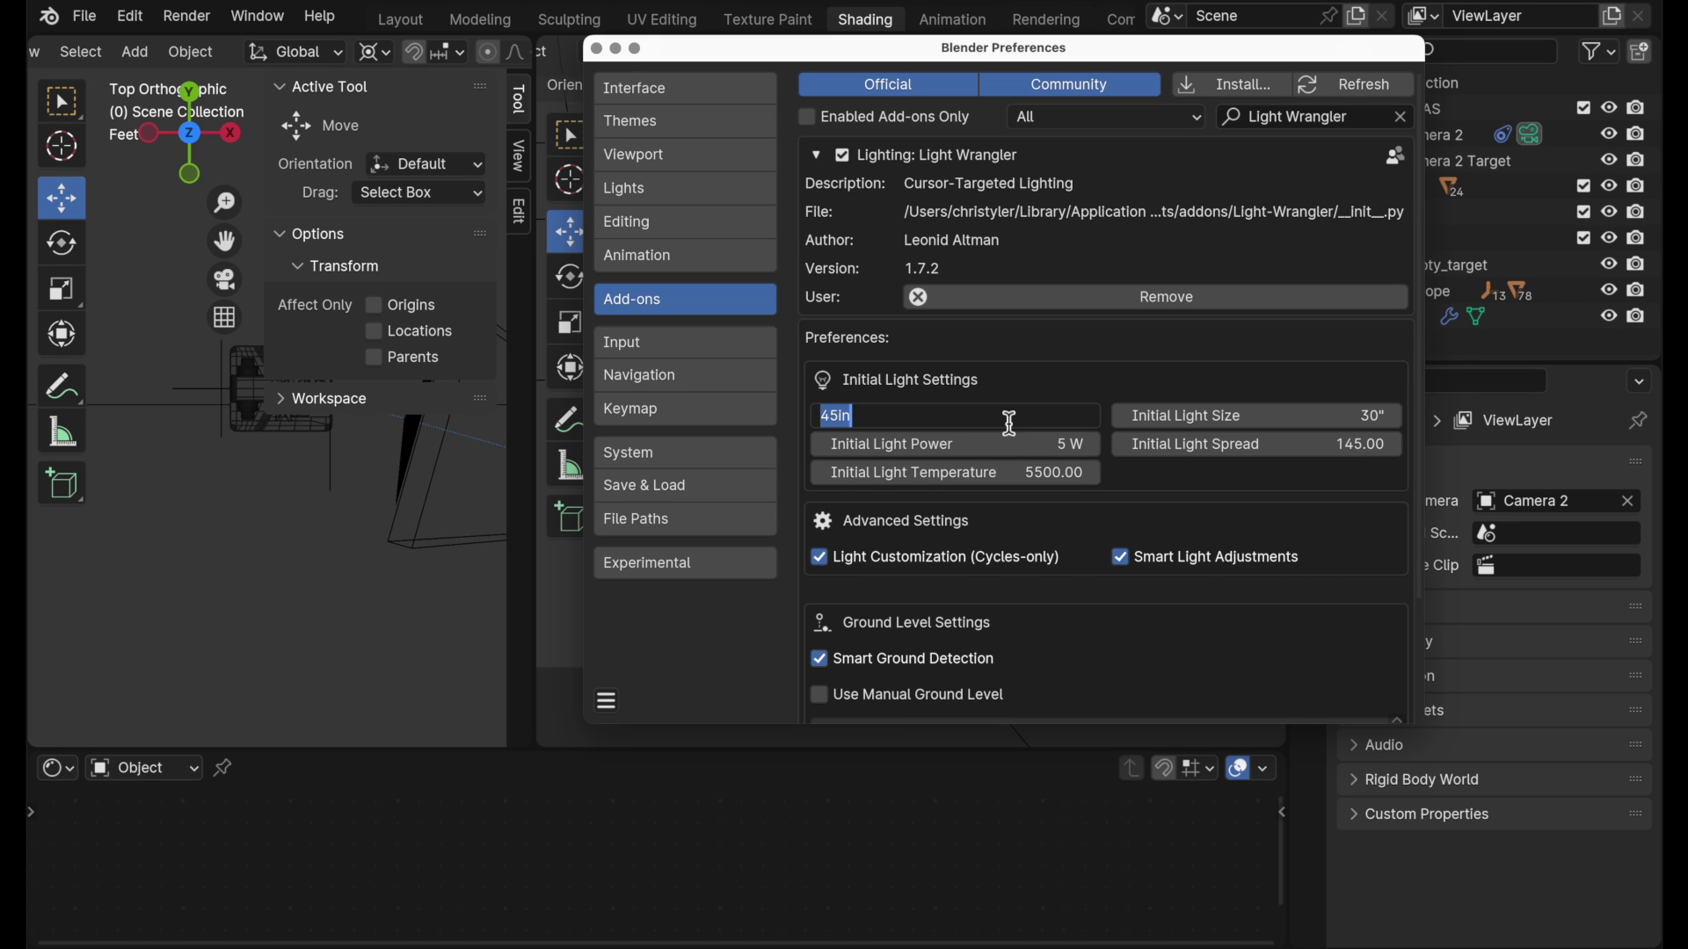
{"action": "type", "text": "35"}
{"action": "key", "text": "Return"}
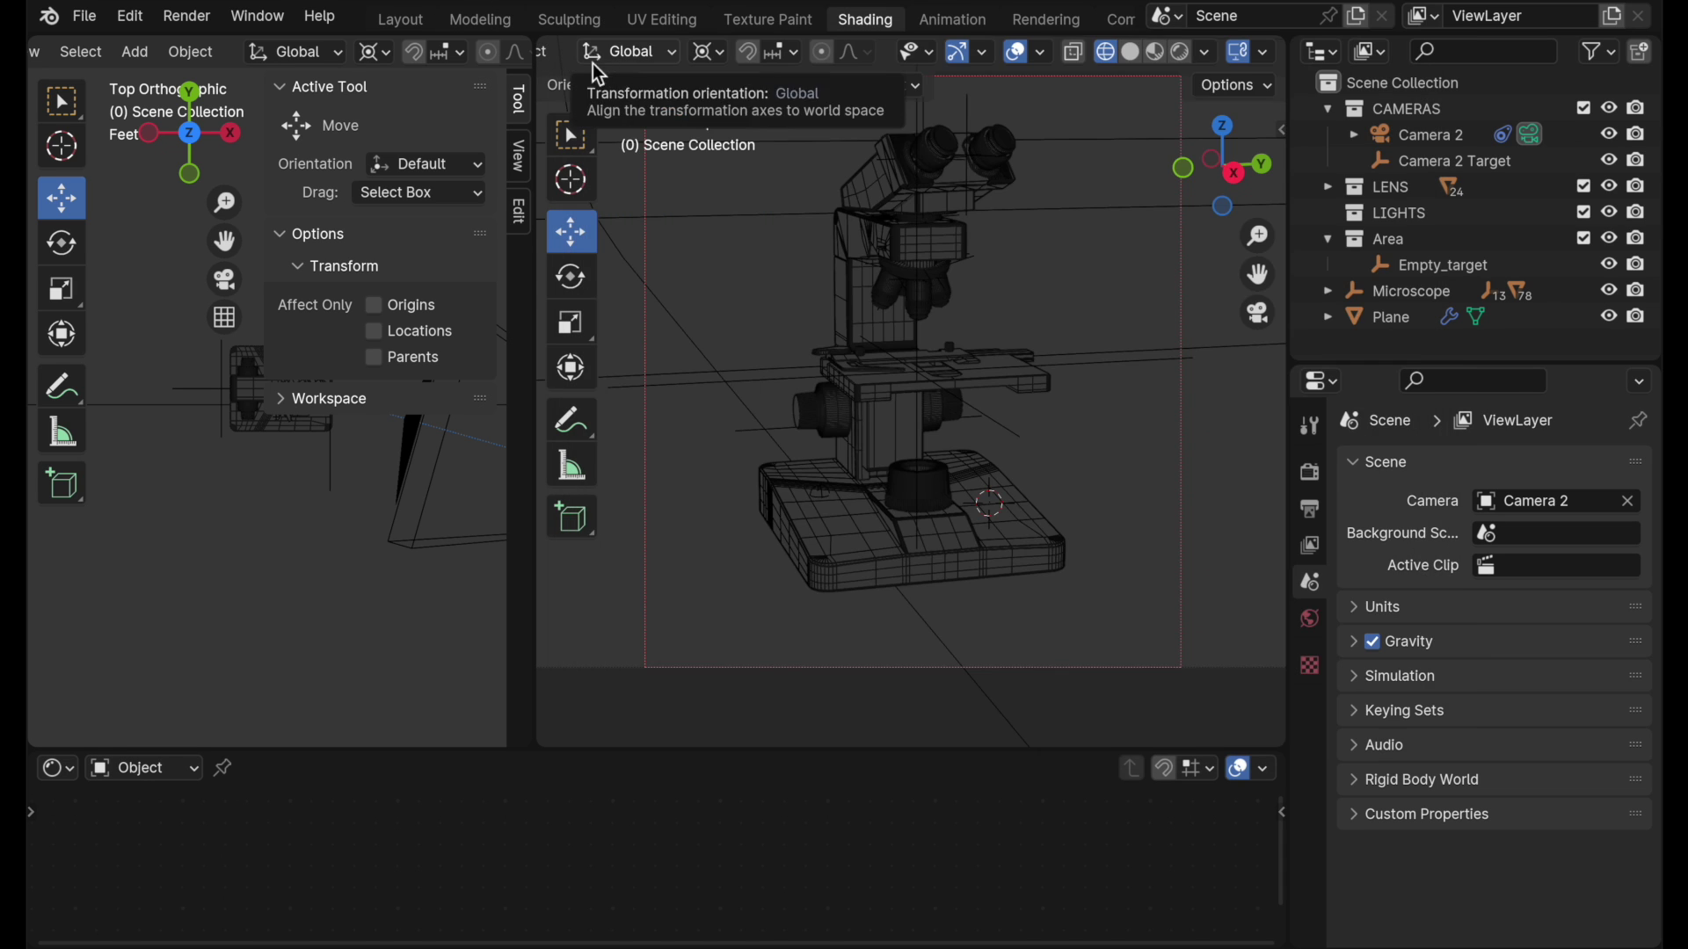
{"action": "left_click", "coordinate": [596, 49]}
{"action": "key", "text": "n"}
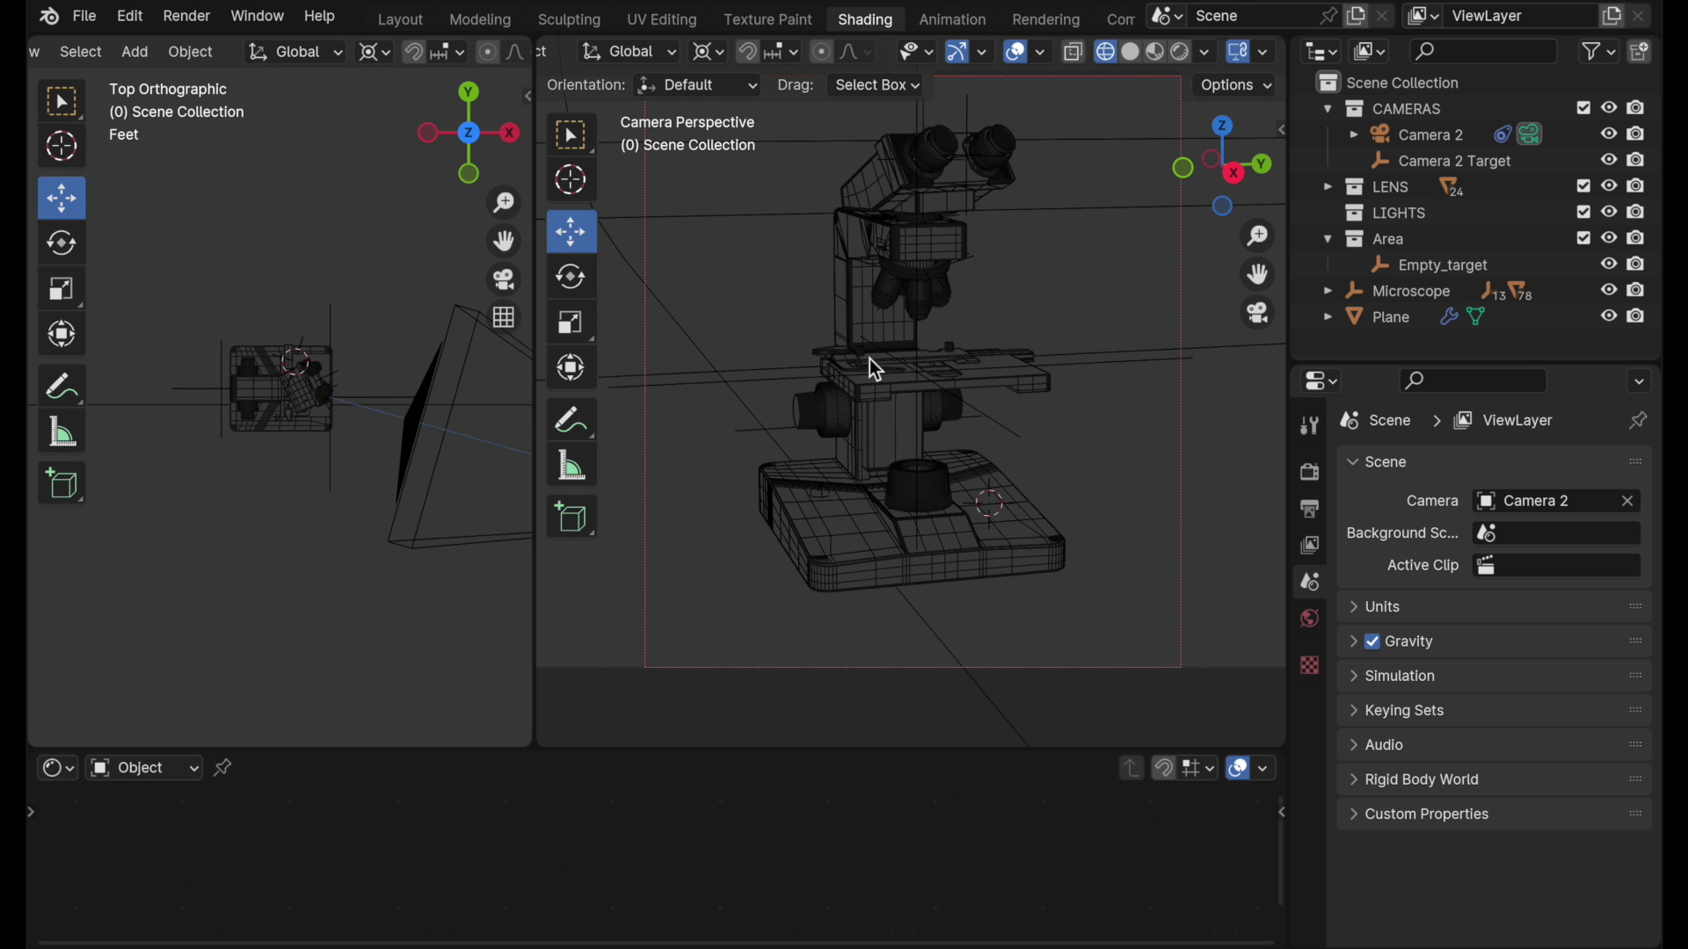
Step: Activate the LIGHTS collection, switch the camera view to Rendered shading, and select the microscope base
{"action": "left_click", "coordinate": [1410, 220]}
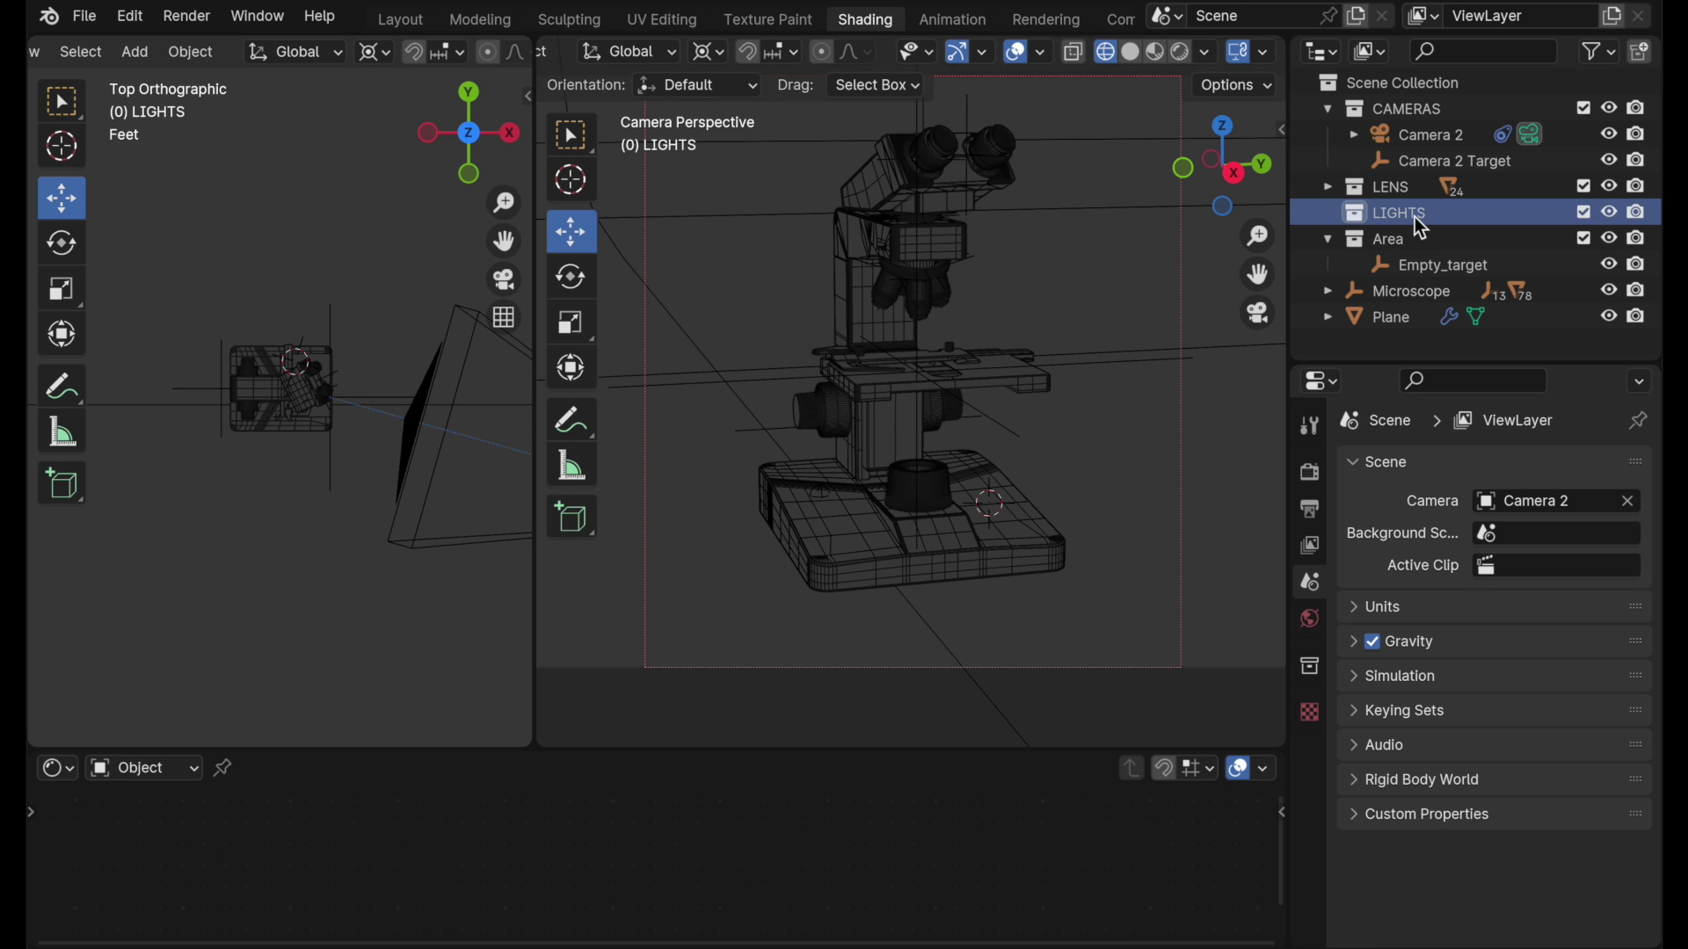
{"action": "left_click", "coordinate": [1181, 51]}
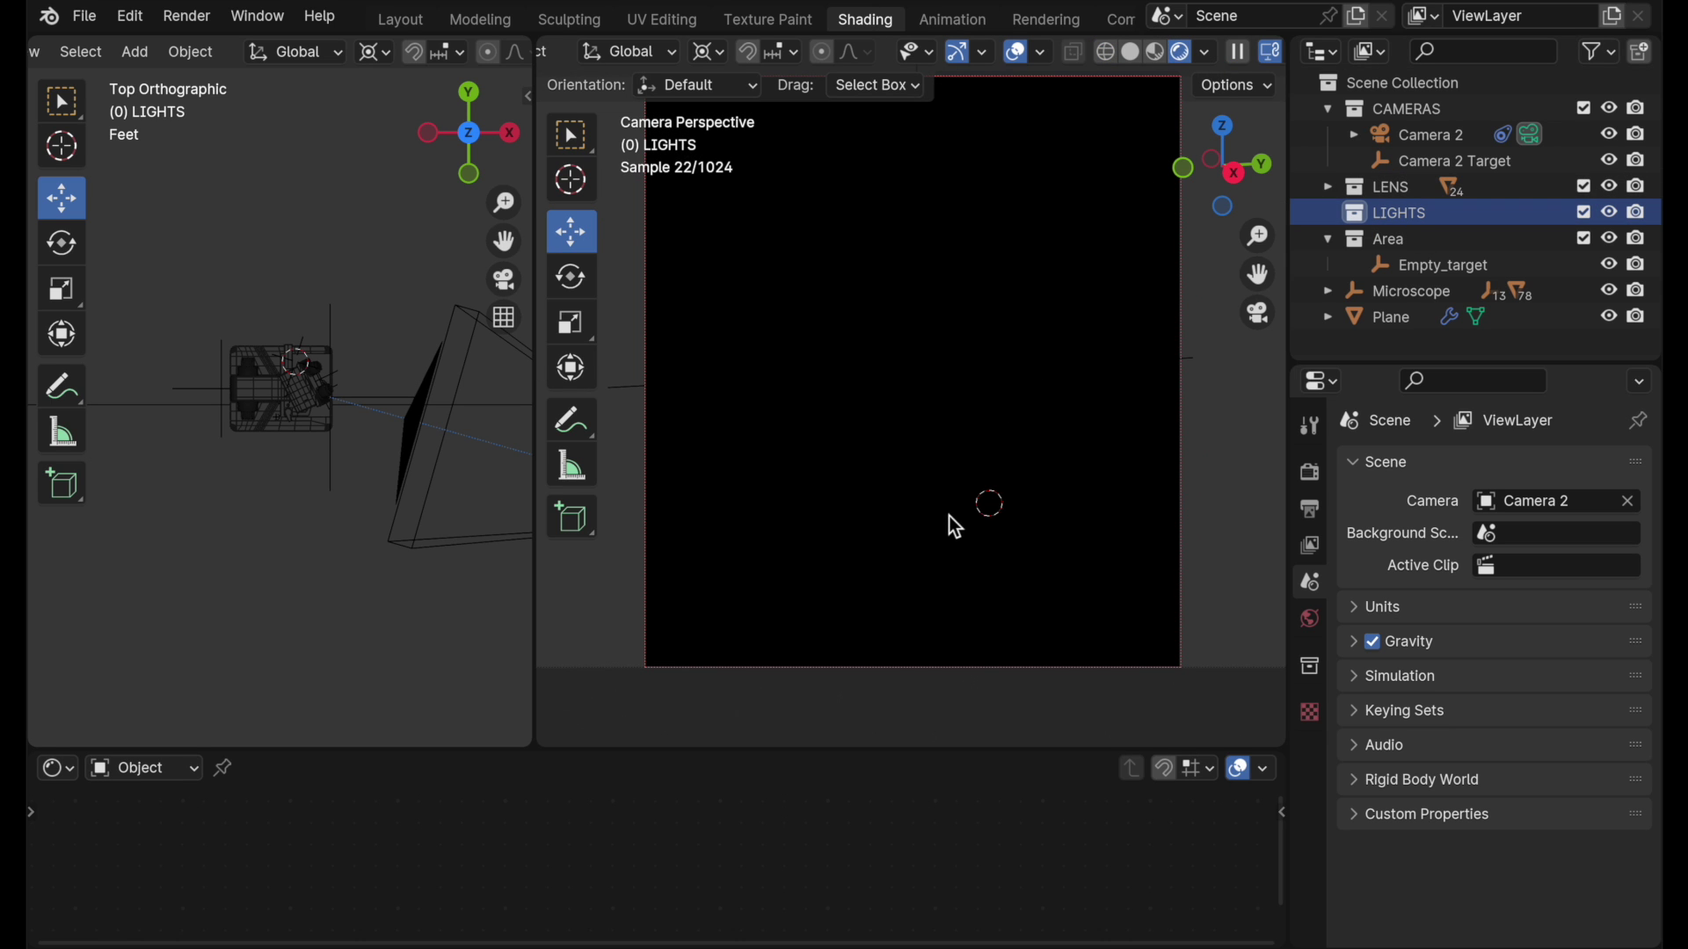
{"action": "left_click", "coordinate": [306, 432]}
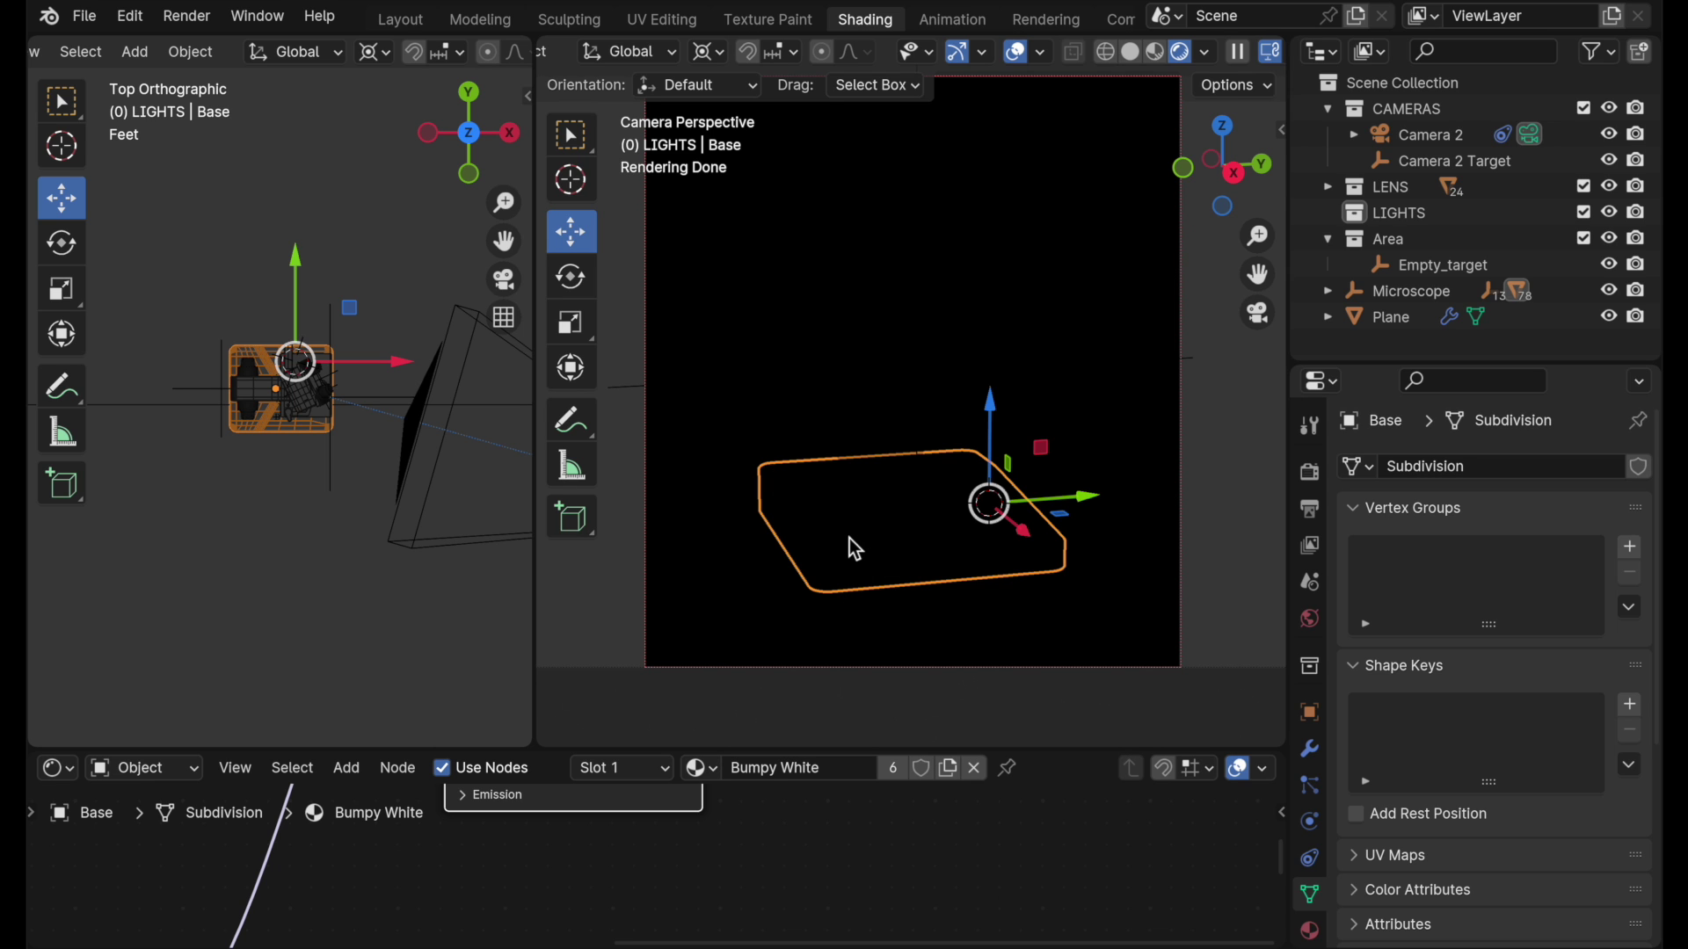
Step: Add a 5 W, 30" Scrim Area light via Light Operations > Add Light, lighting the microscope from the left
{"action": "right_click", "coordinate": [826, 515]}
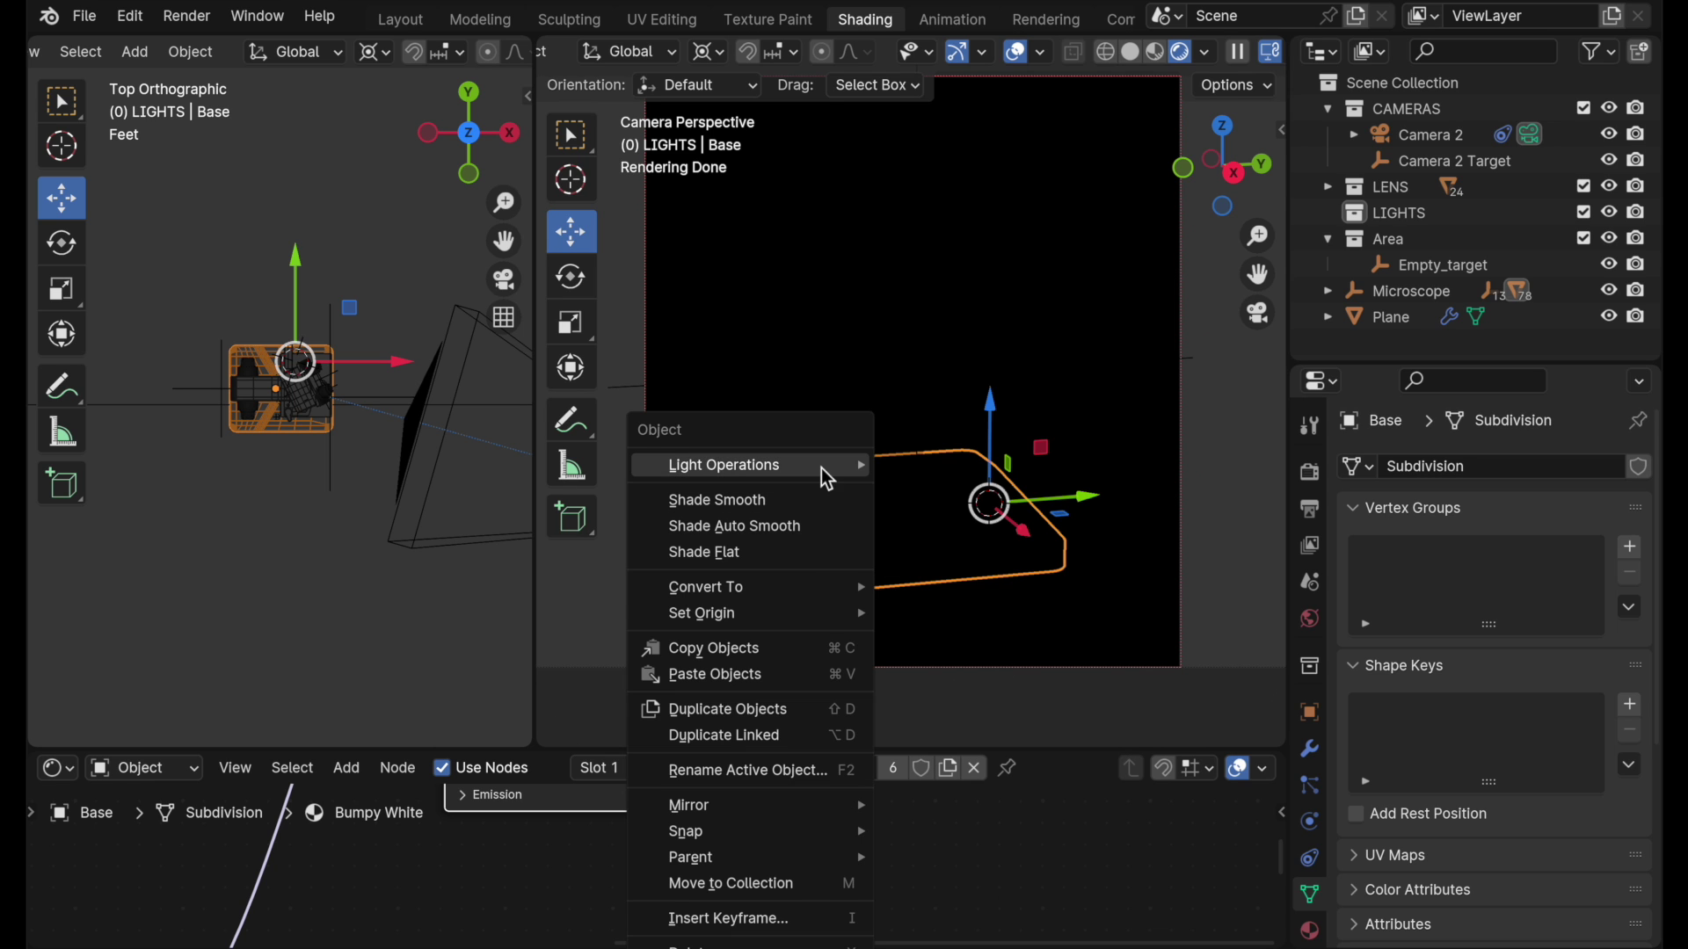
{"action": "mouse_move", "coordinate": [821, 466]}
{"action": "left_click", "coordinate": [925, 476]}
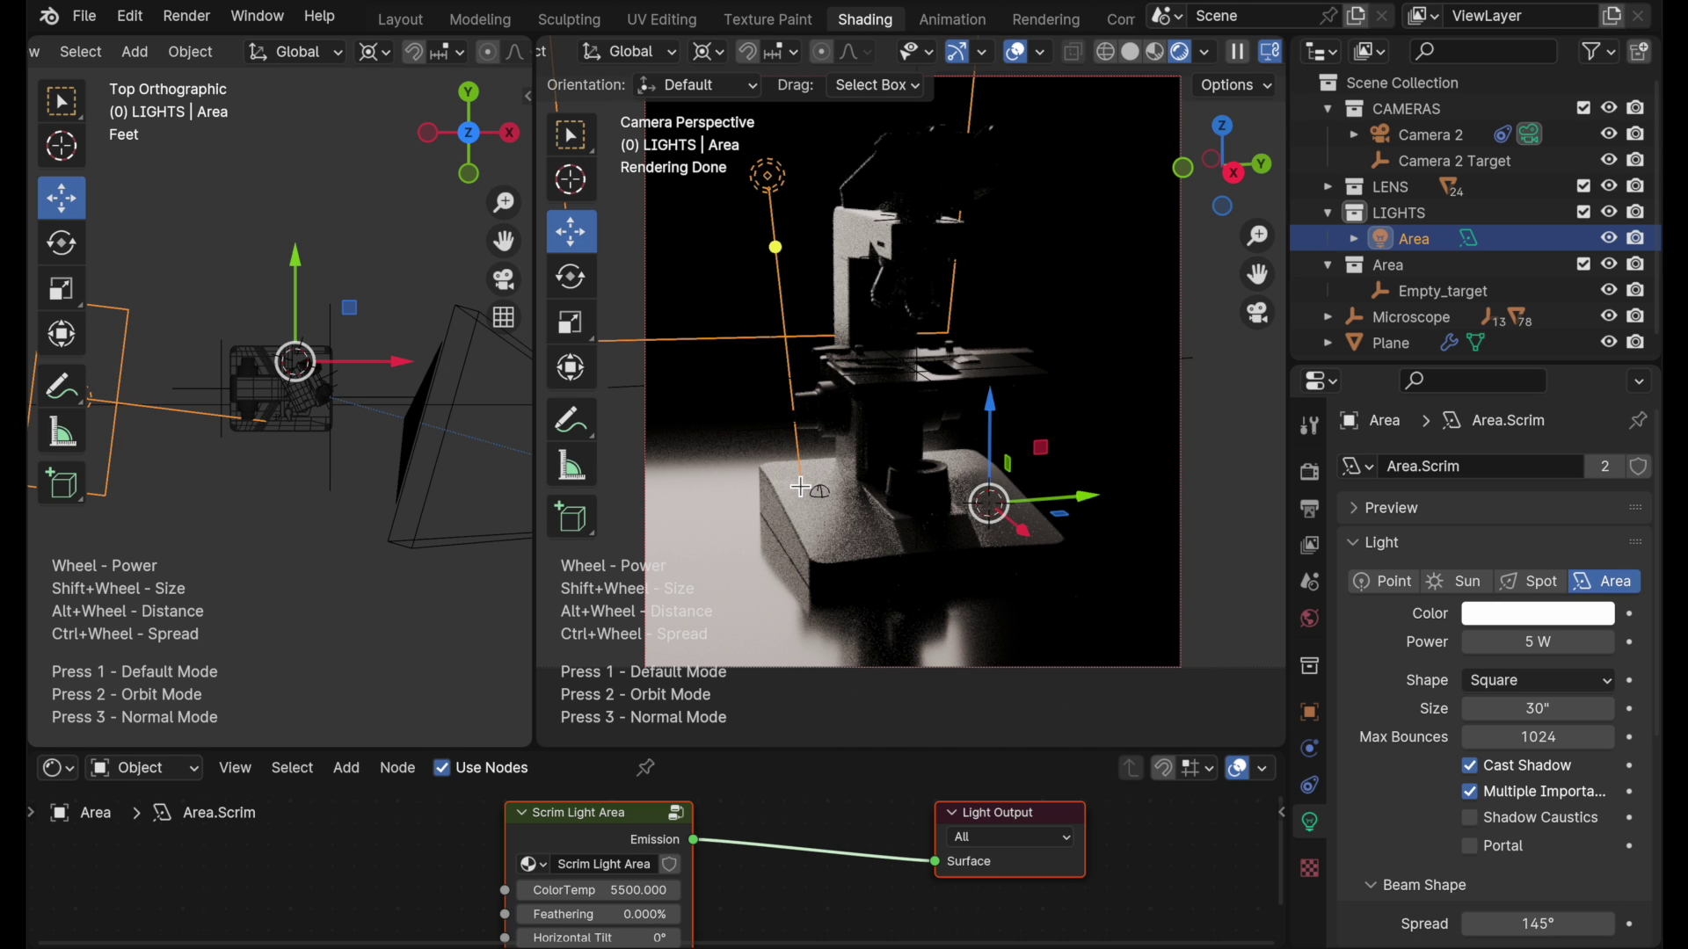
Step: In Normal Mode, aim the area light at points across the microscope base
{"action": "key", "text": "3"}
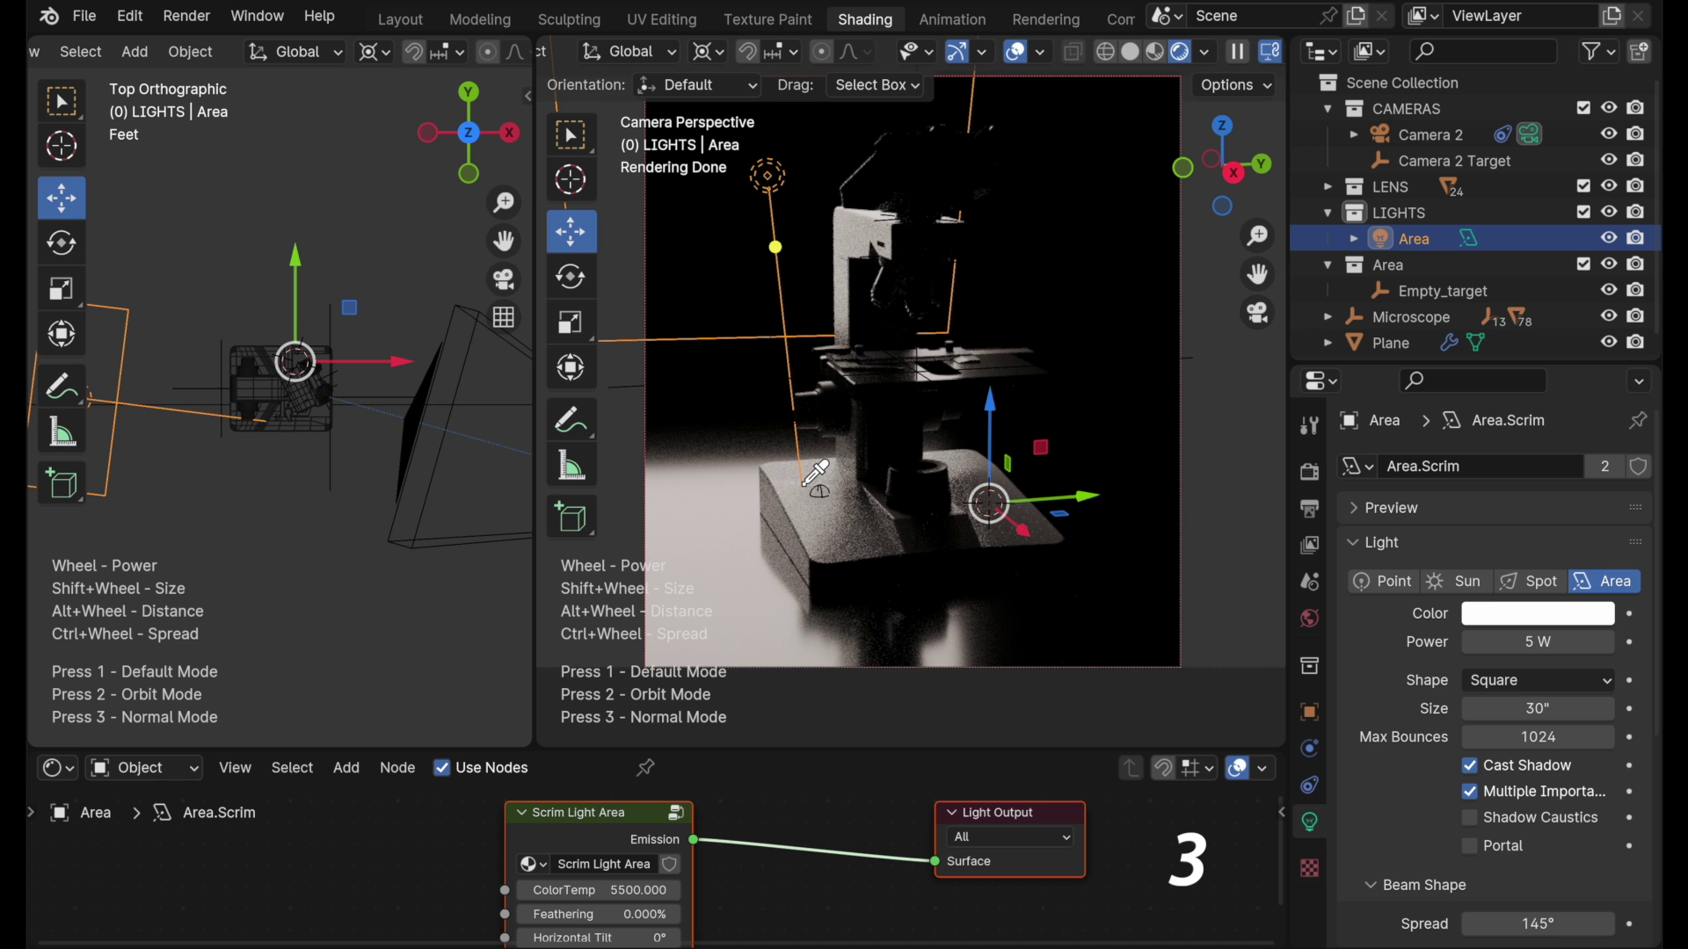
{"action": "left_click", "coordinate": [800, 486]}
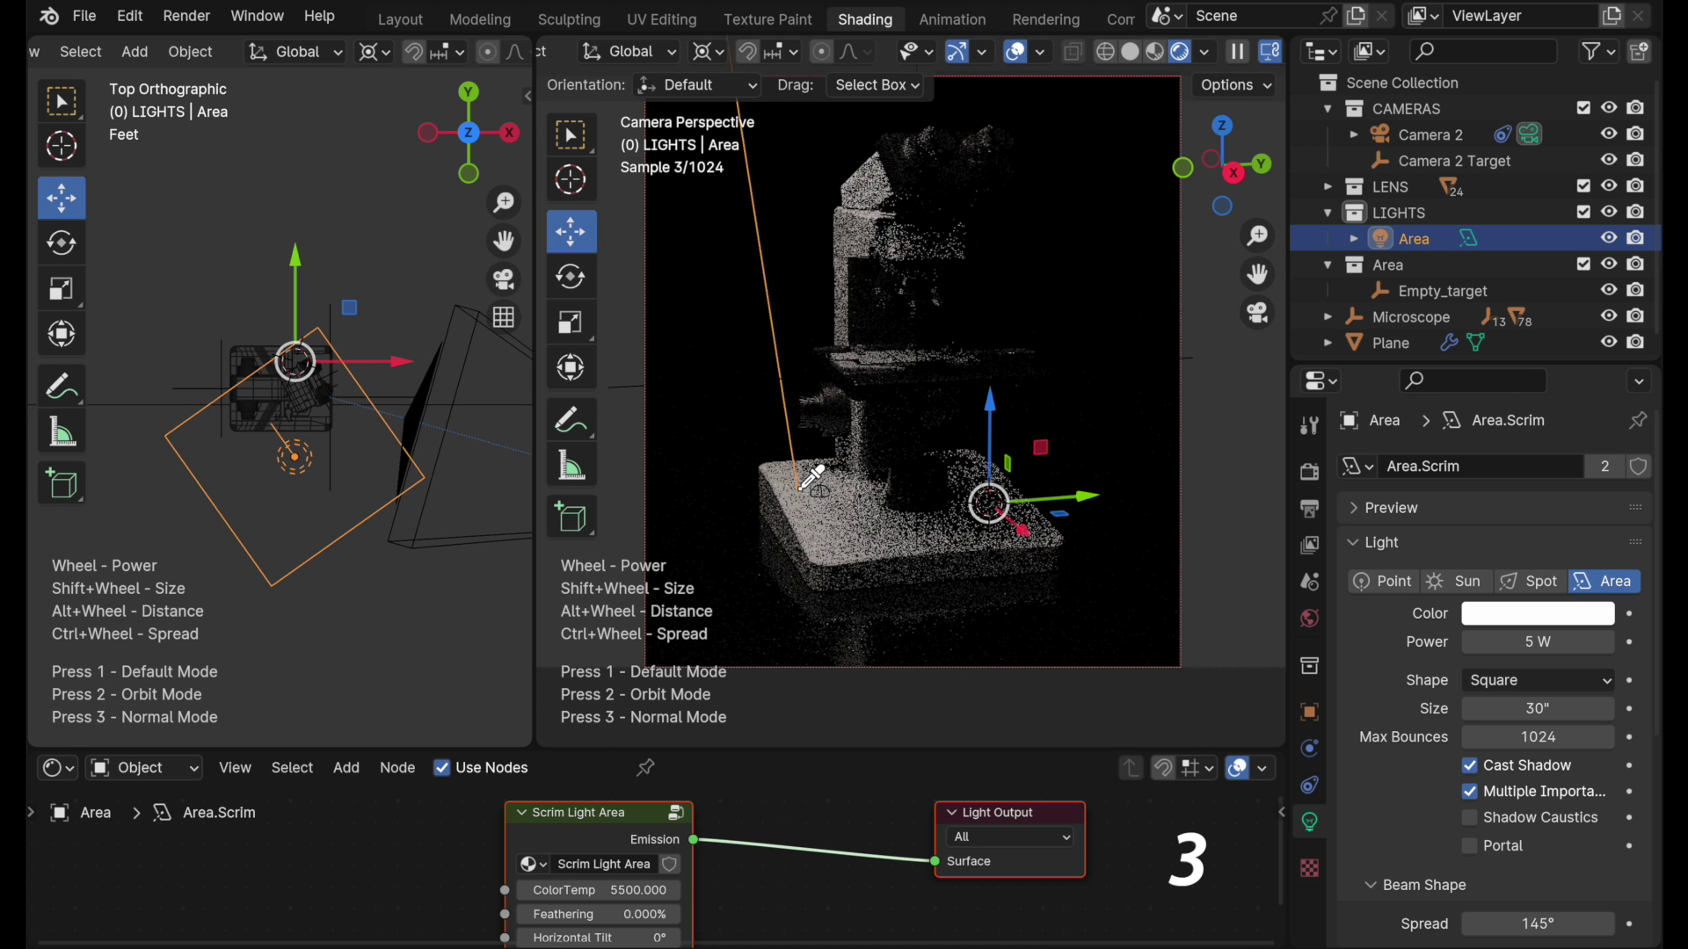
{"action": "left_click", "coordinate": [817, 497]}
{"action": "left_click_drag", "start_coordinate": [817, 497], "coordinate": [871, 223]}
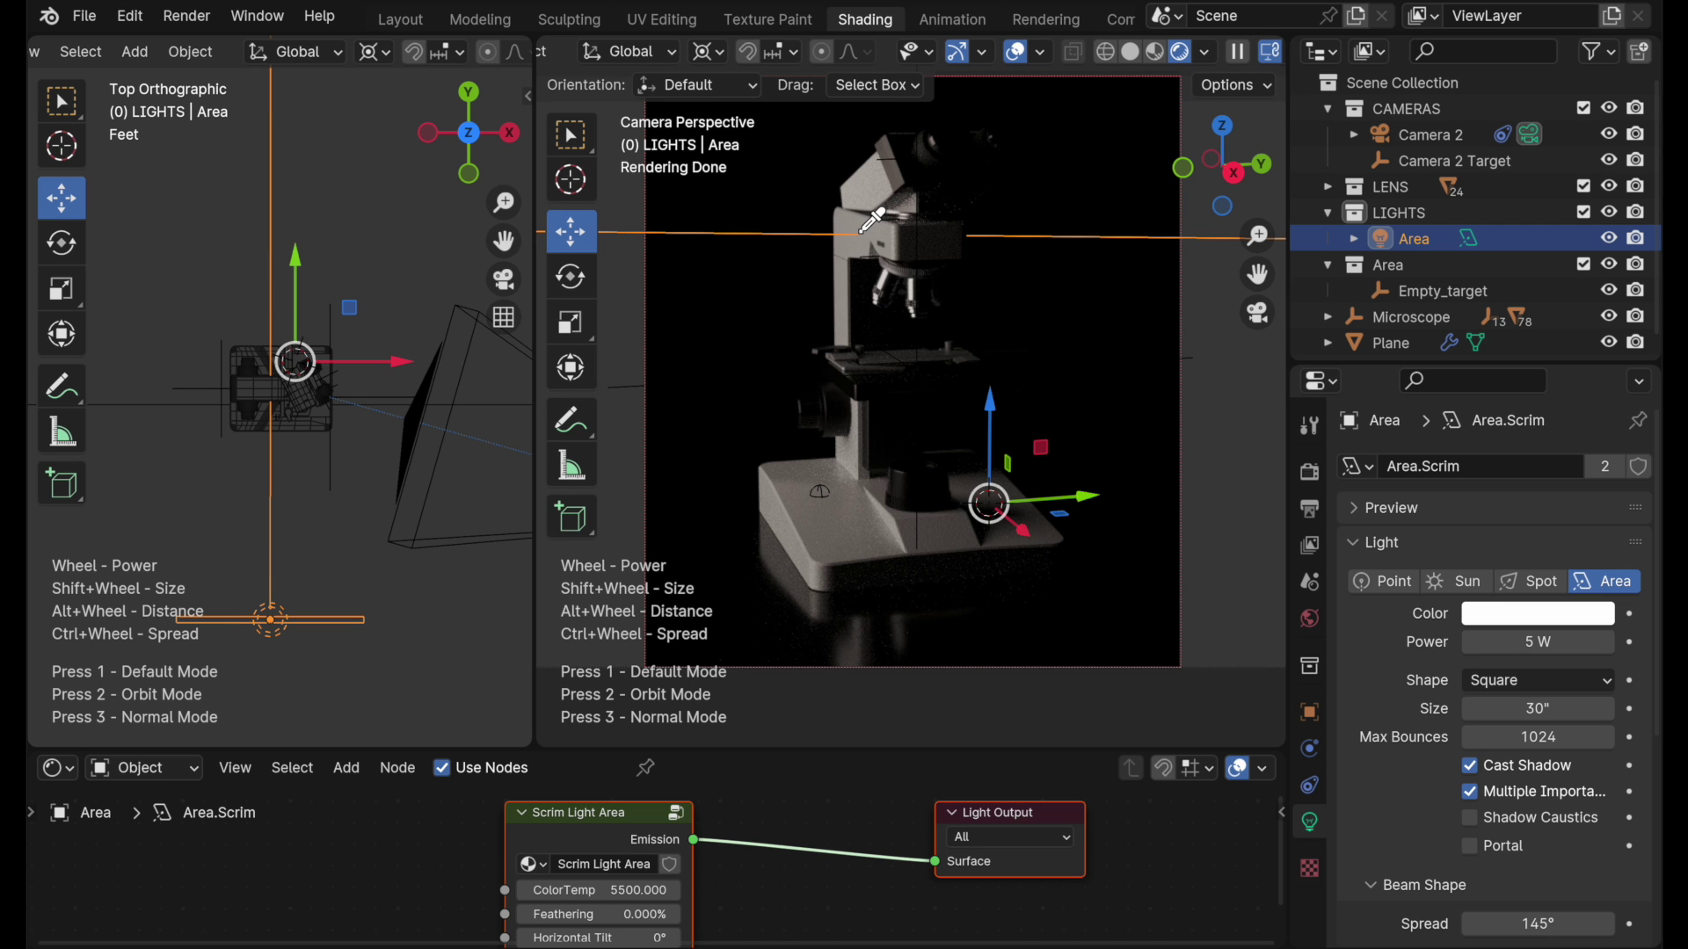
Step: In Default Mode, place the light level with the microscope's head and arm, then orbit it around
{"action": "key", "text": "1"}
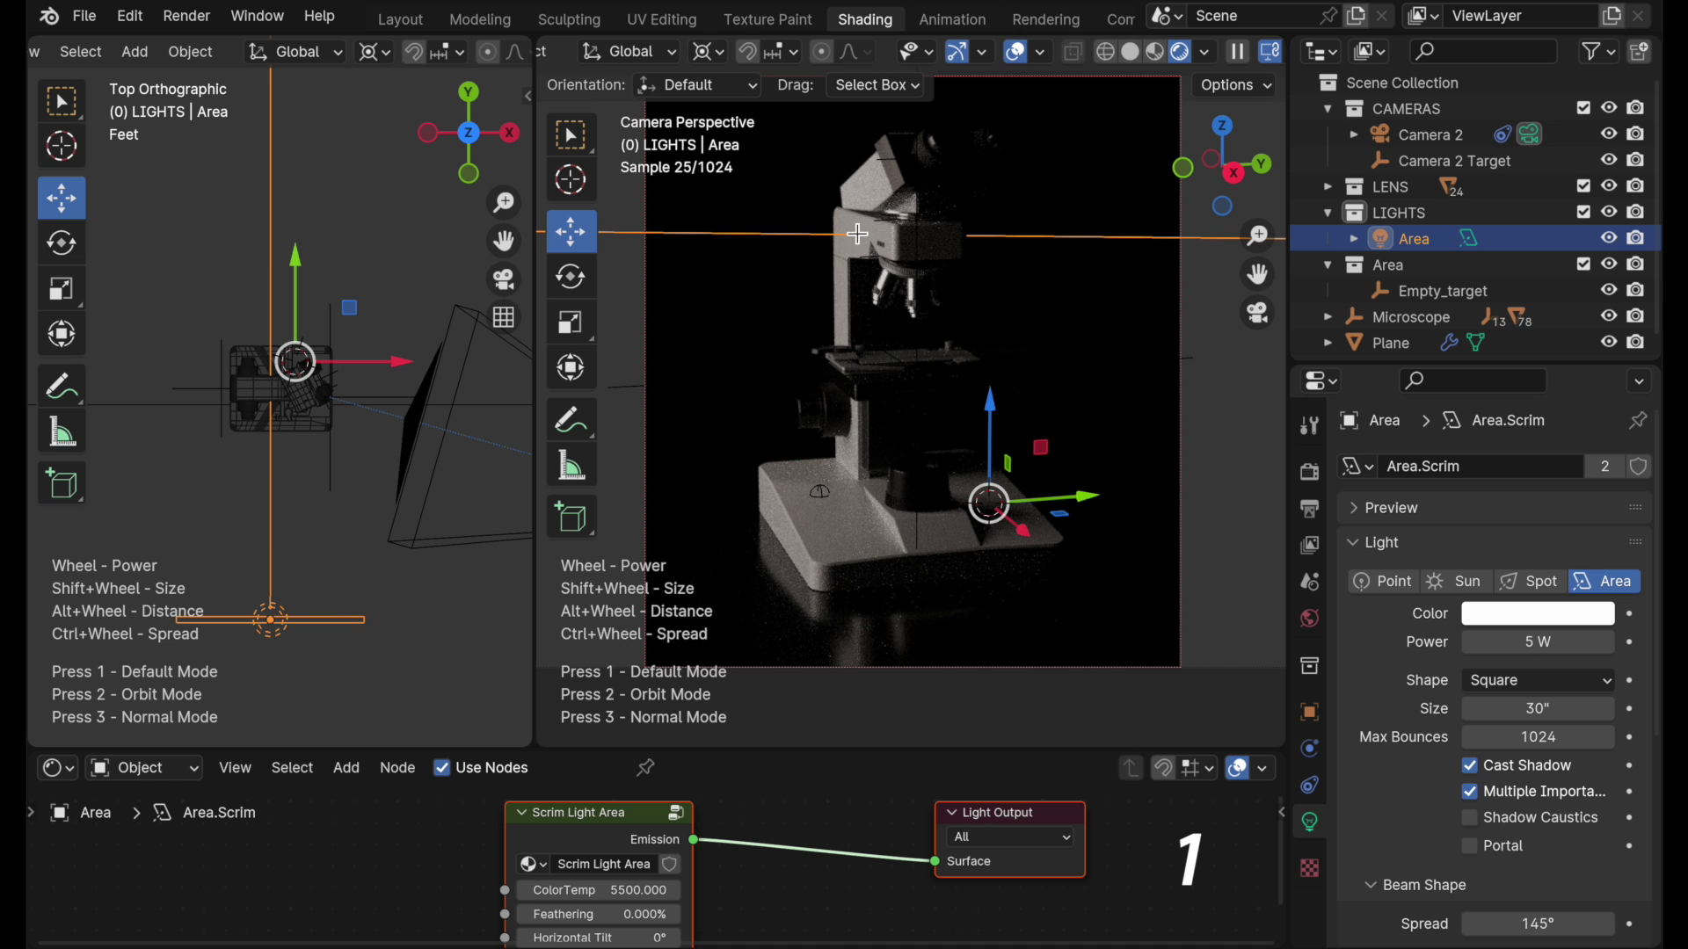
{"action": "left_click", "coordinate": [861, 233]}
{"action": "left_click", "coordinate": [855, 224]}
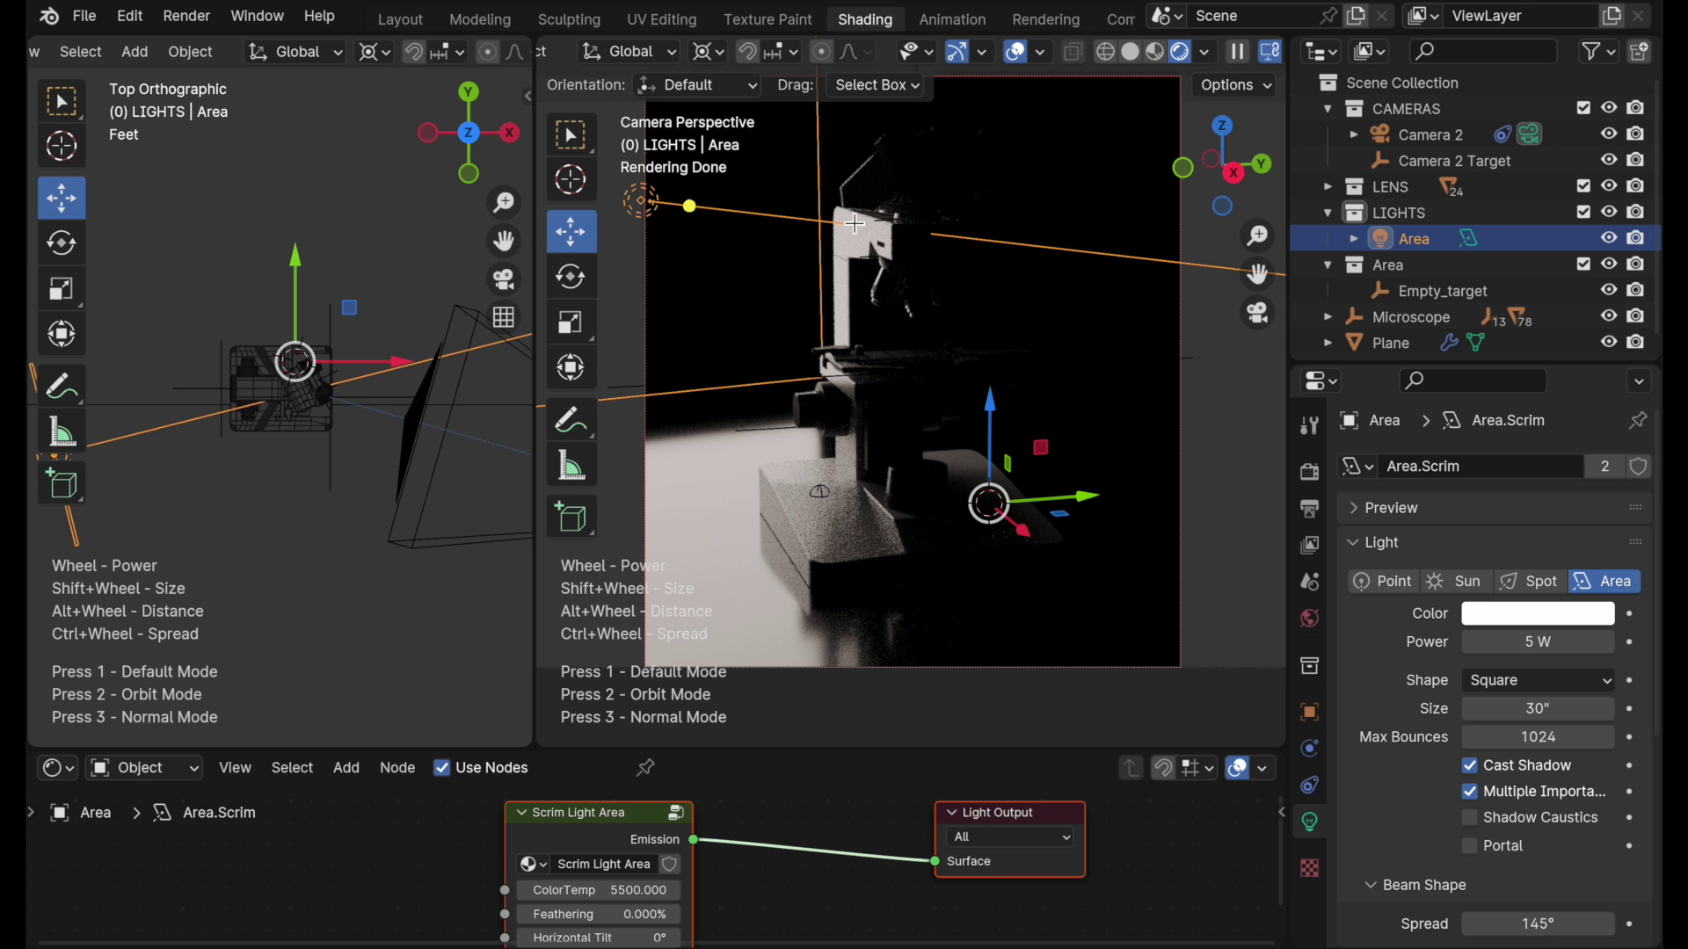
{"action": "left_click", "coordinate": [854, 223]}
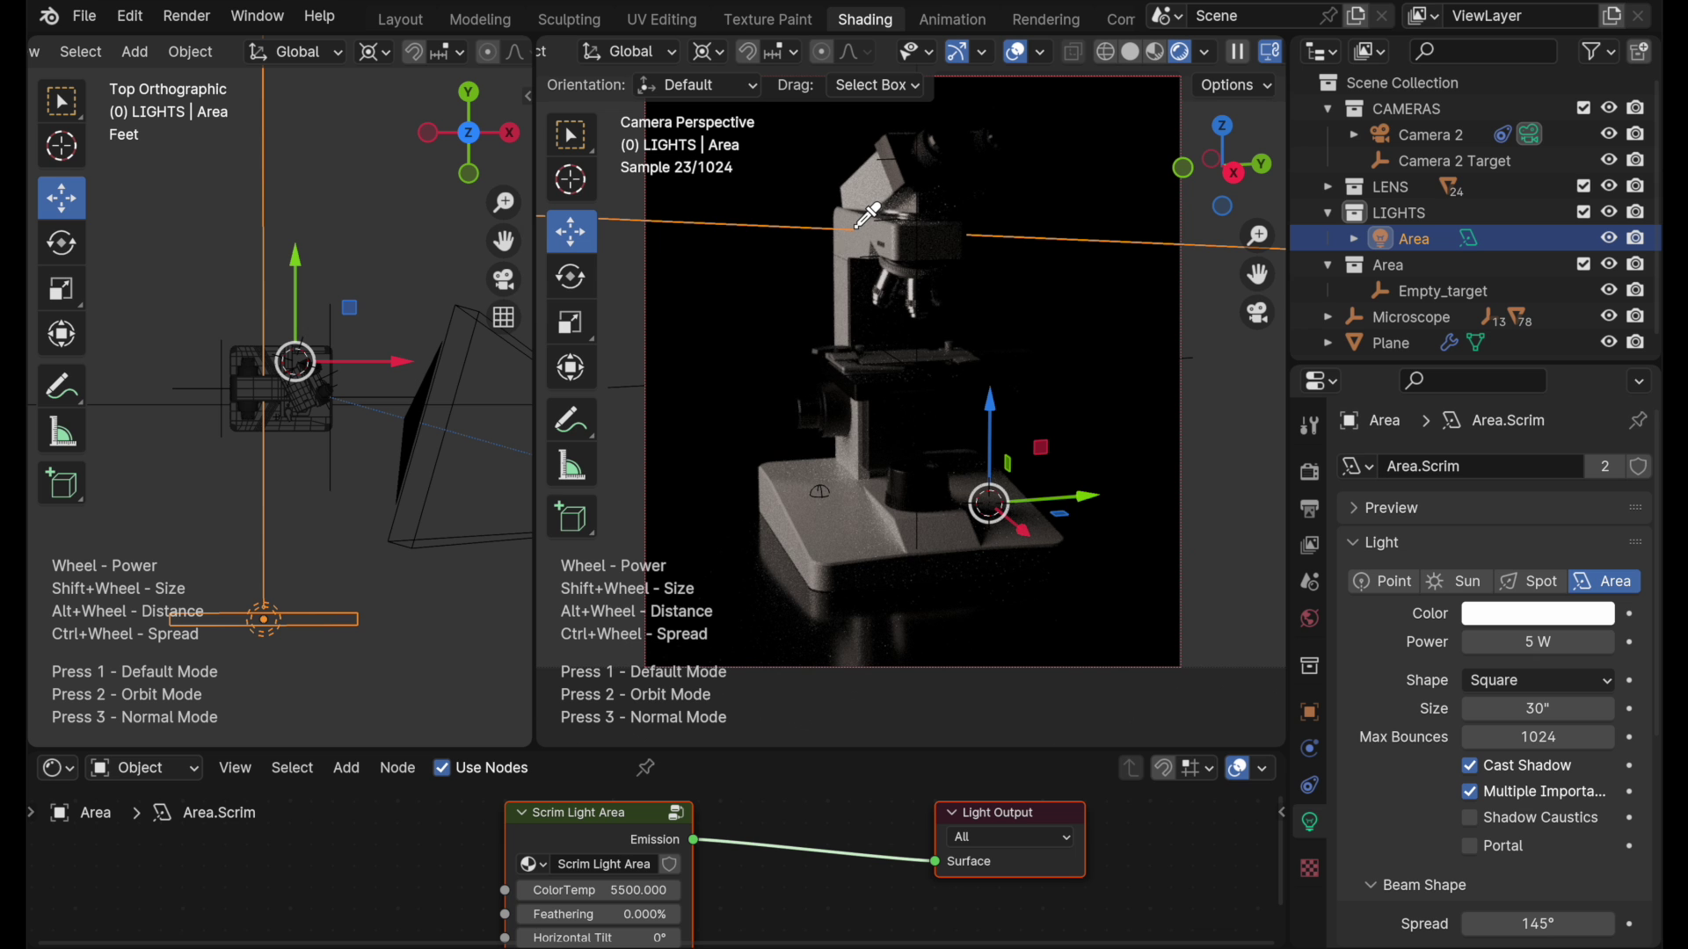
{"action": "key", "text": "2"}
{"action": "left_click_drag", "start_coordinate": [867, 215], "coordinate": [846, 231]}
Step: Add a second Scrim area light, Area.001, and aim it at the microscope's right side
{"action": "right_click", "coordinate": [729, 392]}
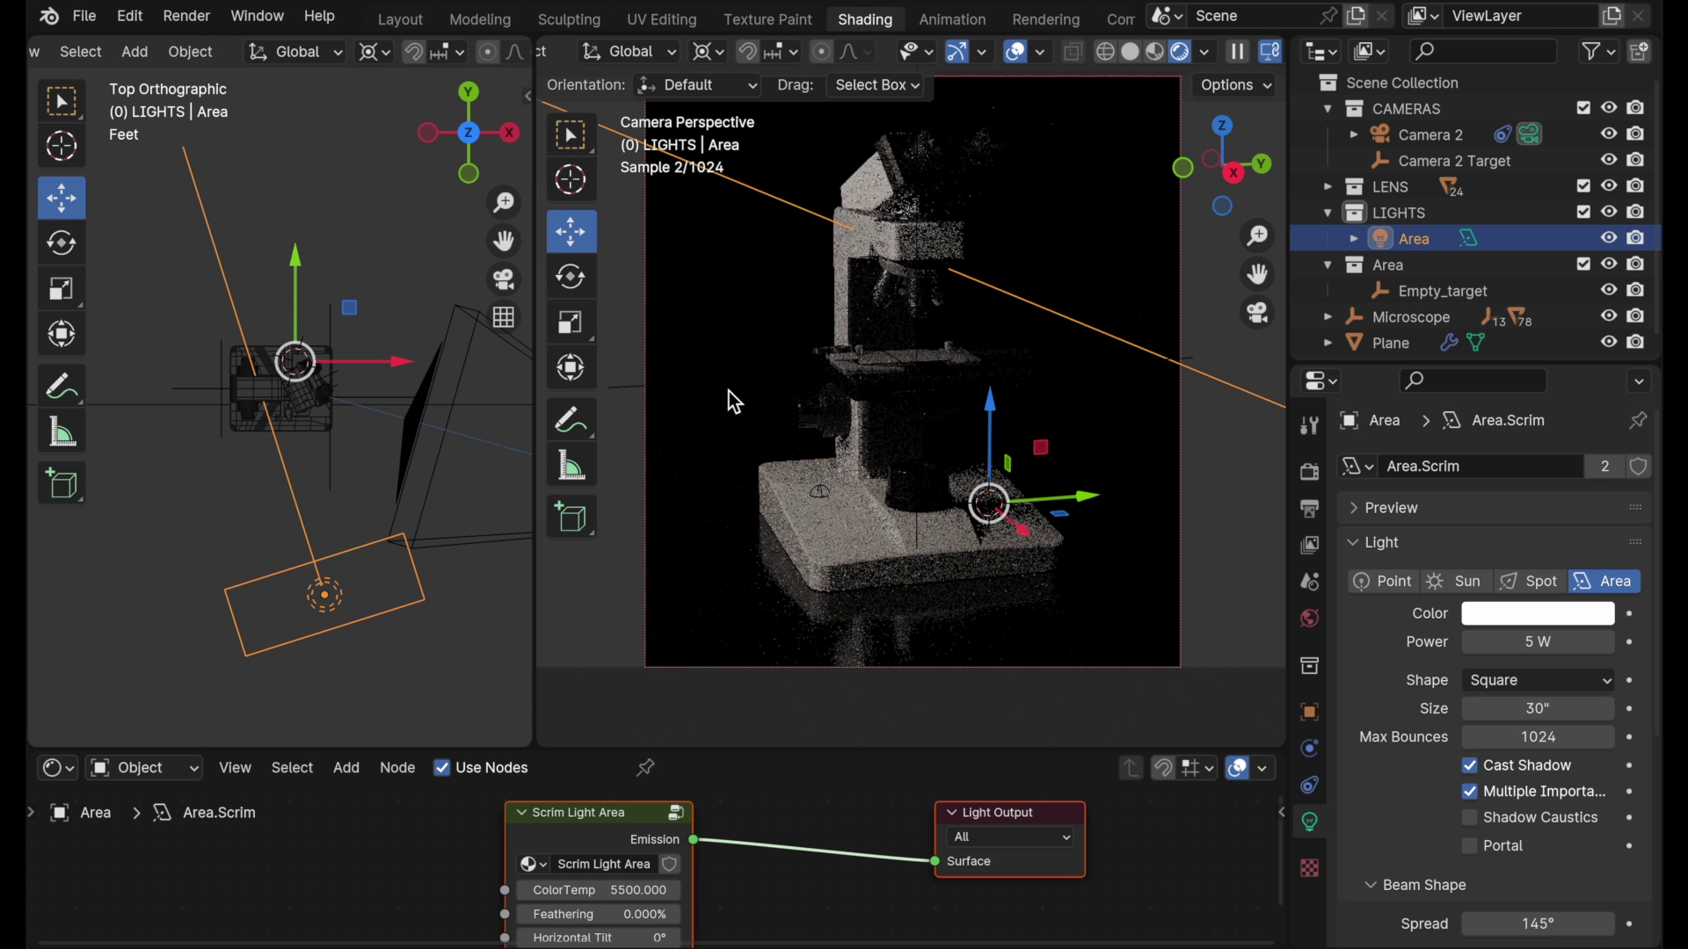
{"action": "right_click", "coordinate": [971, 478]}
{"action": "mouse_move", "coordinate": [971, 476]}
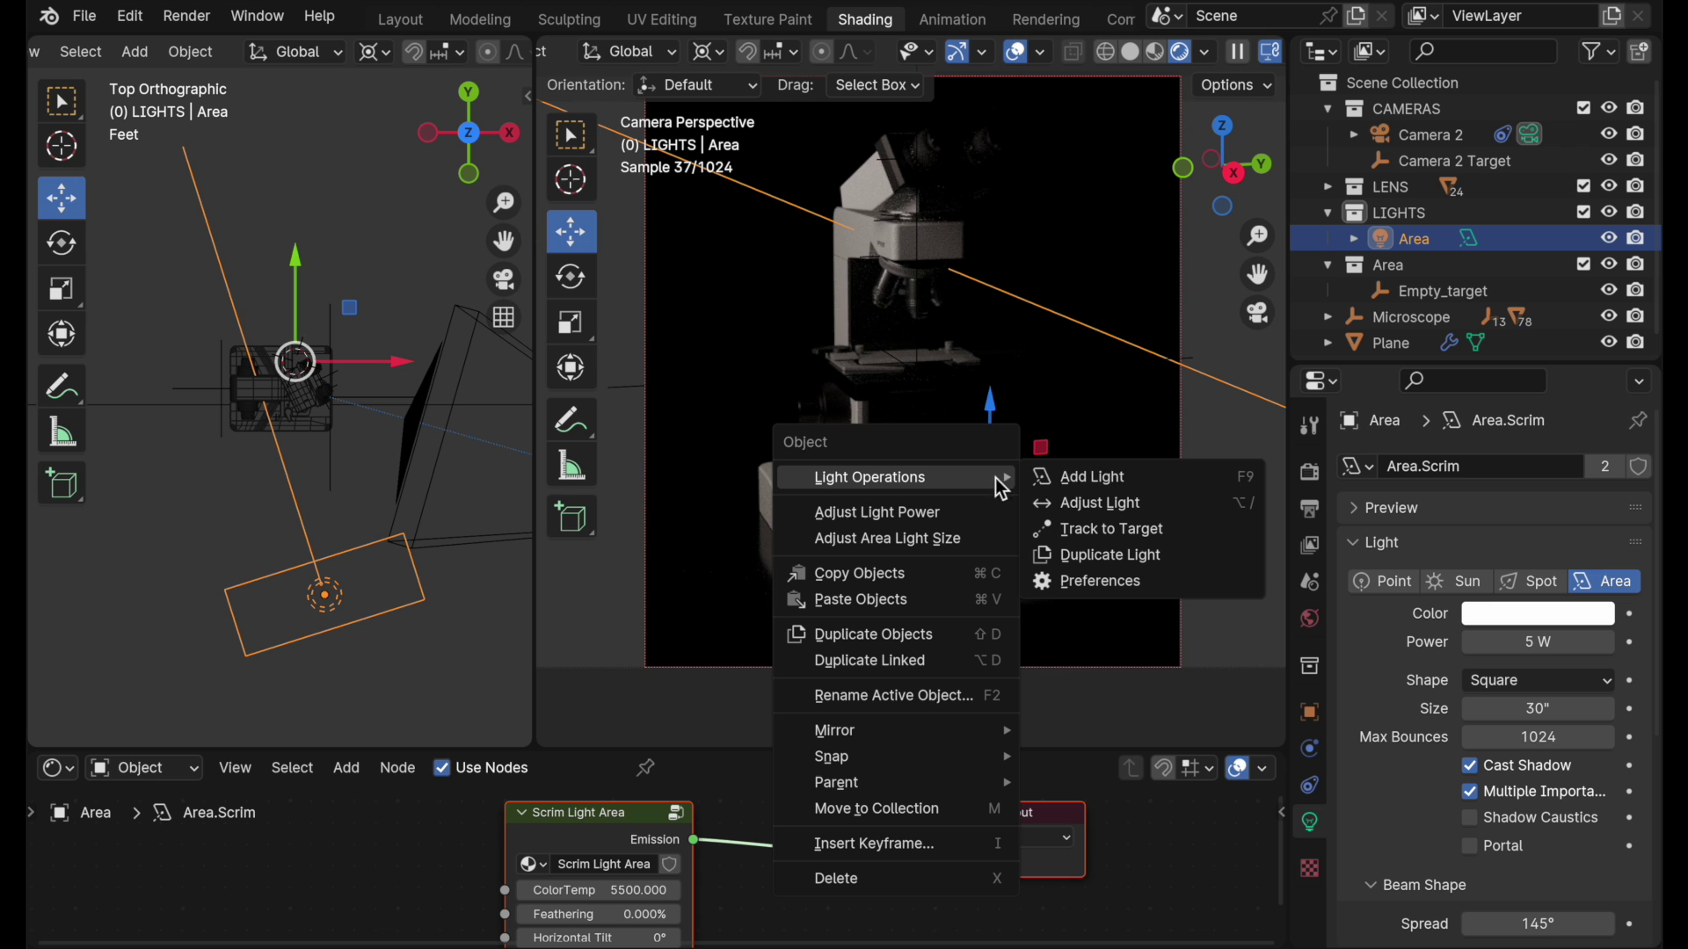
{"action": "left_click", "coordinate": [1063, 478]}
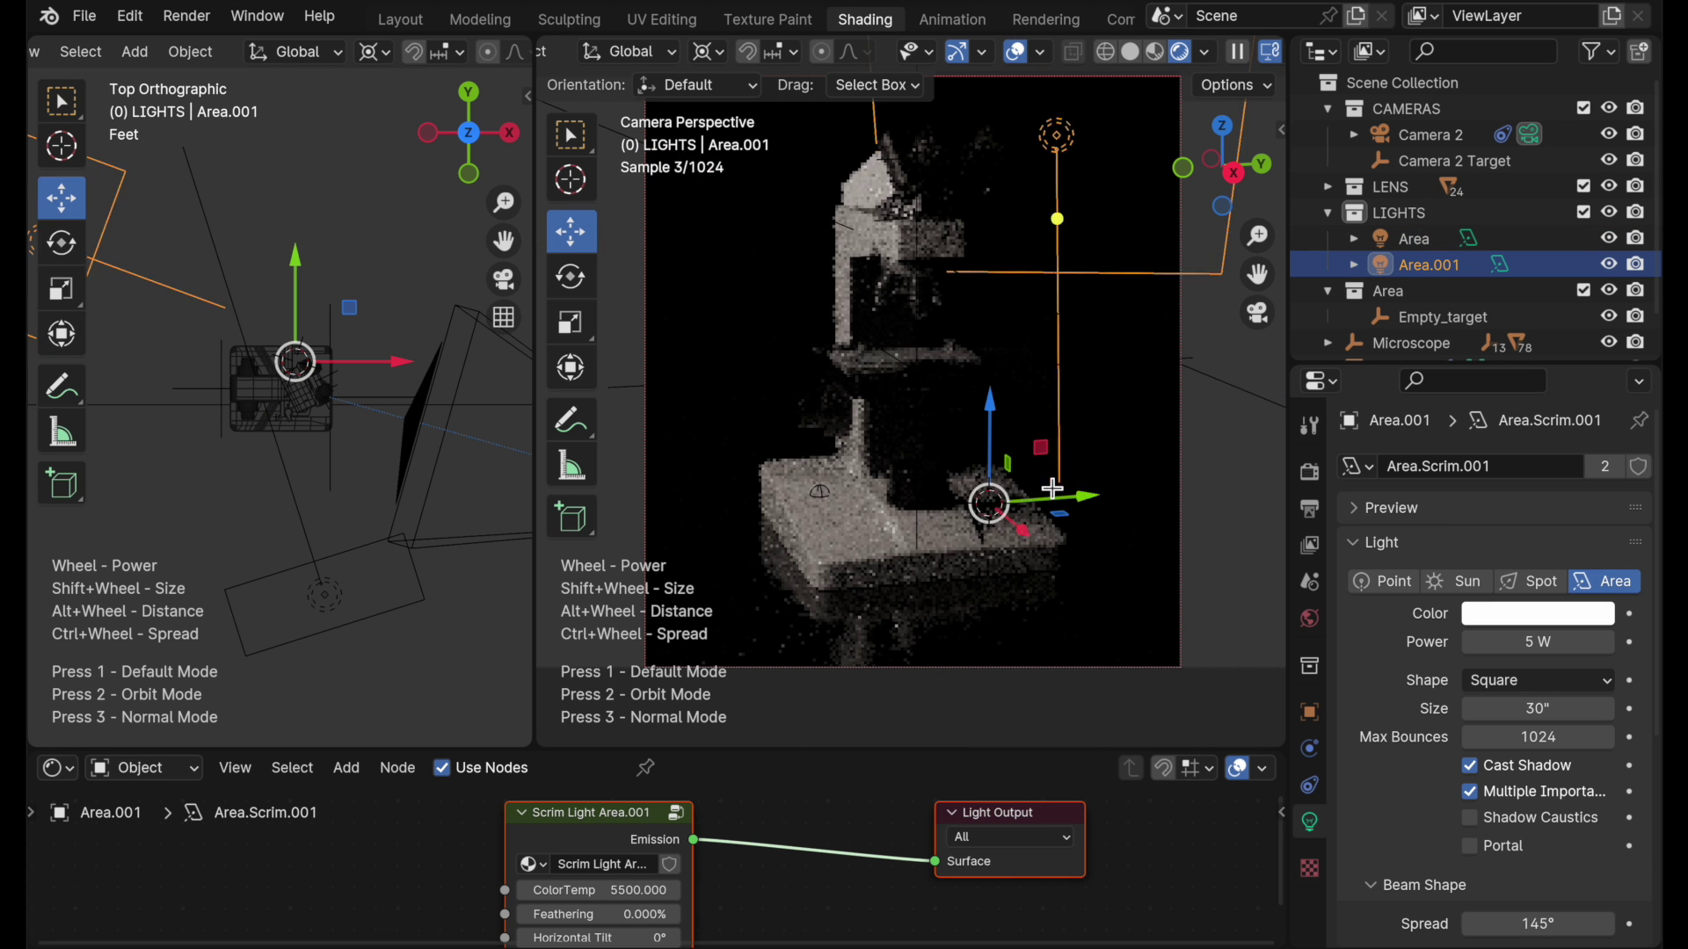
{"action": "left_click_drag", "start_coordinate": [1053, 489], "coordinate": [1019, 517]}
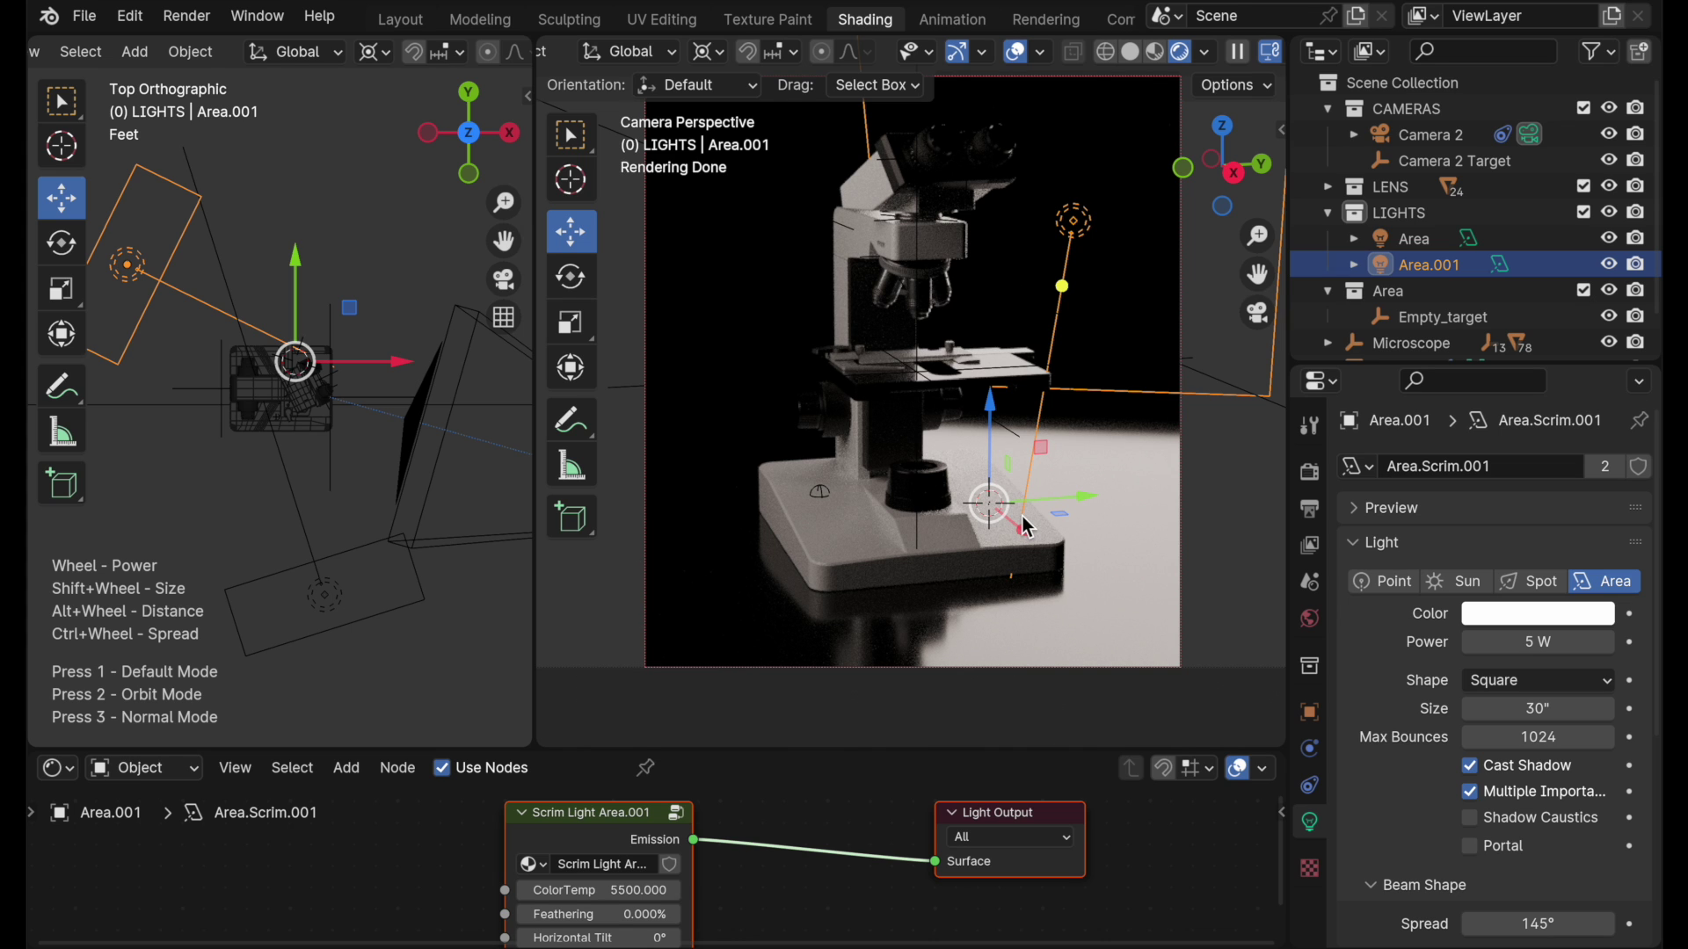
Step: Add and place a third Scrim area light, Area.002, near the microscope
{"action": "right_click", "coordinate": [951, 240]}
{"action": "mouse_move", "coordinate": [958, 239]}
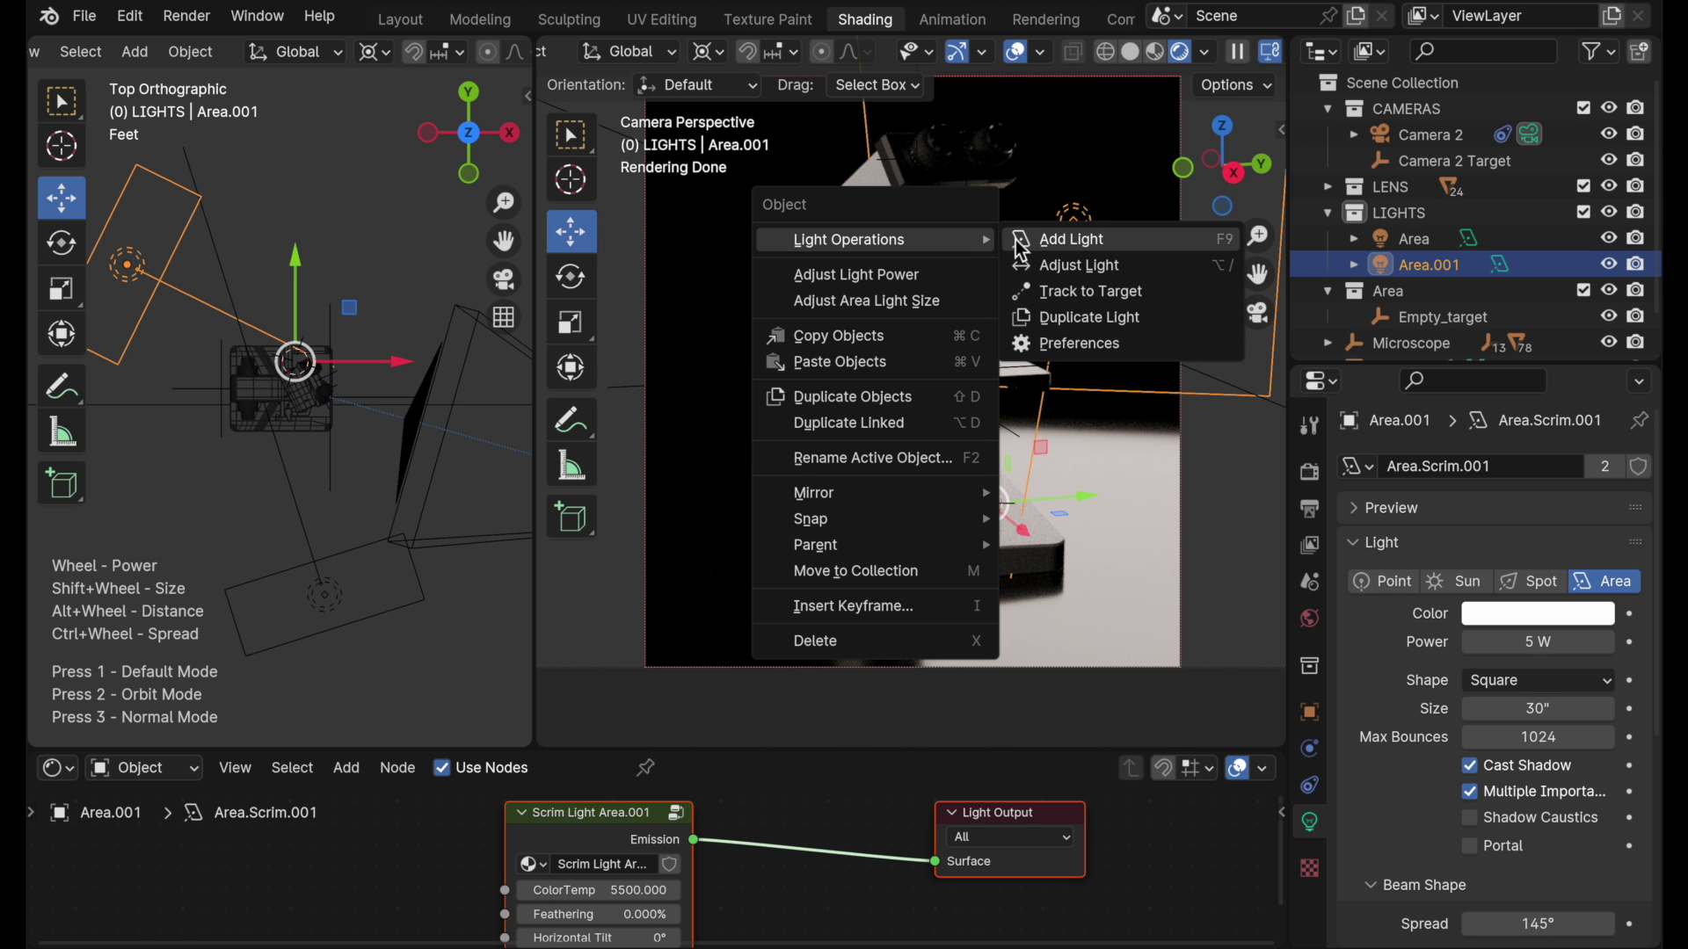
{"action": "left_click", "coordinate": [1026, 239]}
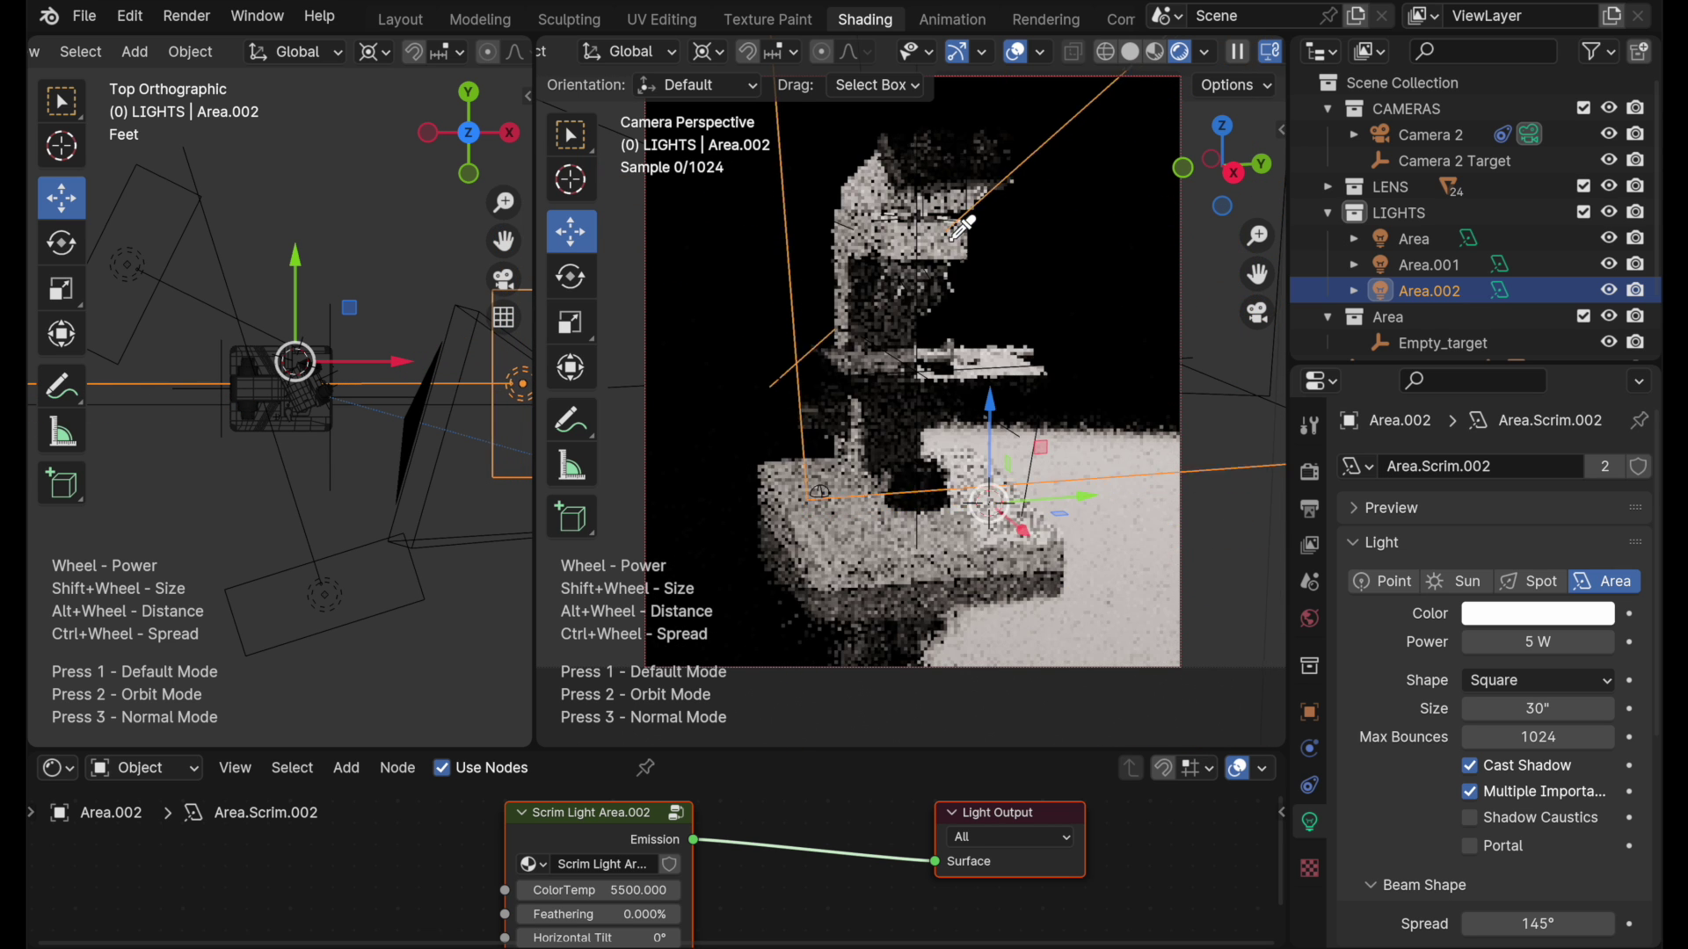
{"action": "left_click", "coordinate": [953, 242]}
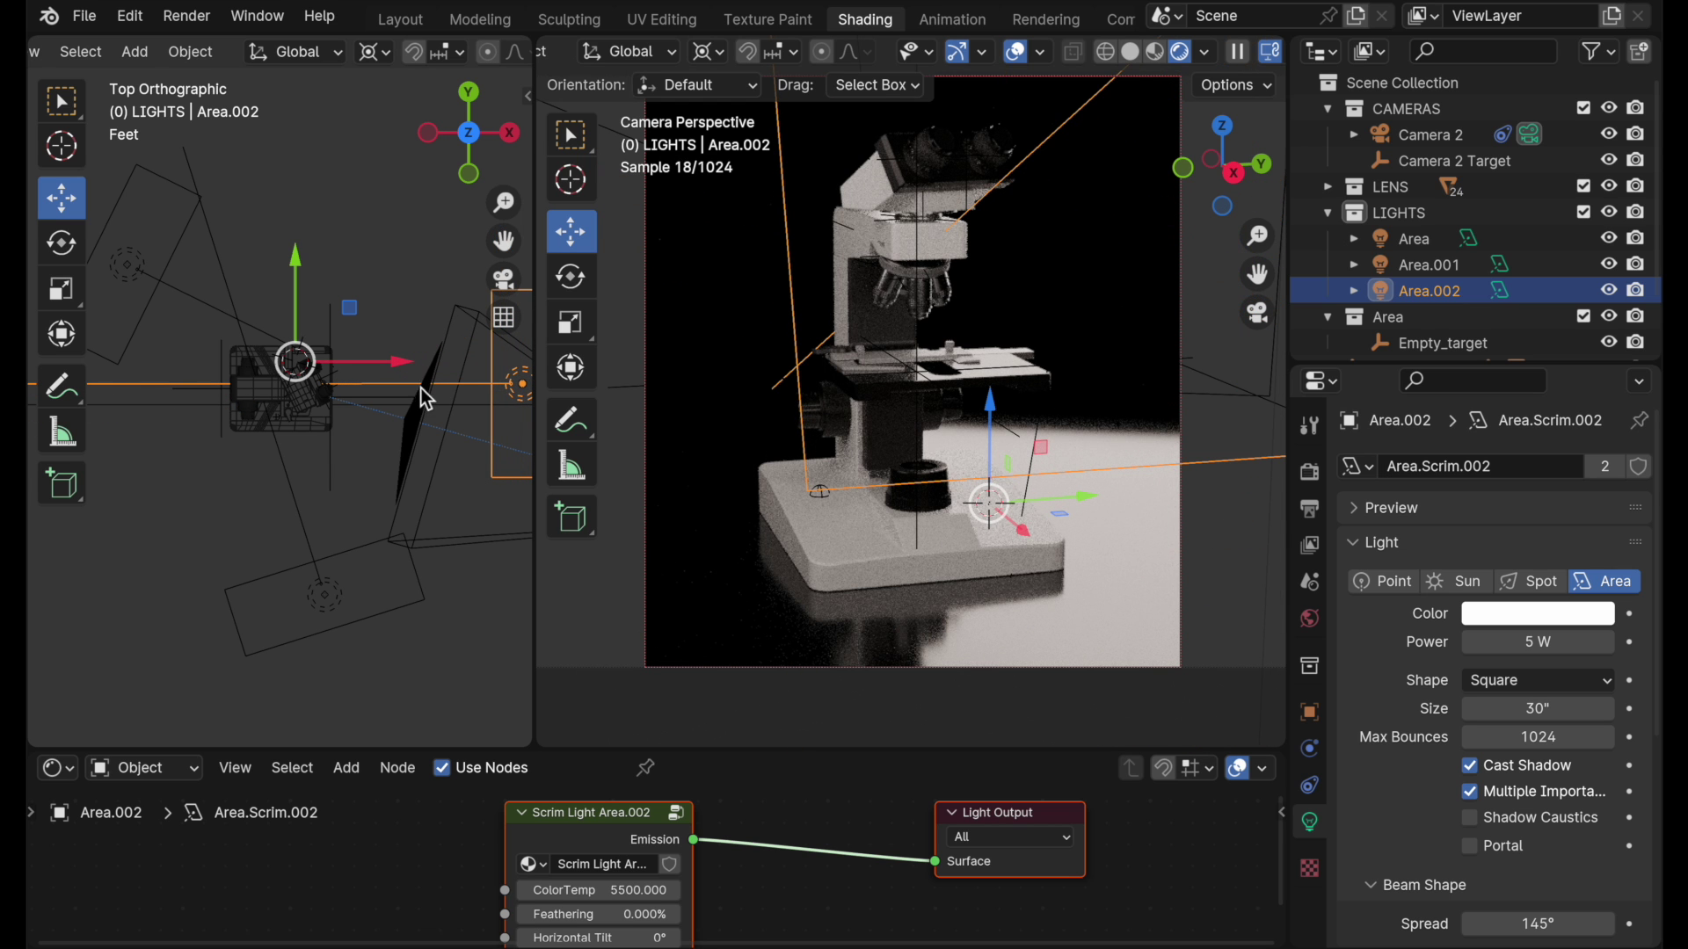
{"action": "middle_click_drag", "start_coordinate": [421, 388], "coordinate": [255, 442], "text": "shift"}
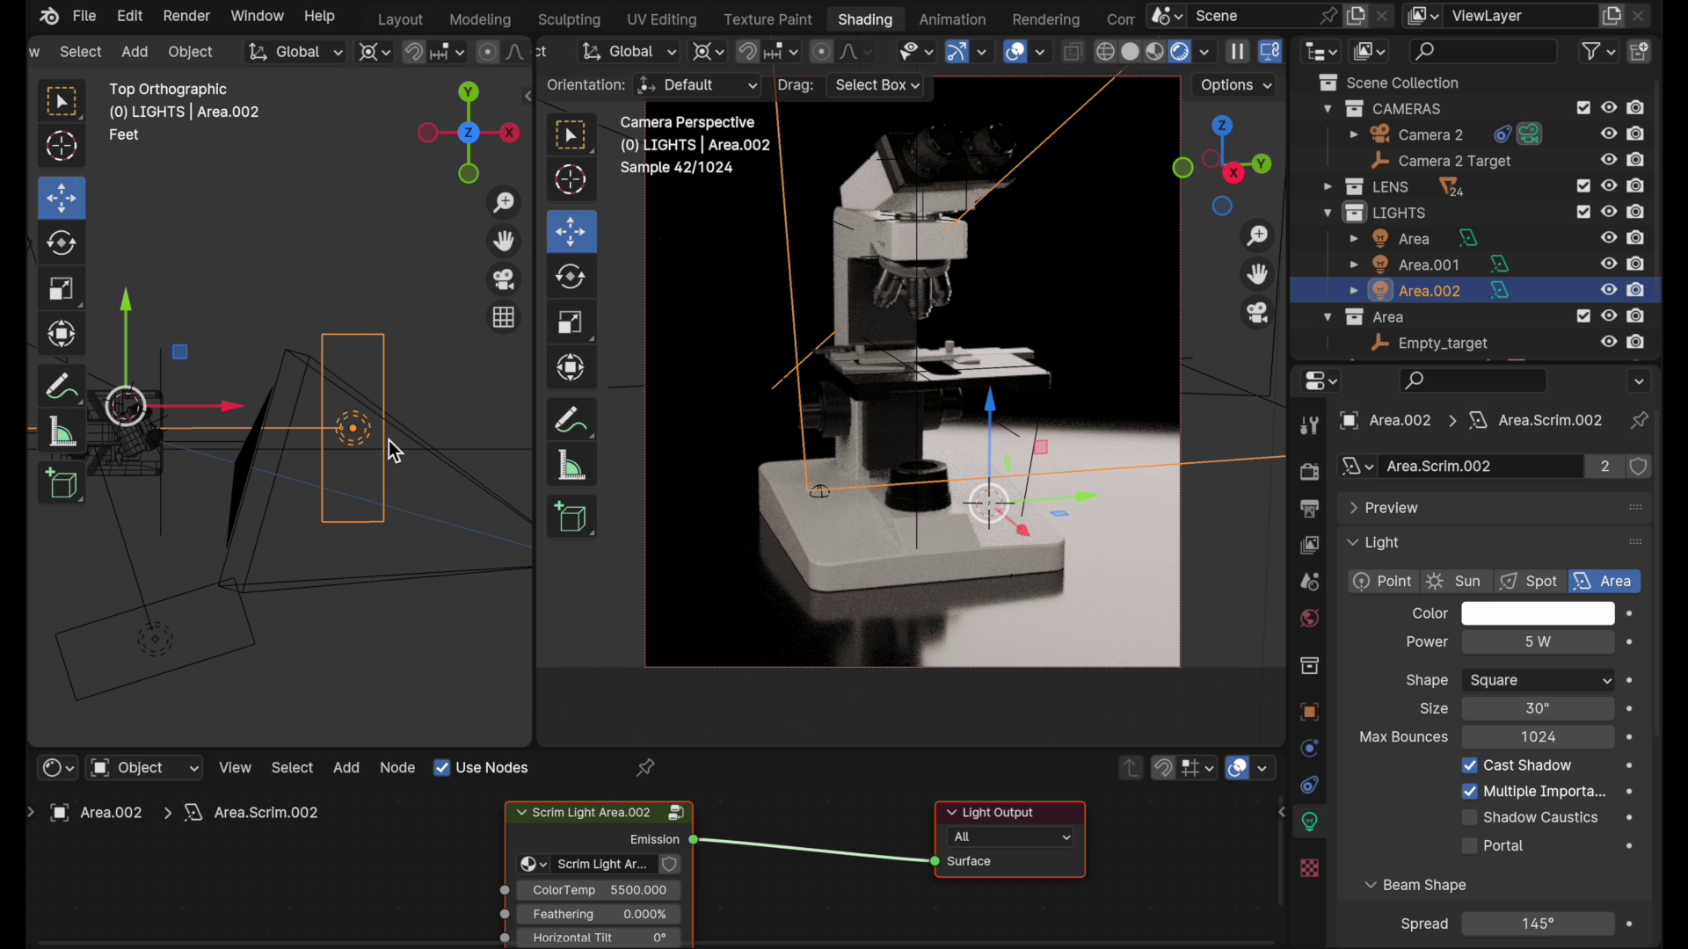
Step: Move Area.002 farther out along its own local Z axis
{"action": "key", "text": "g"}
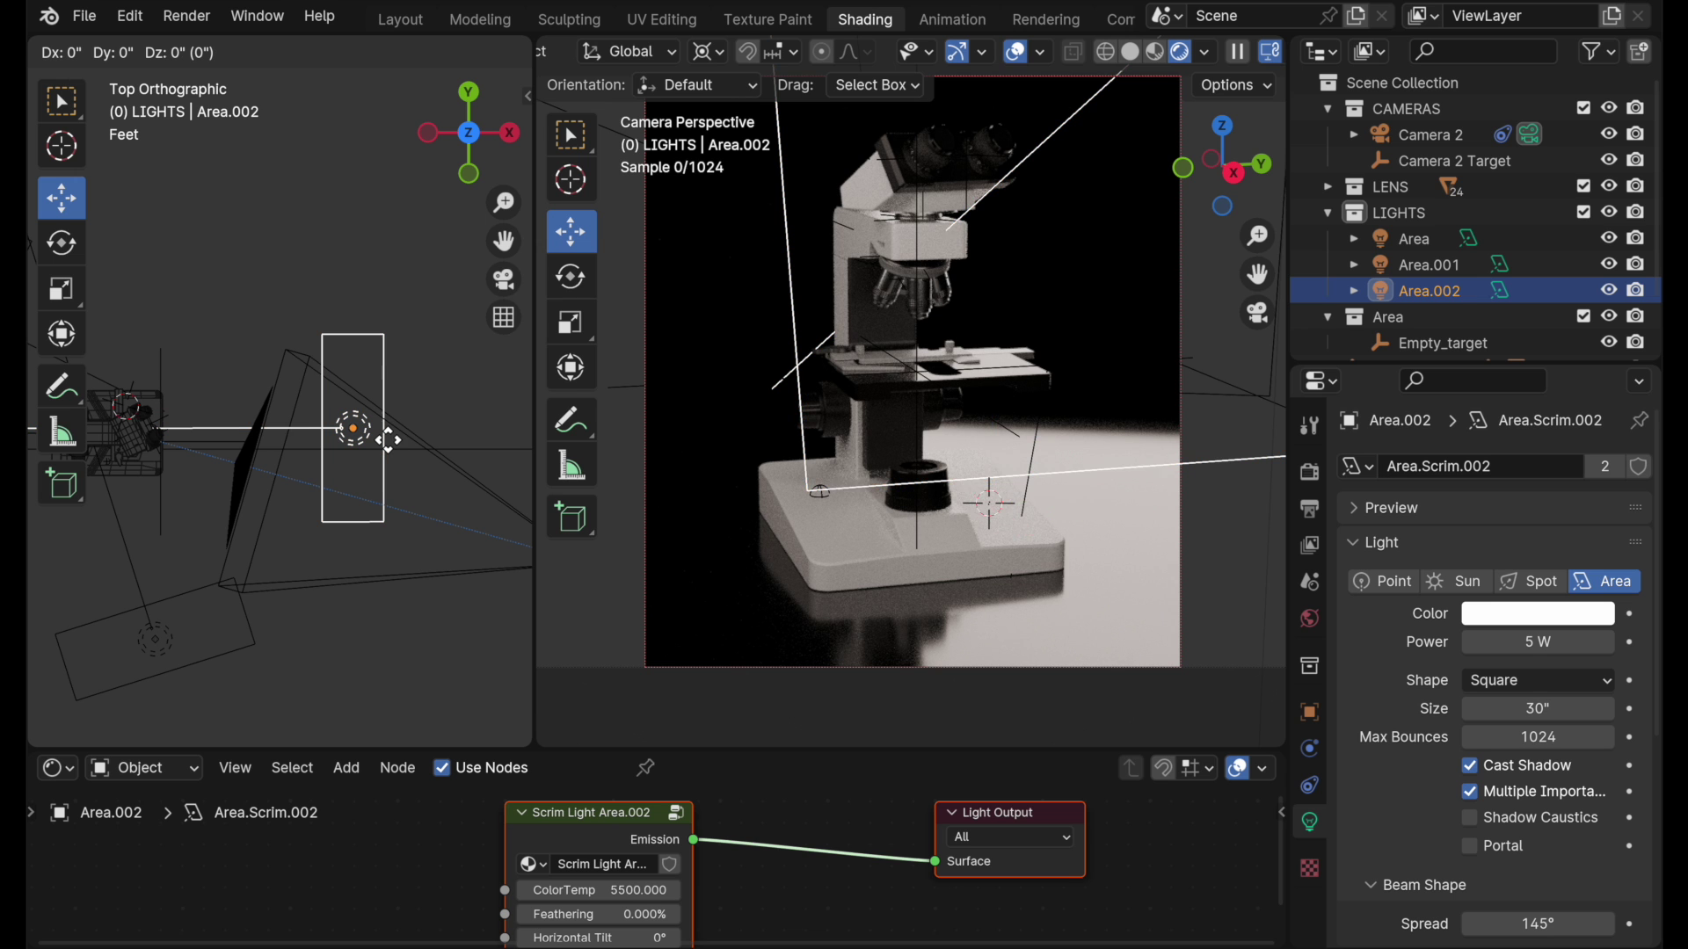
{"action": "key", "text": "z"}
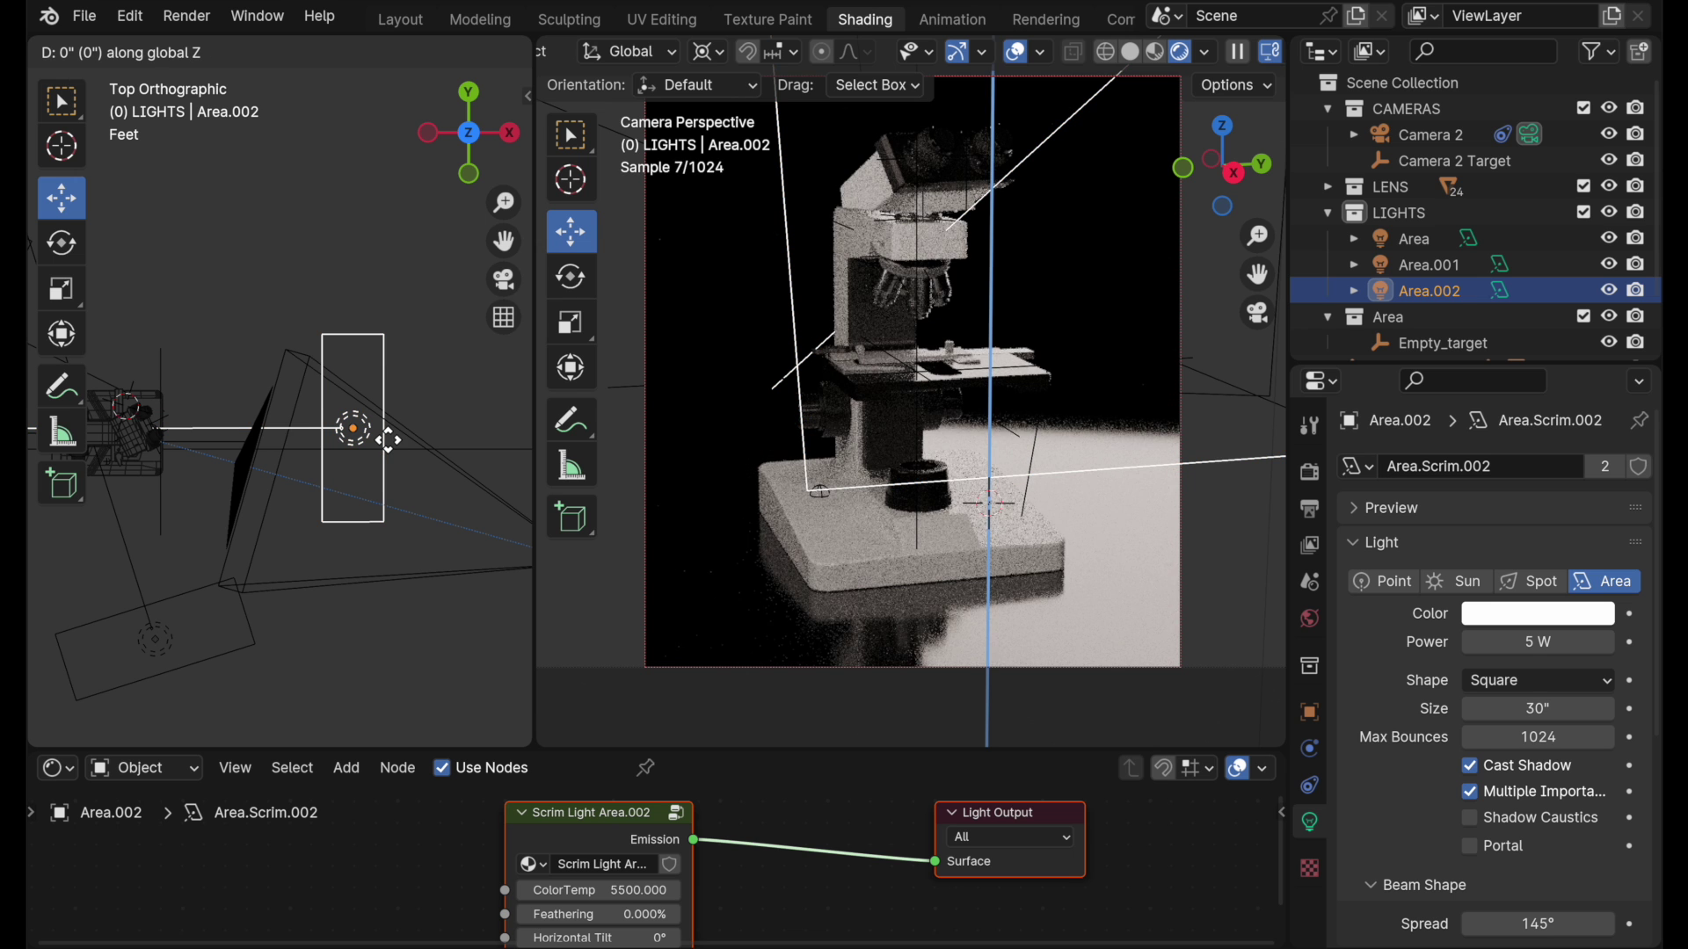
{"action": "key", "text": "z"}
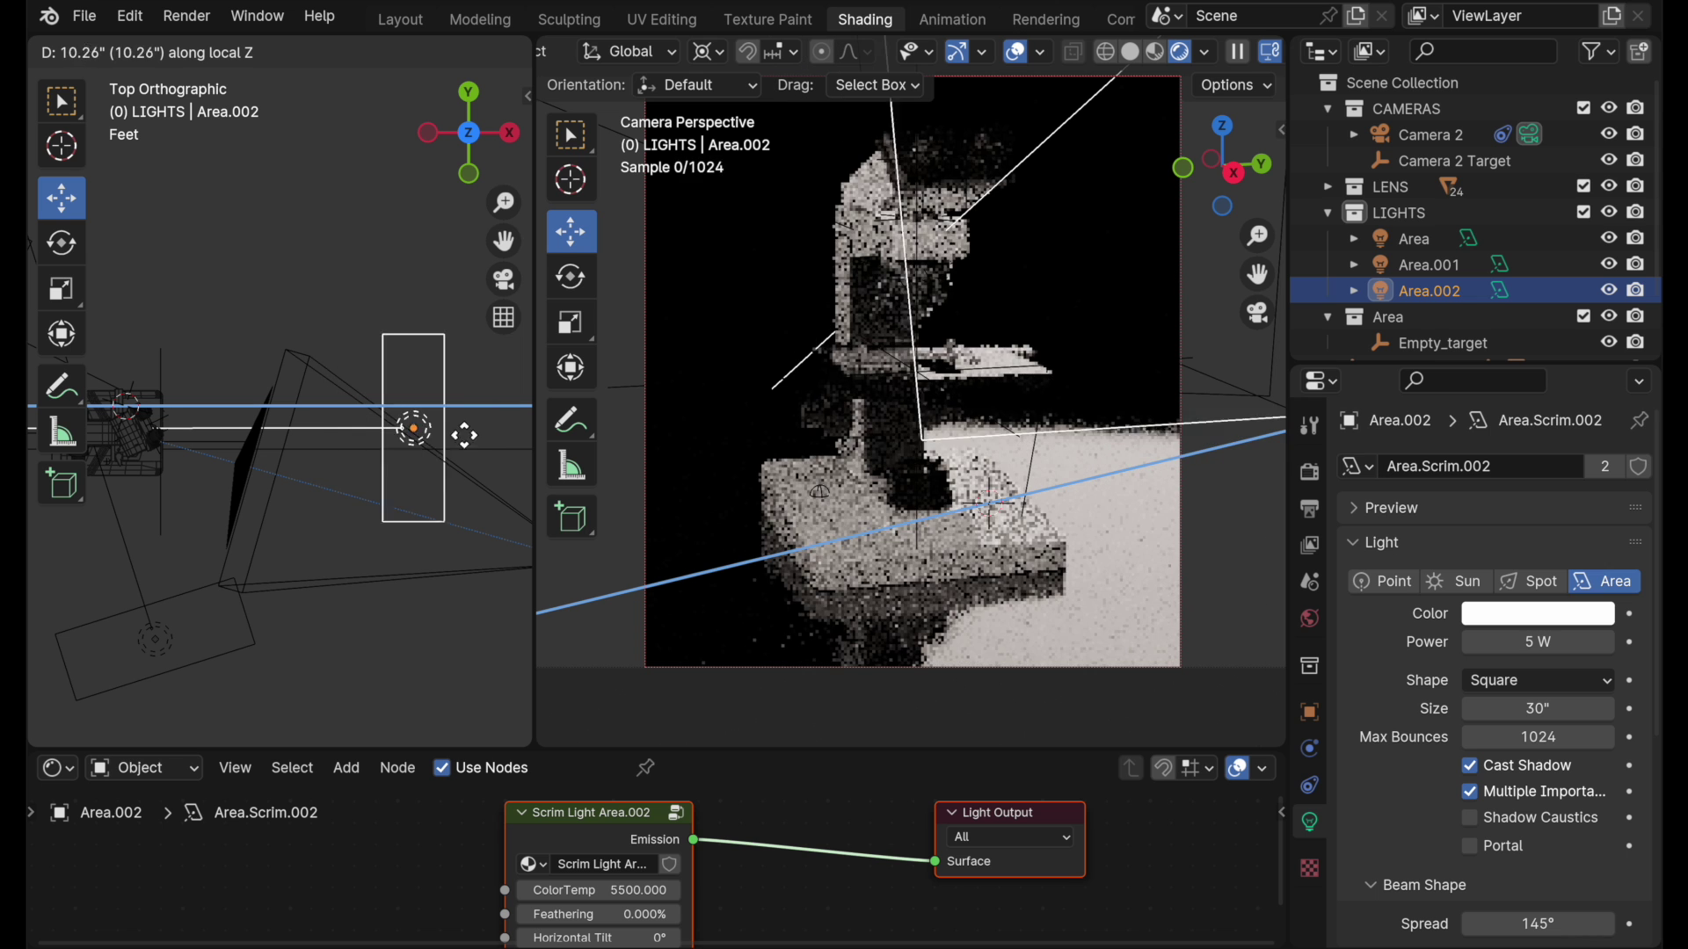
{"action": "left_click_drag", "start_coordinate": [503, 432], "coordinate": [495, 426]}
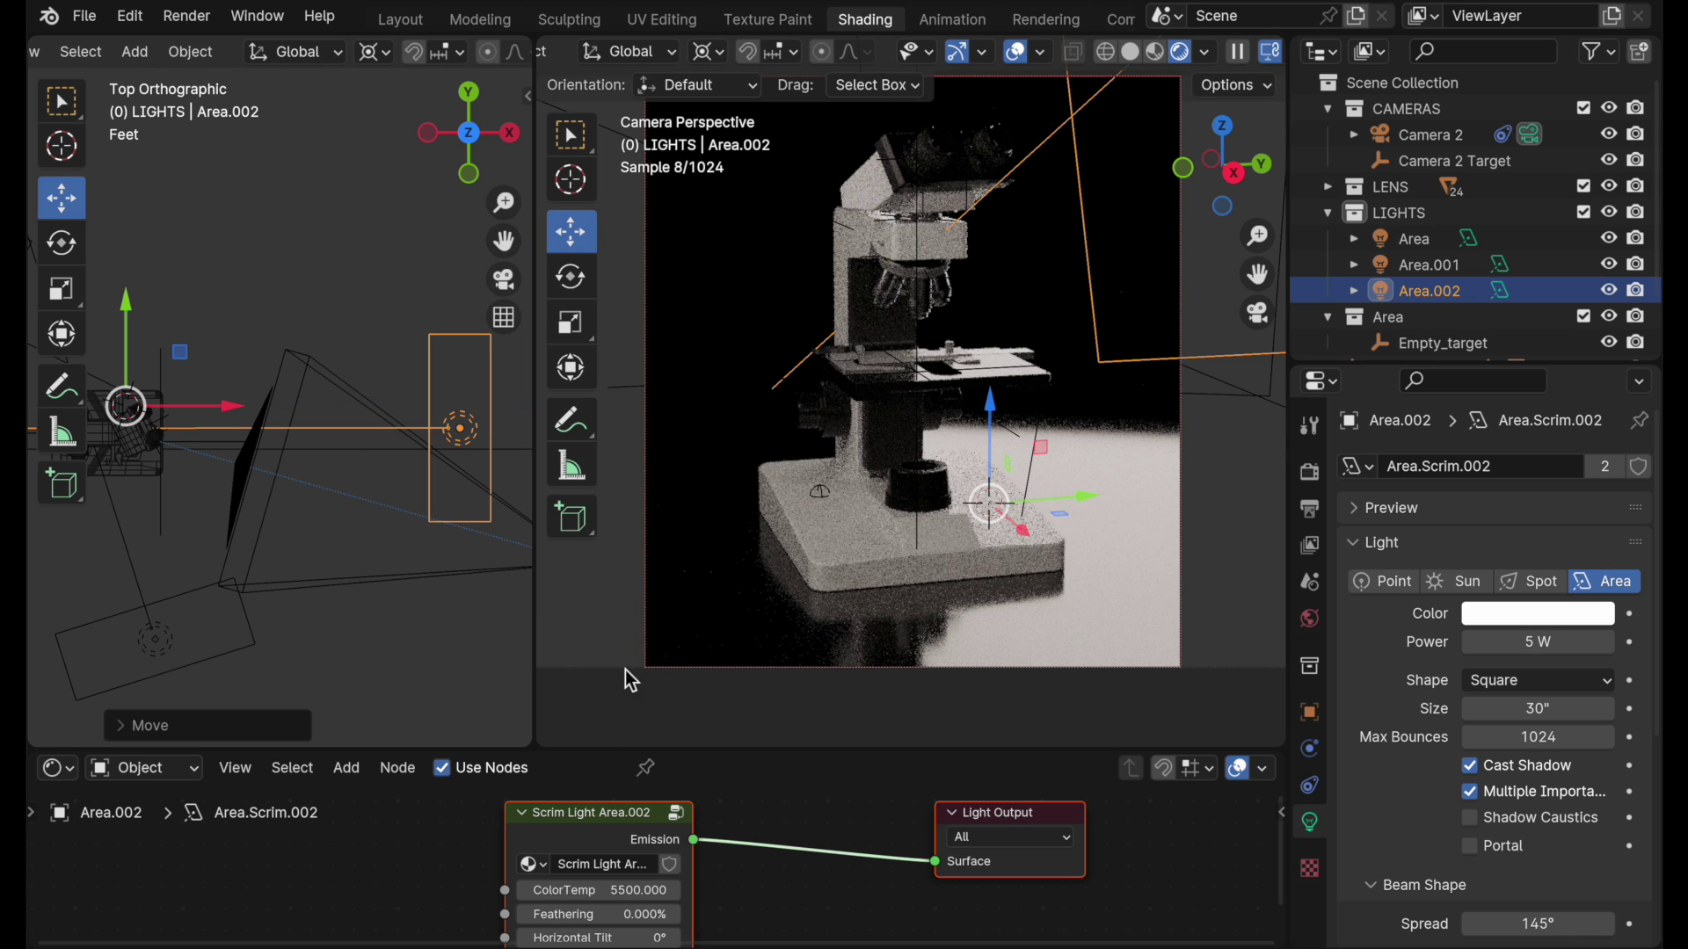
{"action": "left_click_drag", "start_coordinate": [657, 750], "coordinate": [654, 580]}
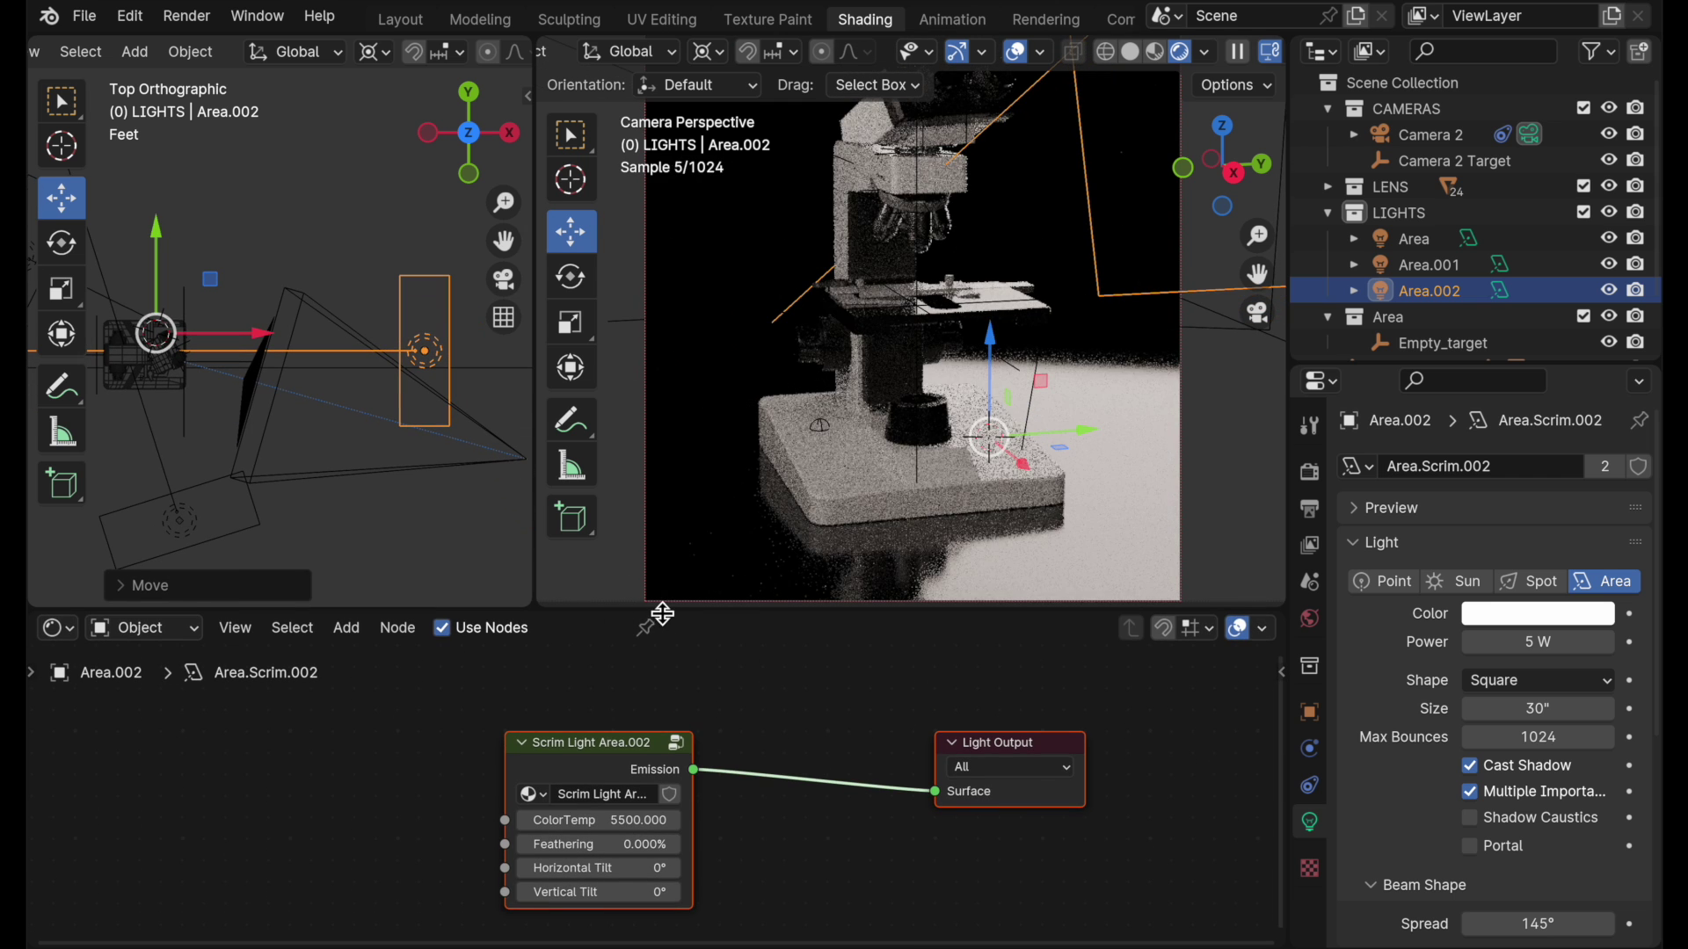
Step: Set the first light Area's Scrim Light ColorTemp to 4000 for warm light
{"action": "left_click", "coordinate": [183, 492]}
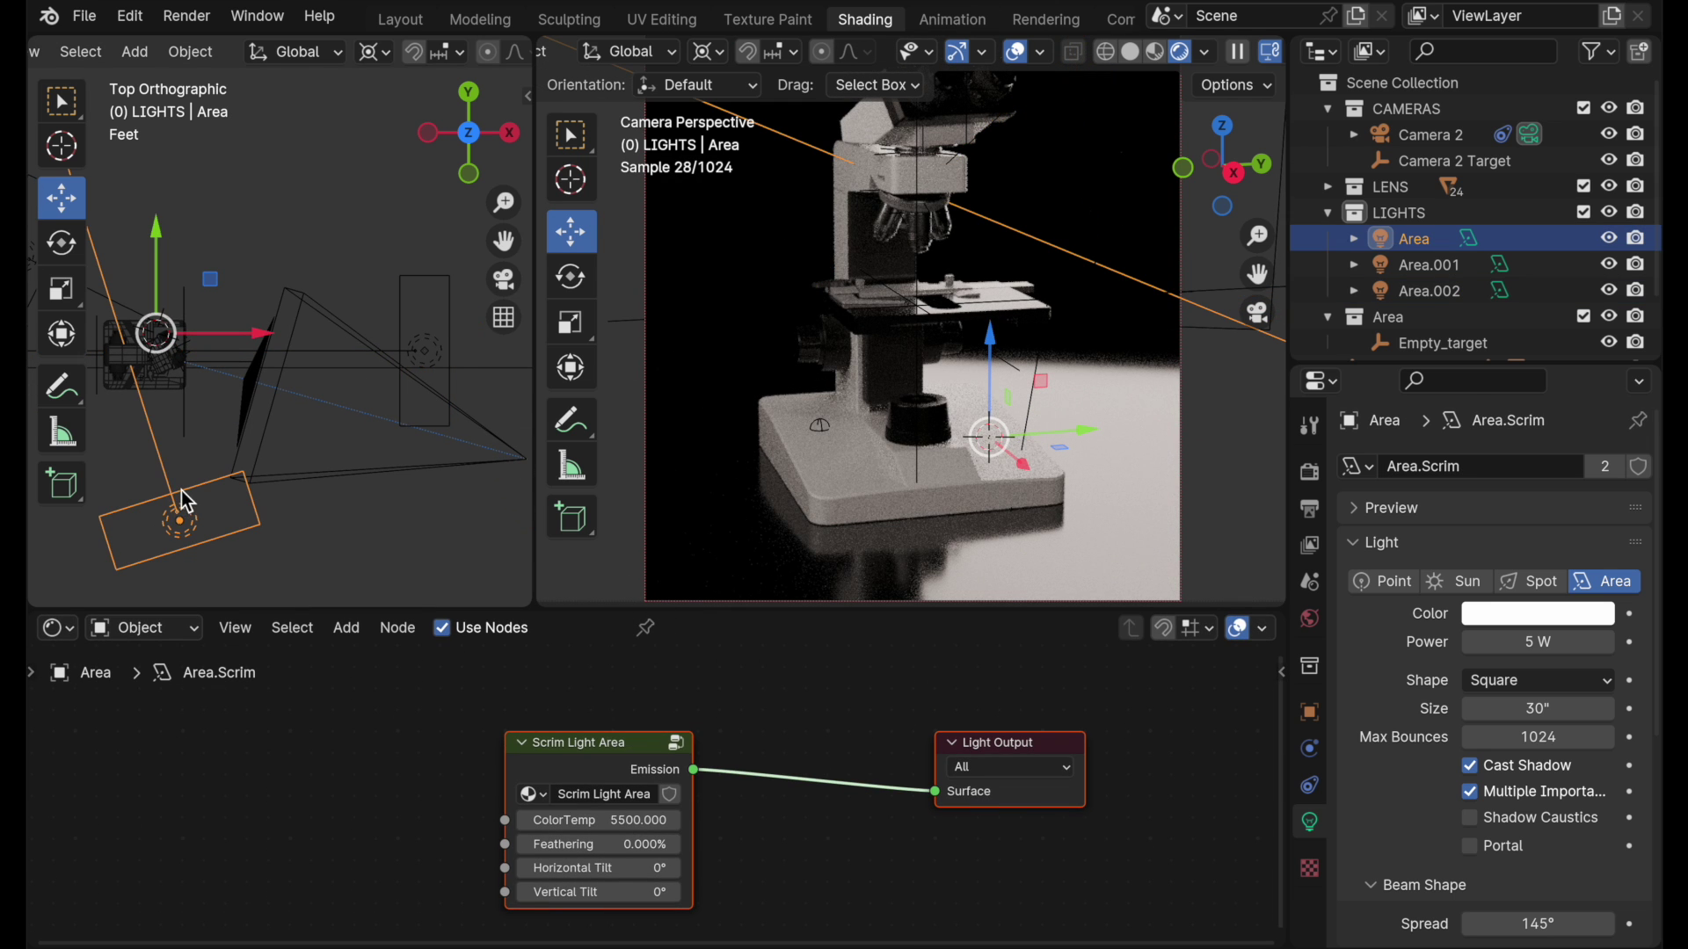
{"action": "scroll", "coordinate": [252, 444], "scroll_direction": "down", "scroll_amount": 2}
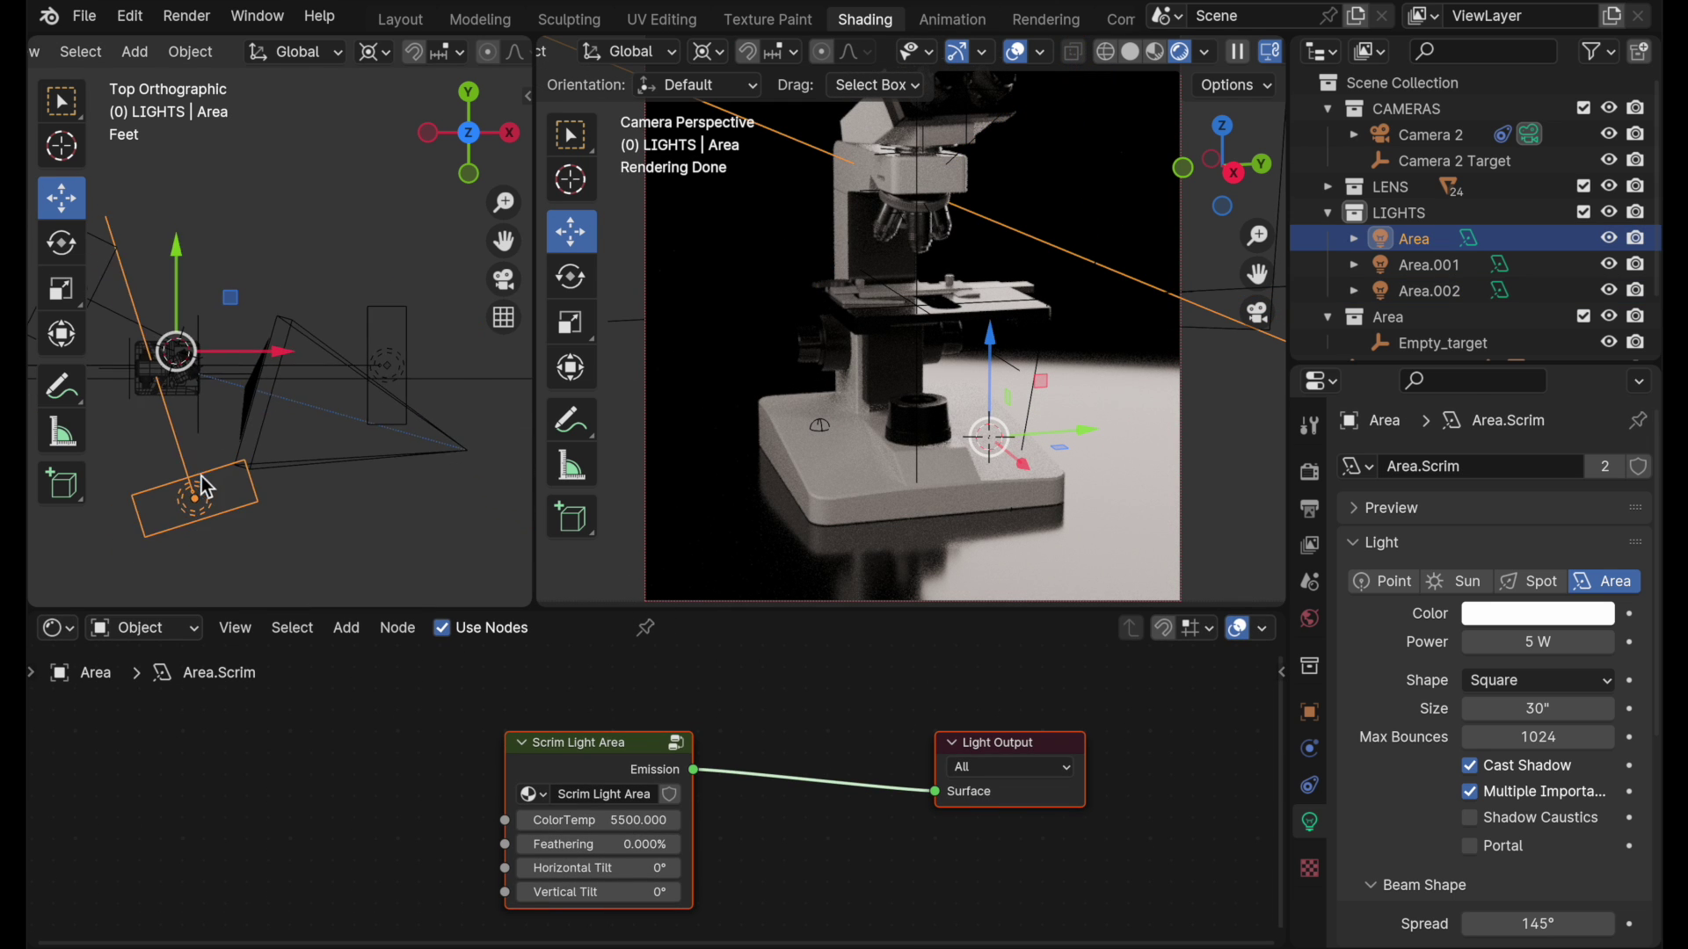
{"action": "middle_click_drag", "start_coordinate": [252, 444], "coordinate": [347, 509], "text": "shift"}
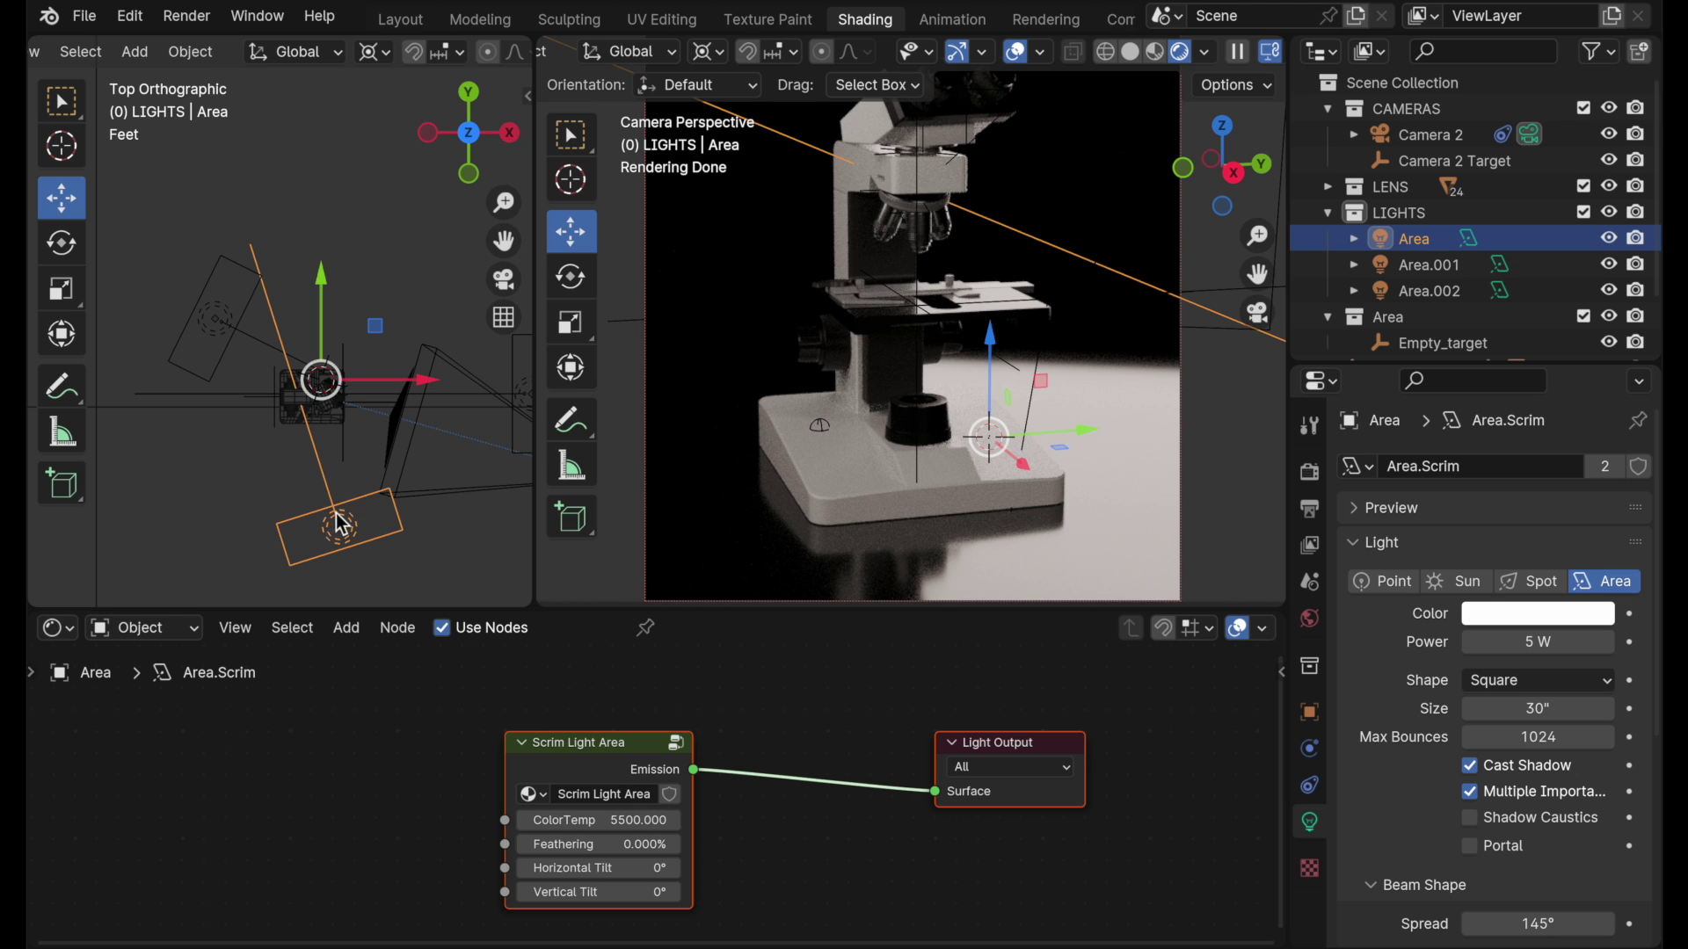
{"action": "left_click", "coordinate": [587, 821]}
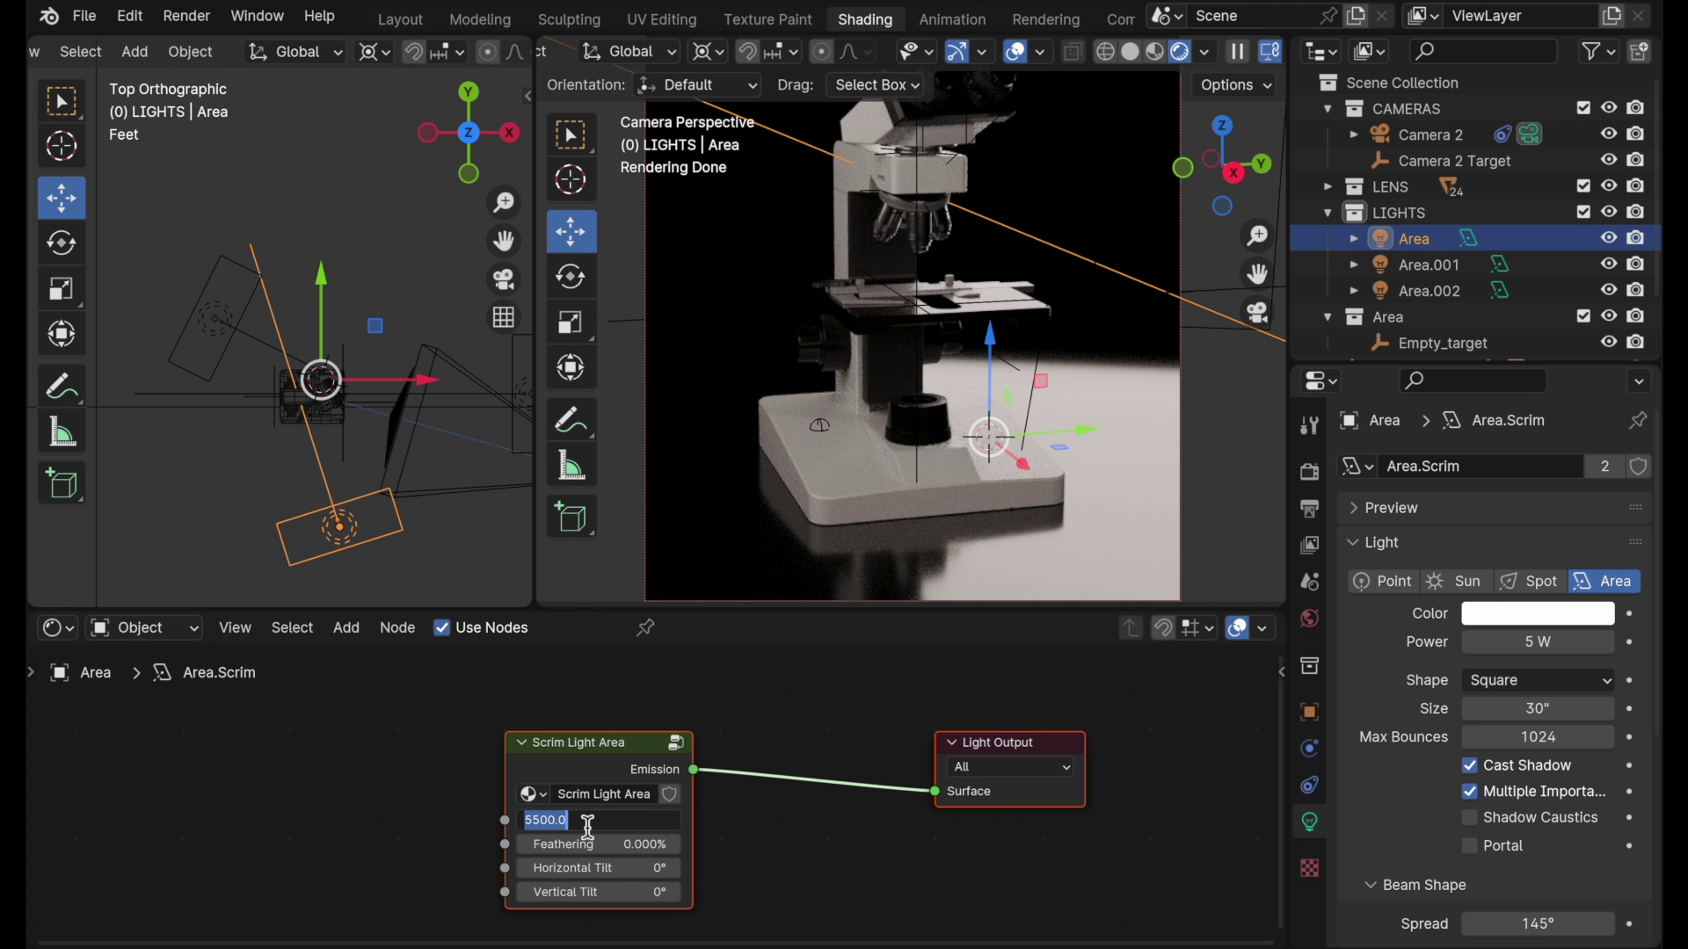
{"action": "type", "text": "4000"}
{"action": "key", "text": "Return"}
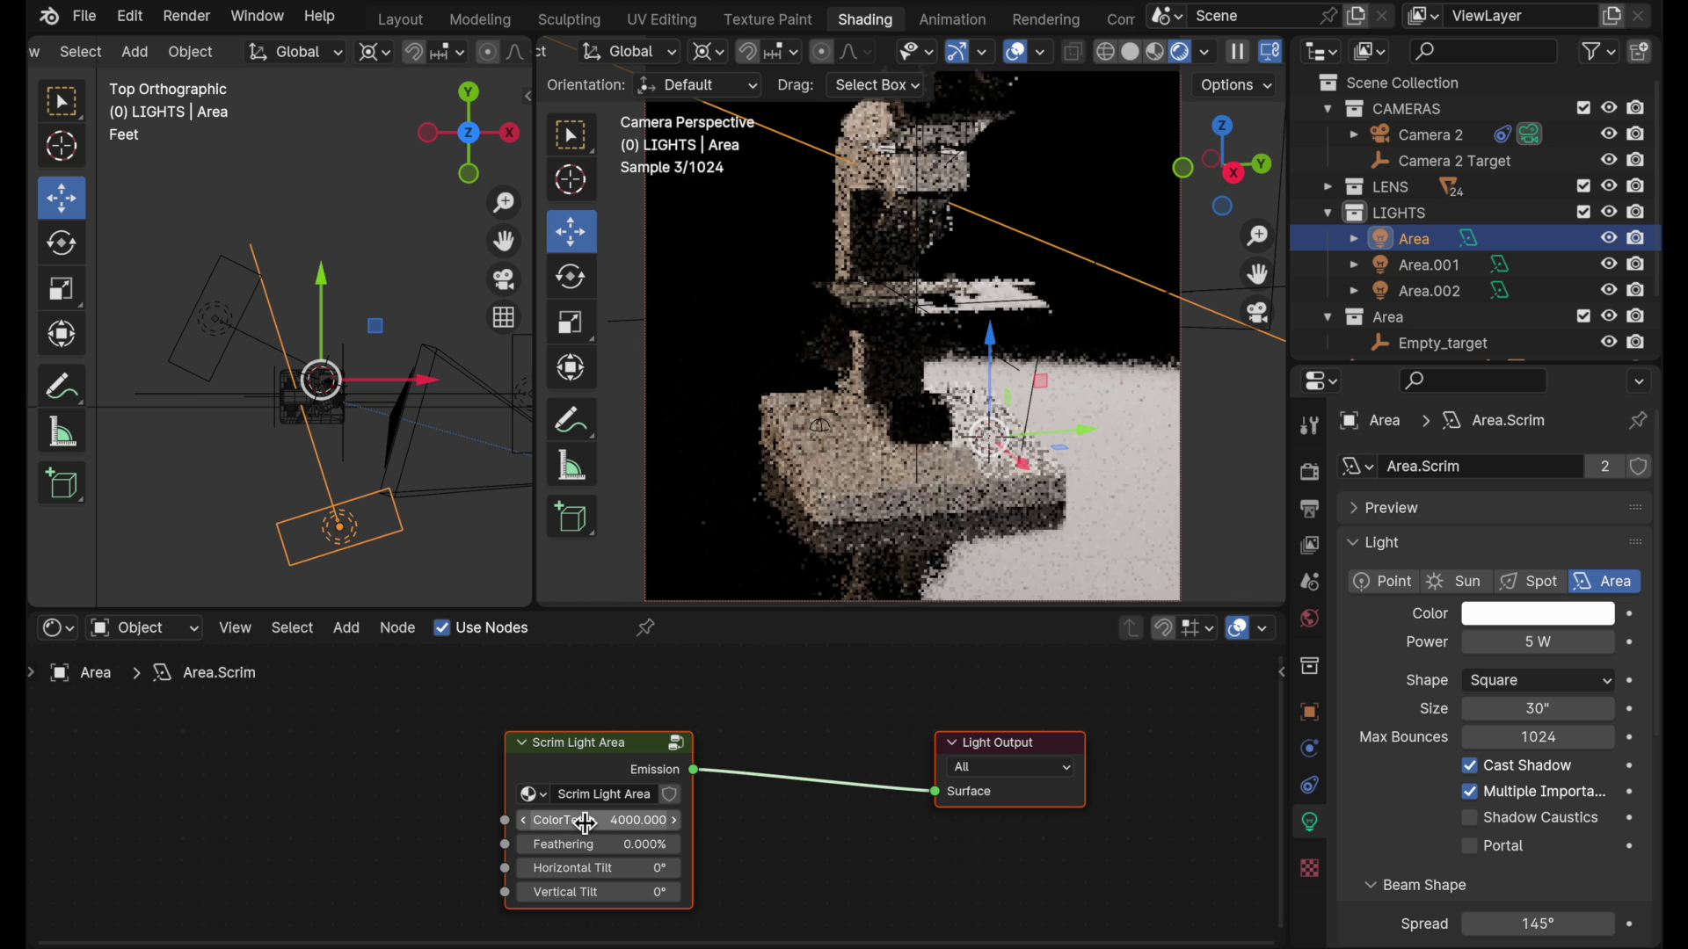
Step: Set the second light Area.001's ColorTemp to 7500 for cool light
{"action": "left_click", "coordinate": [232, 325]}
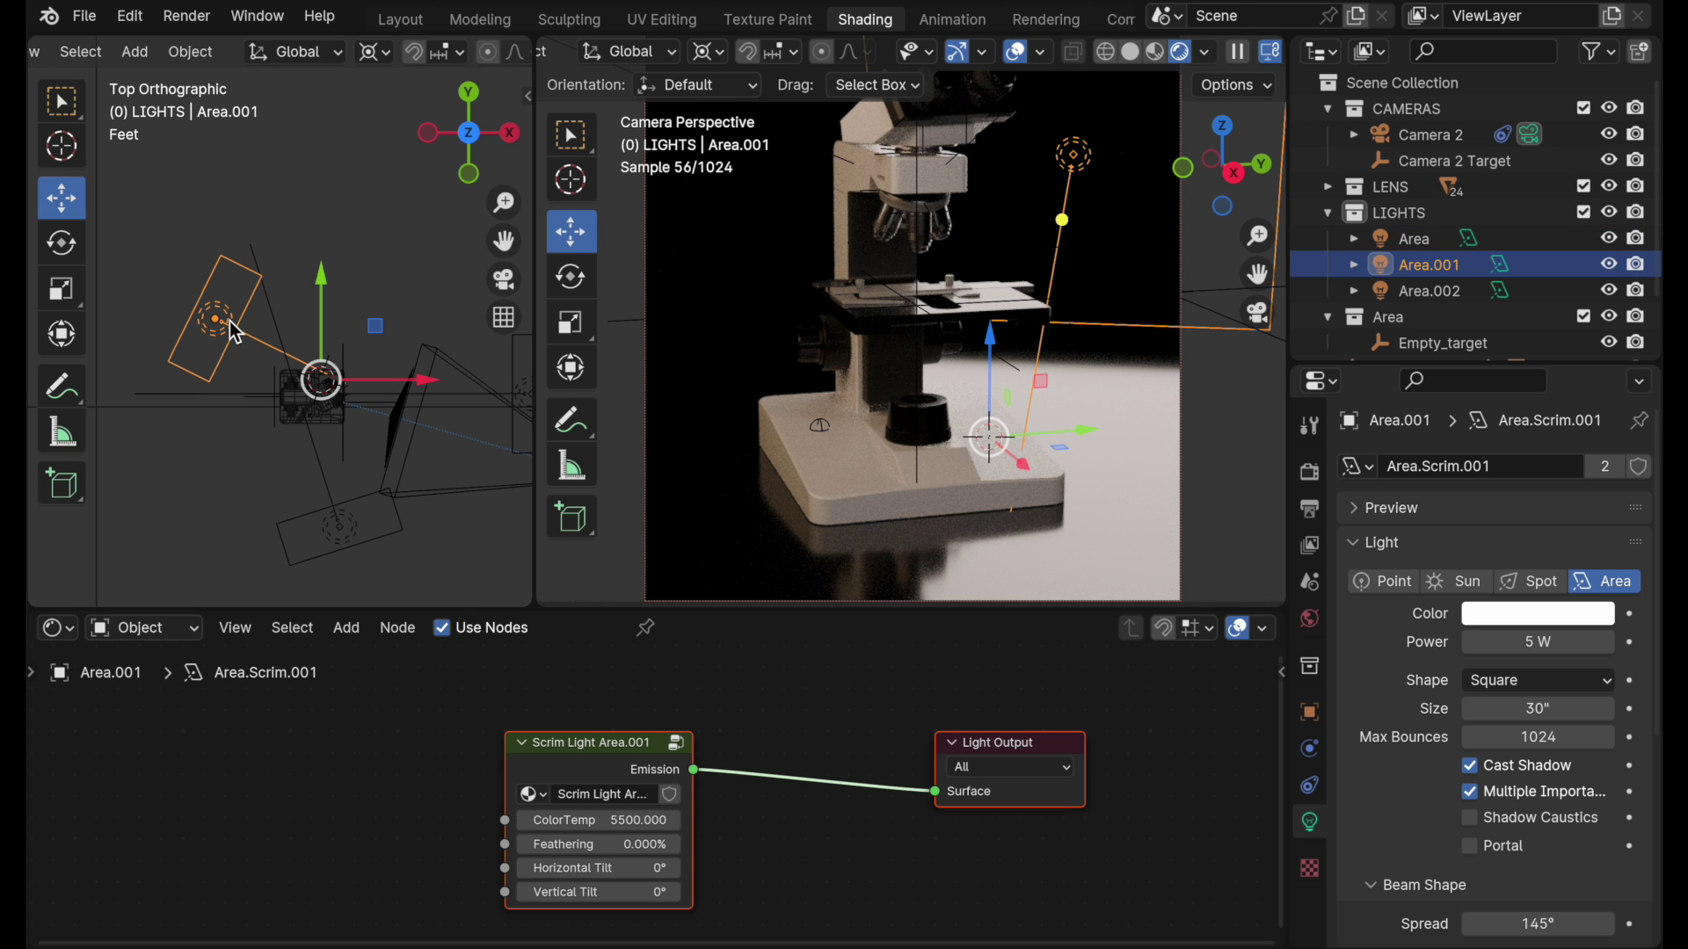
{"action": "left_click", "coordinate": [604, 820]}
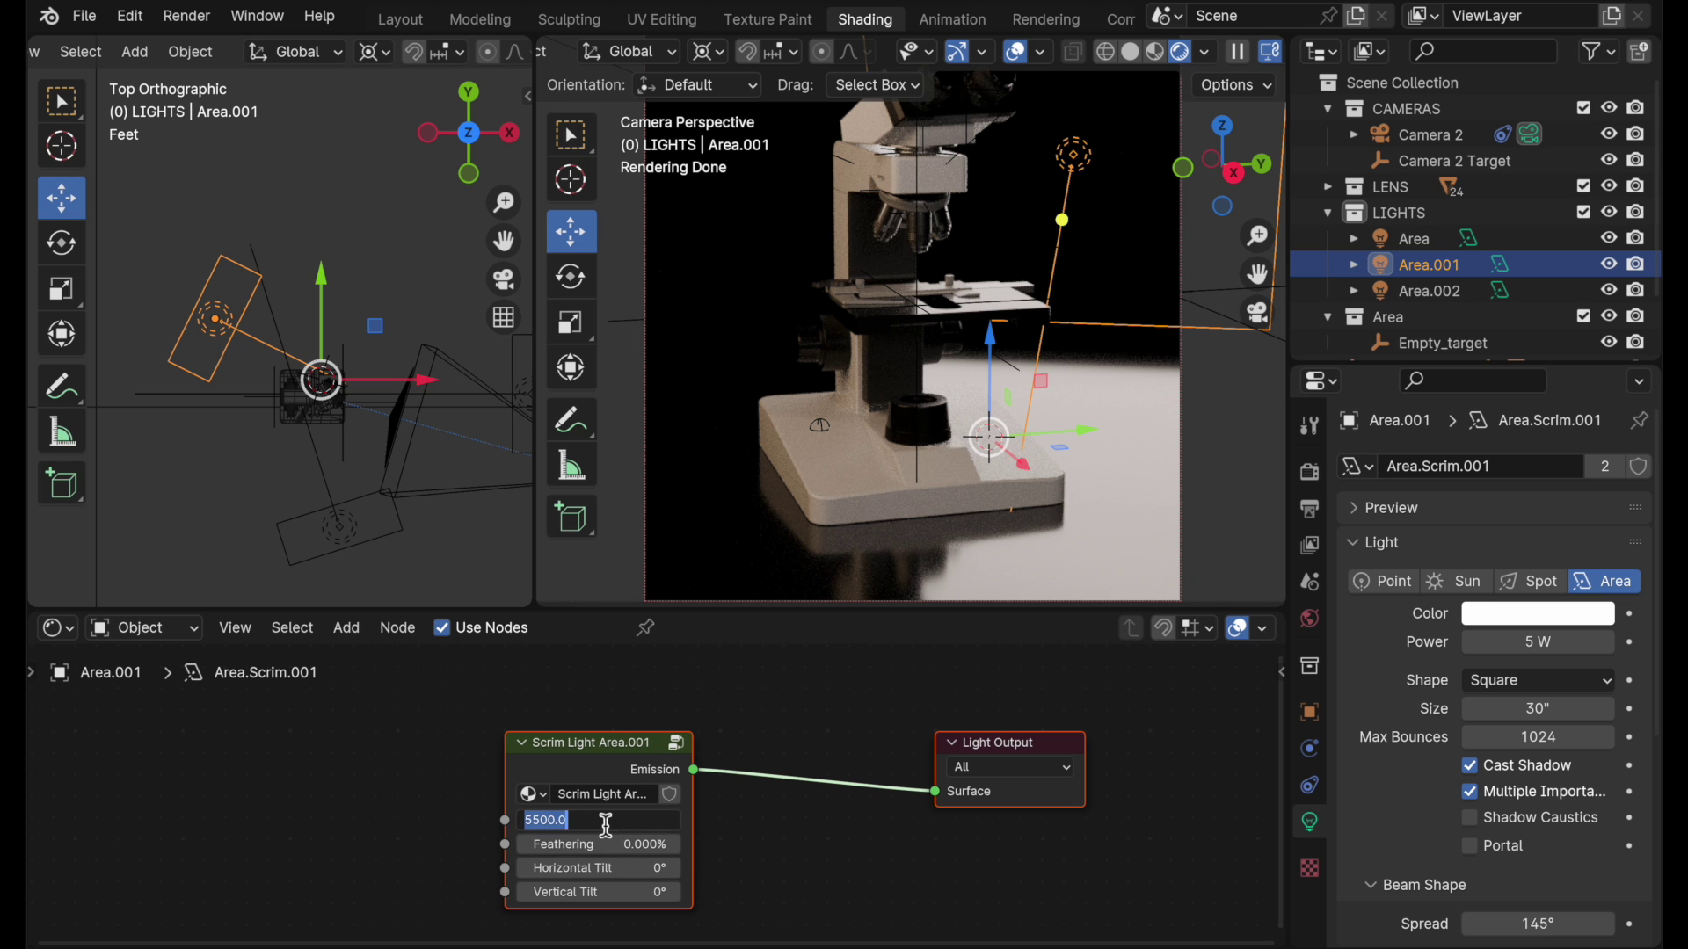
{"action": "type", "text": "7500"}
{"action": "key", "text": "Return"}
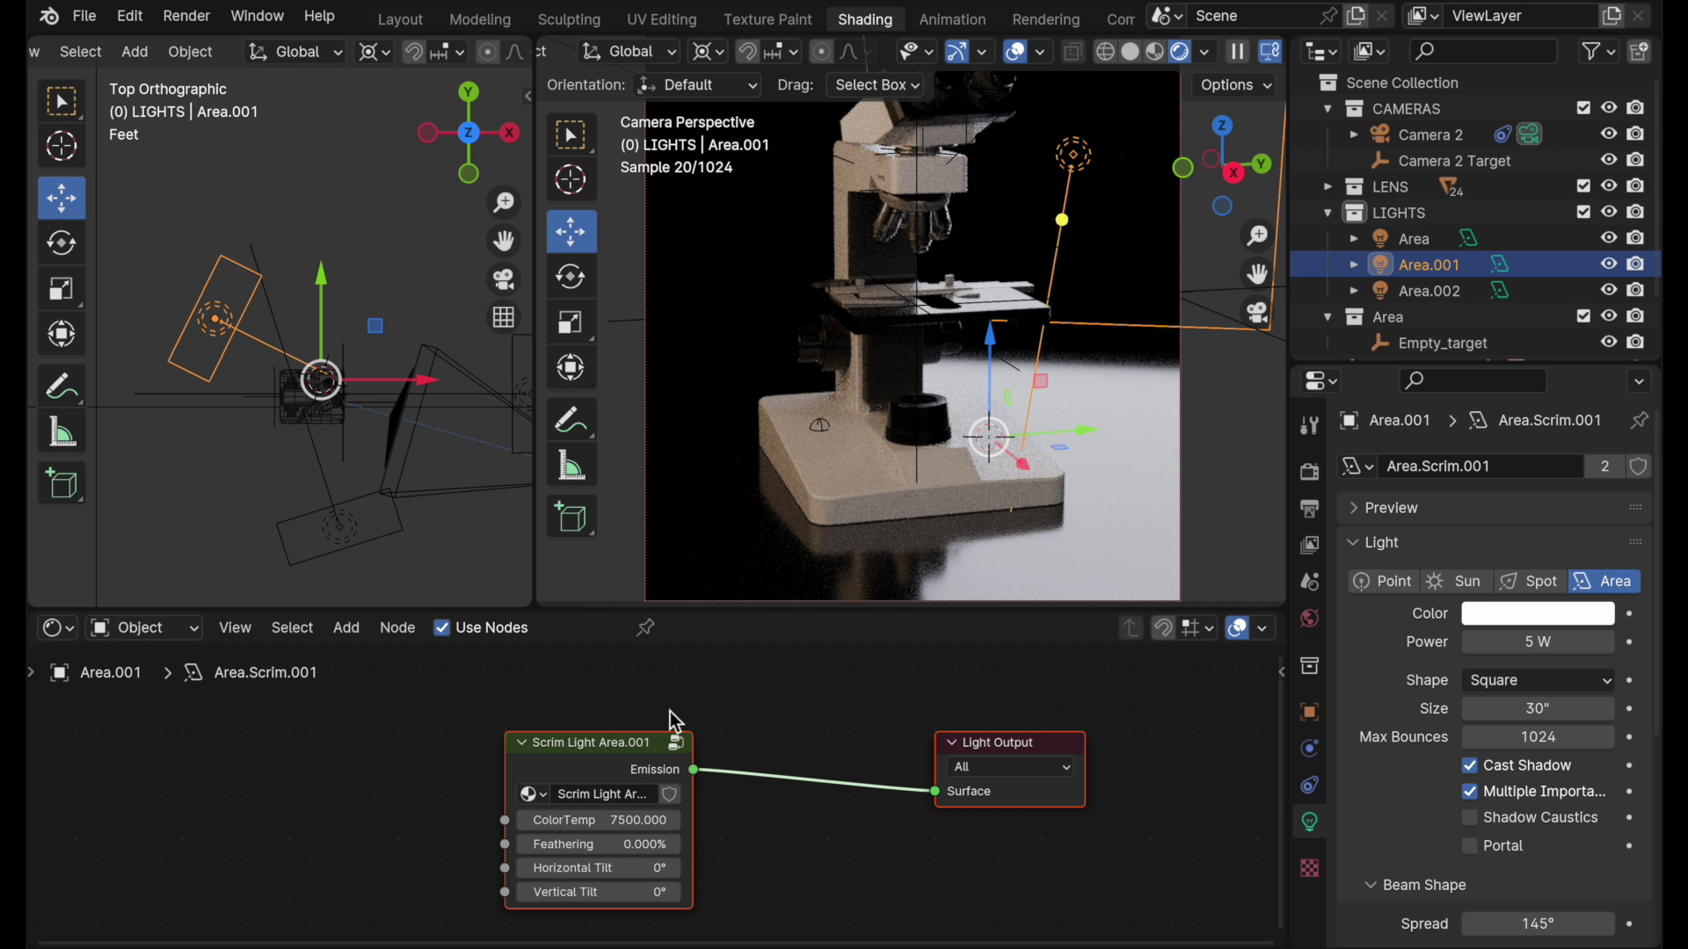
{"action": "left_click", "coordinate": [510, 442]}
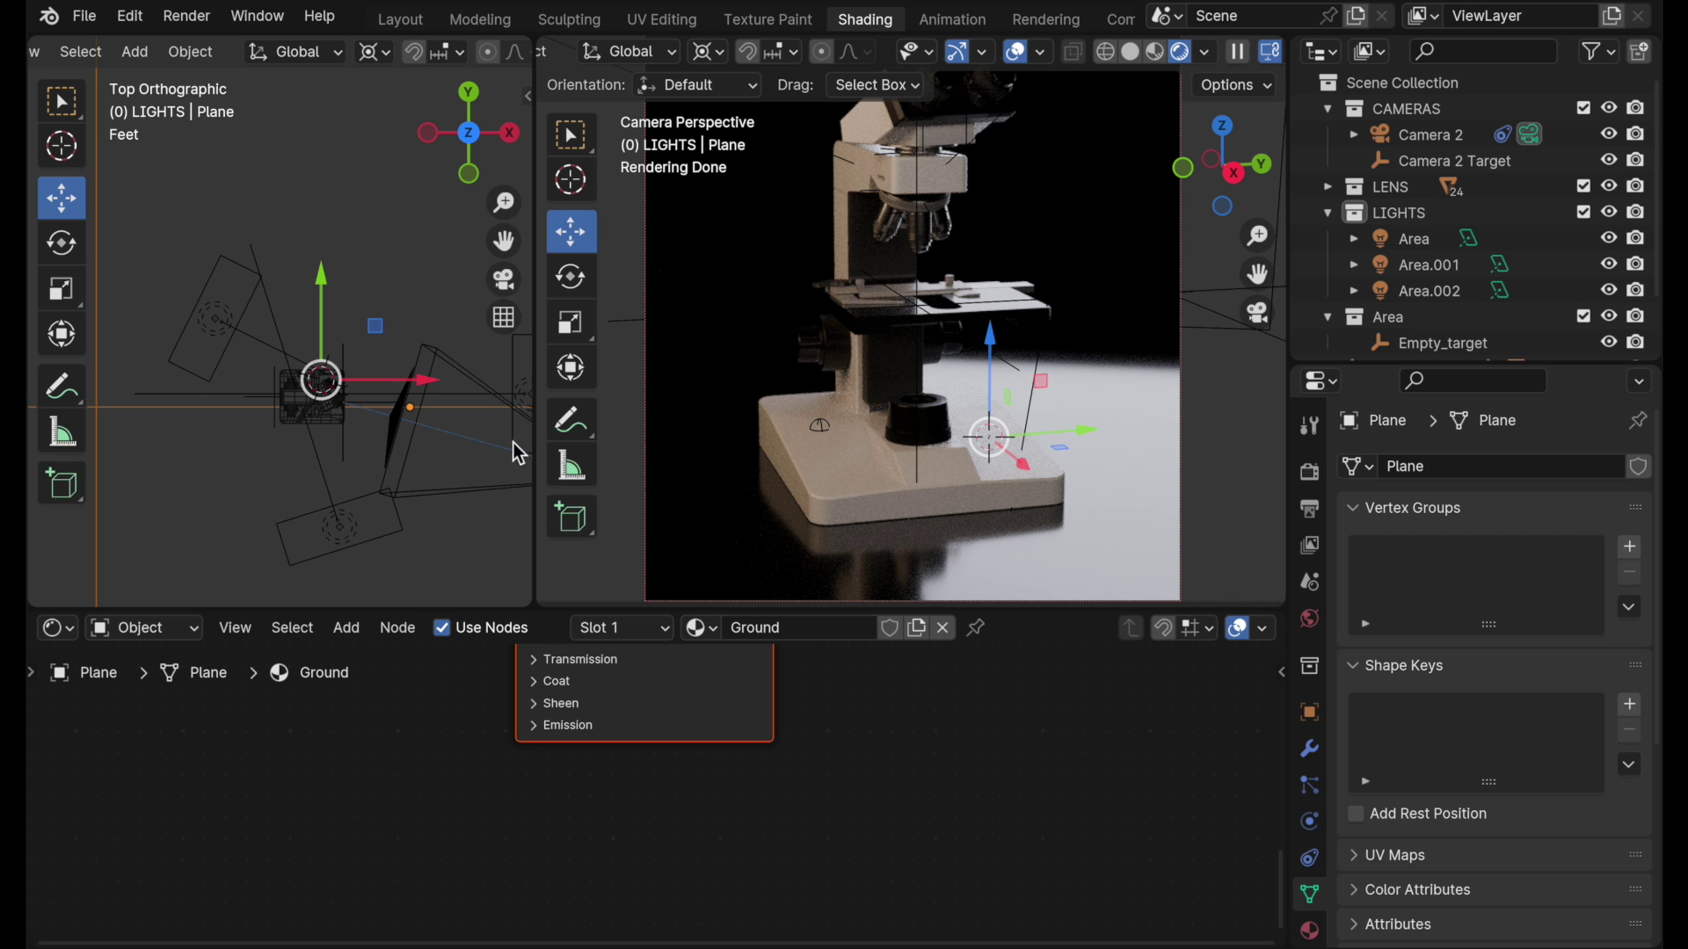
Step: Select Area.002, then shift the camera framing so the microscope's top shows in the render
{"action": "middle_click_drag", "start_coordinate": [504, 451], "coordinate": [387, 404], "text": "shift"}
{"action": "left_click", "coordinate": [384, 401]}
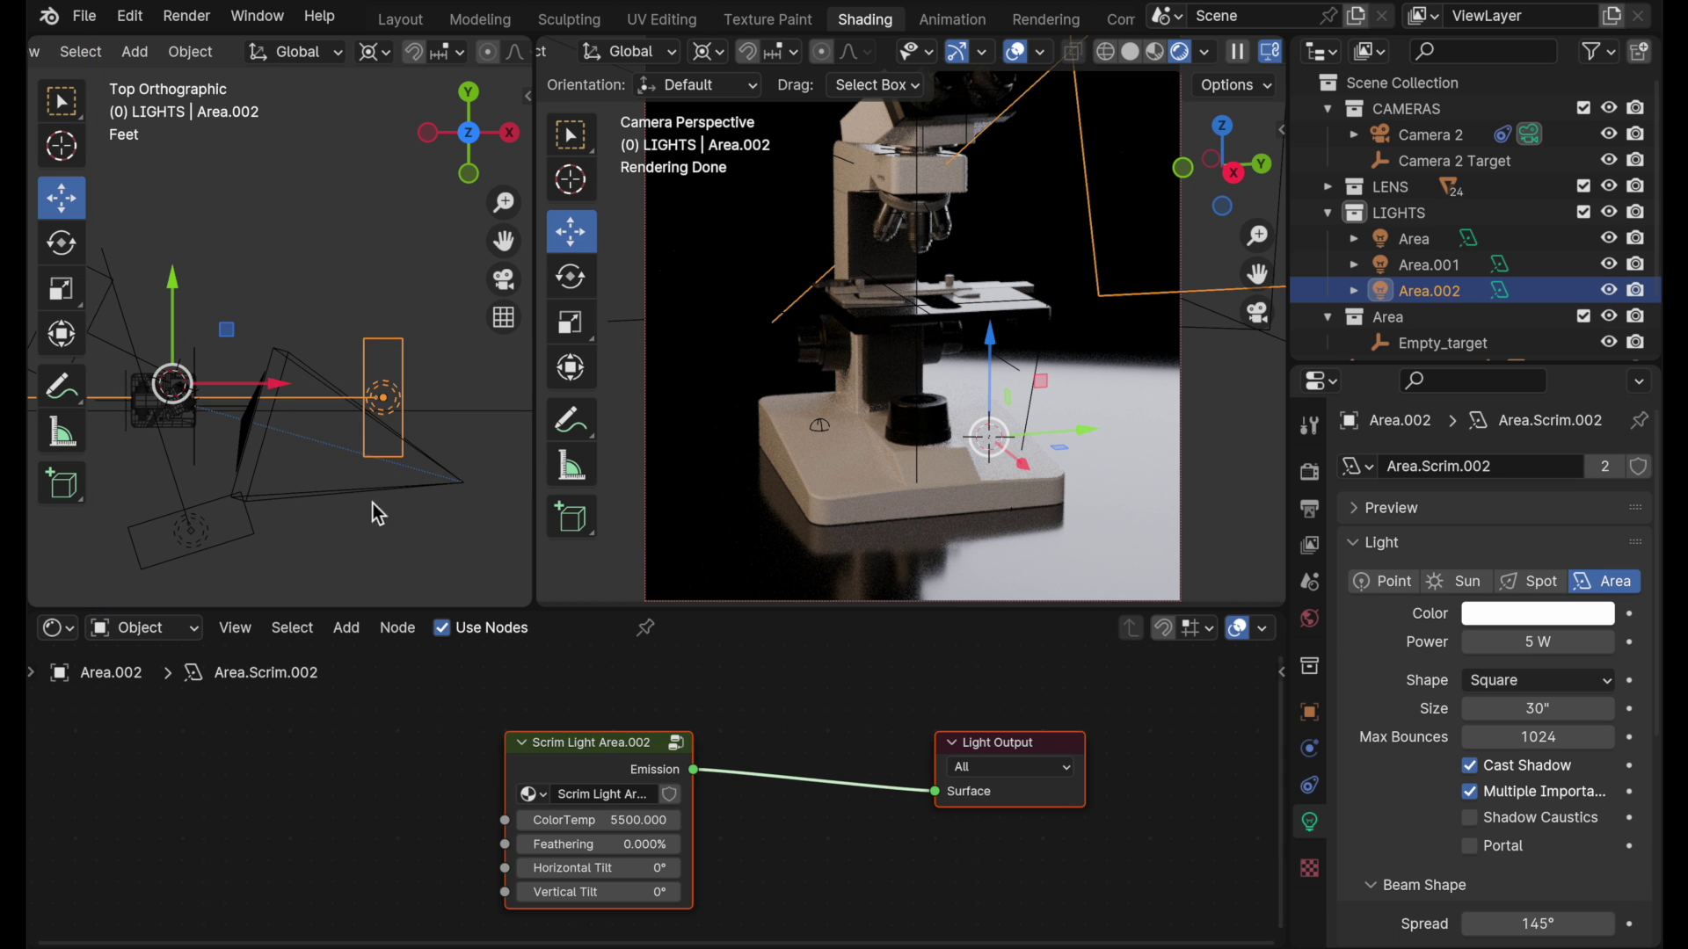
{"action": "middle_click_drag", "start_coordinate": [373, 506], "coordinate": [382, 382]}
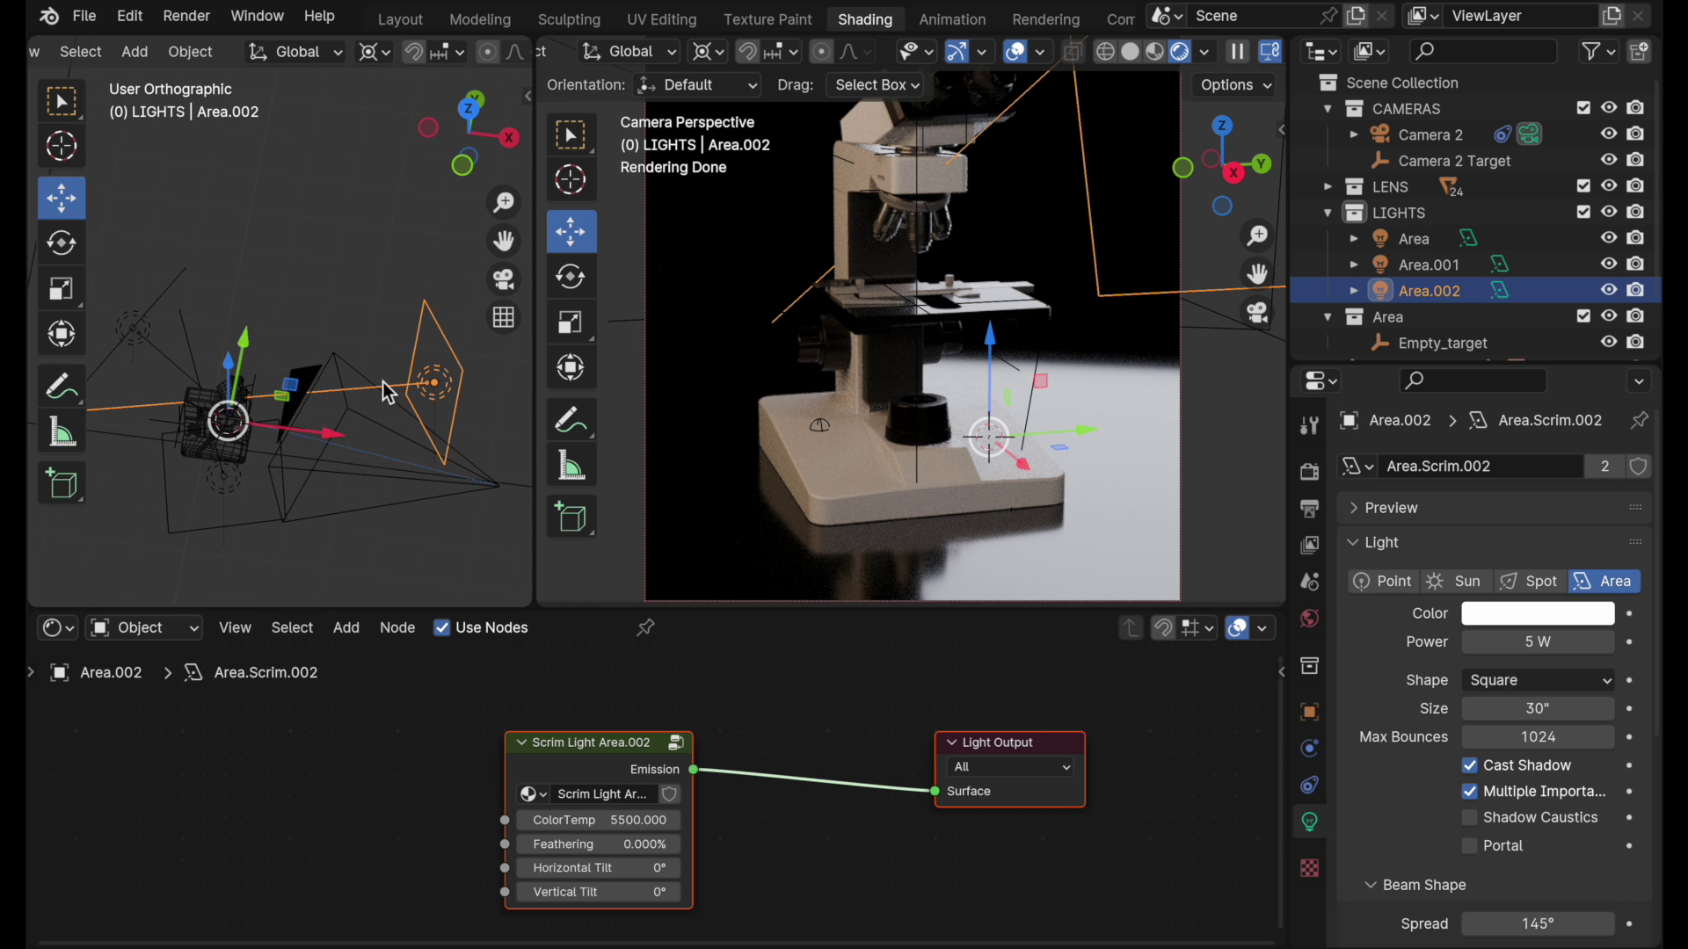
{"action": "middle_click_drag", "start_coordinate": [1015, 222], "coordinate": [1009, 272], "text": "shift"}
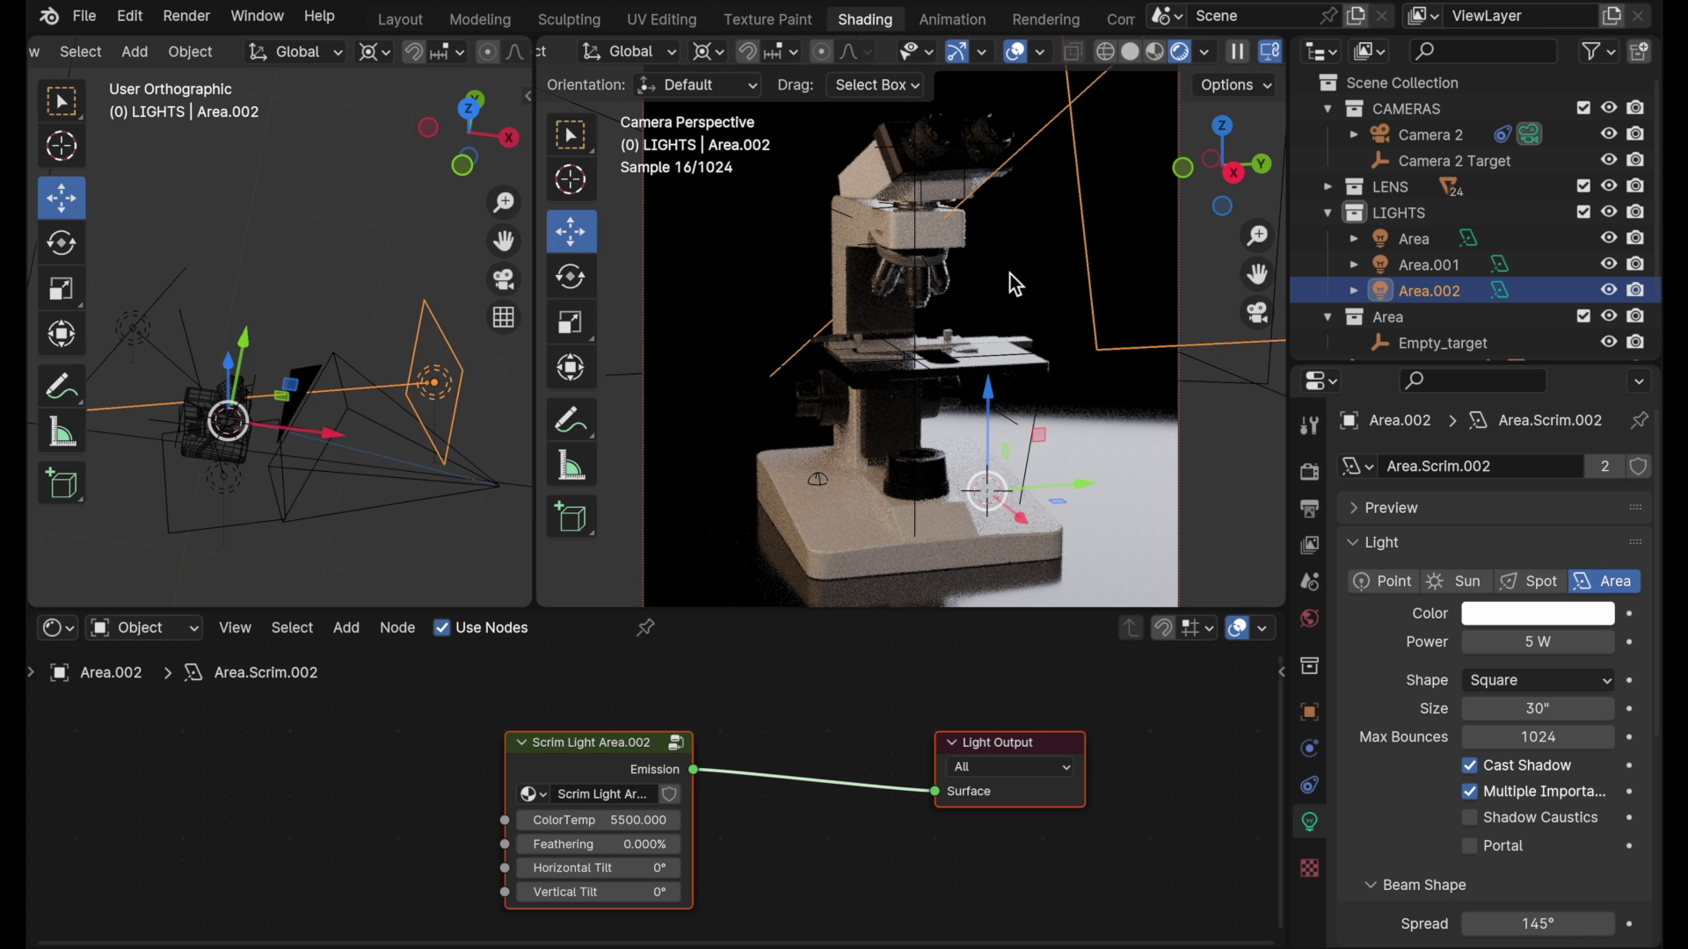